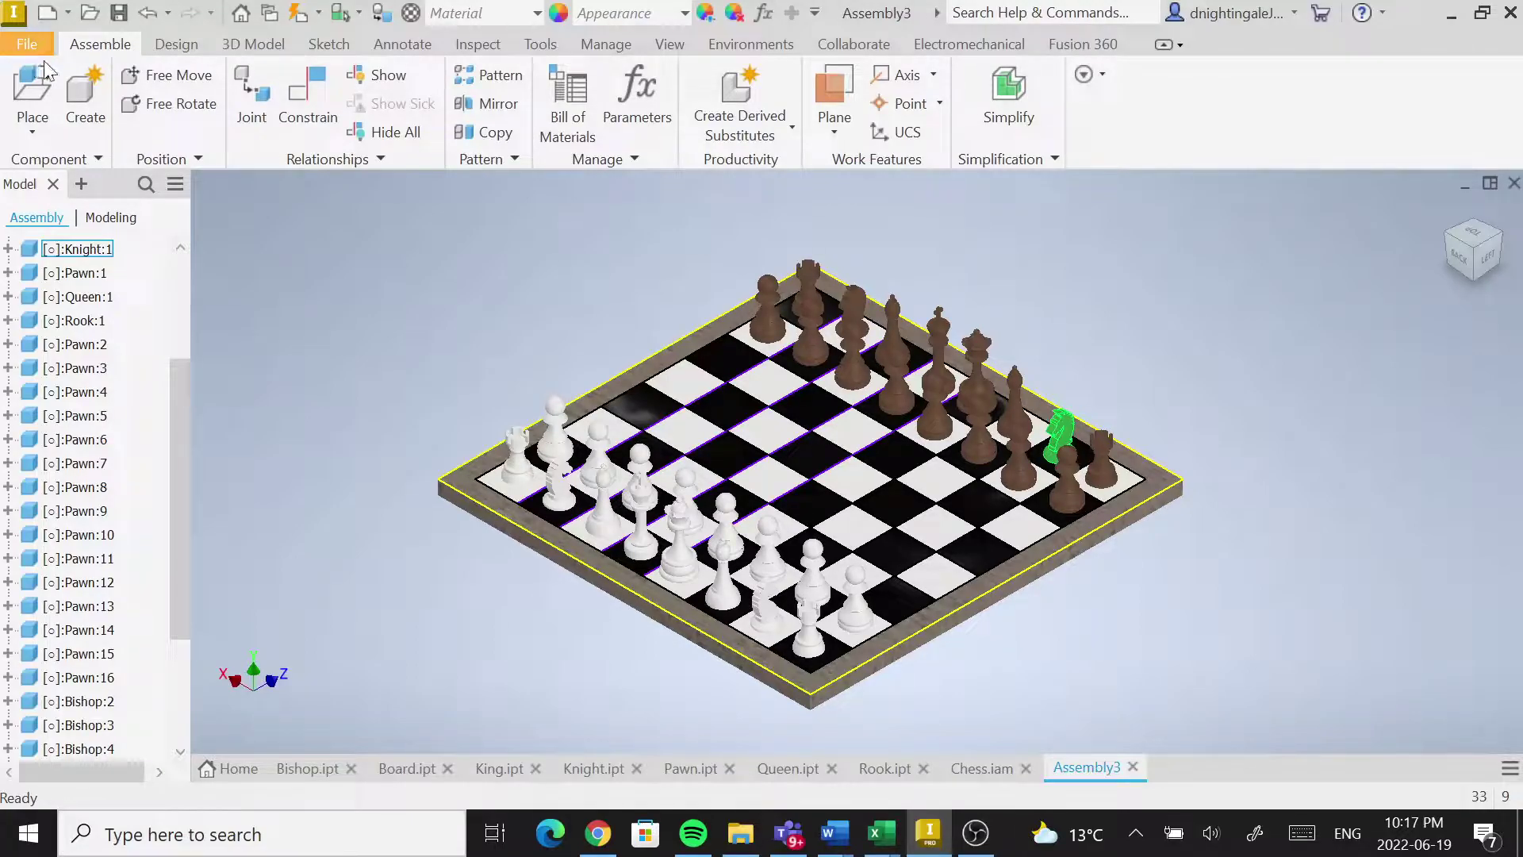
Create a new assembly and place a single Board.ipt in it, shown in the home view.
{"action": "left_click", "coordinate": [69, 15]}
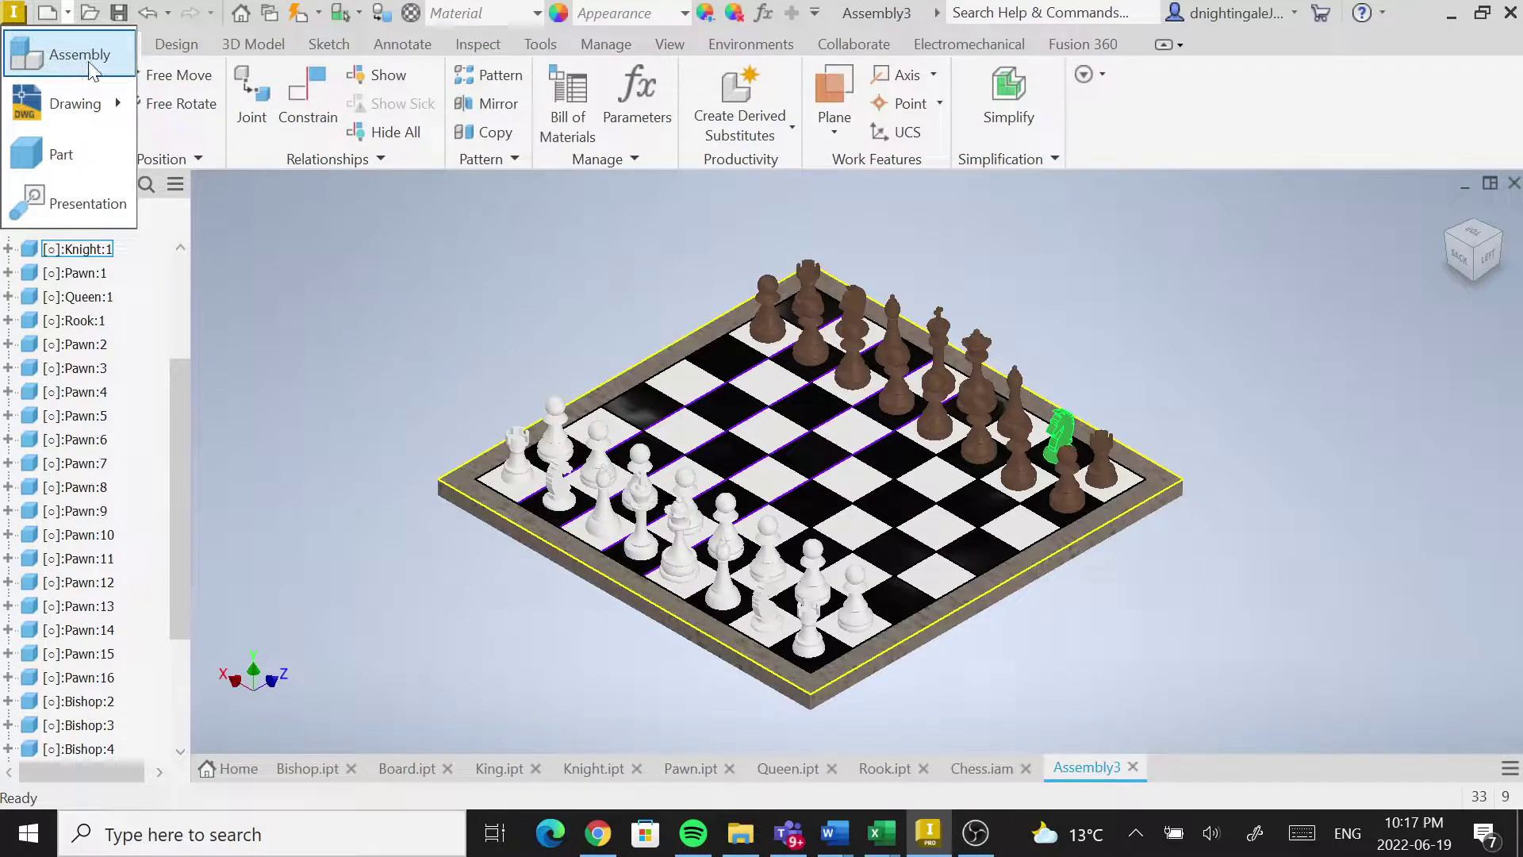
{"action": "left_click", "coordinate": [63, 62]}
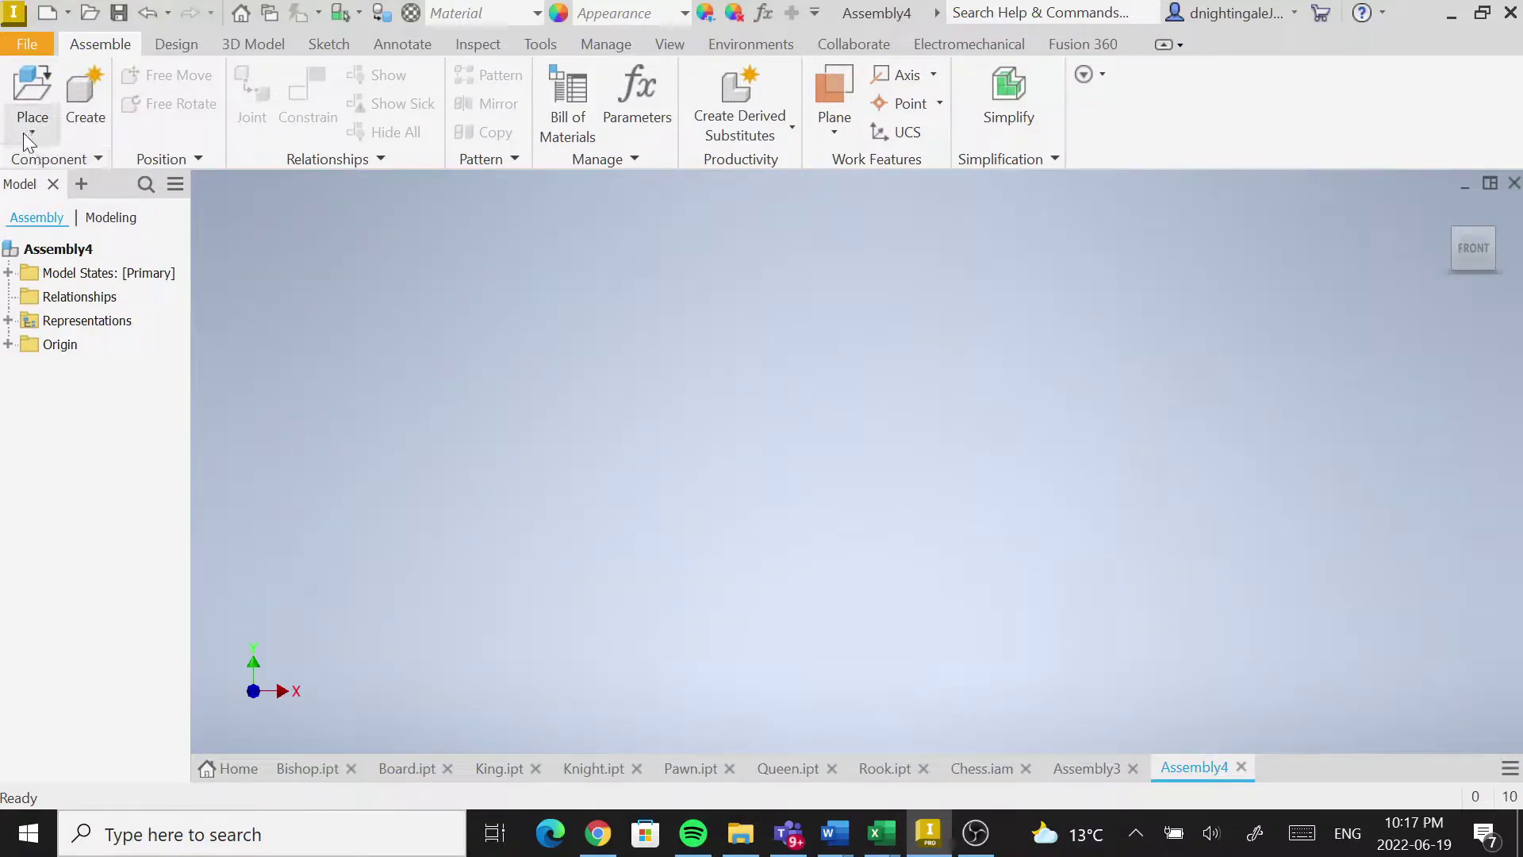
{"action": "left_click", "coordinate": [34, 89]}
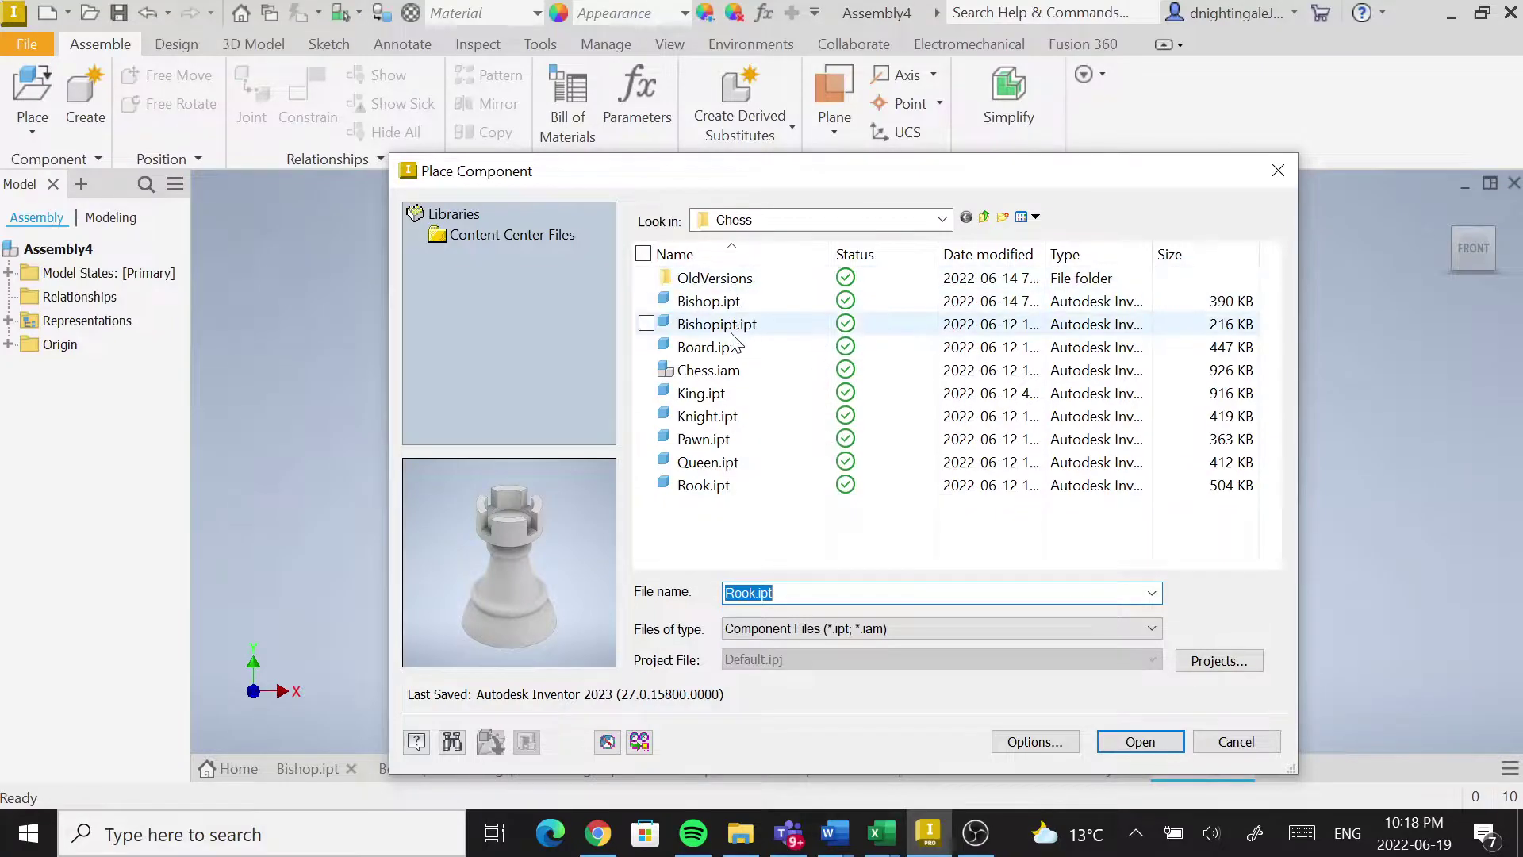
{"action": "left_click", "coordinate": [711, 351]}
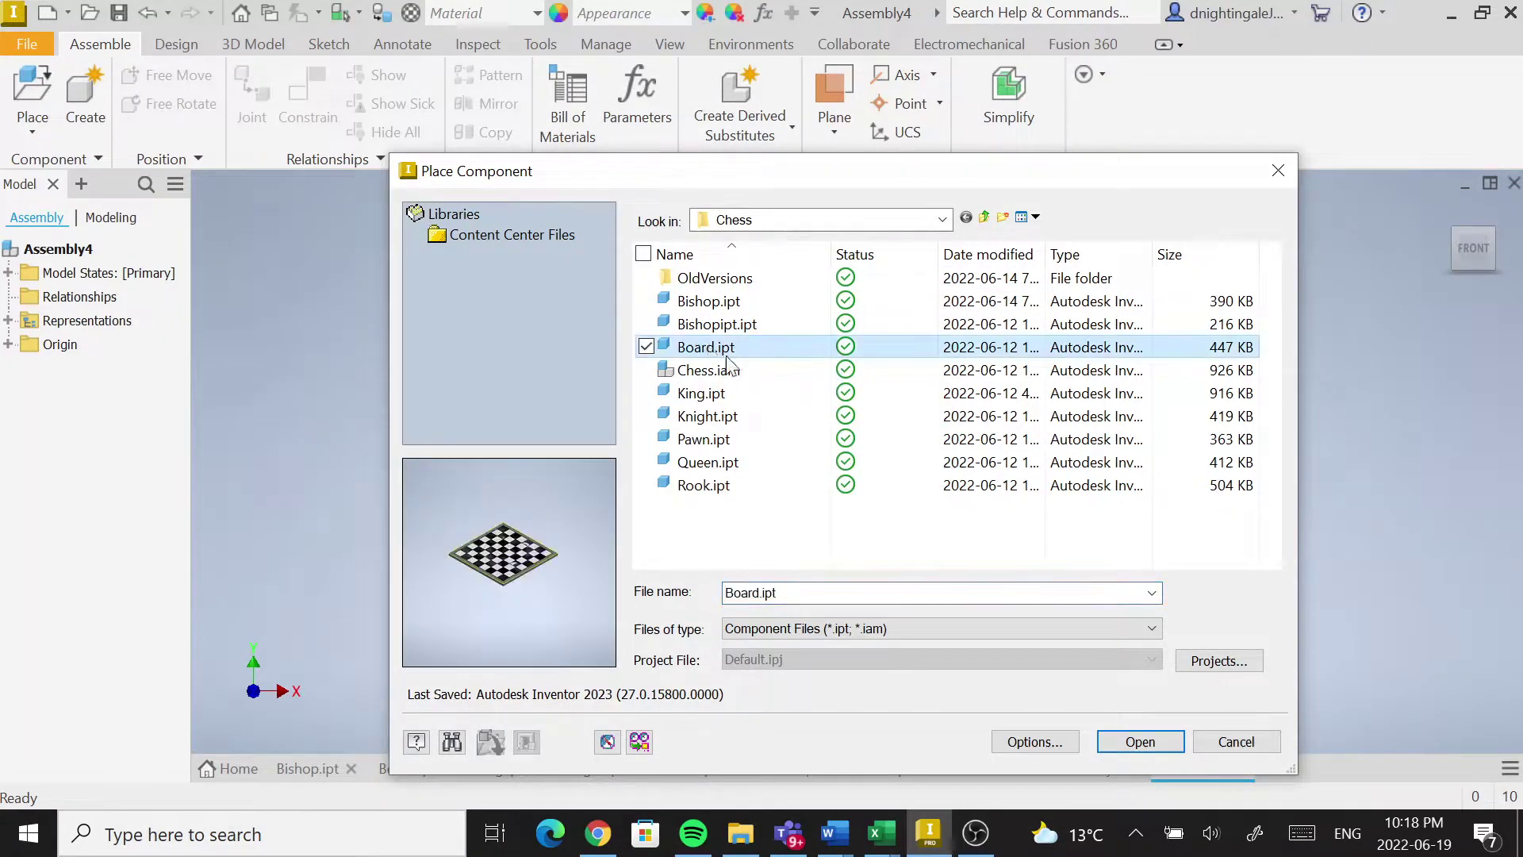
{"action": "left_click", "coordinate": [1140, 741]}
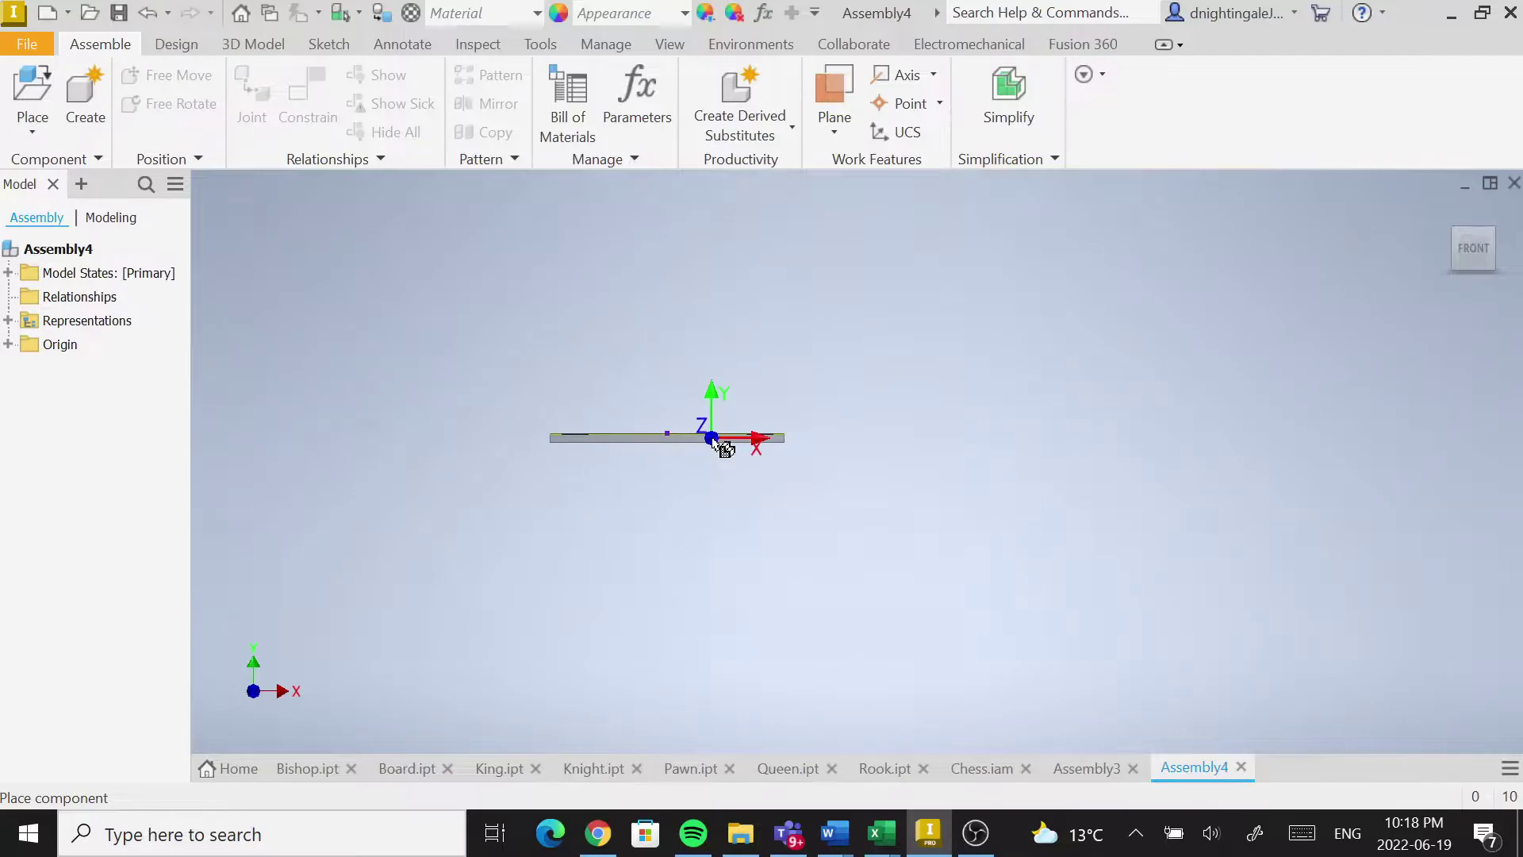
{"action": "left_click", "coordinate": [714, 439]}
{"action": "key", "text": "F6"}
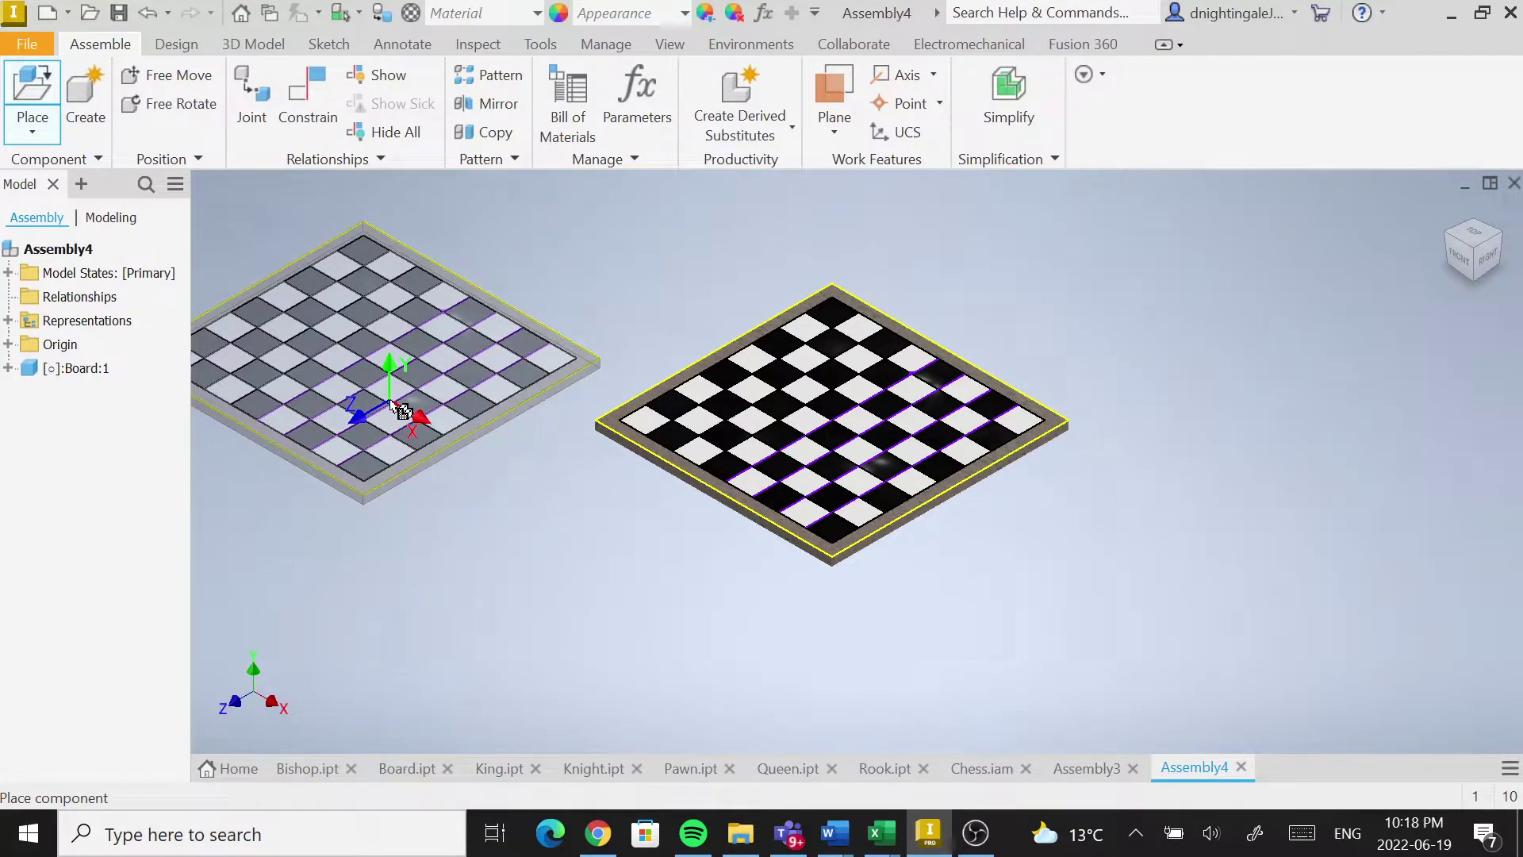
{"action": "key", "text": "Escape"}
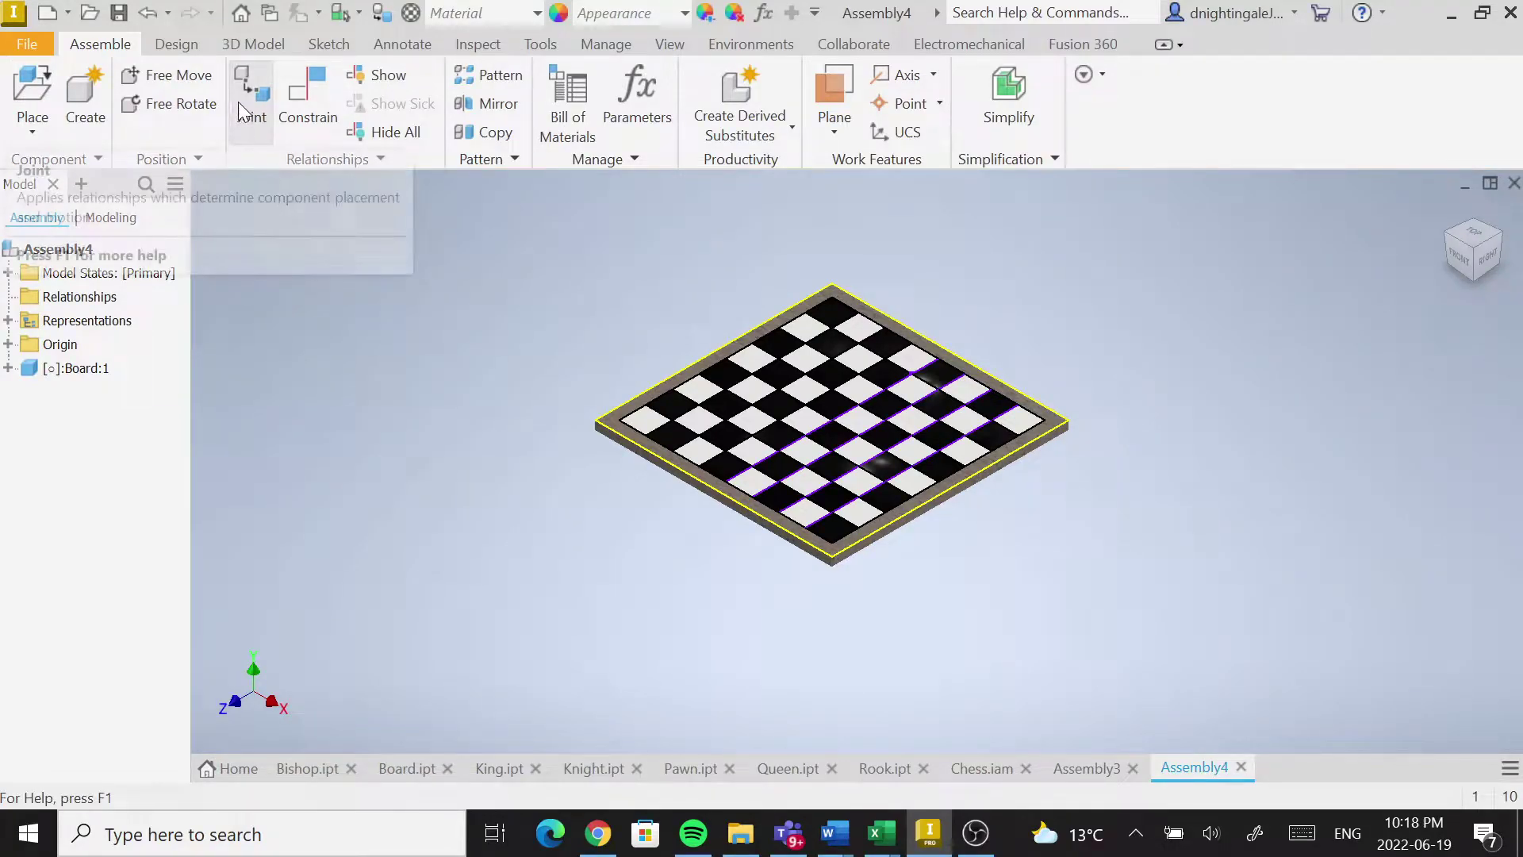
Place four copies of Bishop.ipt in a diagonal row off the board's upper-left side.
{"action": "left_click", "coordinate": [33, 93]}
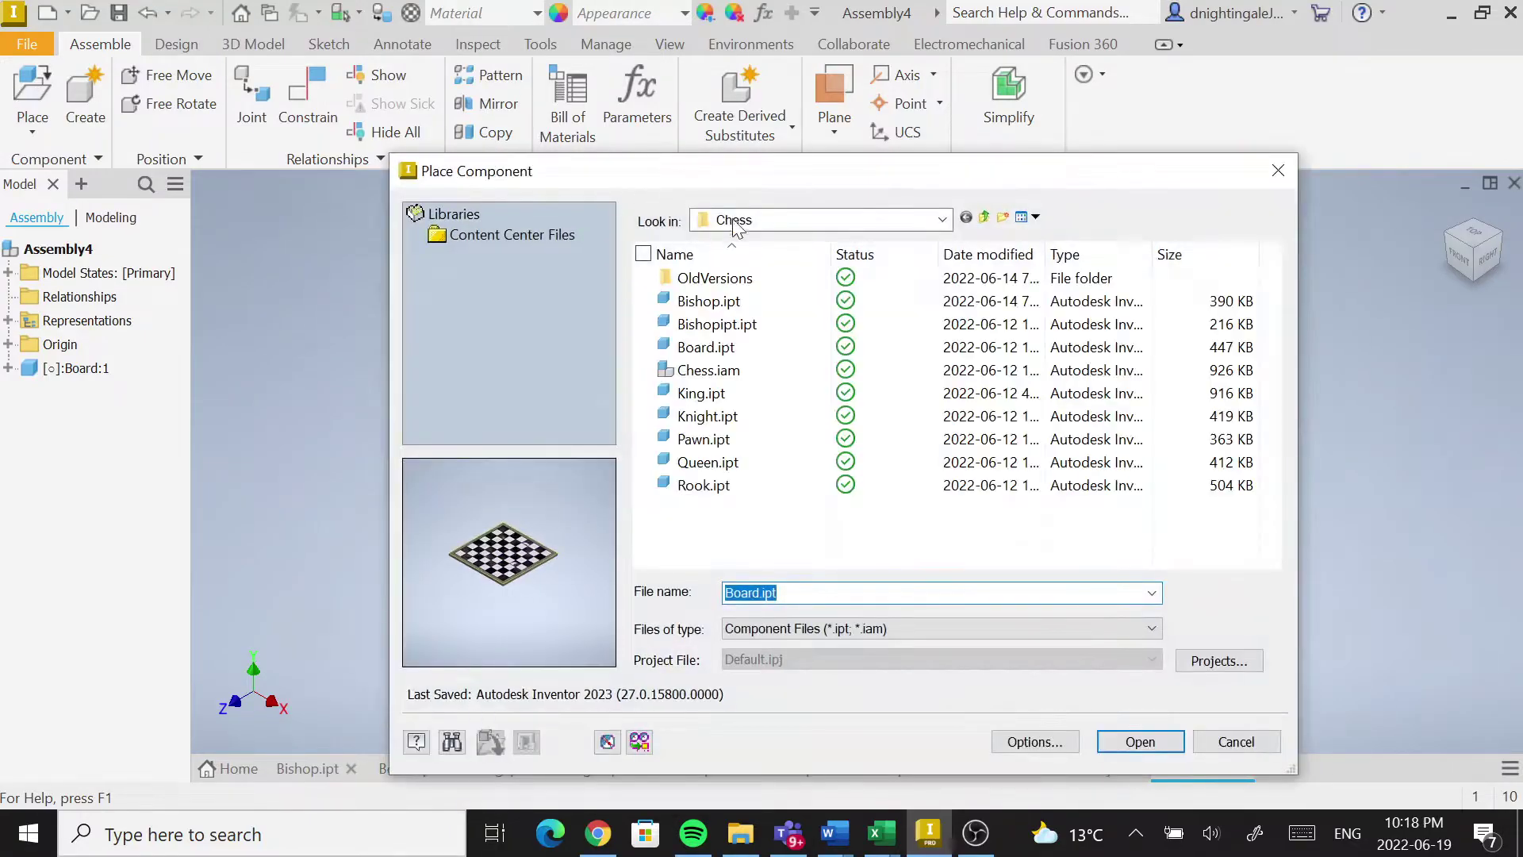
{"action": "left_click", "coordinate": [727, 306]}
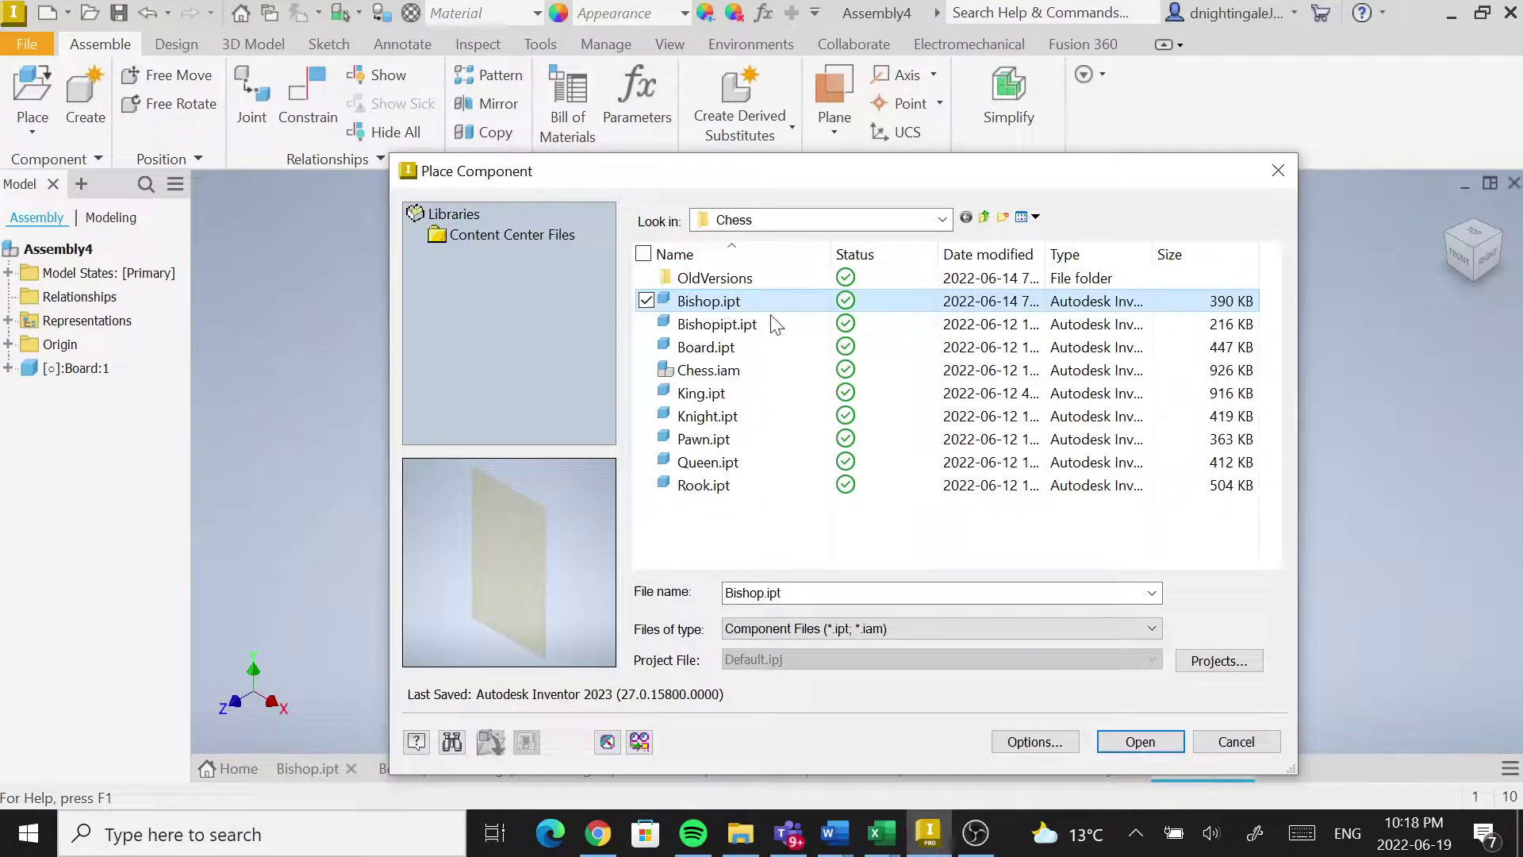
{"action": "left_click", "coordinate": [1140, 741]}
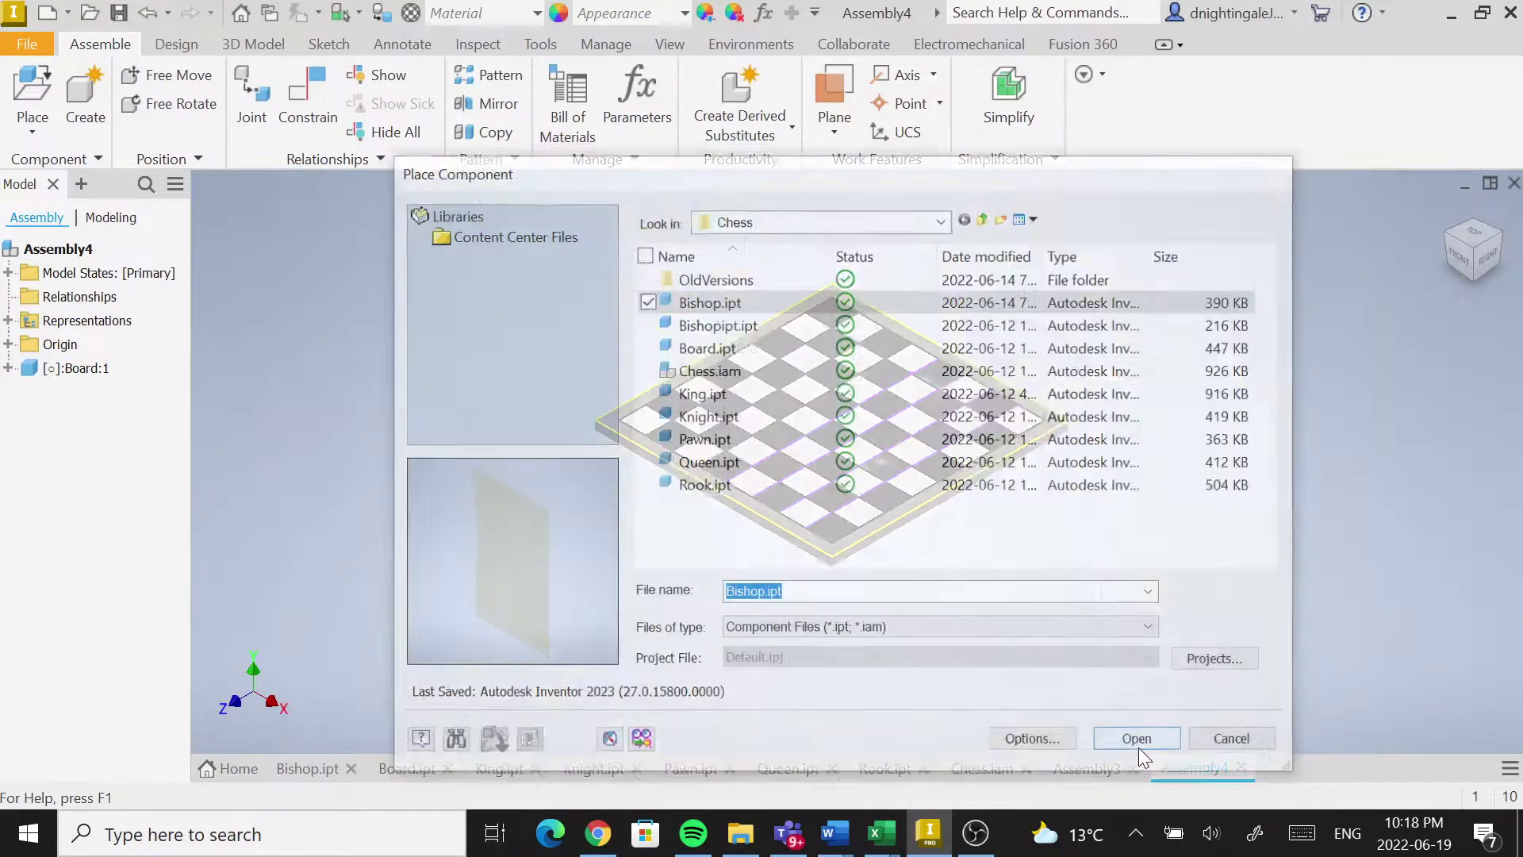
{"action": "left_click", "coordinate": [538, 299]}
{"action": "left_click", "coordinate": [580, 270]}
{"action": "left_click", "coordinate": [616, 250]}
{"action": "left_click", "coordinate": [190, 371]}
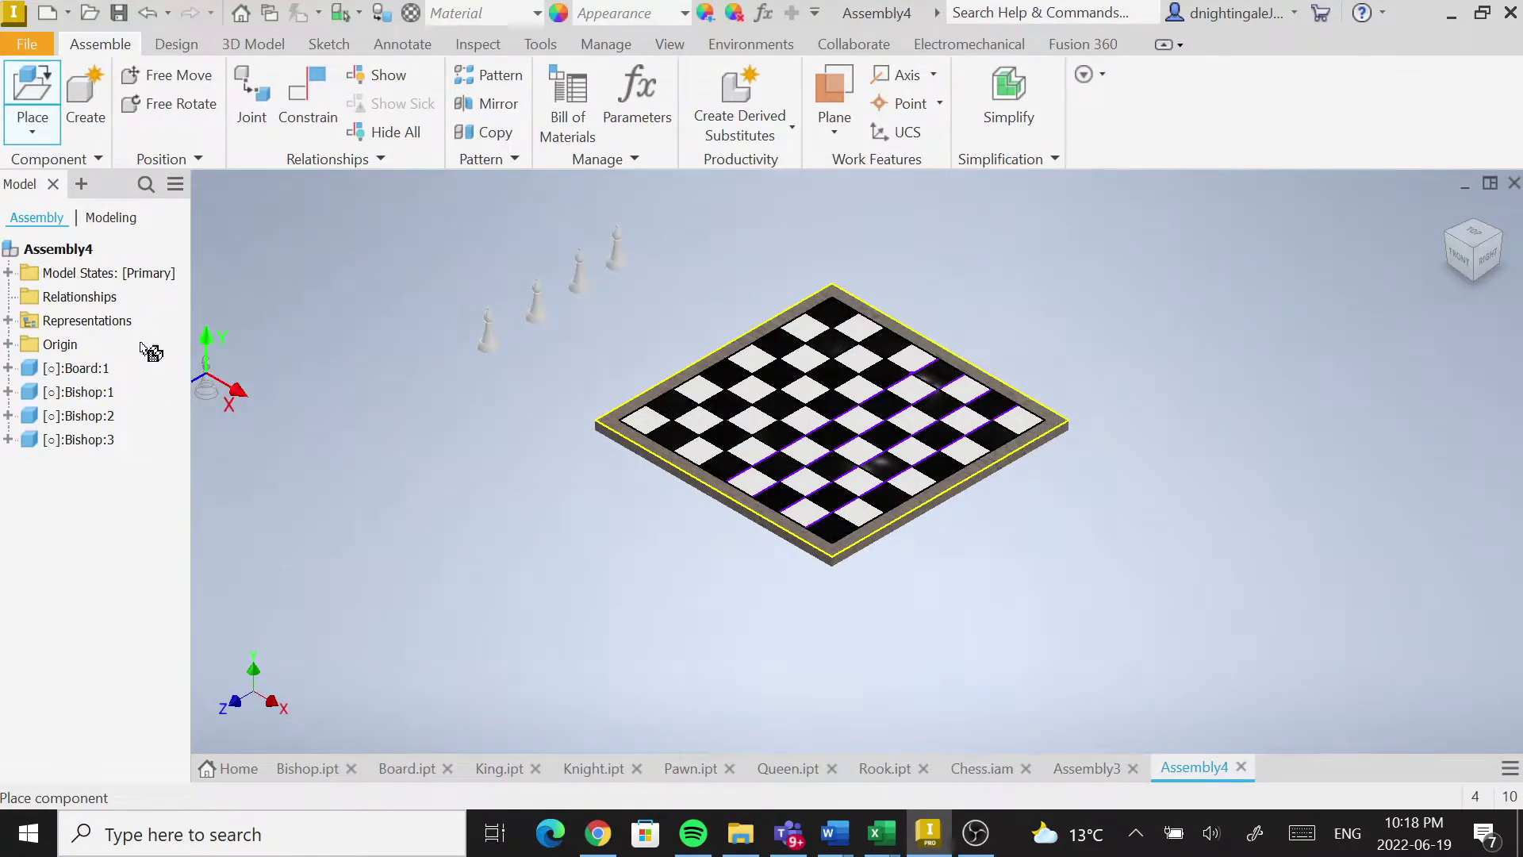
Place two copies of King.ipt, one off the board's upper-left edge and one off its lower-right edge.
{"action": "left_click", "coordinate": [41, 137]}
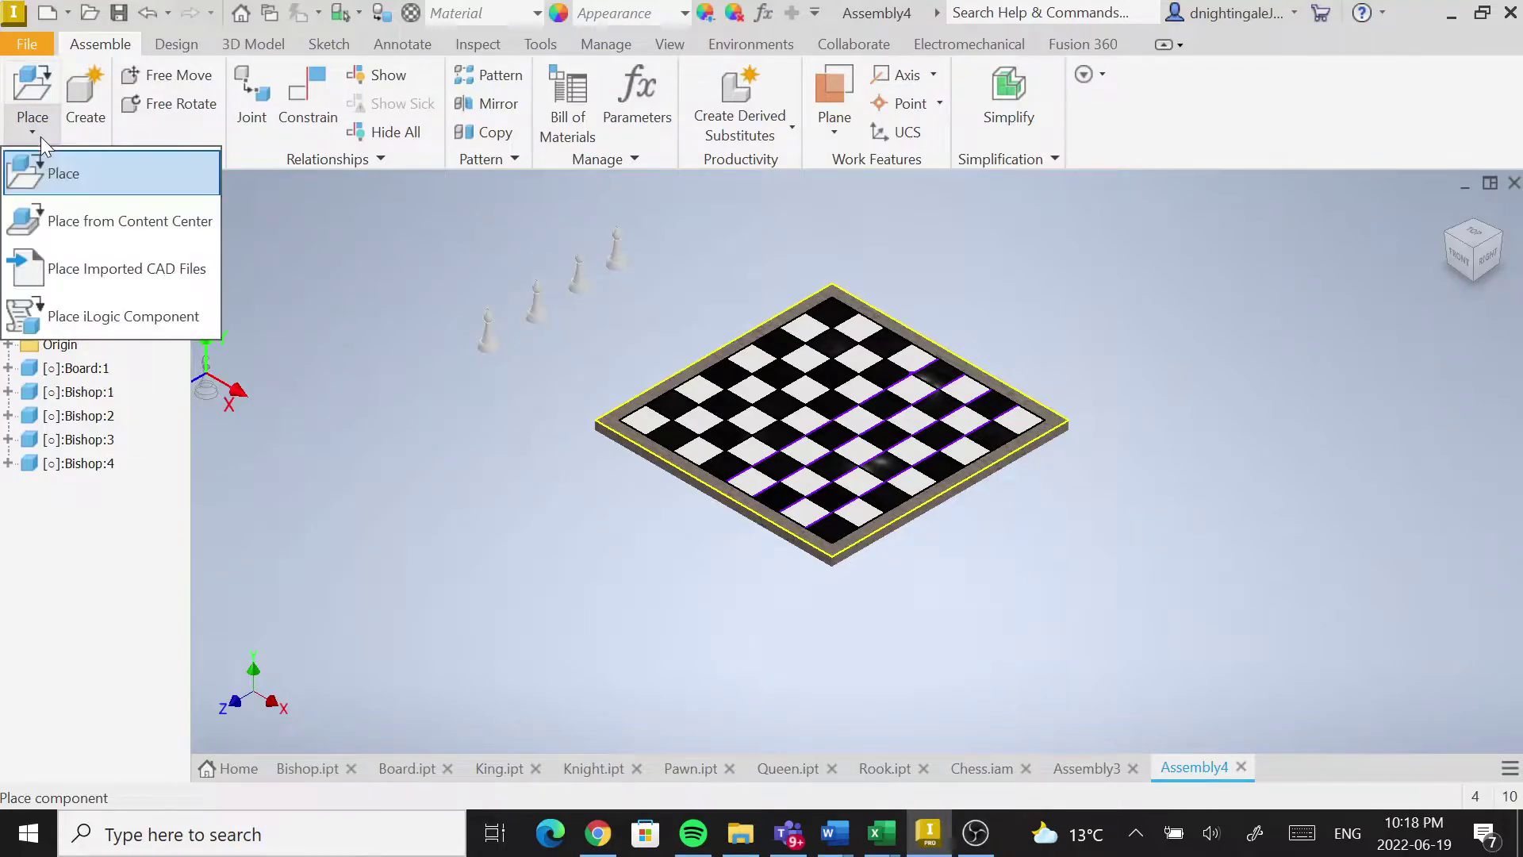
{"action": "left_click", "coordinate": [78, 171]}
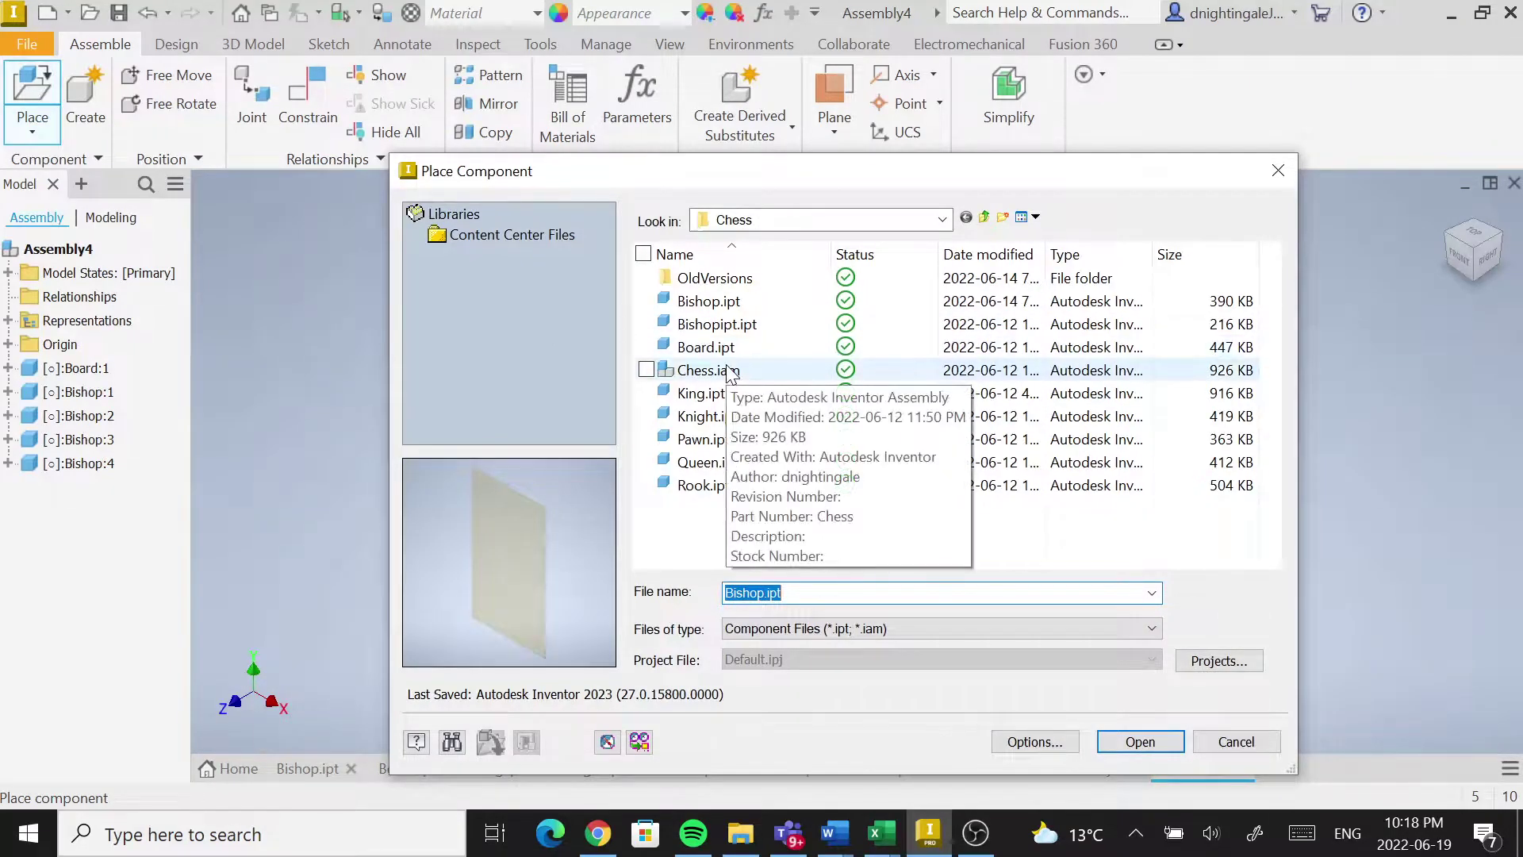
{"action": "left_click", "coordinate": [701, 393]}
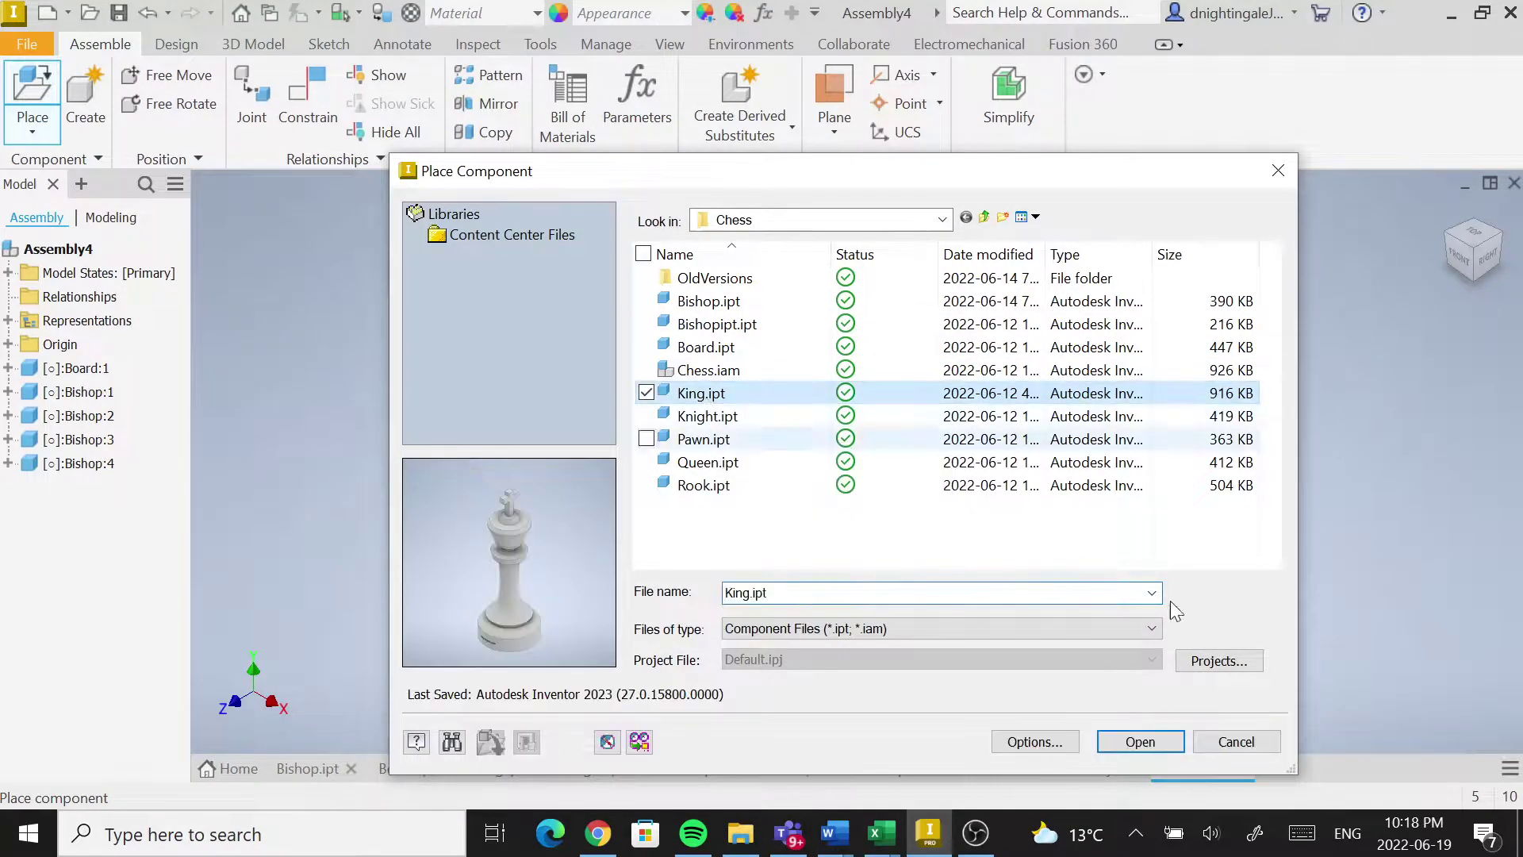
{"action": "left_click", "coordinate": [1140, 741]}
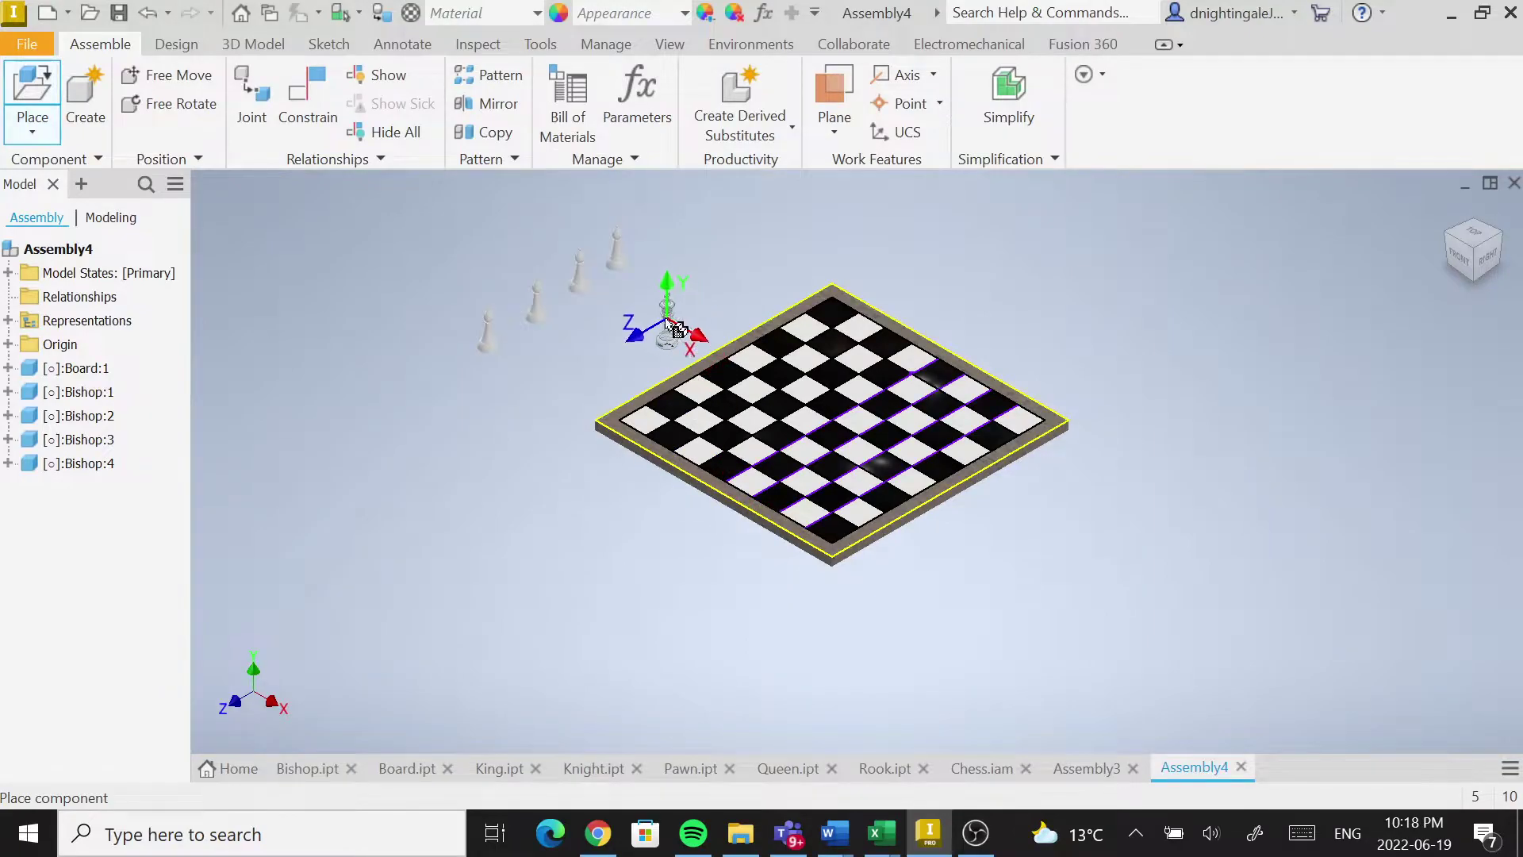
{"action": "left_click", "coordinate": [665, 333]}
{"action": "left_click", "coordinate": [1015, 527]}
{"action": "key", "text": "Escape"}
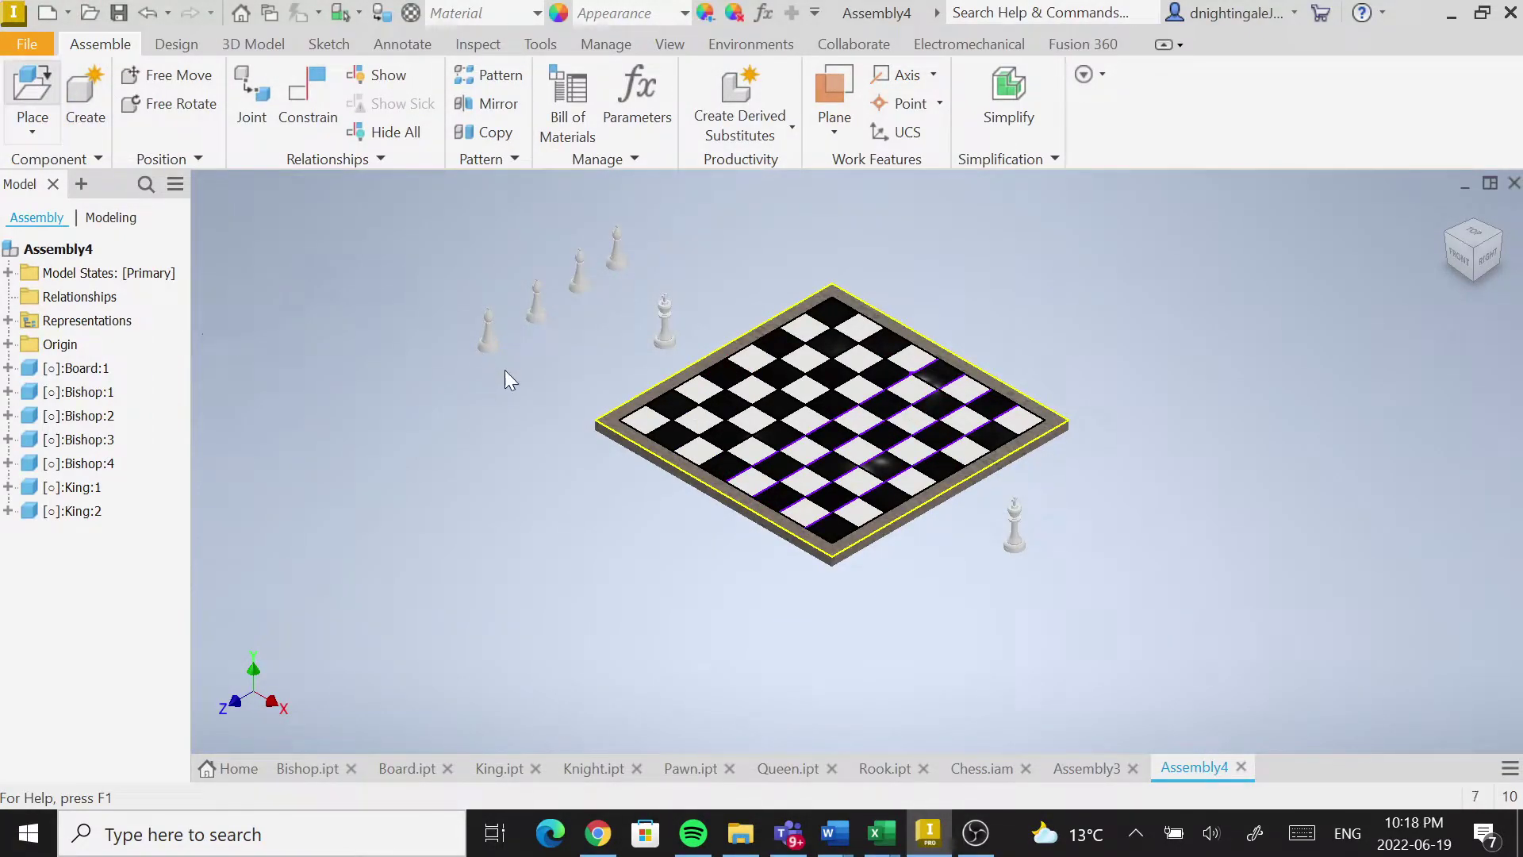
Place four copies of Knight.ipt, two beside each king on opposite sides of the board.
{"action": "key", "text": "p"}
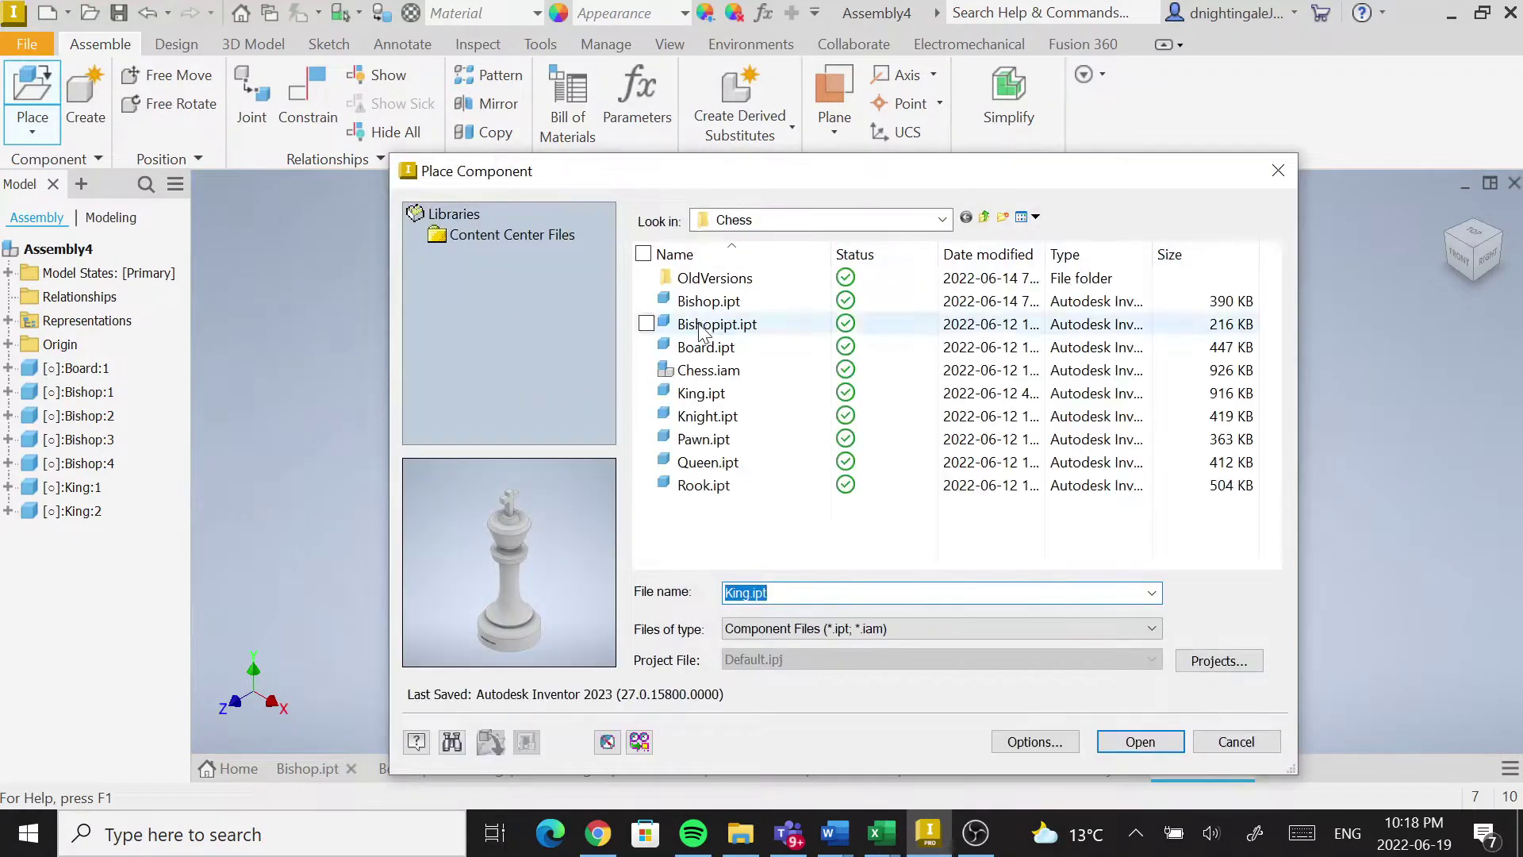
{"action": "left_click", "coordinate": [721, 400]}
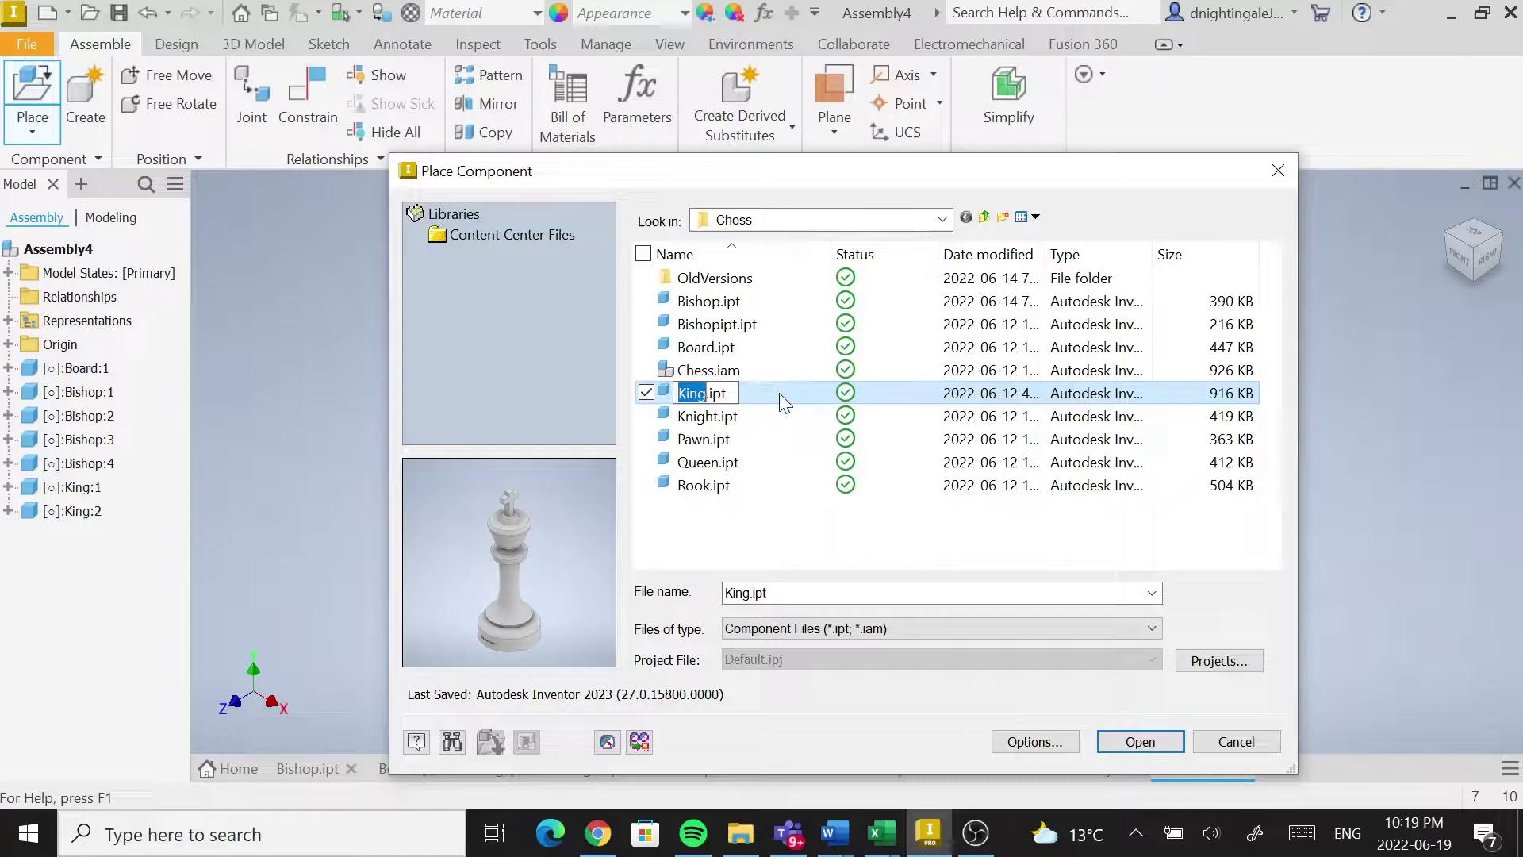
{"action": "key", "text": "Escape"}
{"action": "double_click", "coordinate": [750, 414]}
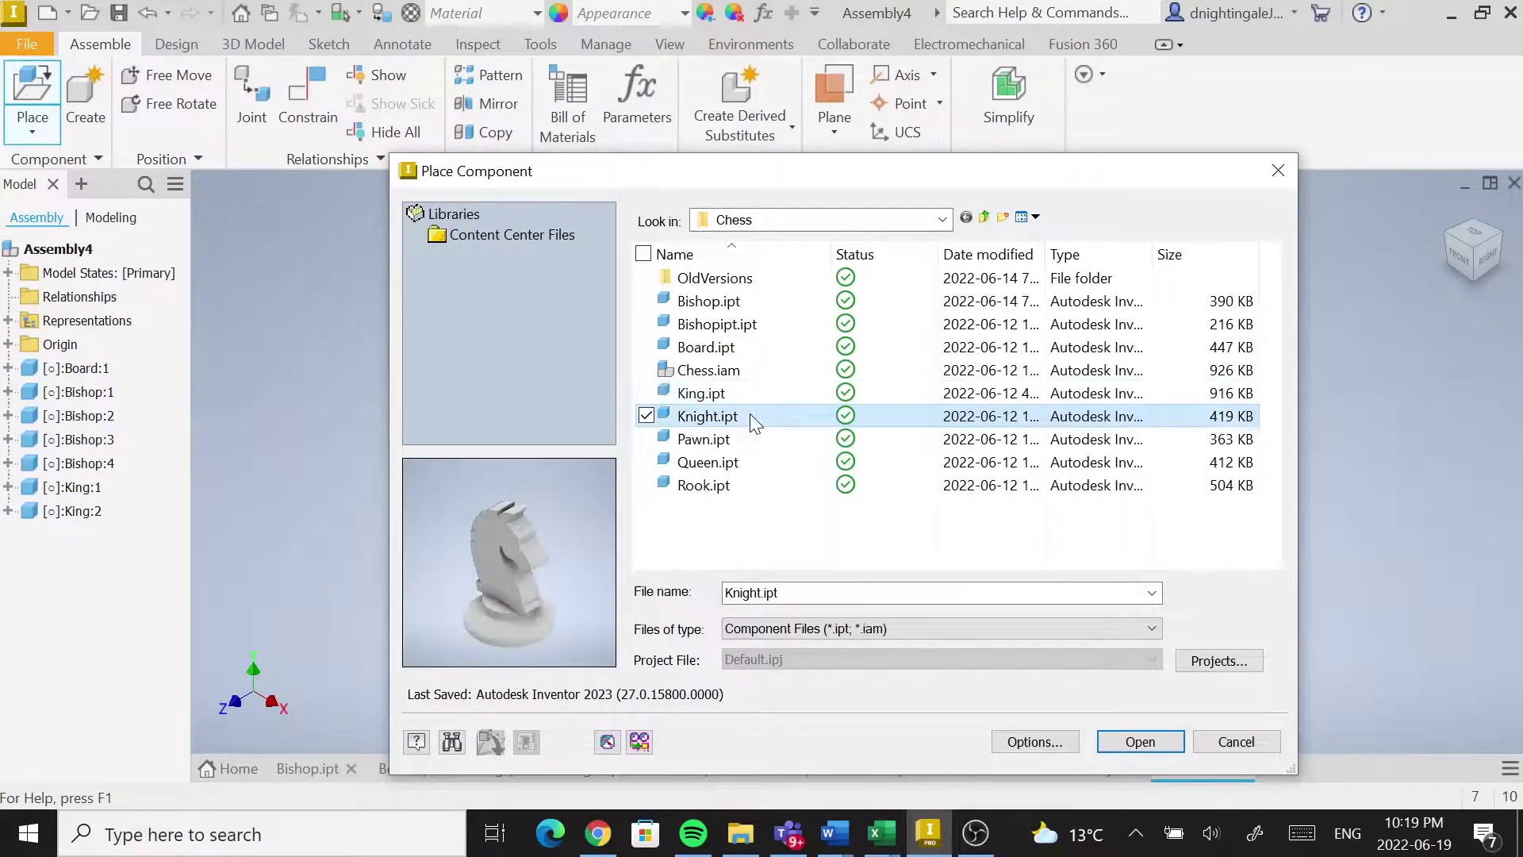
{"action": "left_click", "coordinate": [601, 360]}
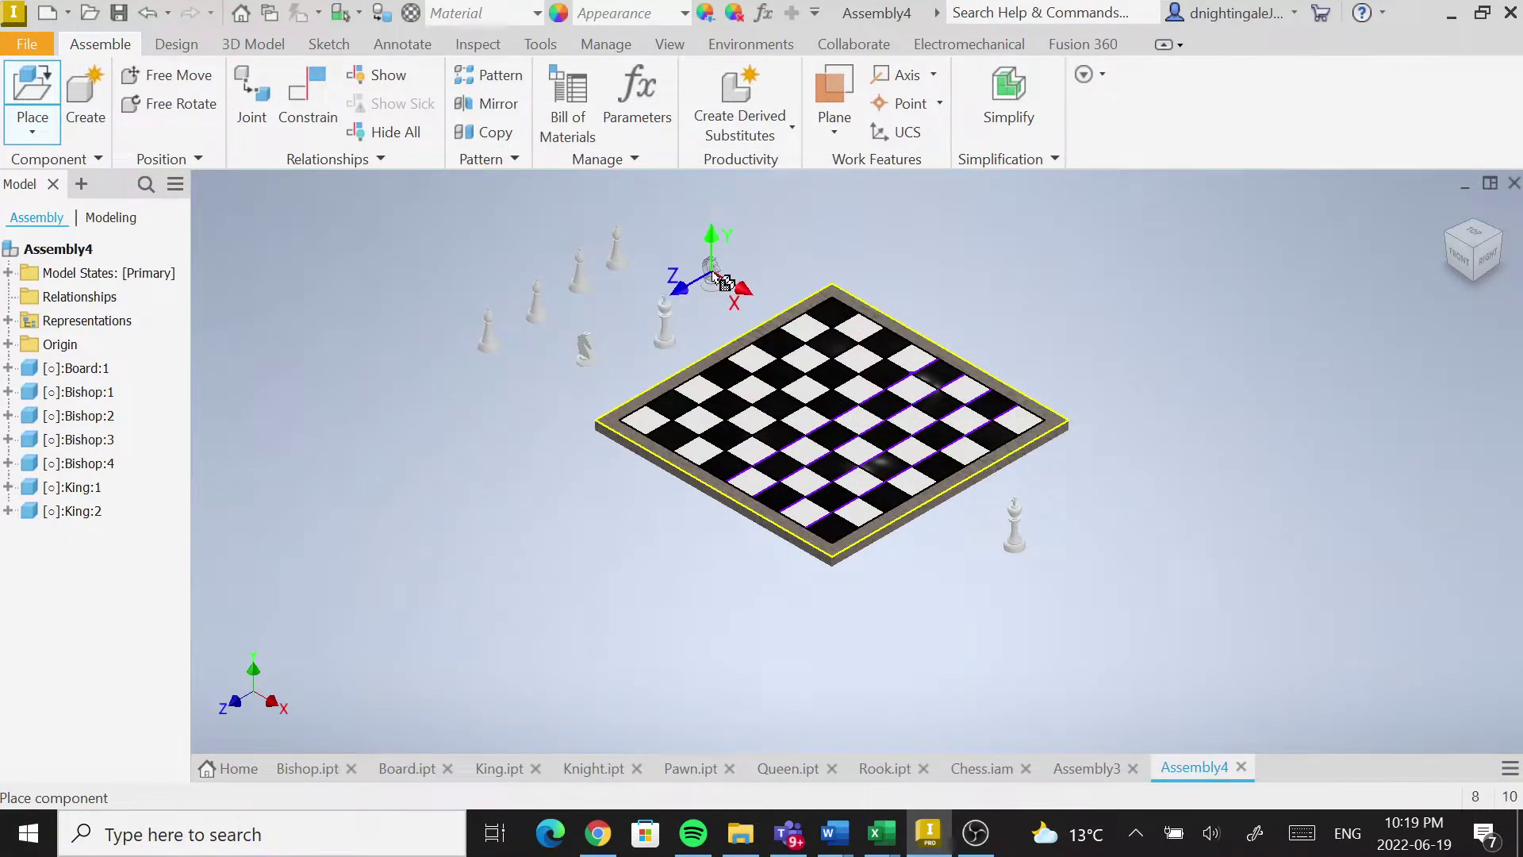
{"action": "left_click", "coordinate": [723, 277]}
{"action": "left_click", "coordinate": [1027, 495]}
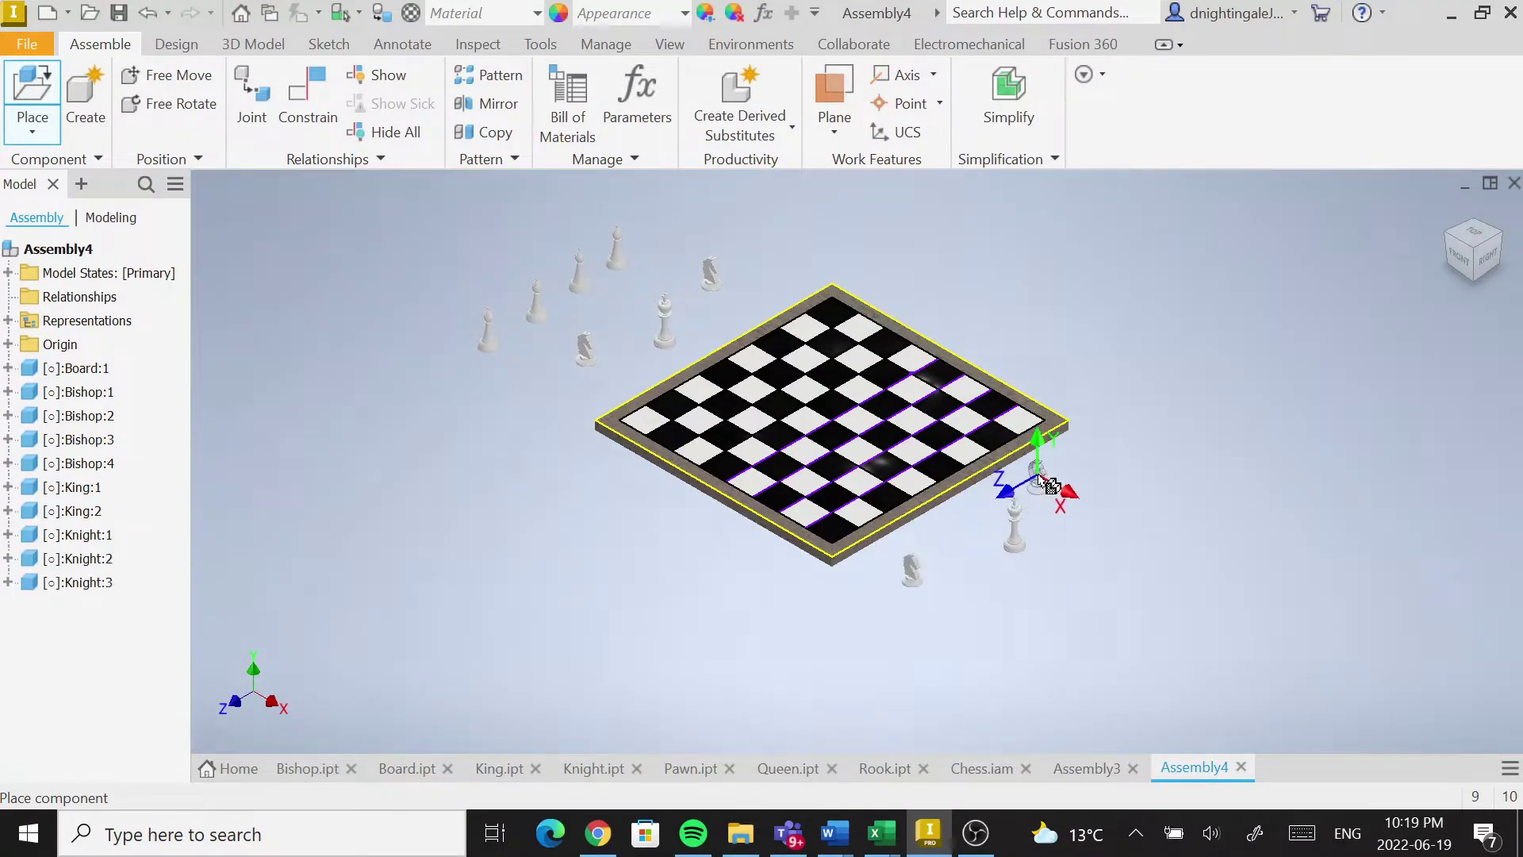
{"action": "key", "text": "Escape"}
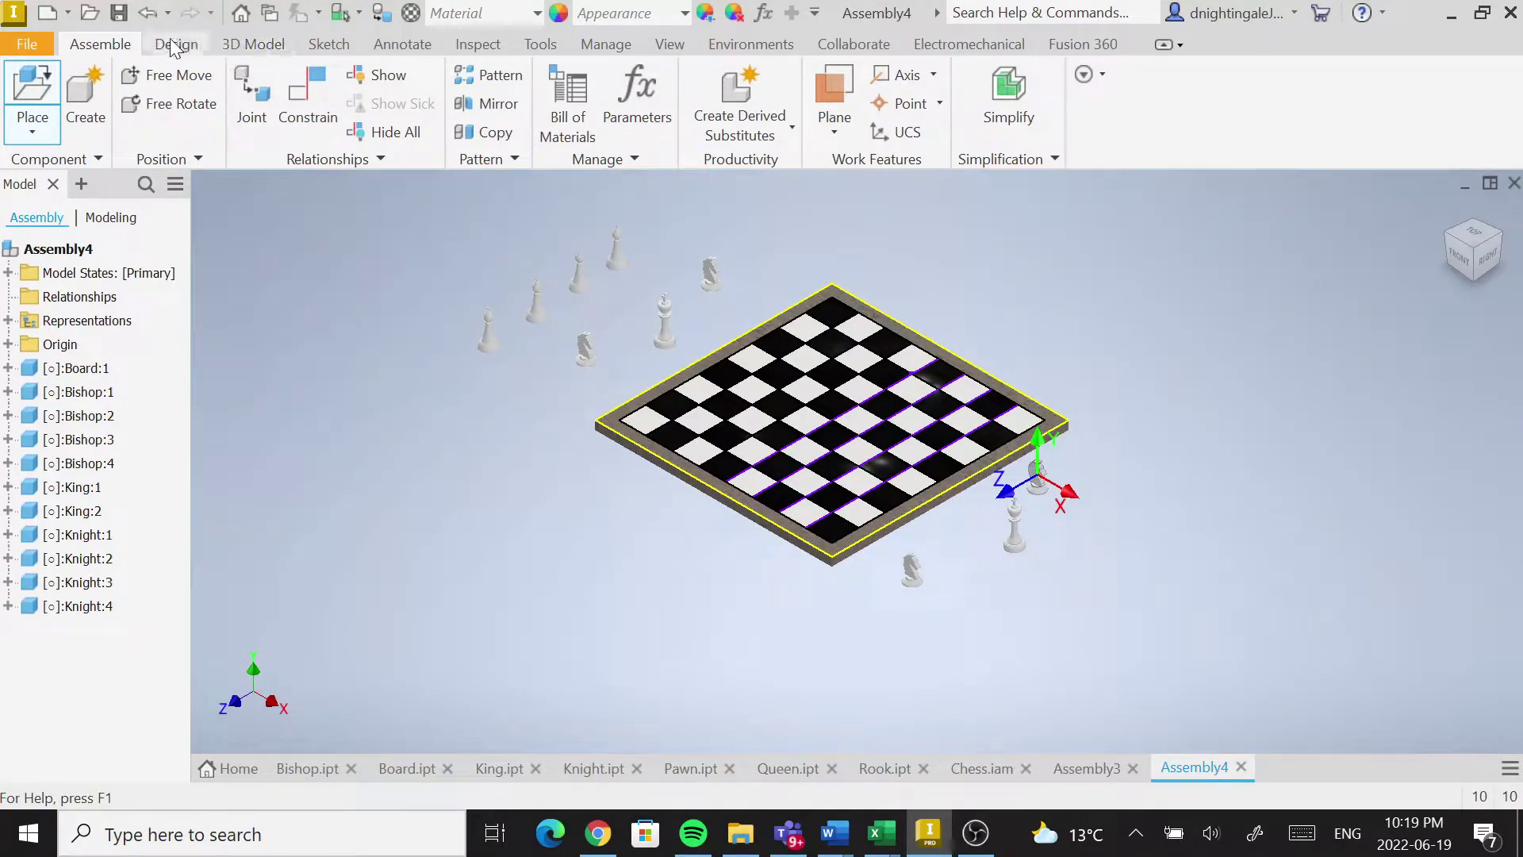
Place eight copies of Pawn.ipt in a diagonal row off the board's lower-left side.
{"action": "left_click", "coordinate": [55, 68]}
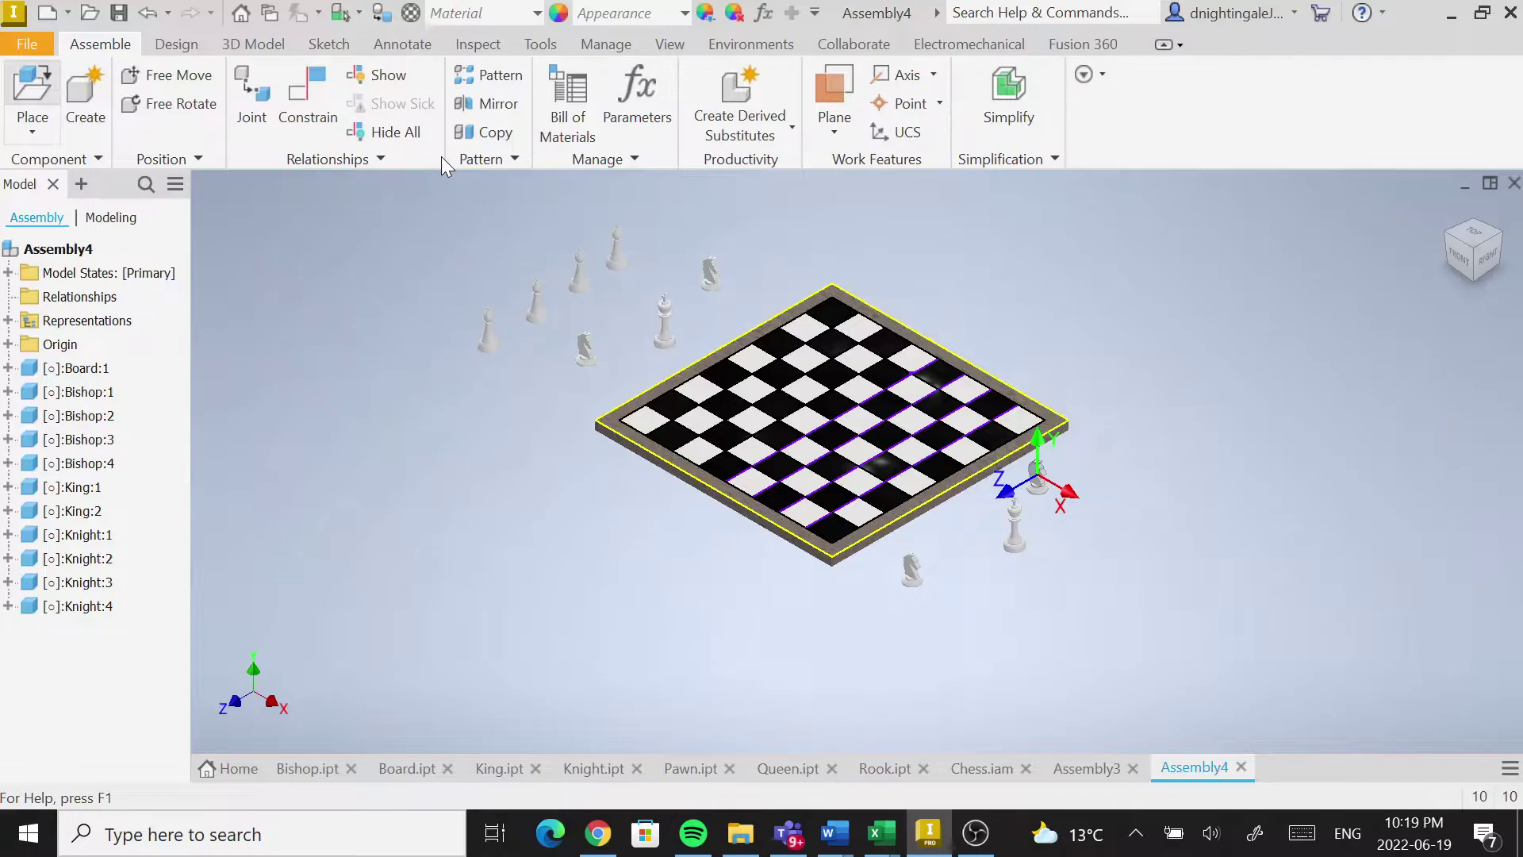
{"action": "left_click", "coordinate": [33, 93]}
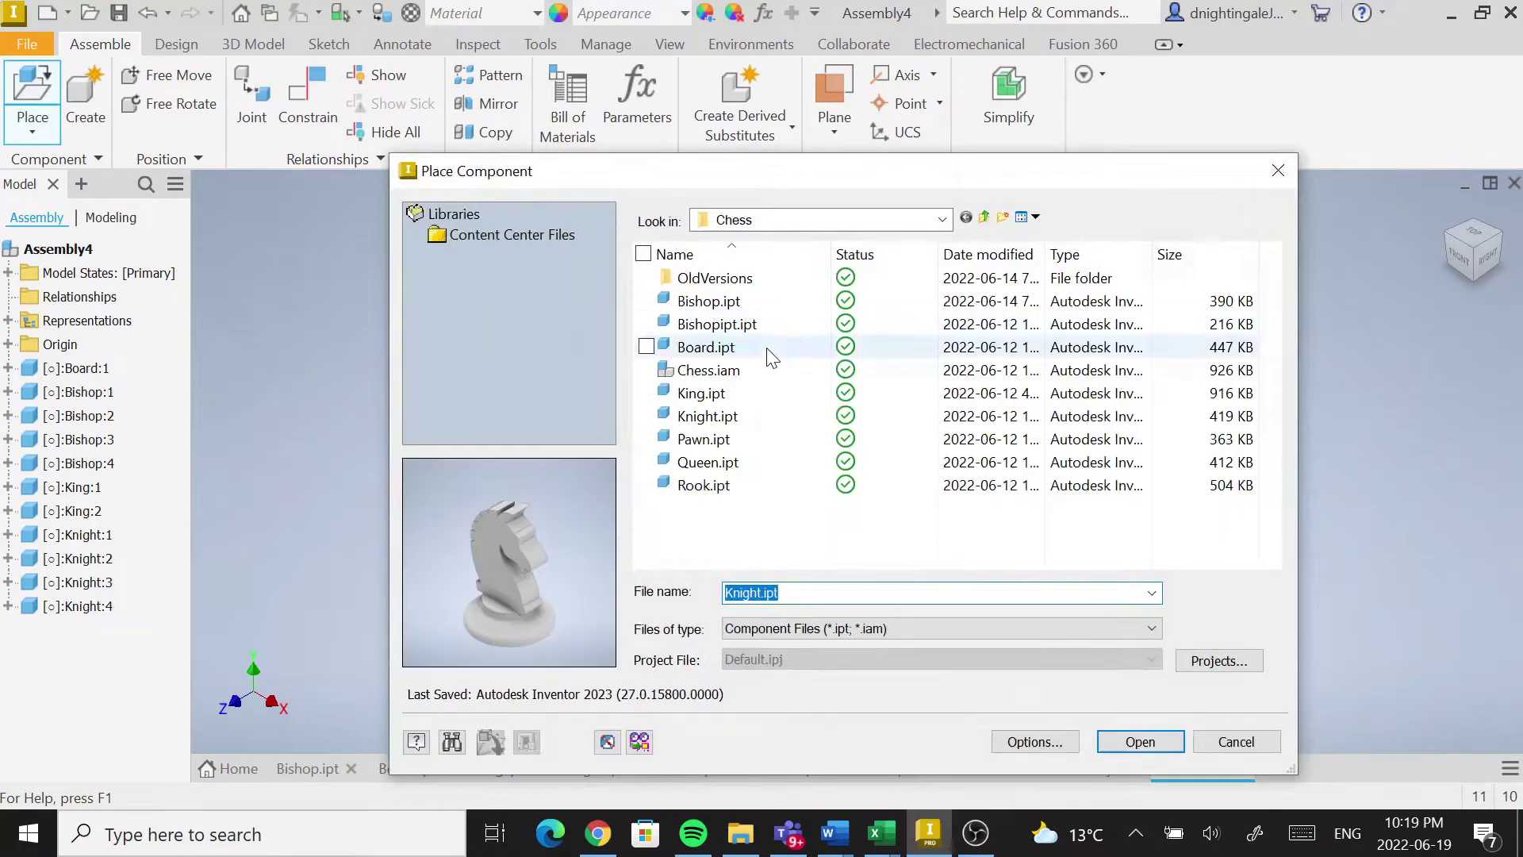
{"action": "left_click", "coordinate": [708, 441]}
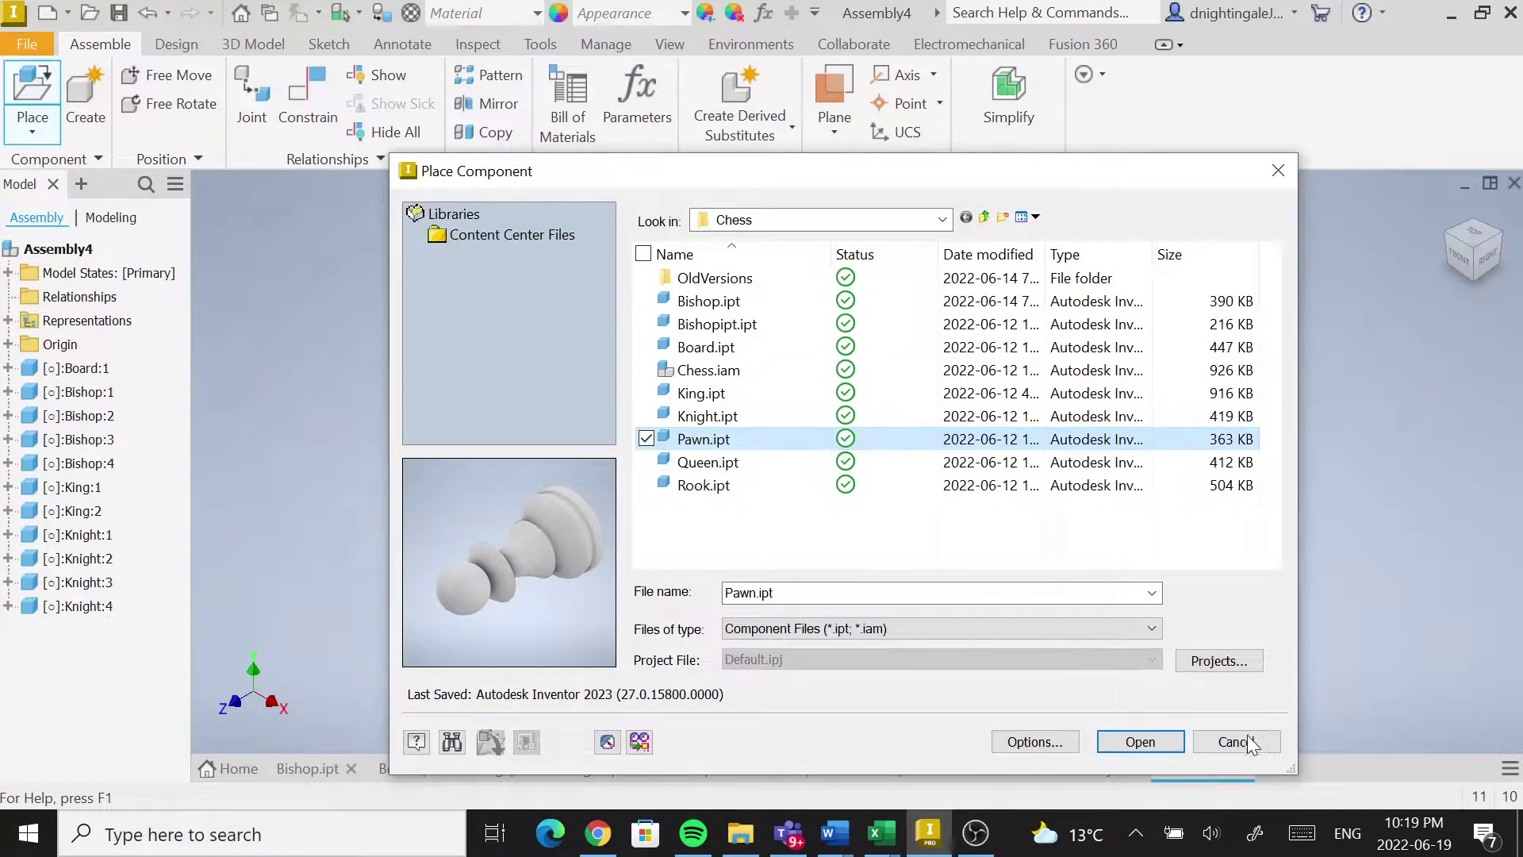
{"action": "left_click", "coordinate": [1140, 742]}
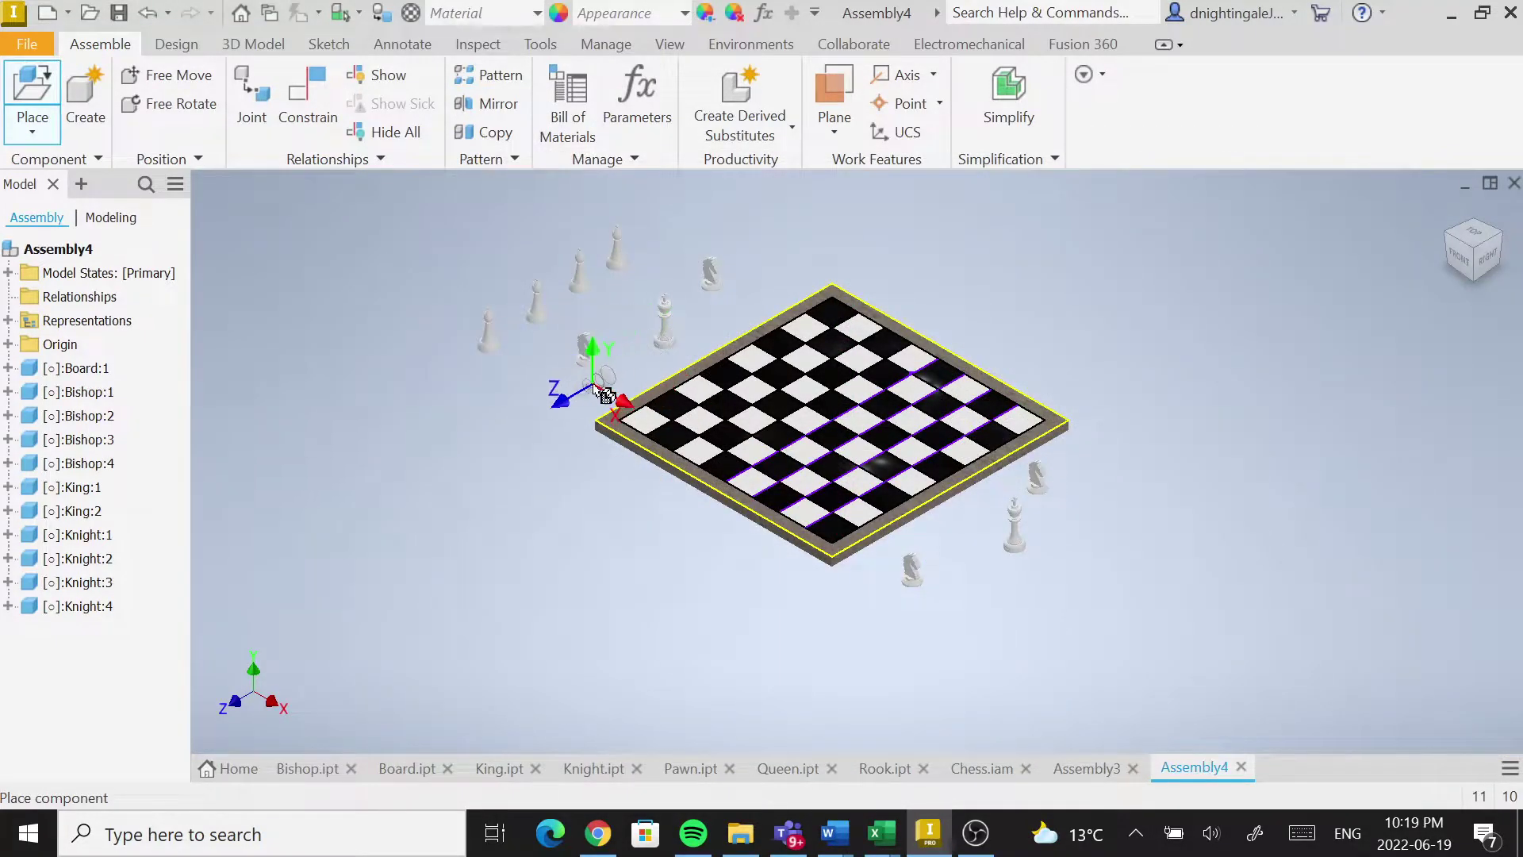
{"action": "left_click", "coordinate": [452, 438]}
{"action": "left_click", "coordinate": [464, 451]}
{"action": "left_click", "coordinate": [479, 469]}
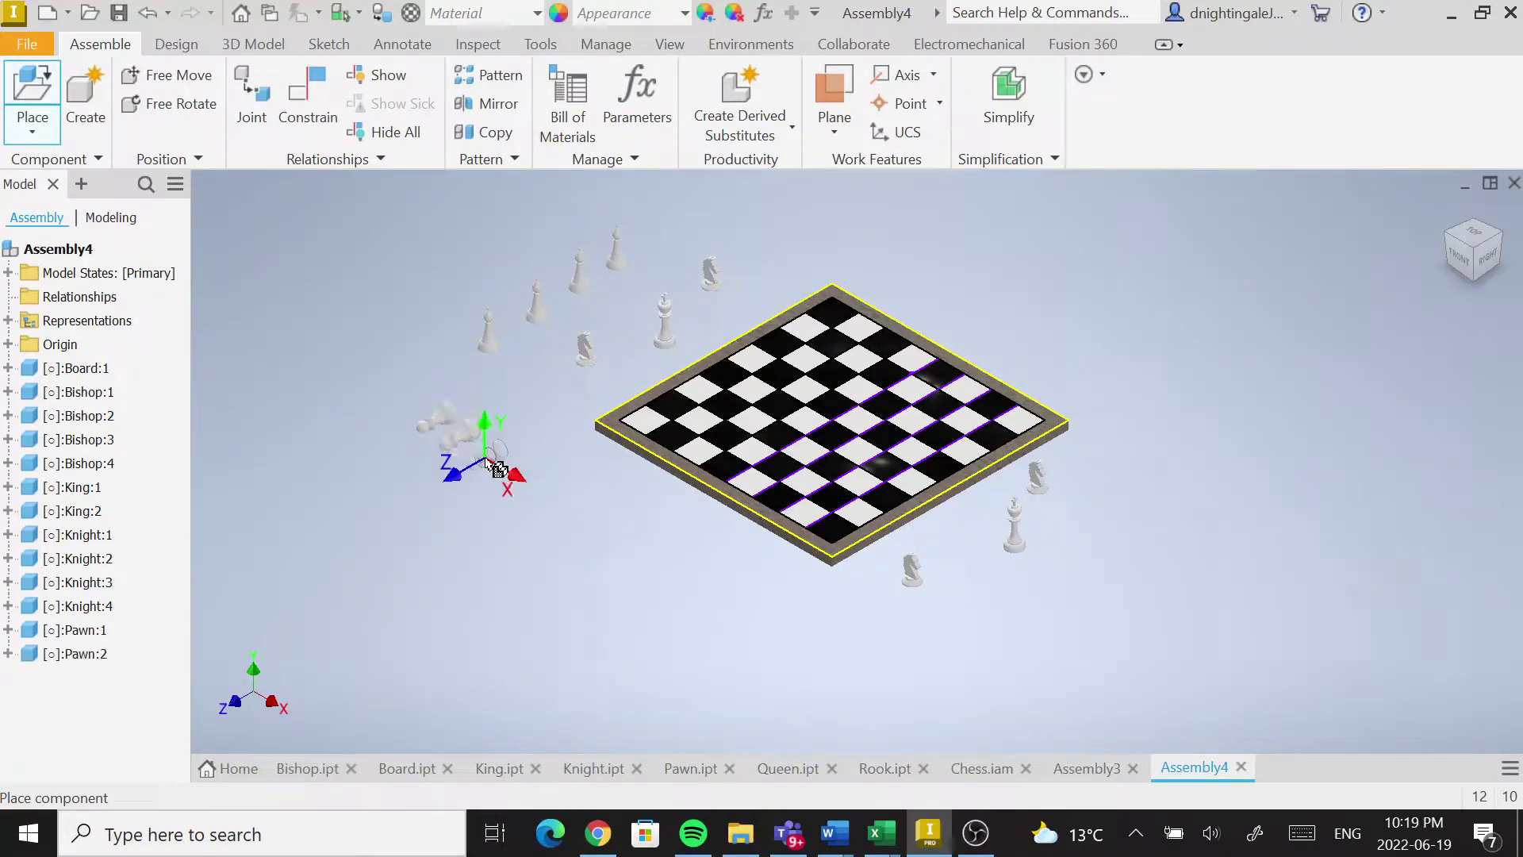
{"action": "left_click", "coordinate": [519, 486]}
{"action": "left_click", "coordinate": [549, 509]}
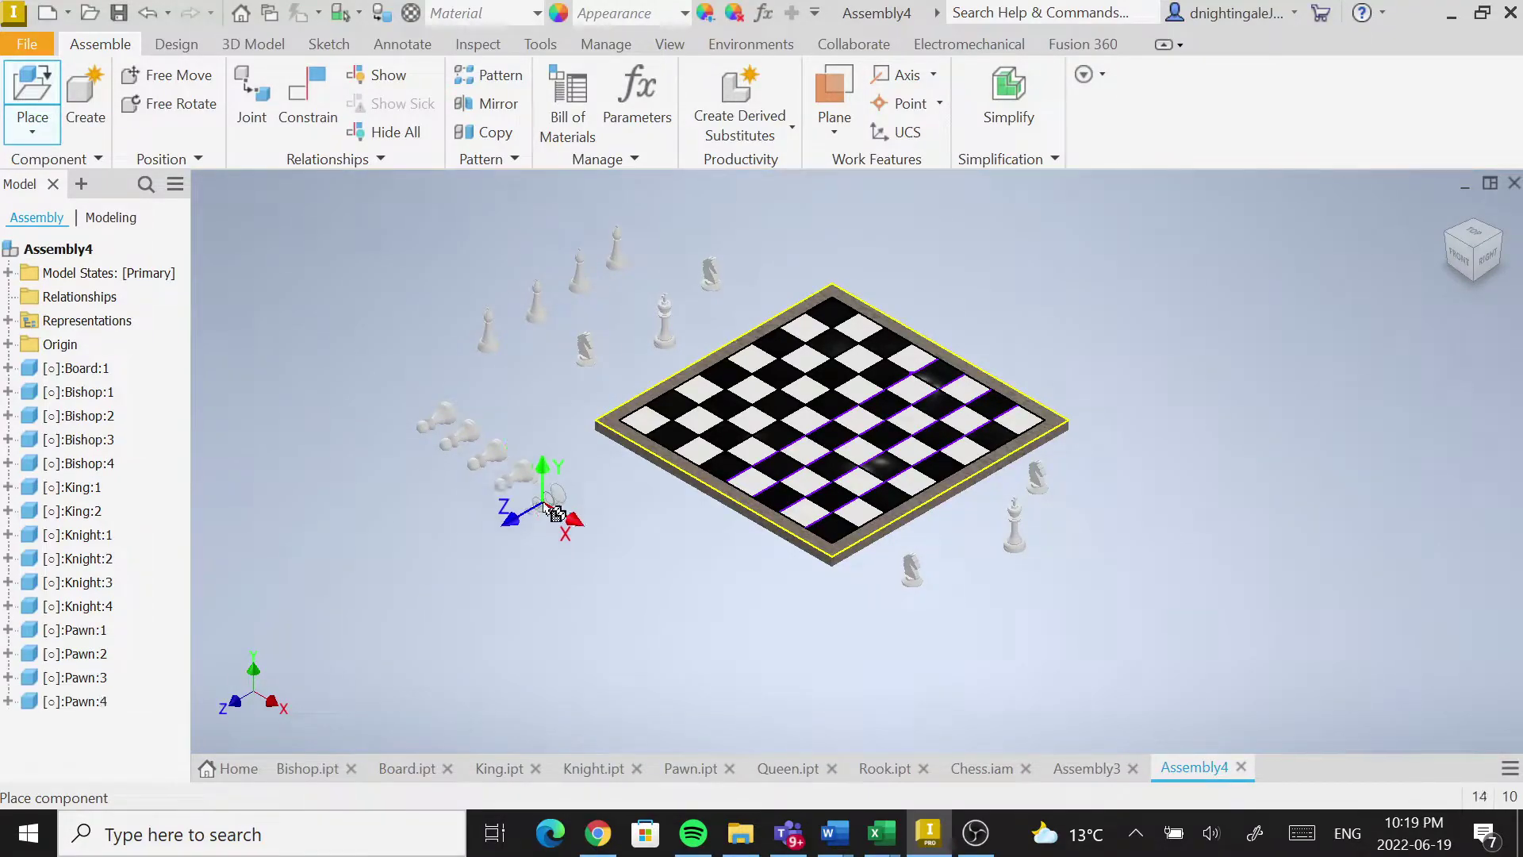
{"action": "left_click", "coordinate": [570, 529]}
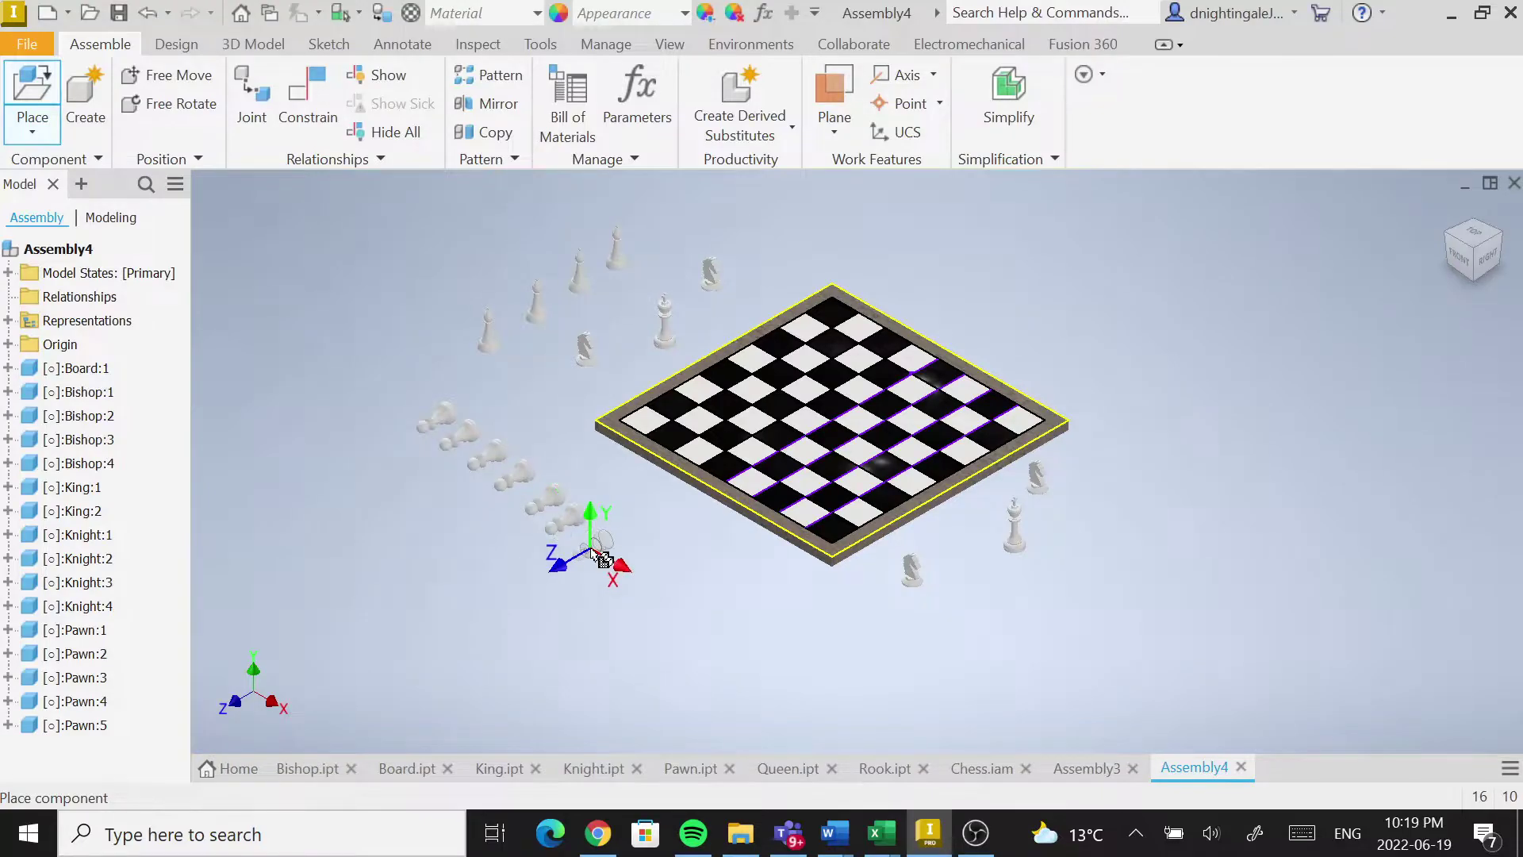
{"action": "left_click", "coordinate": [591, 553]}
{"action": "left_click", "coordinate": [619, 584]}
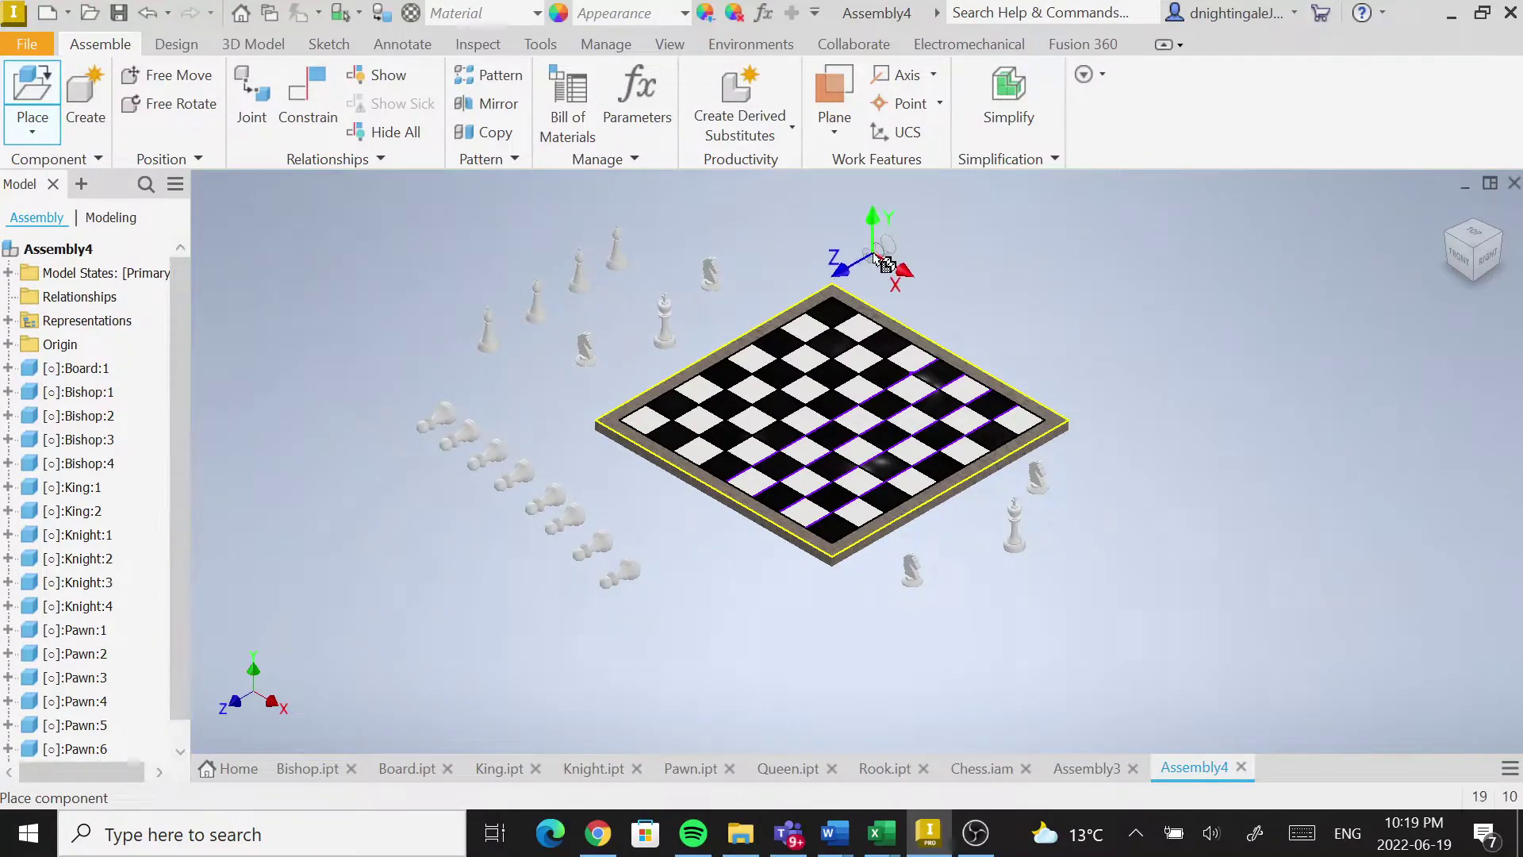
Place eight more pawns off the board's upper-right side, five in one row and three in a second row behind it.
{"action": "left_click", "coordinate": [880, 262]}
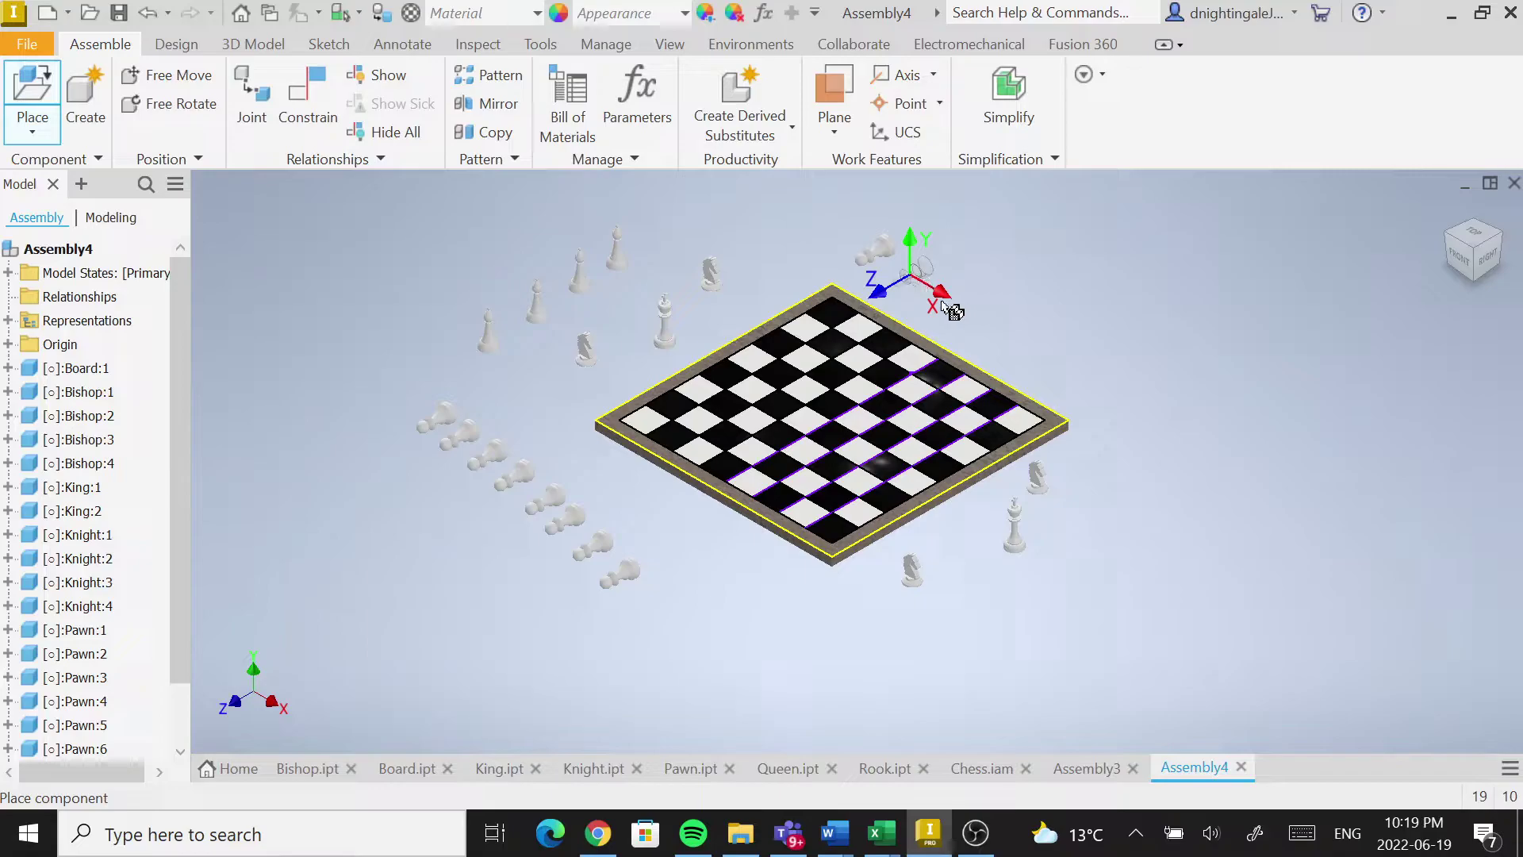
{"action": "left_click", "coordinate": [916, 284]}
{"action": "left_click", "coordinate": [952, 310]}
{"action": "left_click", "coordinate": [987, 333]}
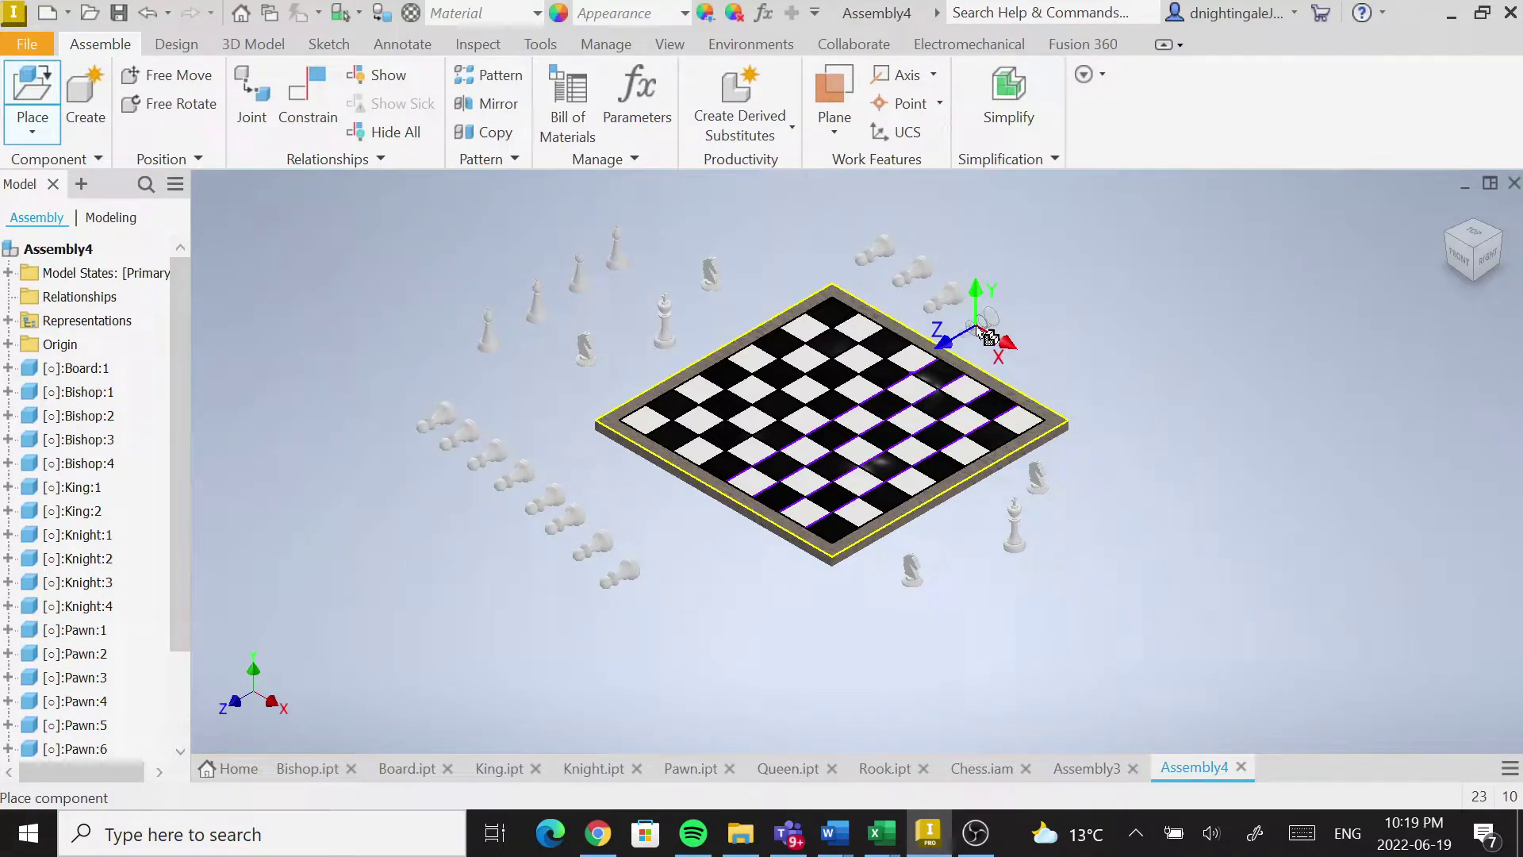
{"action": "left_click", "coordinate": [1023, 365]}
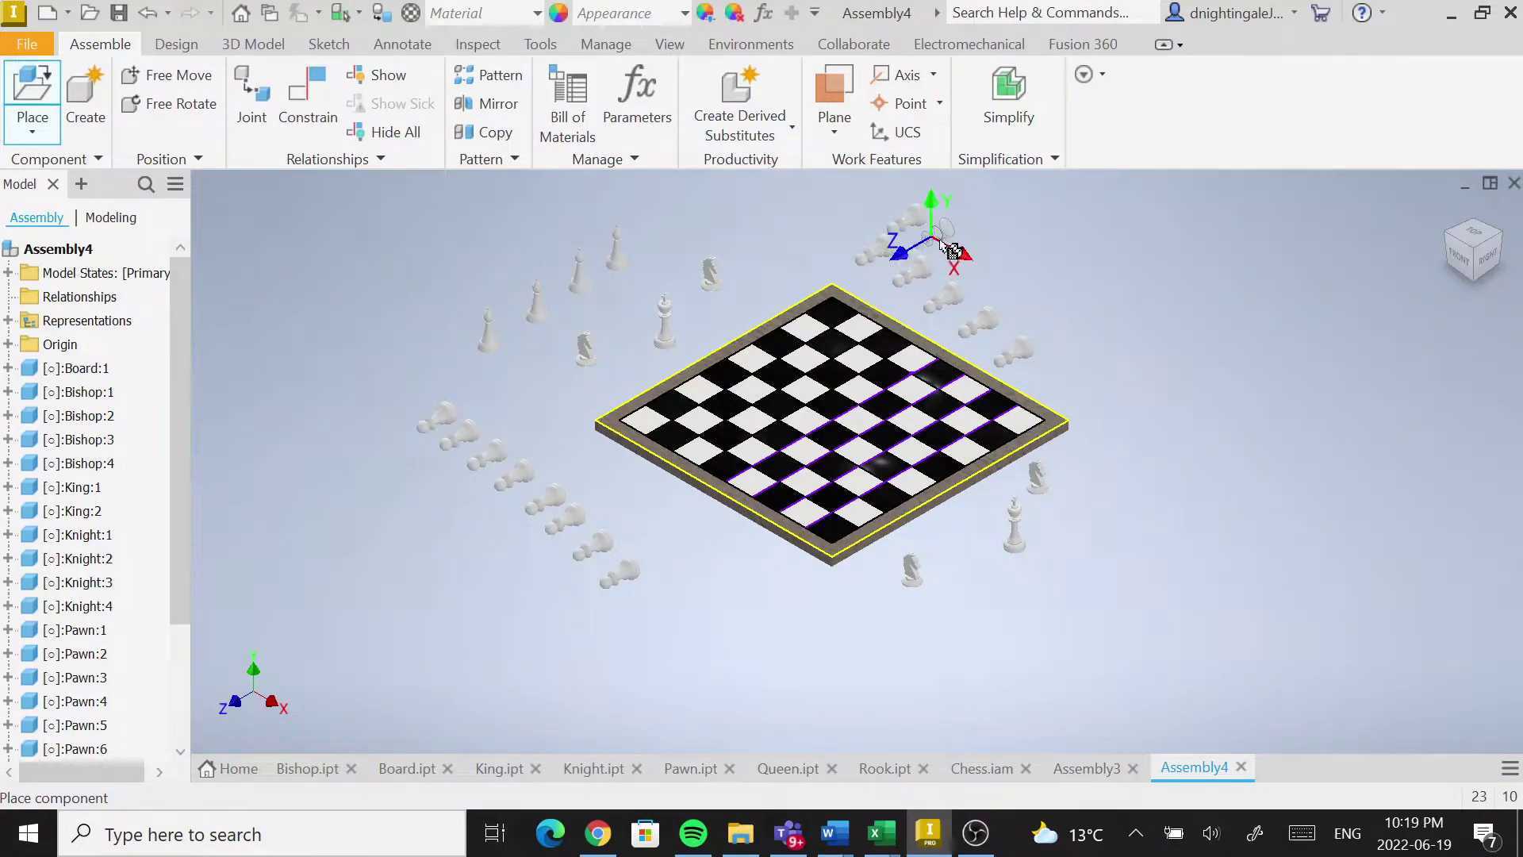
{"action": "left_click", "coordinate": [952, 242]}
{"action": "left_click", "coordinate": [981, 270]}
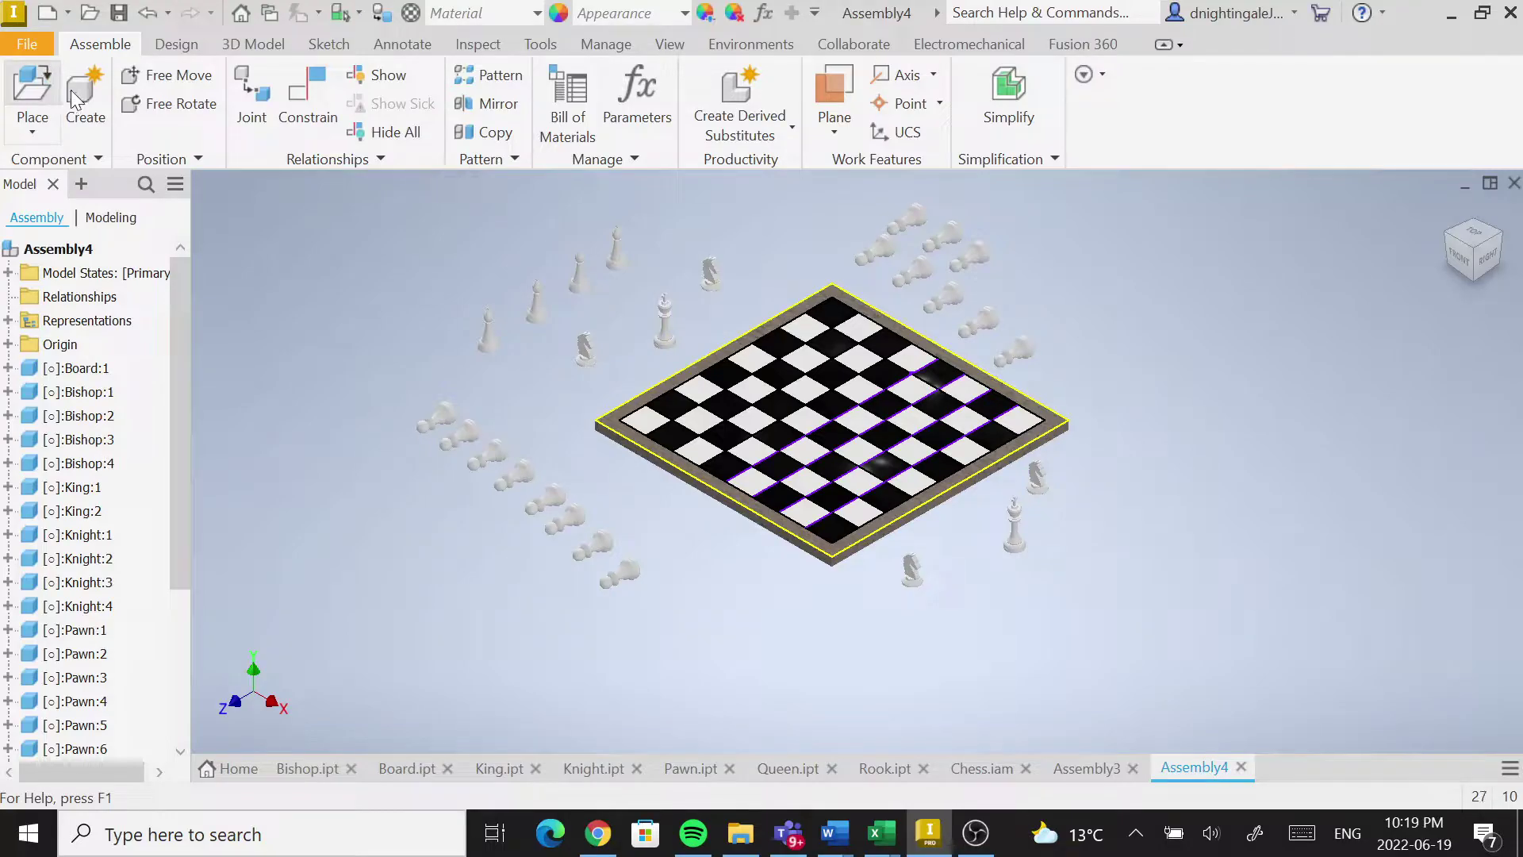
Place two copies of Queen.ipt, one beside each king on opposite sides of the board.
{"action": "left_click", "coordinate": [36, 93]}
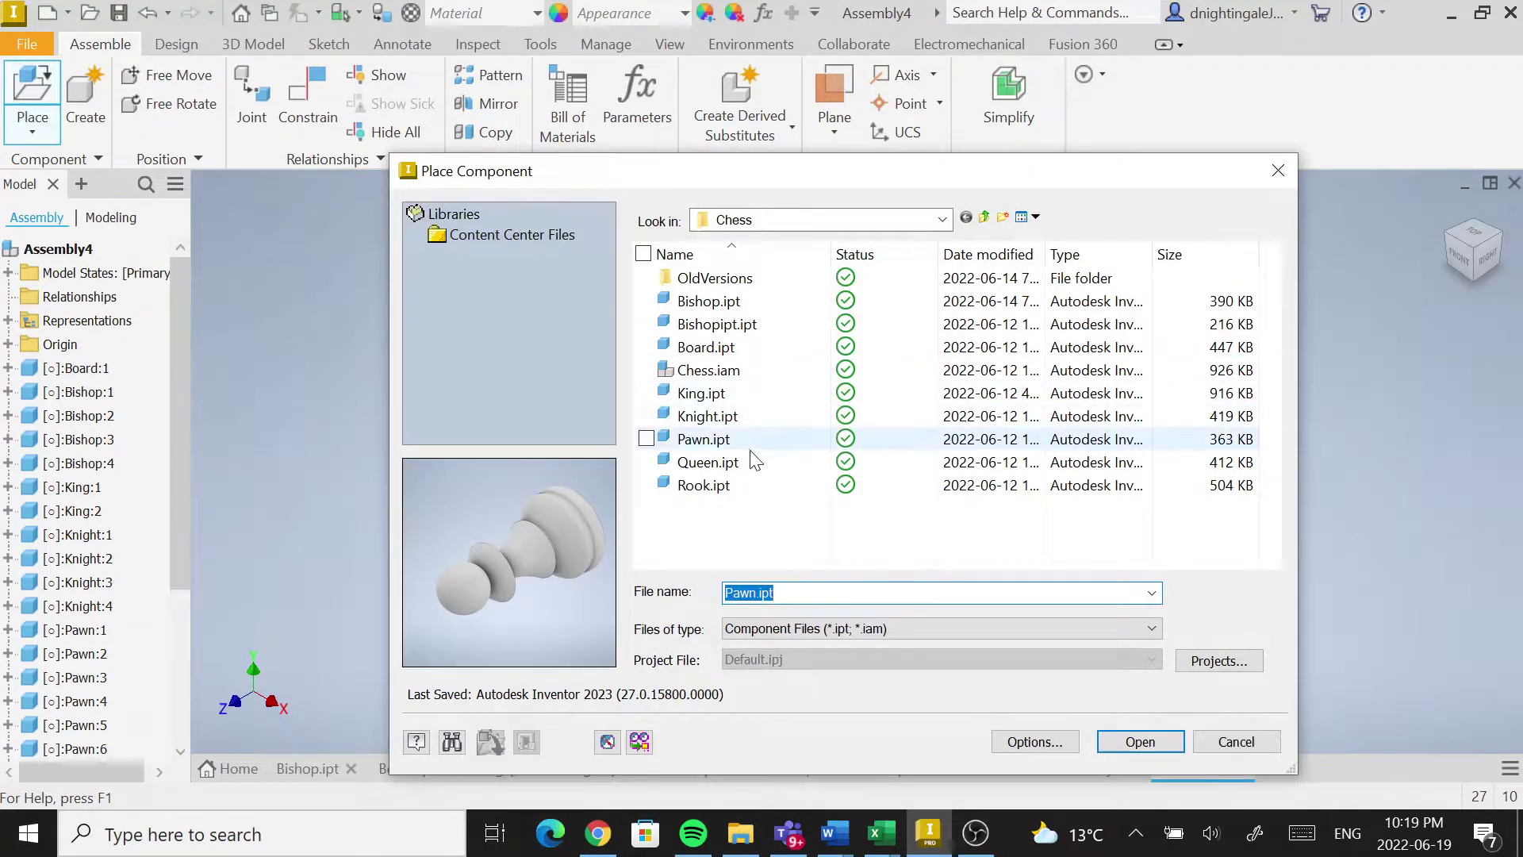
{"action": "left_click", "coordinate": [724, 465]}
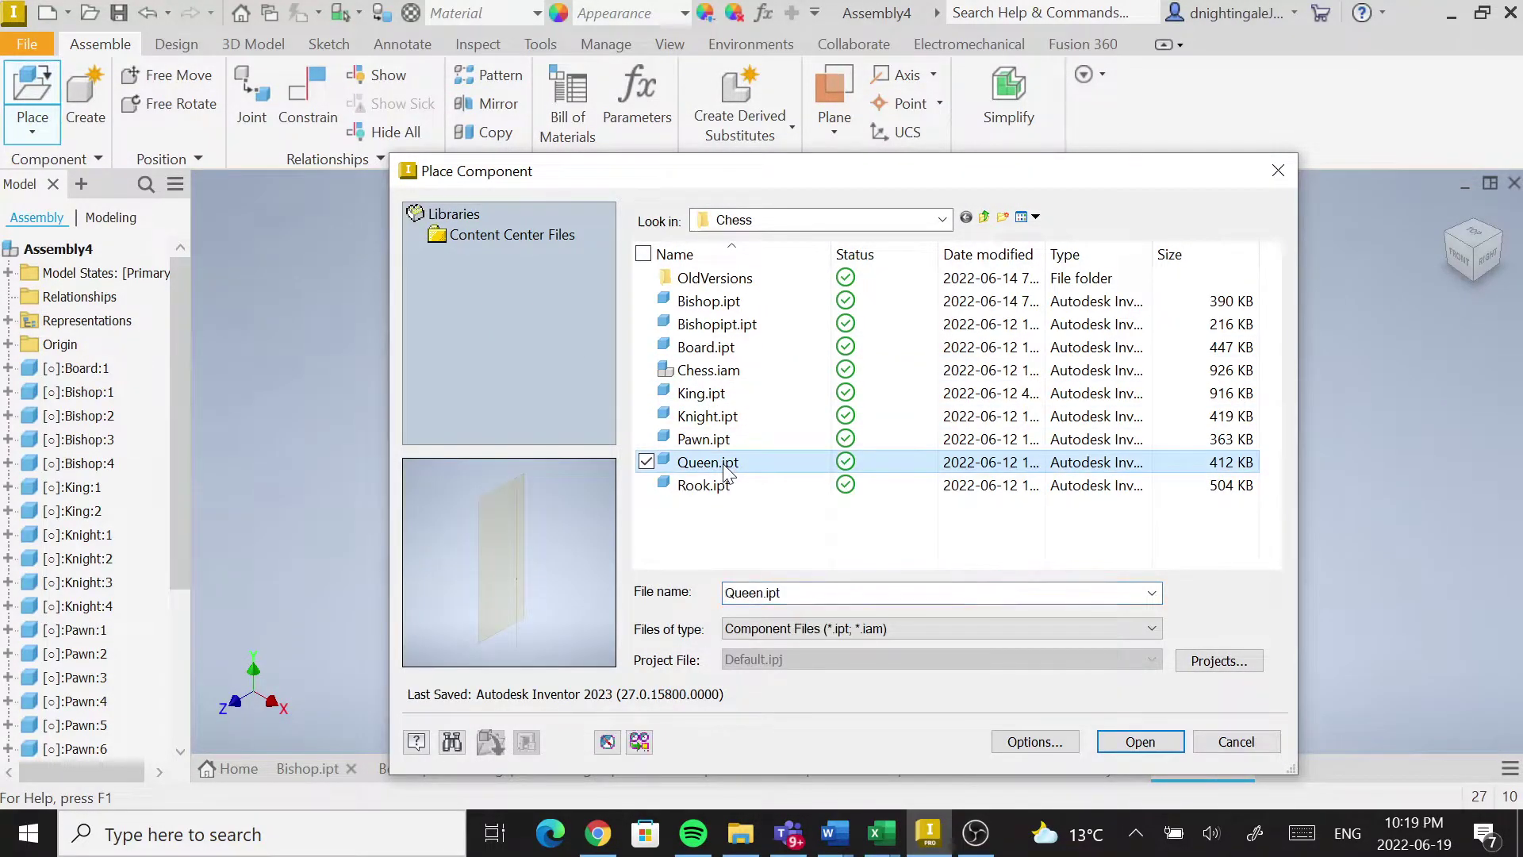
{"action": "double_click", "coordinate": [724, 465]}
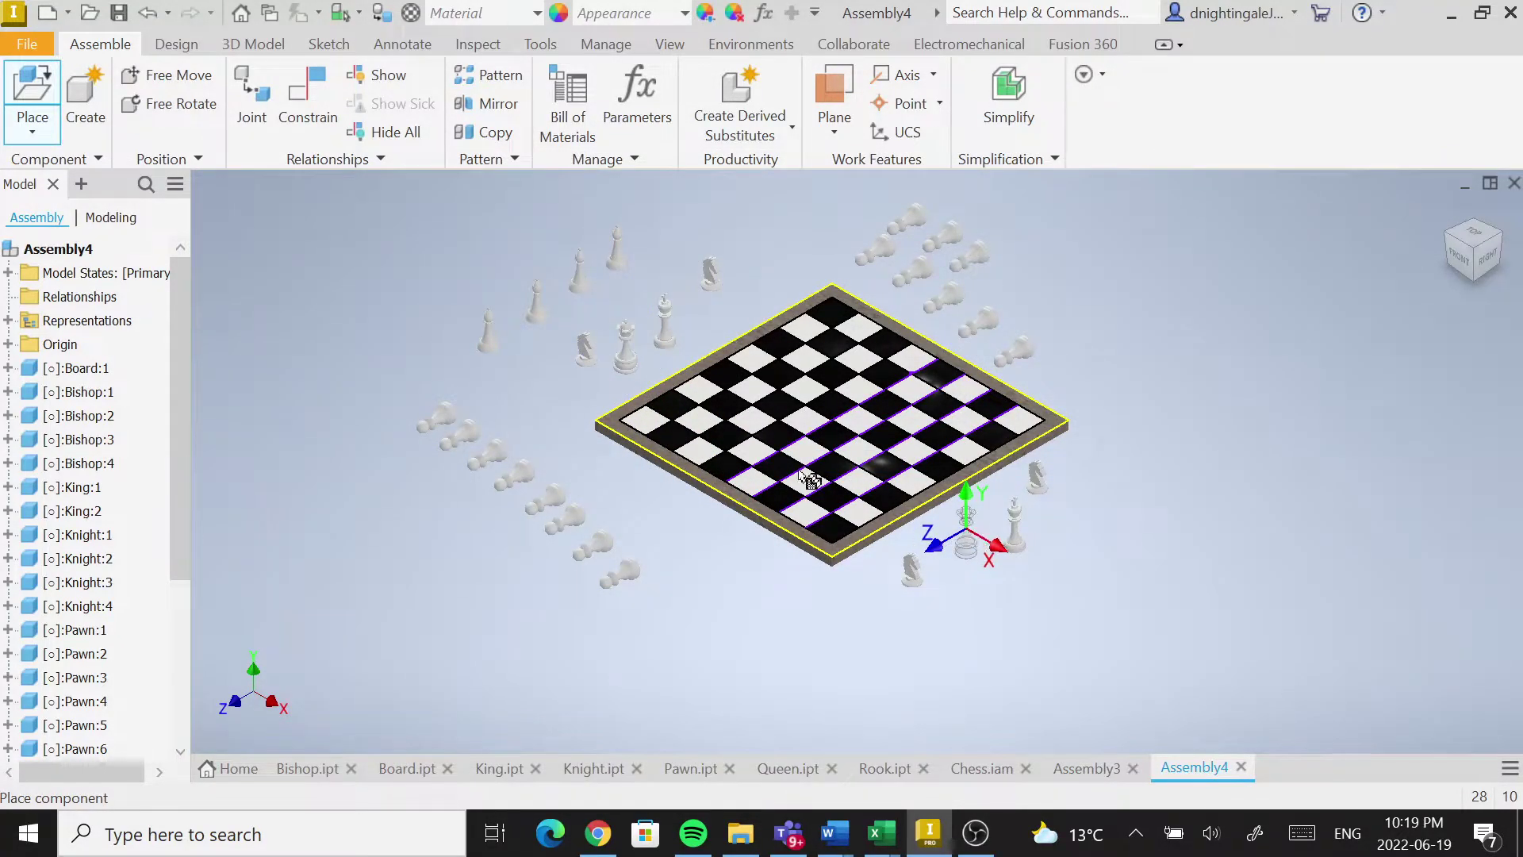
{"action": "key", "text": "Escape"}
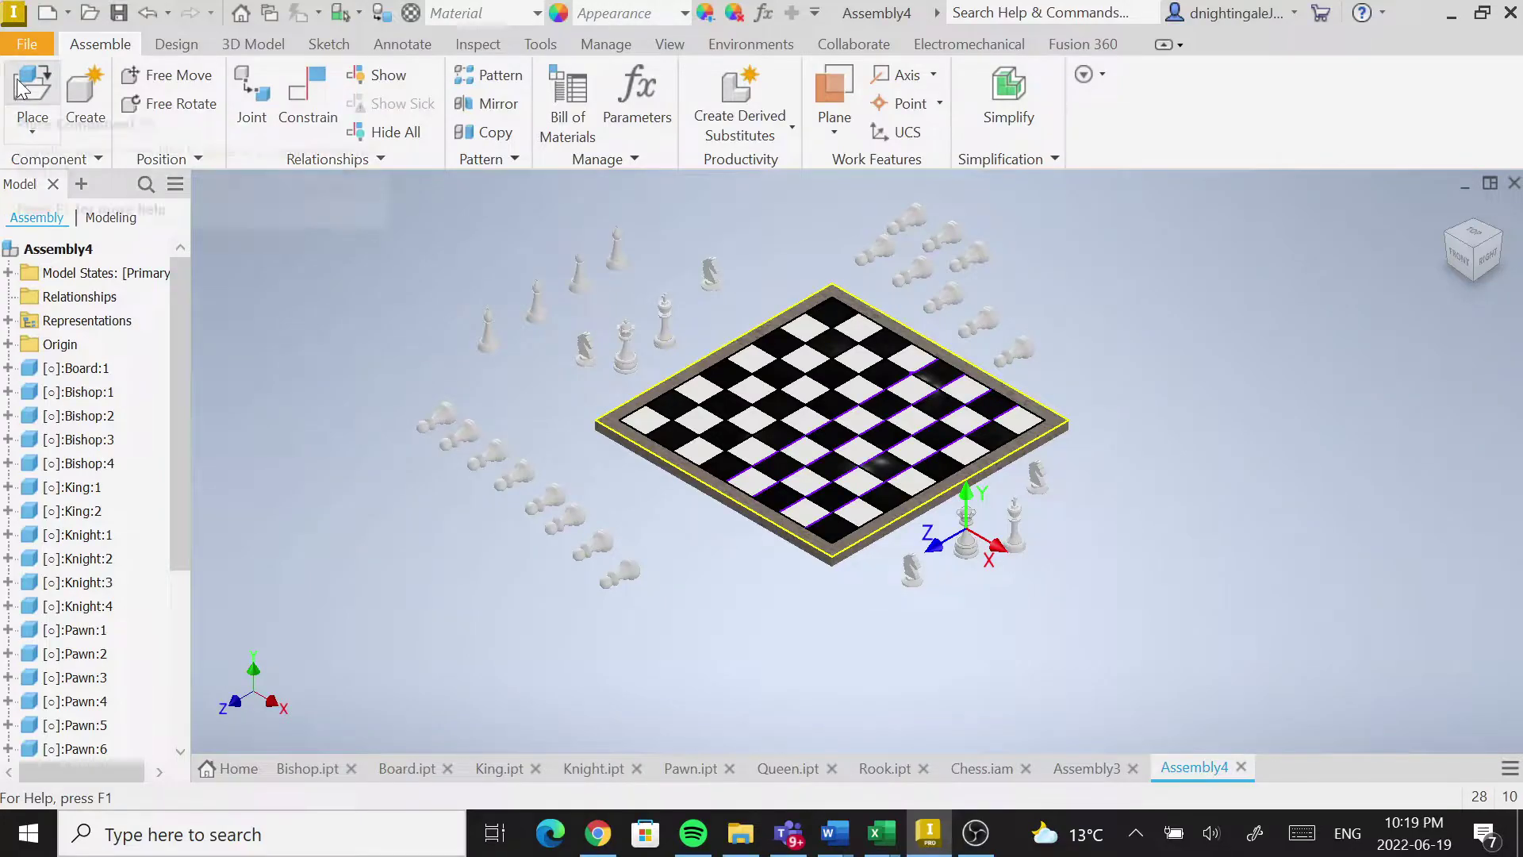
Place four copies of Rook.ipt, one outside each knight, two on either side of the board.
{"action": "key", "text": "p"}
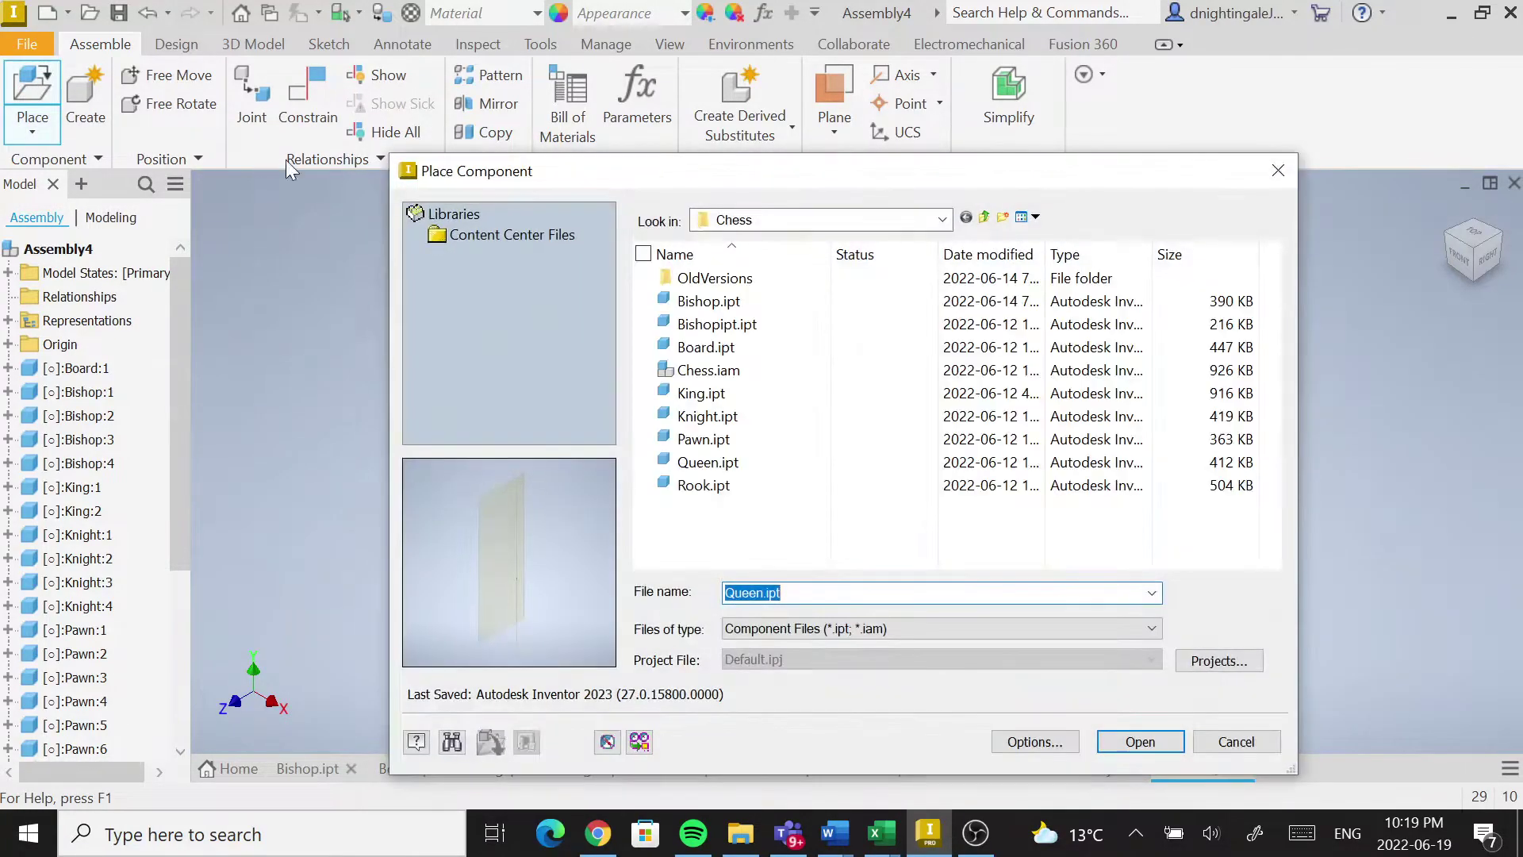
{"action": "left_click", "coordinate": [698, 485]}
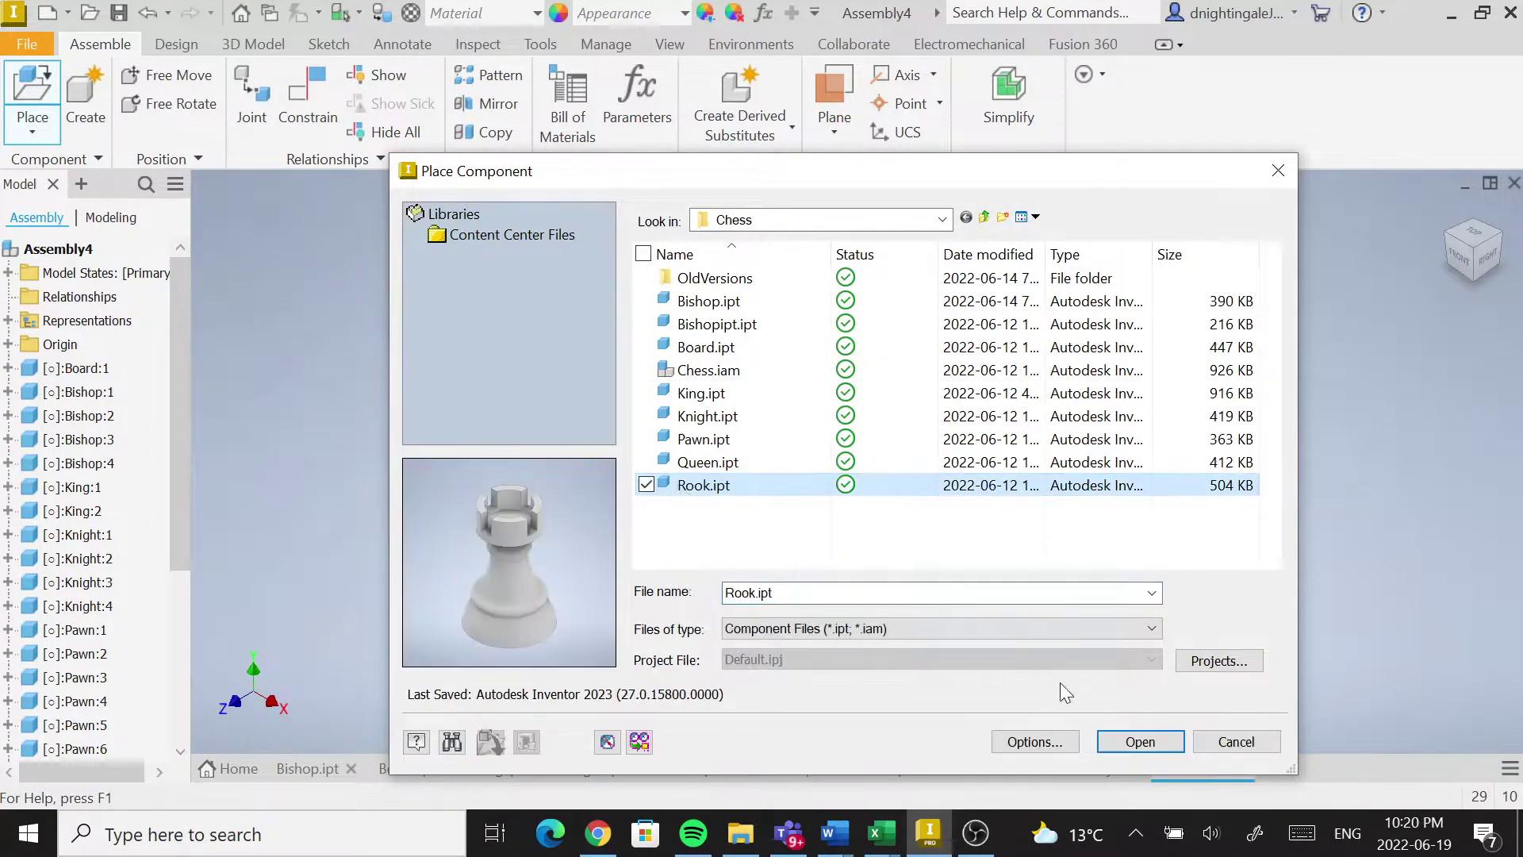
{"action": "left_click", "coordinate": [1122, 741]}
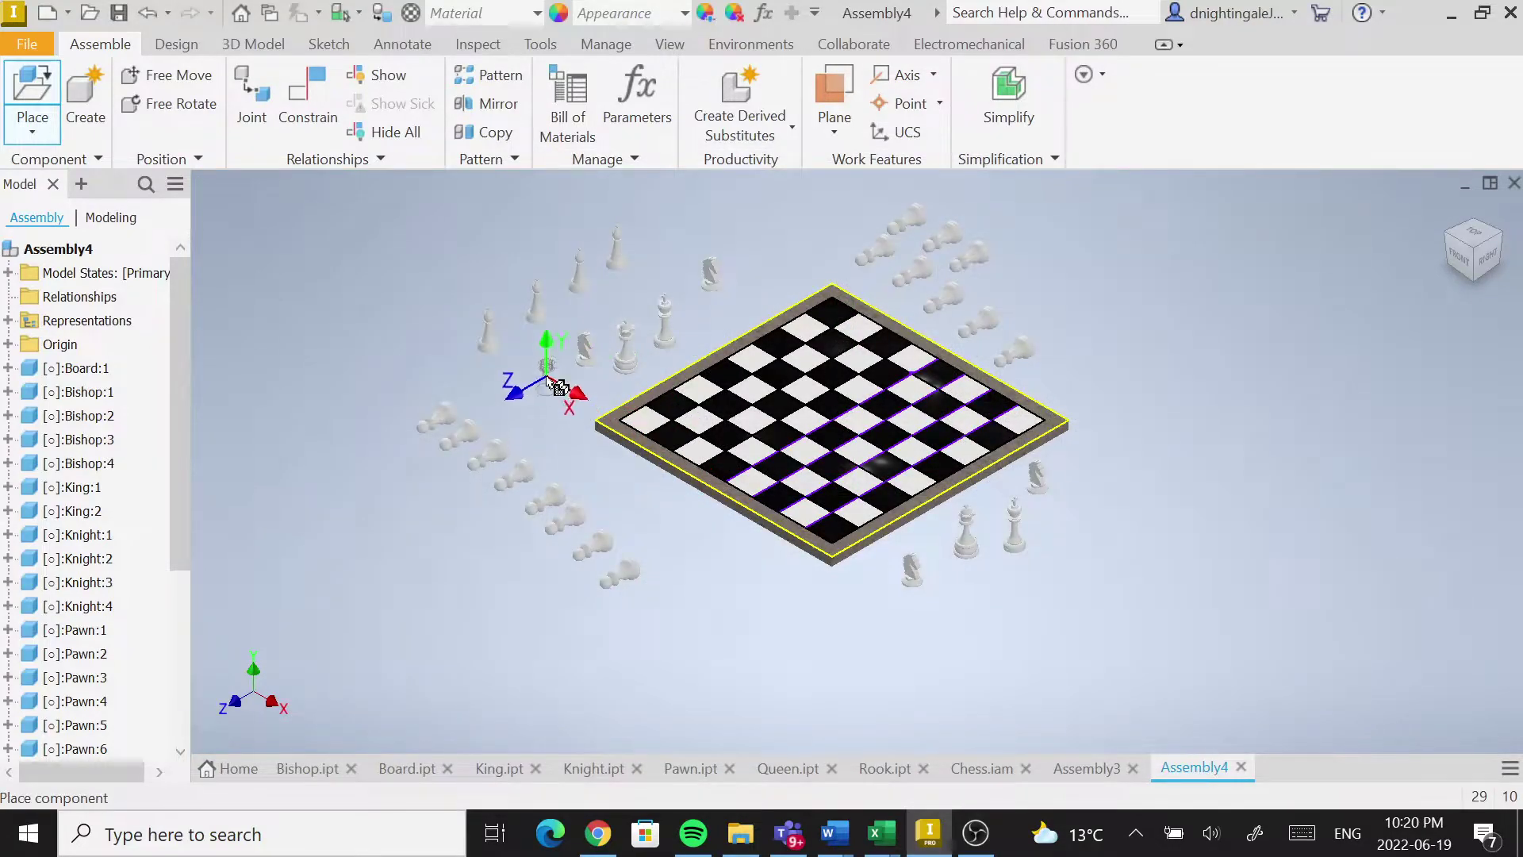
{"action": "left_click", "coordinate": [556, 389]}
{"action": "left_click", "coordinate": [788, 262]}
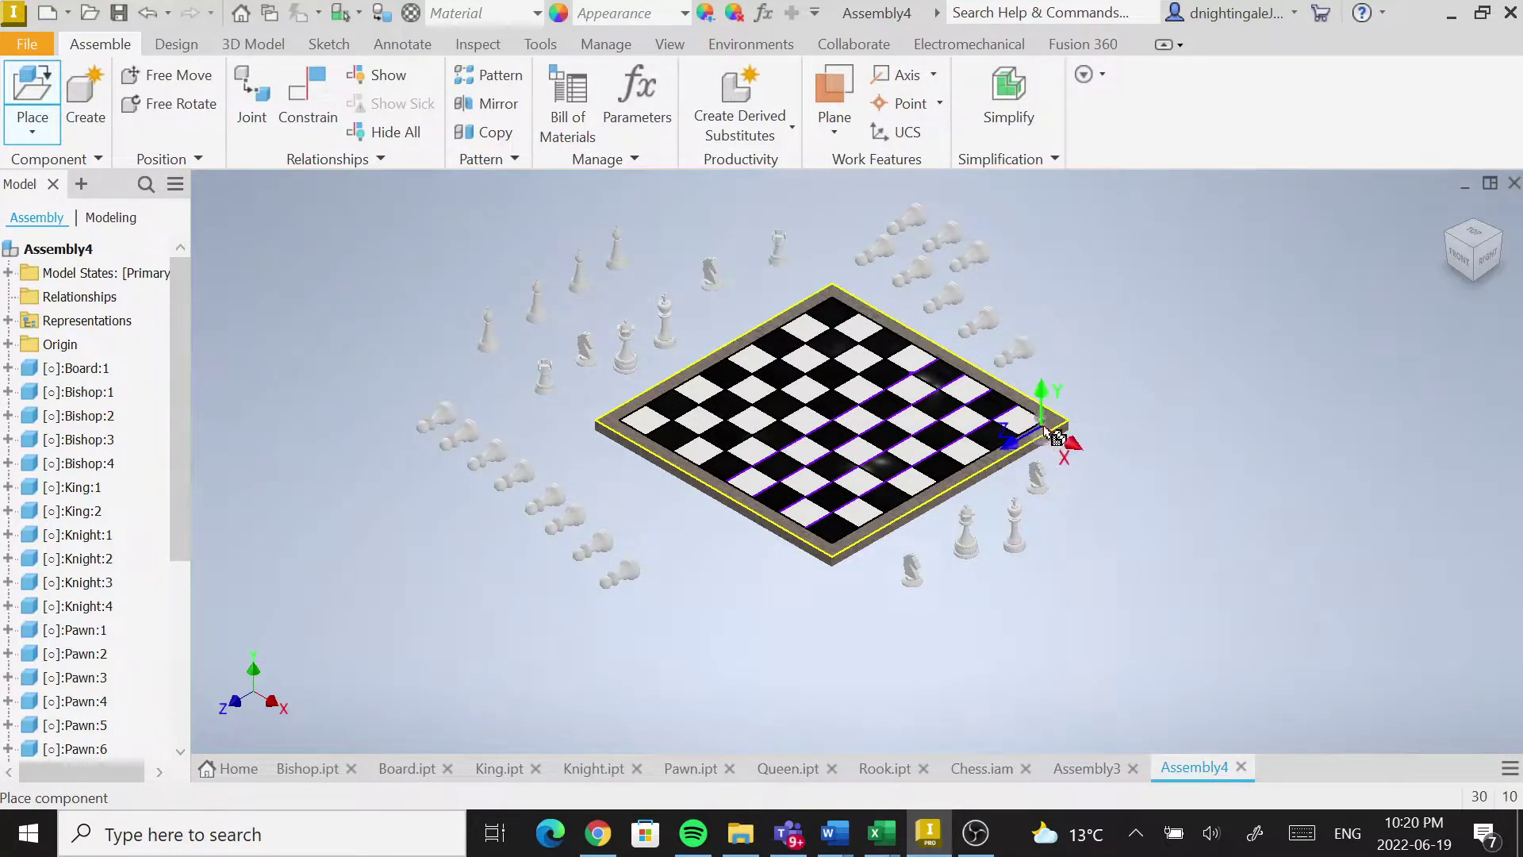
{"action": "left_click", "coordinate": [1120, 464]}
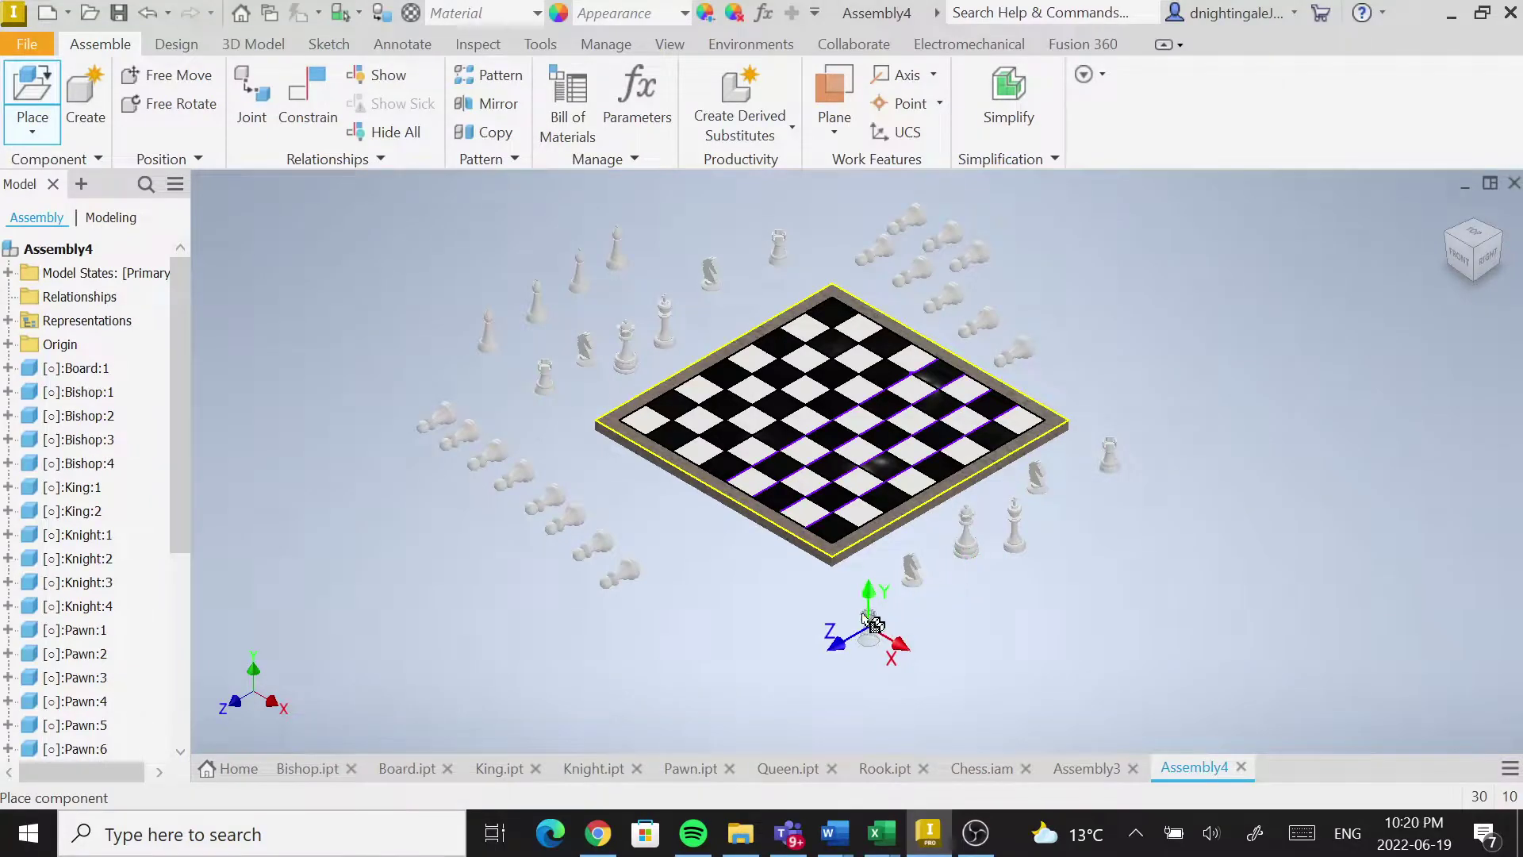
{"action": "left_click", "coordinate": [840, 622]}
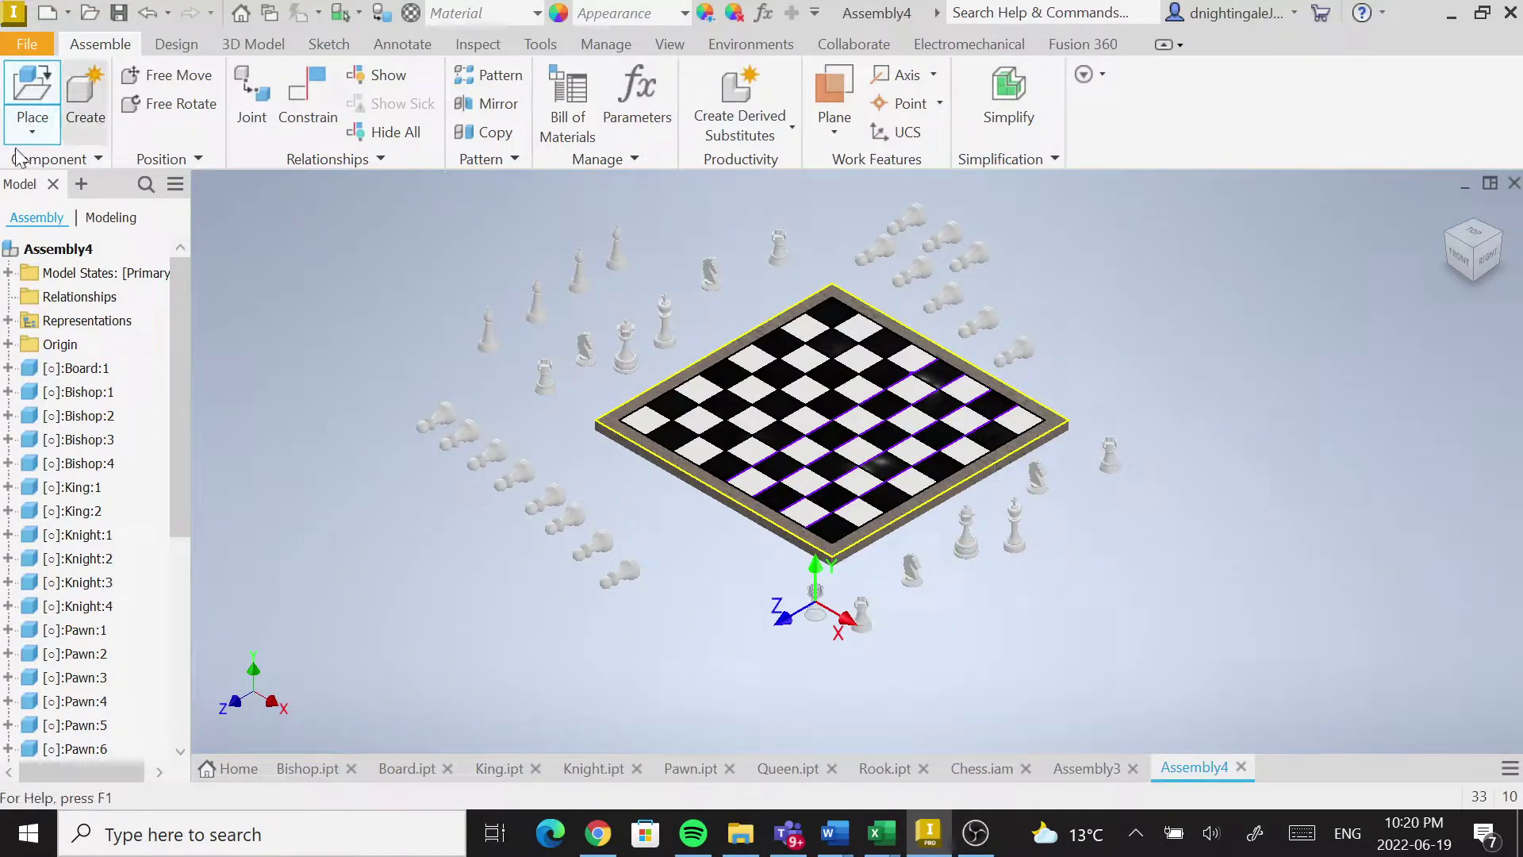
{"action": "left_click", "coordinate": [553, 376]}
{"action": "key", "text": "Escape"}
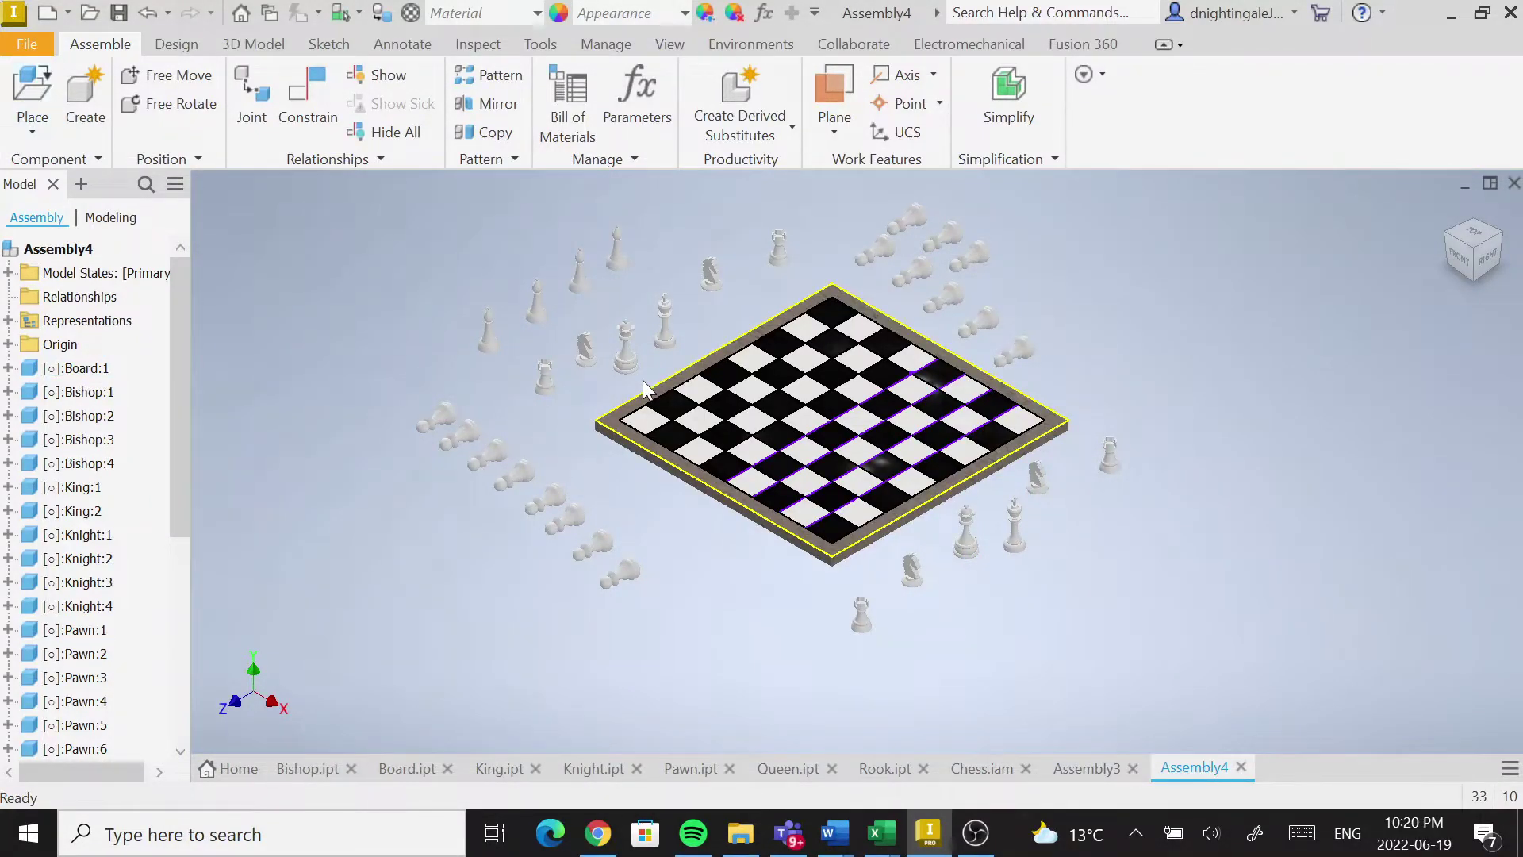
{"action": "left_click", "coordinate": [642, 379]}
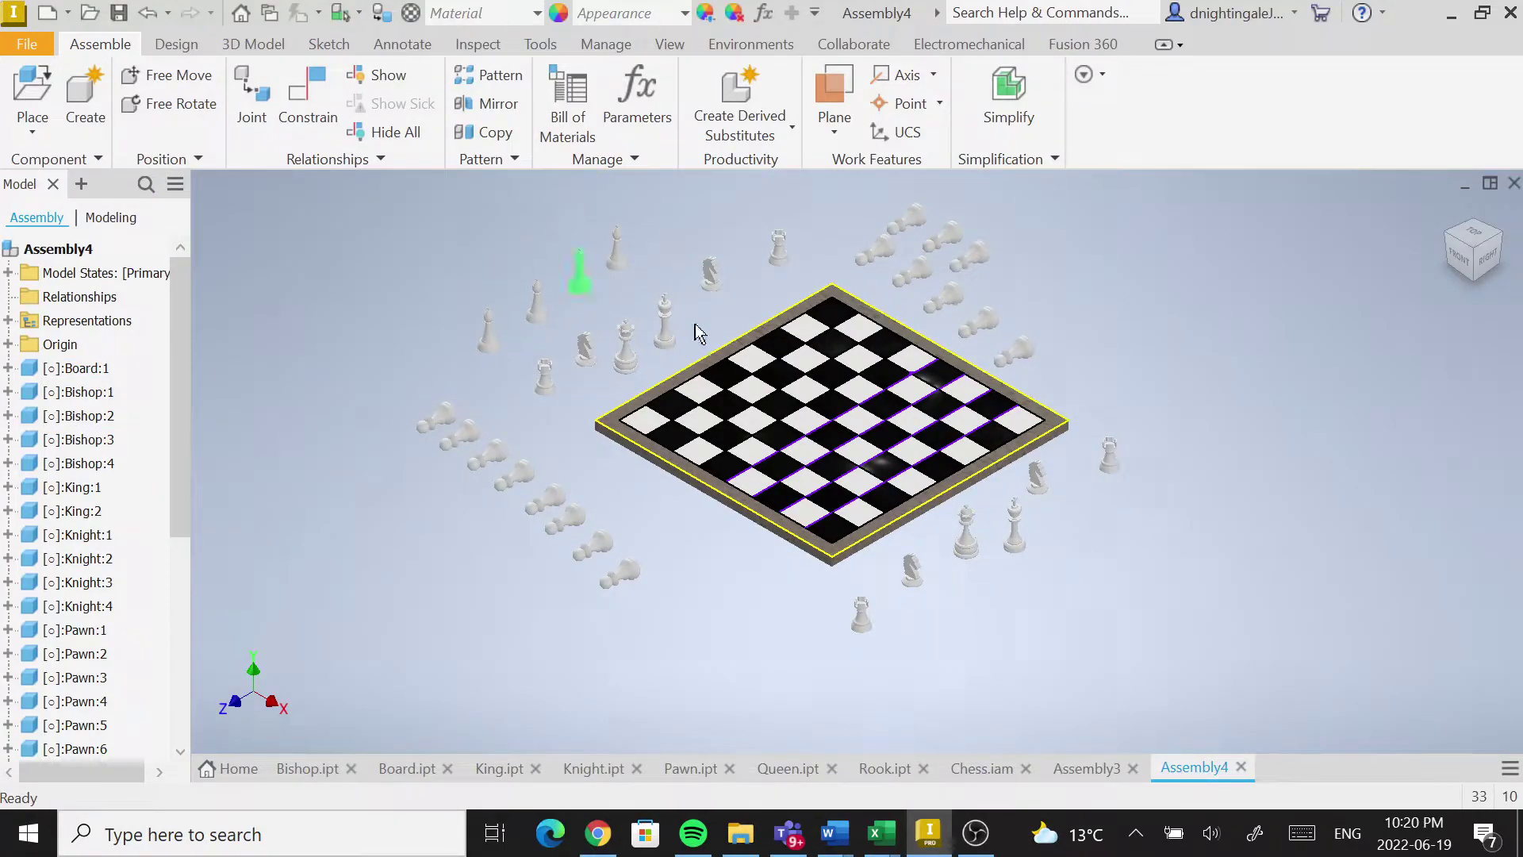
Apply a Mate constraint with 0.000 in offset between the upper-left side's far rook base and the black square at the board's far corner.
{"action": "scroll", "coordinate": [627, 290], "scroll_direction": "up", "scroll_amount": 5}
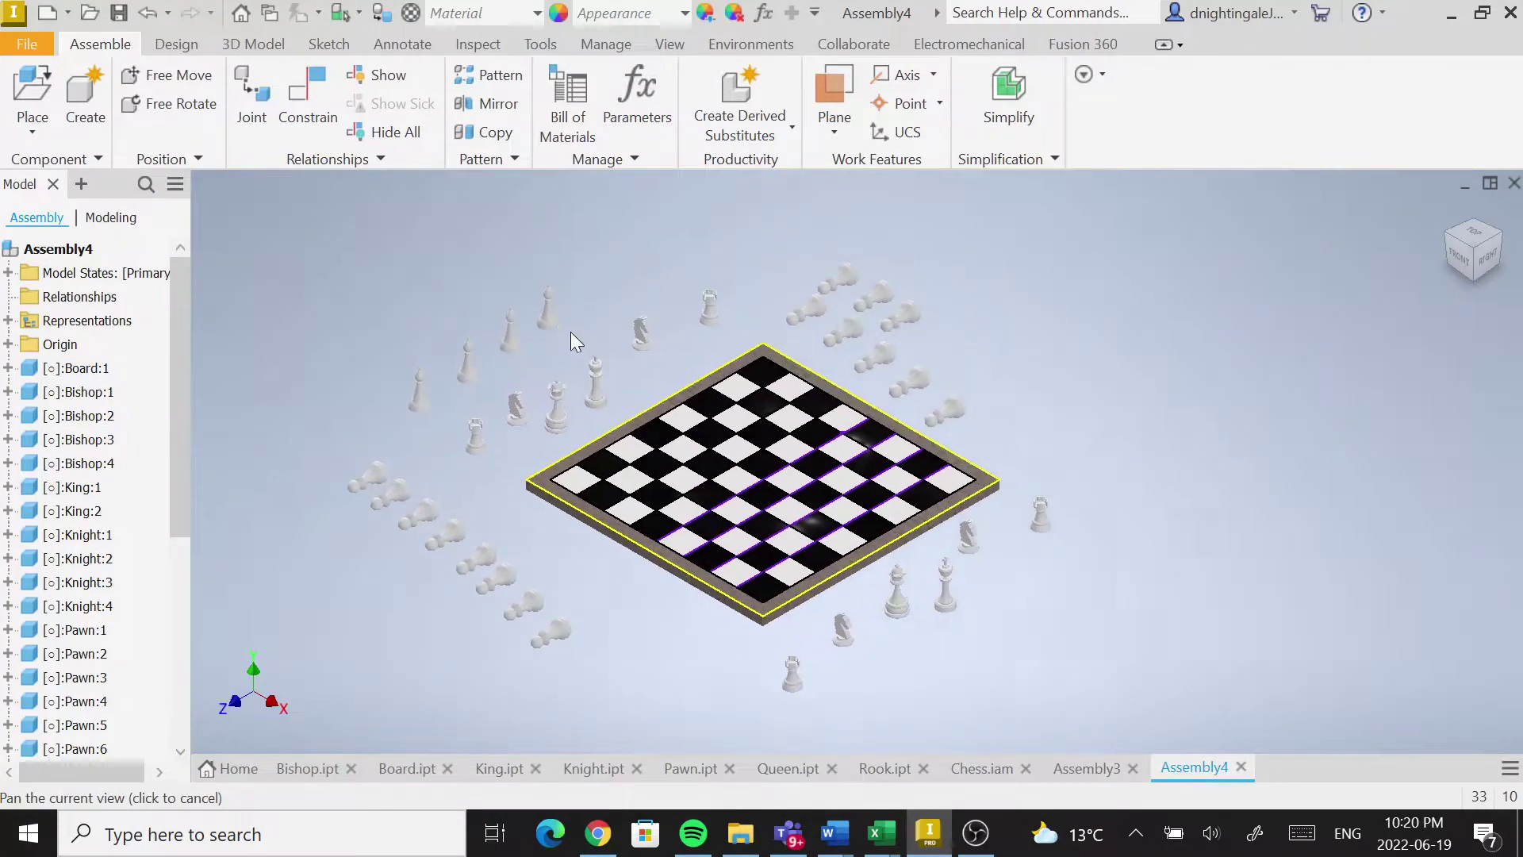
{"action": "scroll", "coordinate": [574, 359], "scroll_direction": "down", "scroll_amount": 3}
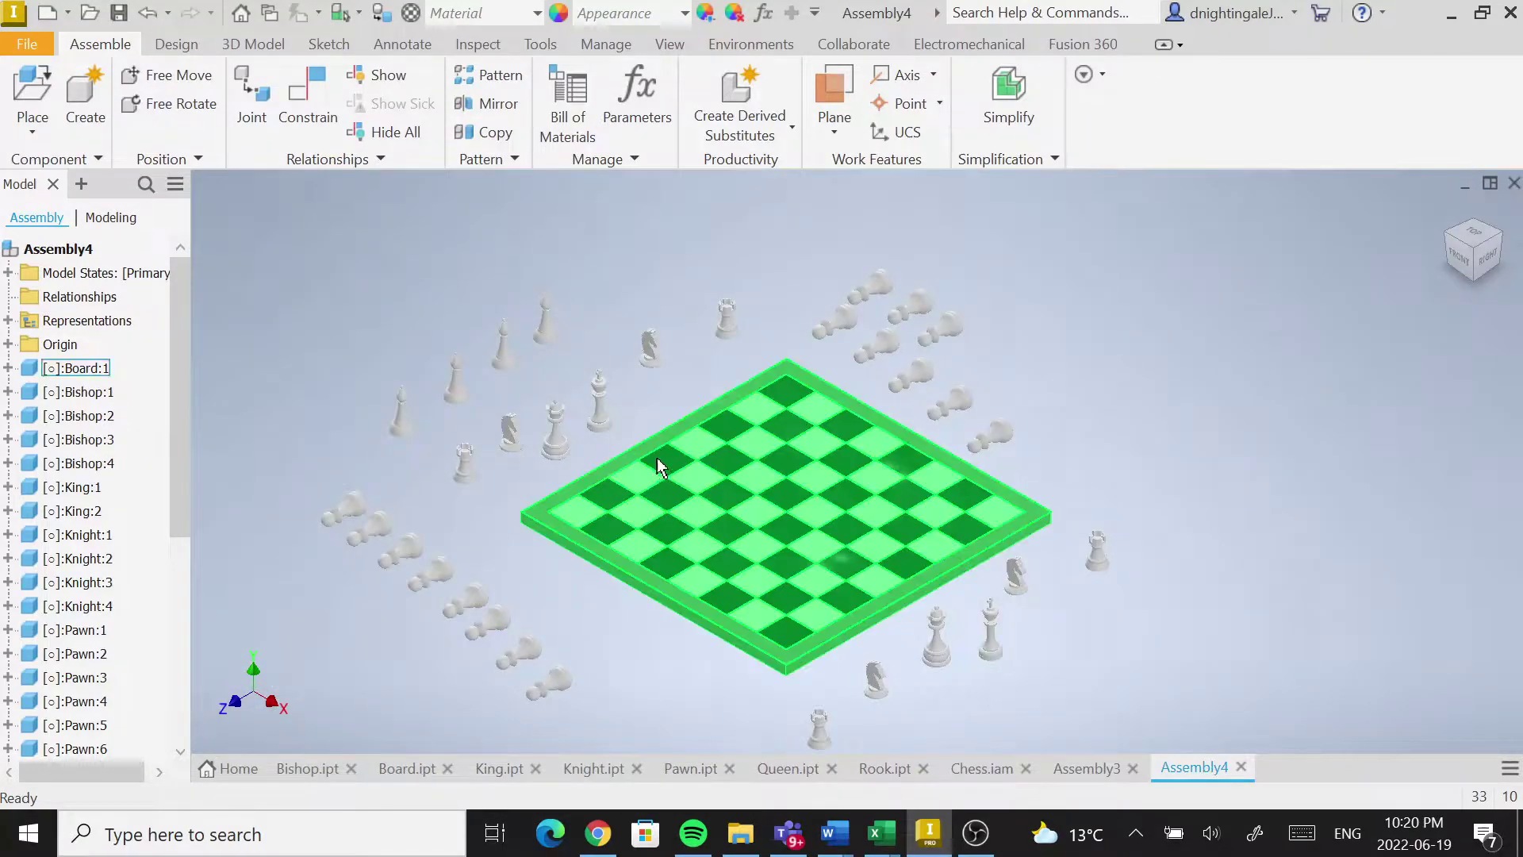
{"action": "scroll", "coordinate": [656, 466], "scroll_direction": "up", "scroll_amount": 4}
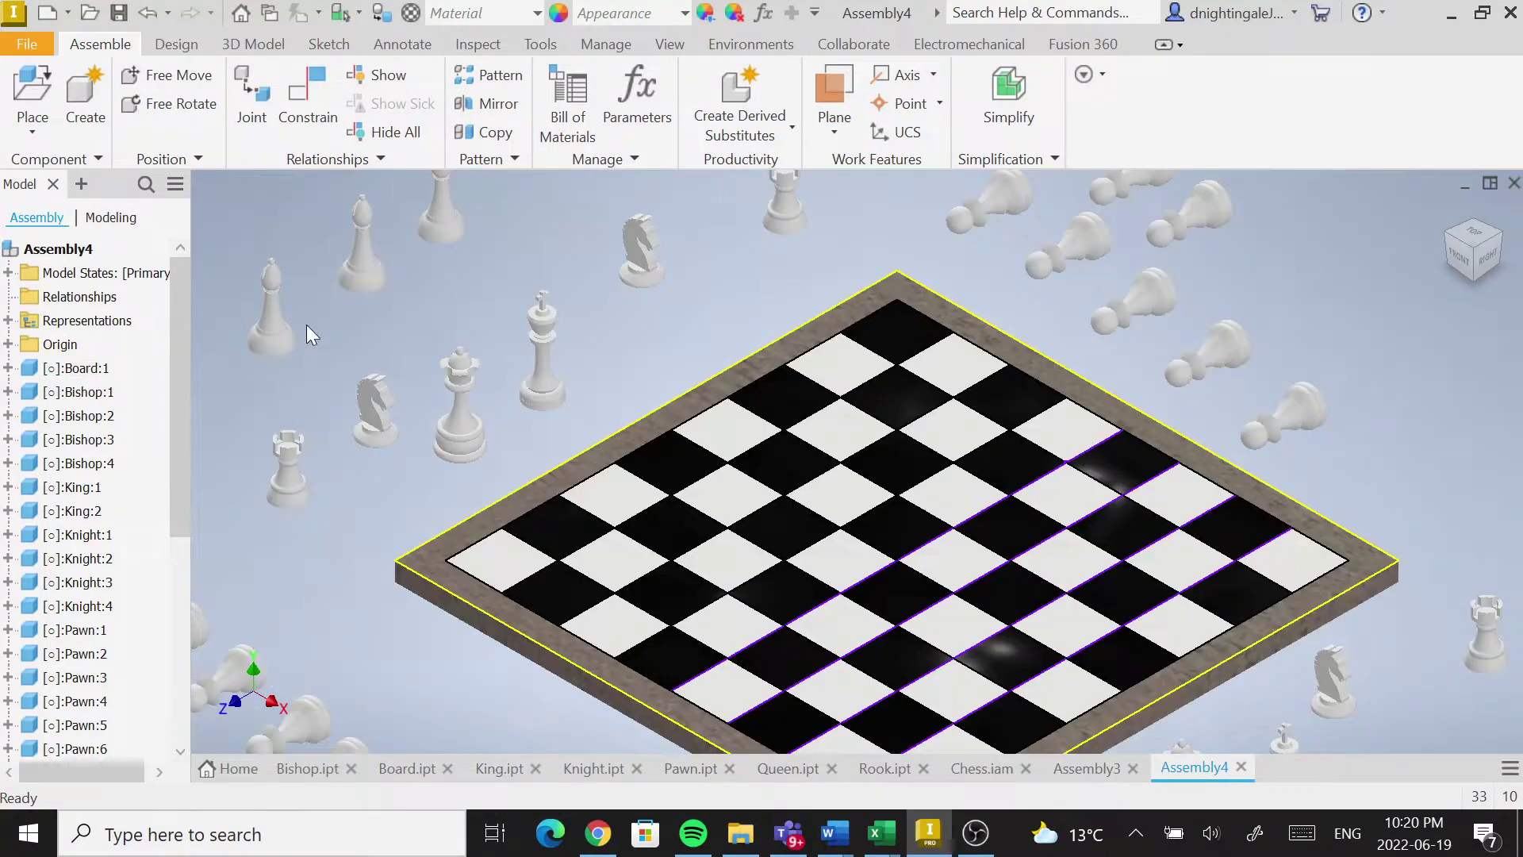
{"action": "left_click", "coordinate": [306, 107]}
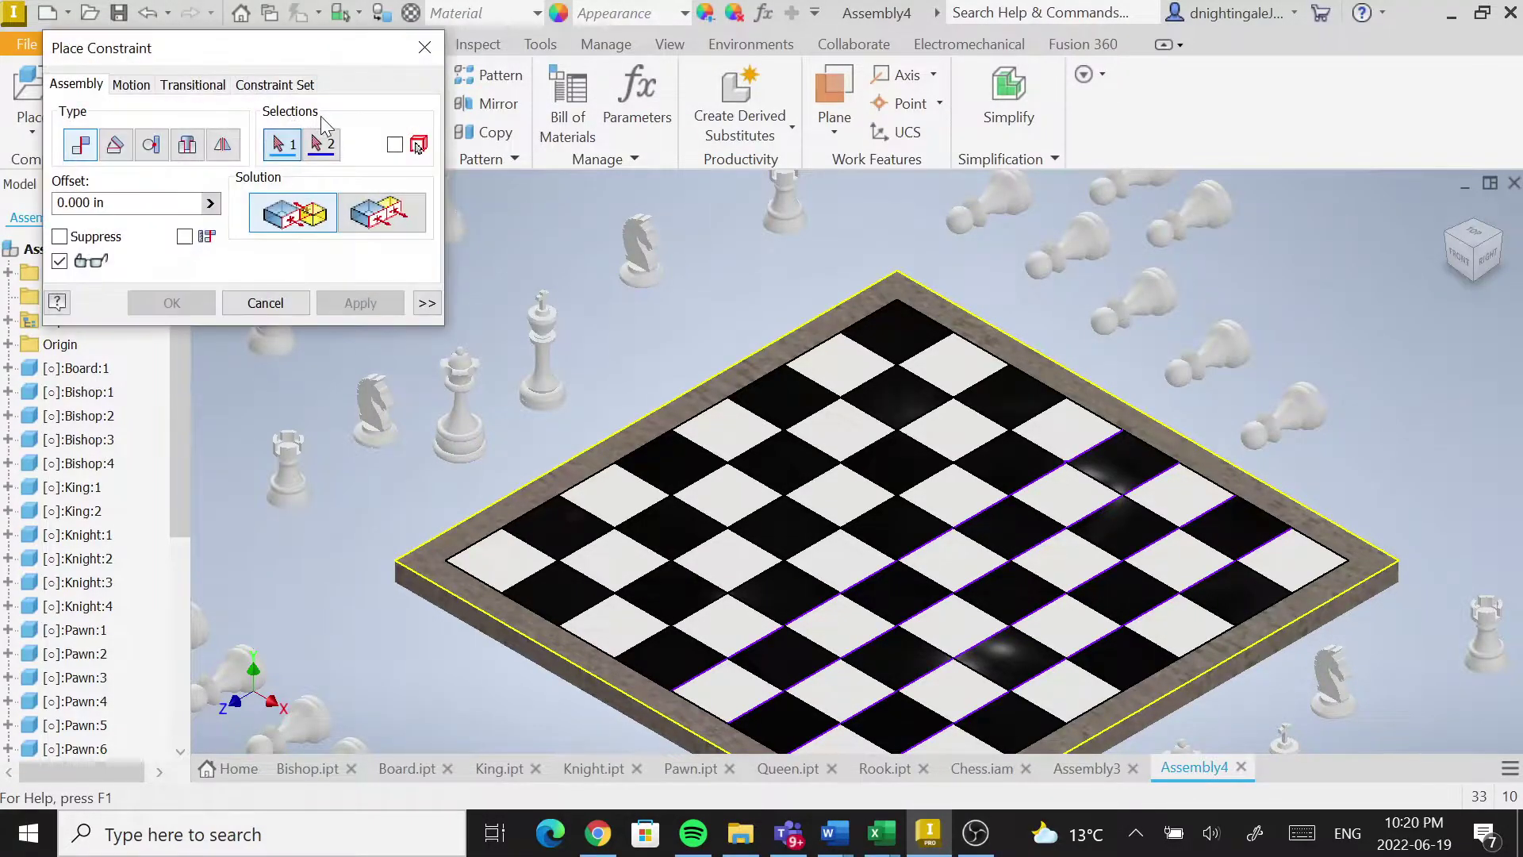
{"action": "left_click_drag", "start_coordinate": [326, 85], "coordinate": [312, 406]}
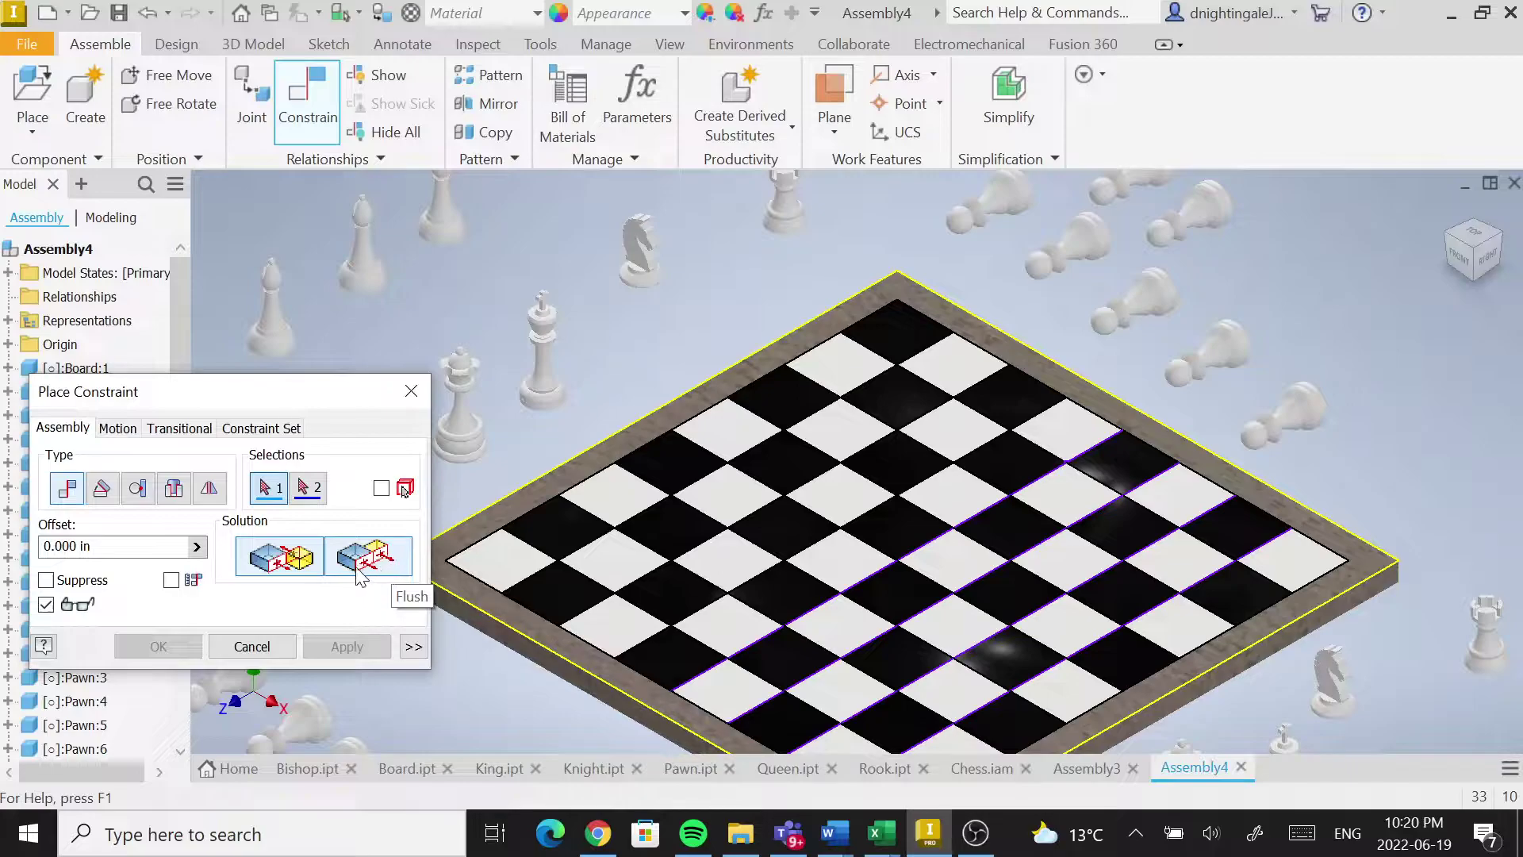
{"action": "key", "text": "F2"}
{"action": "left_click_drag", "start_coordinate": [554, 347], "coordinate": [645, 396]}
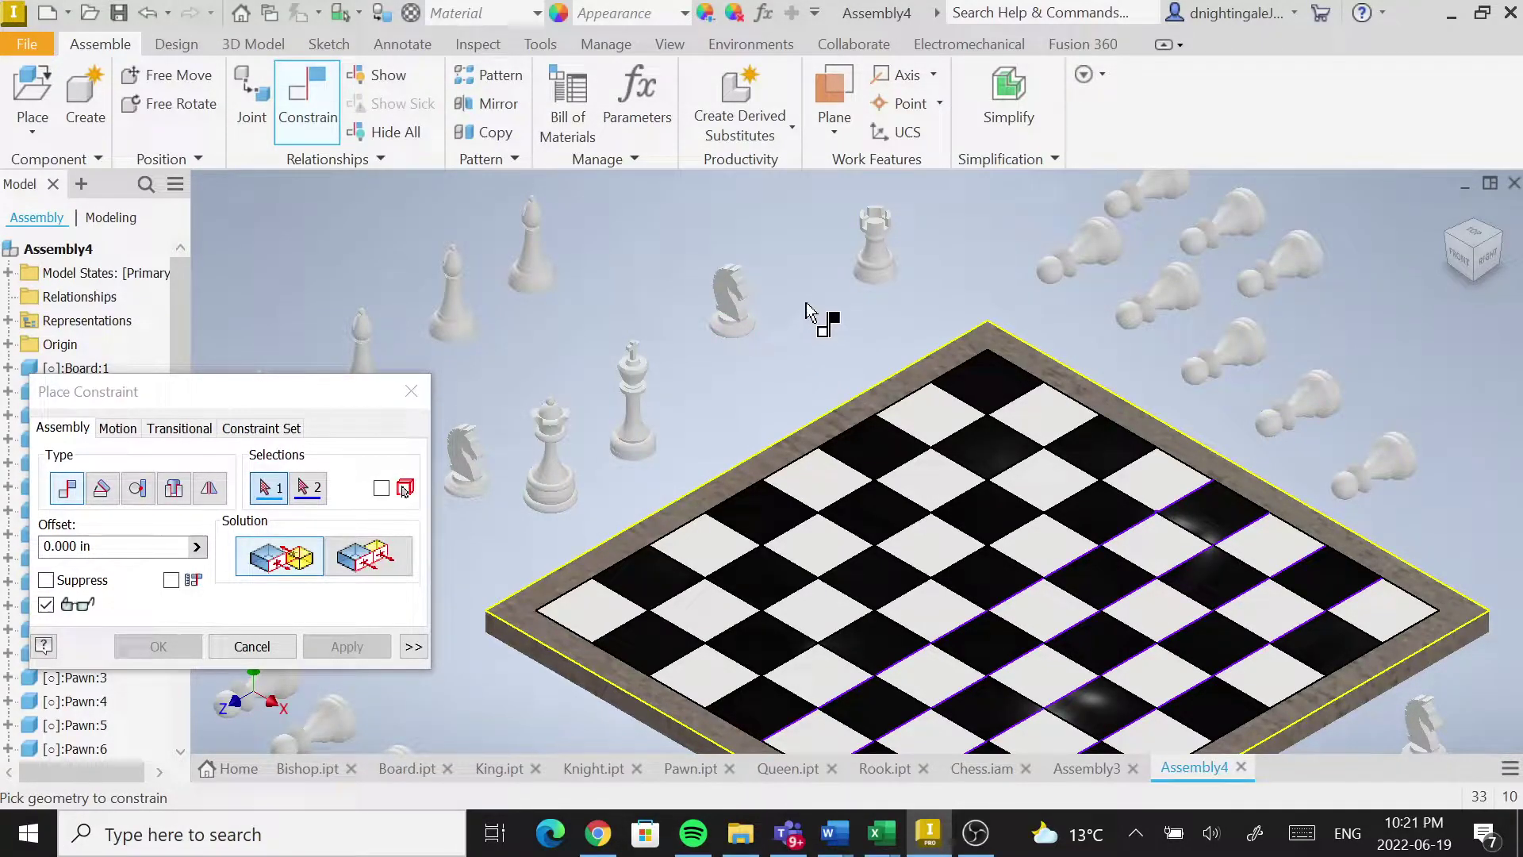
{"action": "middle_click_drag", "start_coordinate": [840, 303], "coordinate": [830, 245]}
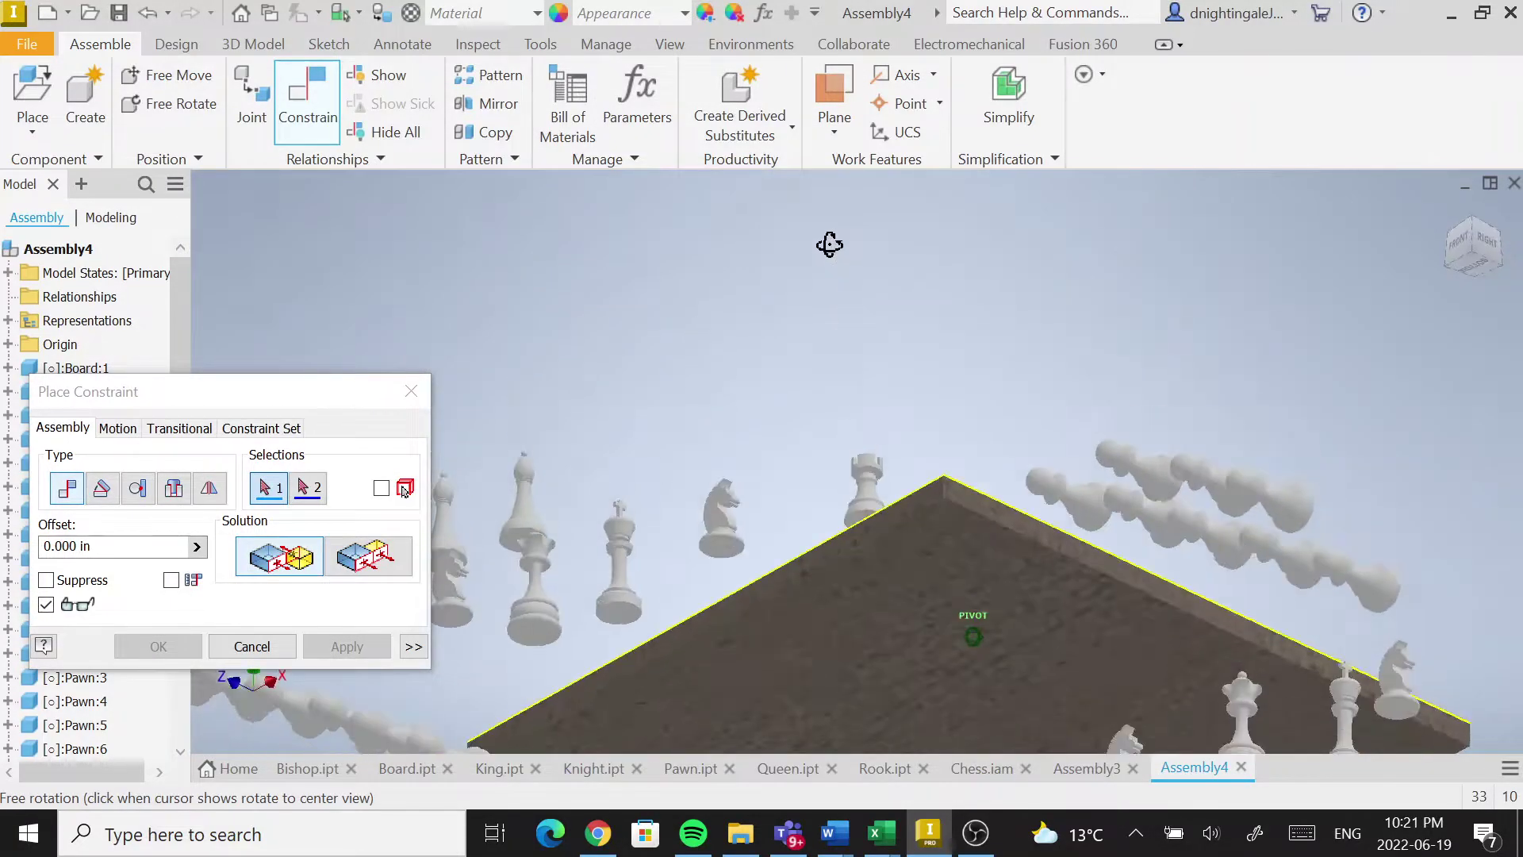
{"action": "scroll", "coordinate": [869, 520], "scroll_direction": "up", "scroll_amount": 6}
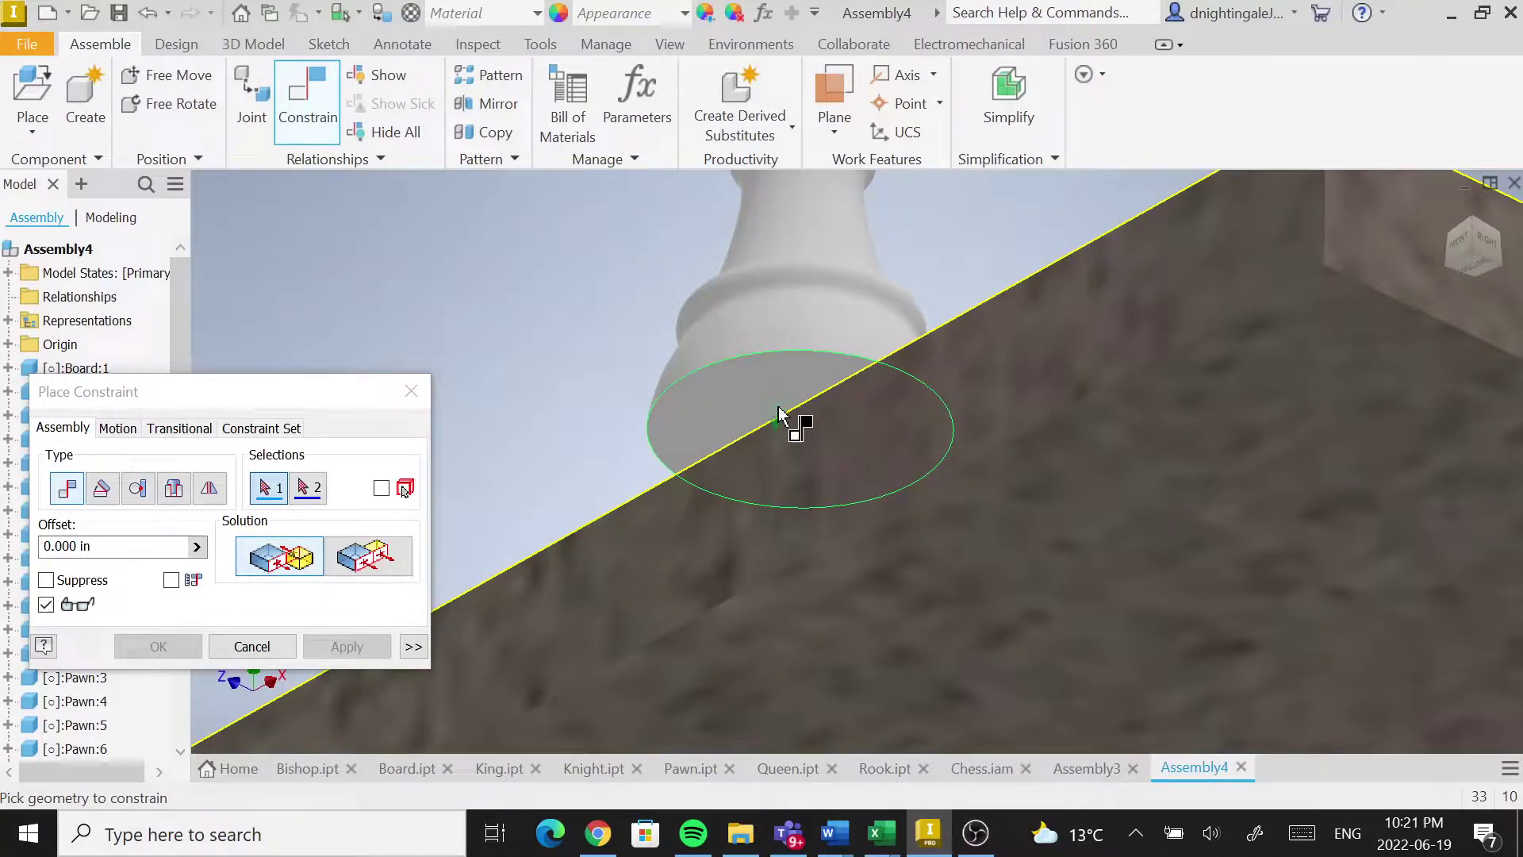
{"action": "left_click", "coordinate": [783, 418]}
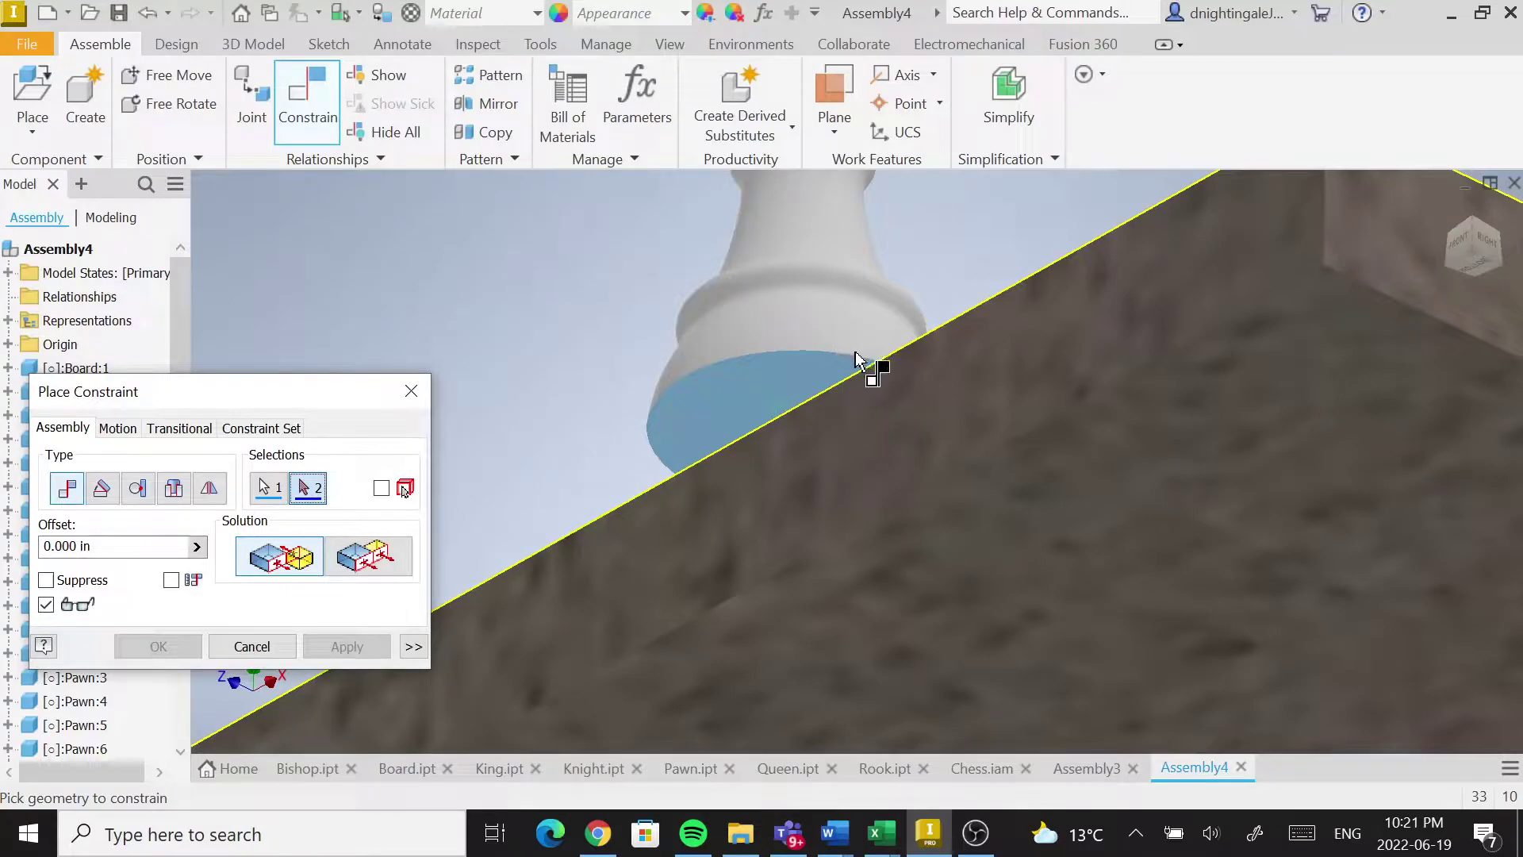
{"action": "scroll", "coordinate": [856, 365], "scroll_direction": "up", "scroll_amount": 10}
{"action": "scroll", "coordinate": [855, 453], "scroll_direction": "up", "scroll_amount": 5}
{"action": "scroll", "coordinate": [963, 527], "scroll_direction": "down", "scroll_amount": 10}
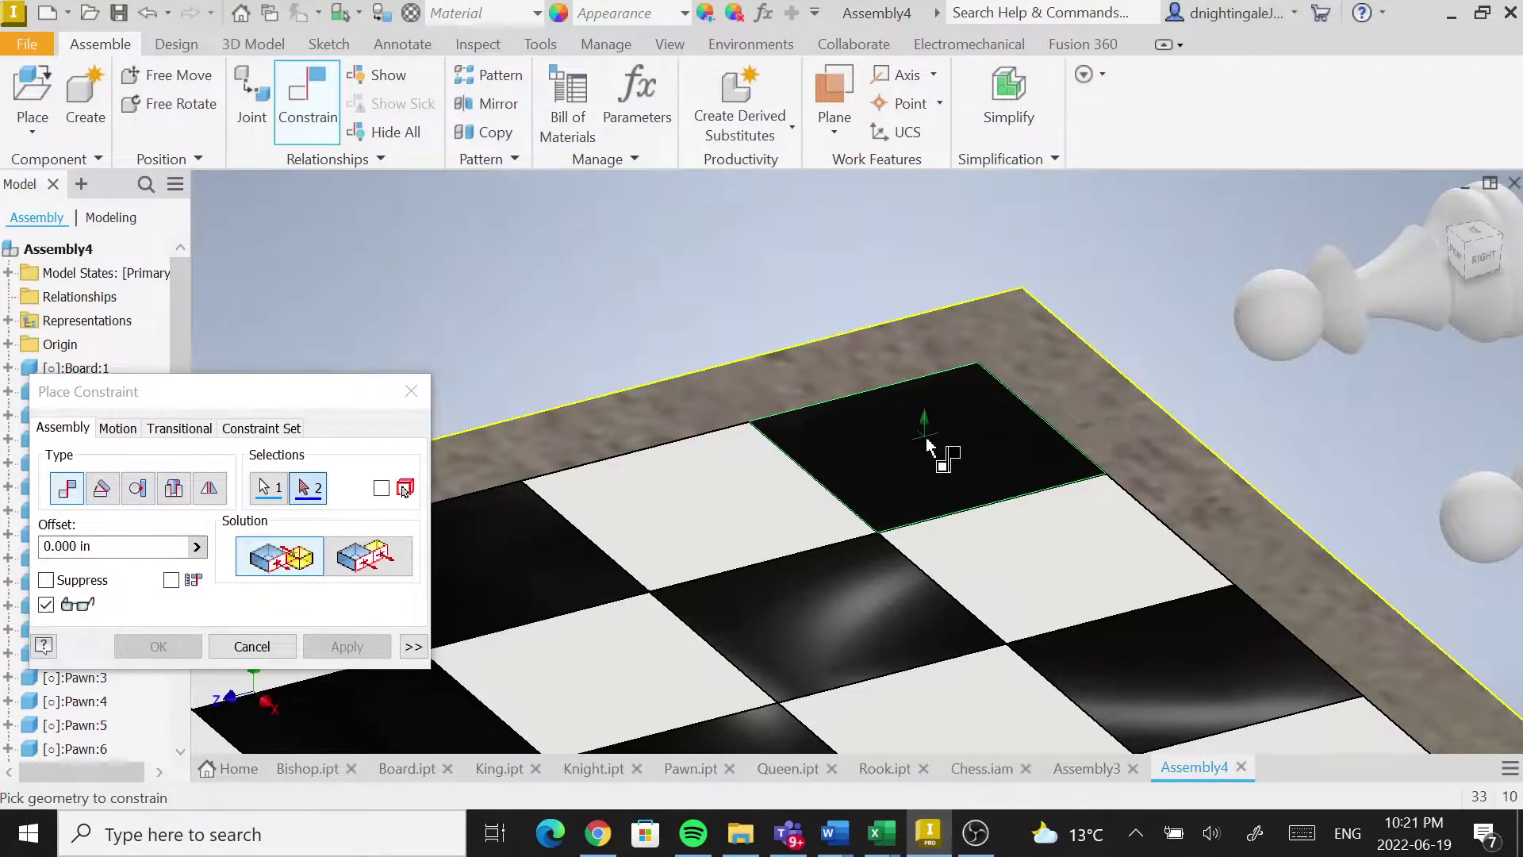
{"action": "left_click", "coordinate": [894, 464]}
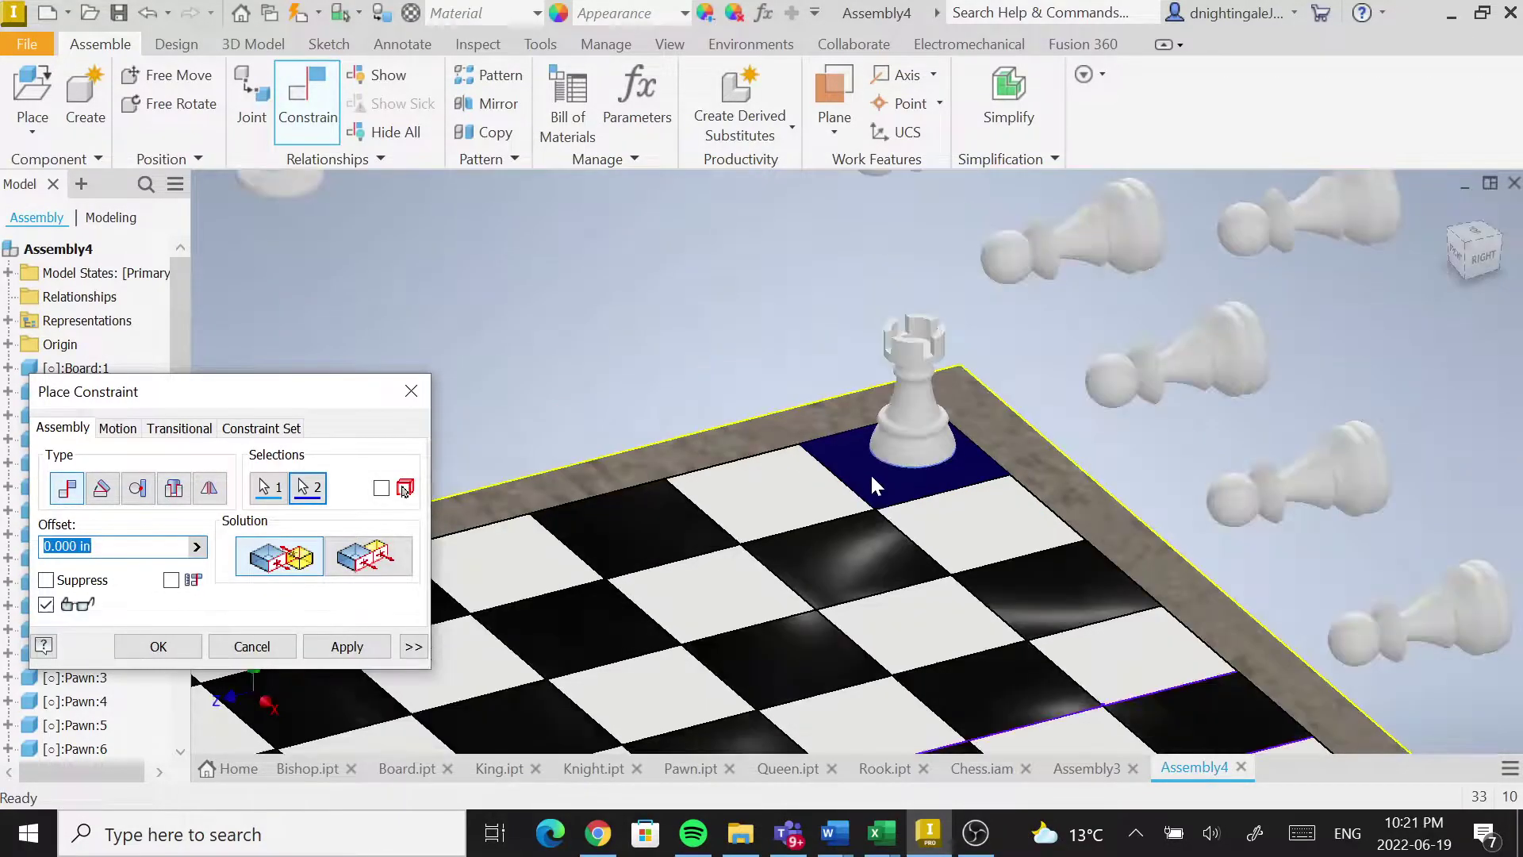
{"action": "scroll", "coordinate": [869, 473], "scroll_direction": "up", "scroll_amount": 3}
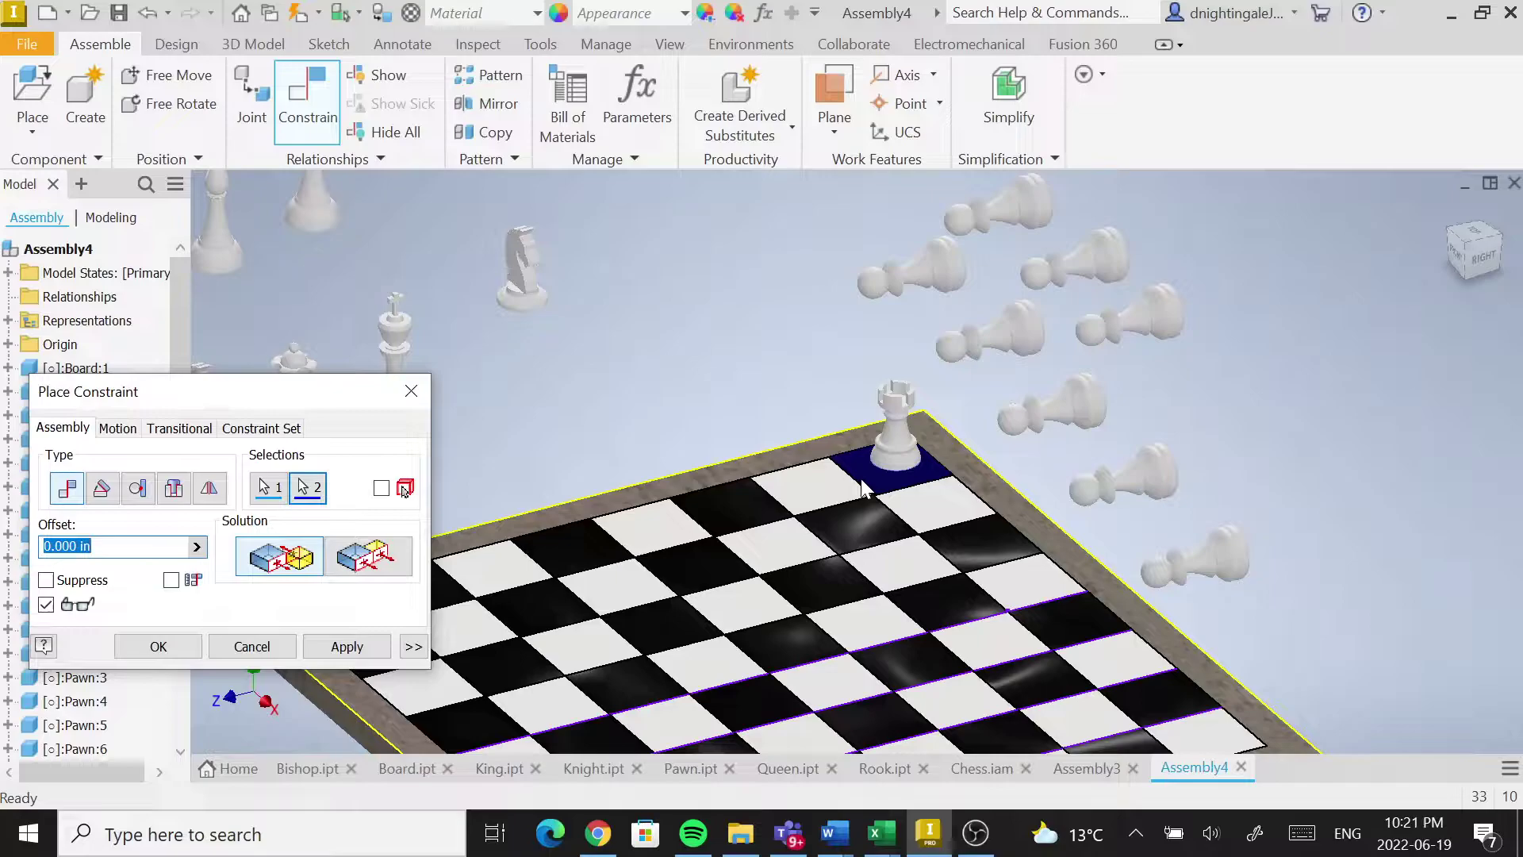
{"action": "left_click", "coordinate": [347, 647]}
Mate the base of the other rook on that side to the white square at the adjacent board corner.
{"action": "middle_click_drag", "start_coordinate": [584, 652], "coordinate": [795, 577]}
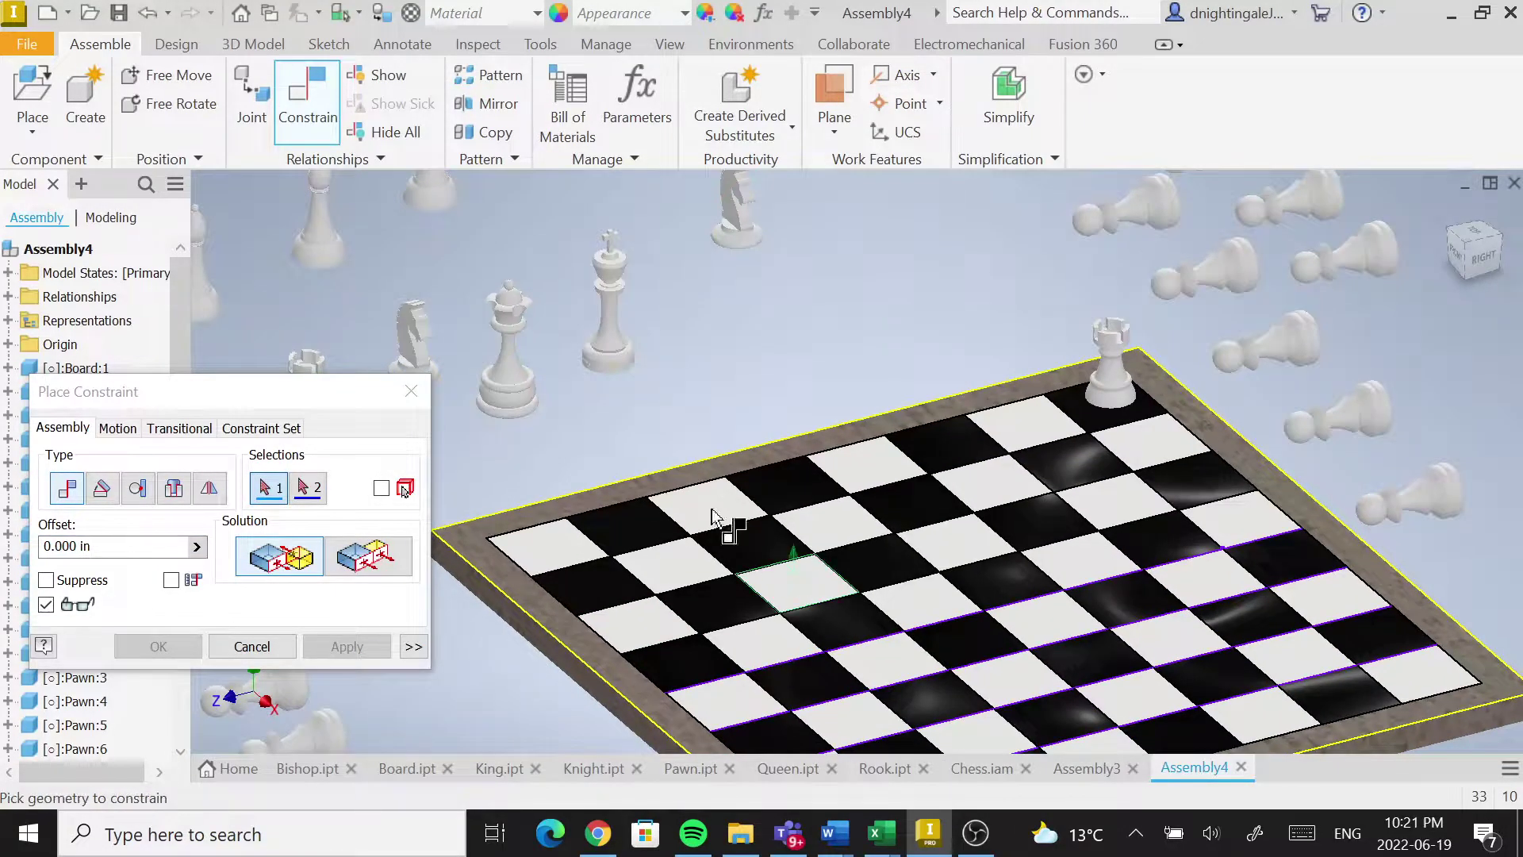
{"action": "left_click", "coordinate": [558, 556]}
{"action": "middle_click_drag", "start_coordinate": [649, 436], "coordinate": [778, 435]}
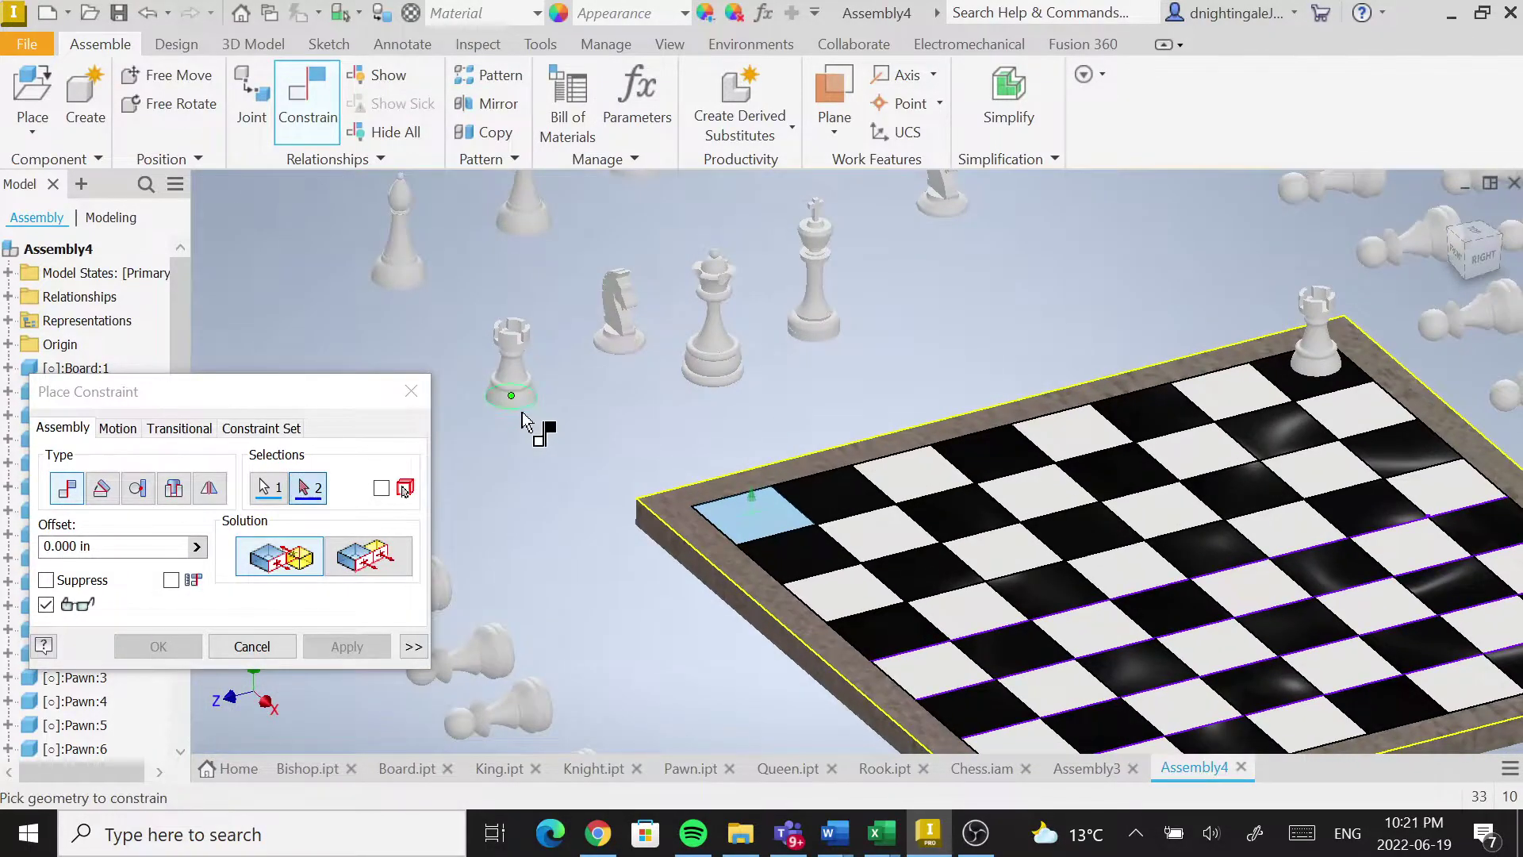
{"action": "middle_click_drag", "start_coordinate": [510, 421], "coordinate": [517, 336], "text": "shift"}
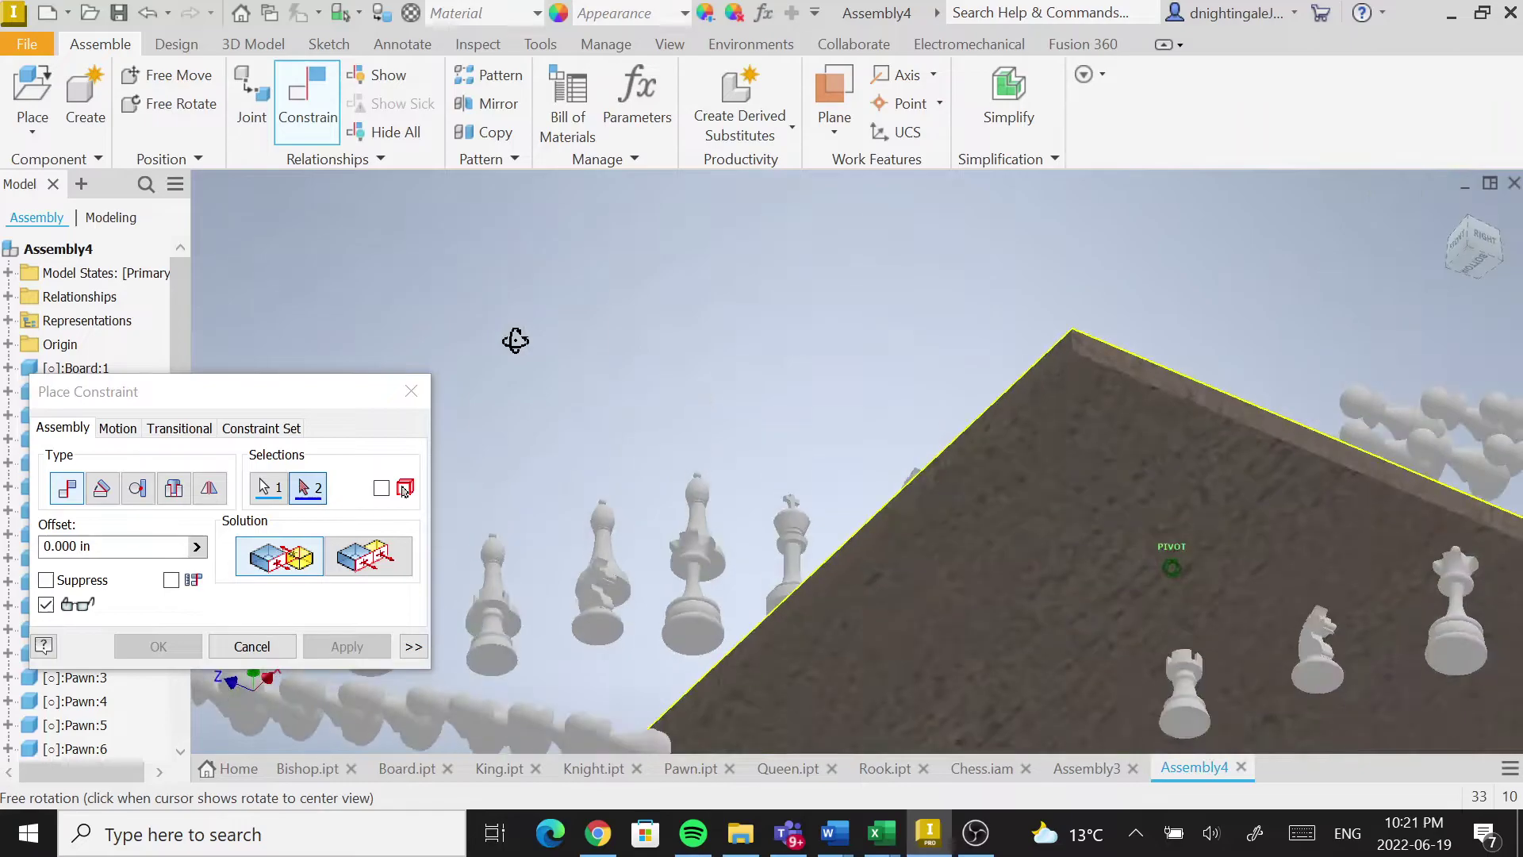
{"action": "left_click", "coordinate": [492, 669]}
{"action": "middle_click_drag", "start_coordinate": [631, 522], "coordinate": [704, 621]}
{"action": "middle_click_drag", "start_coordinate": [721, 511], "coordinate": [721, 642], "text": "shift"}
{"action": "left_click", "coordinate": [348, 645]}
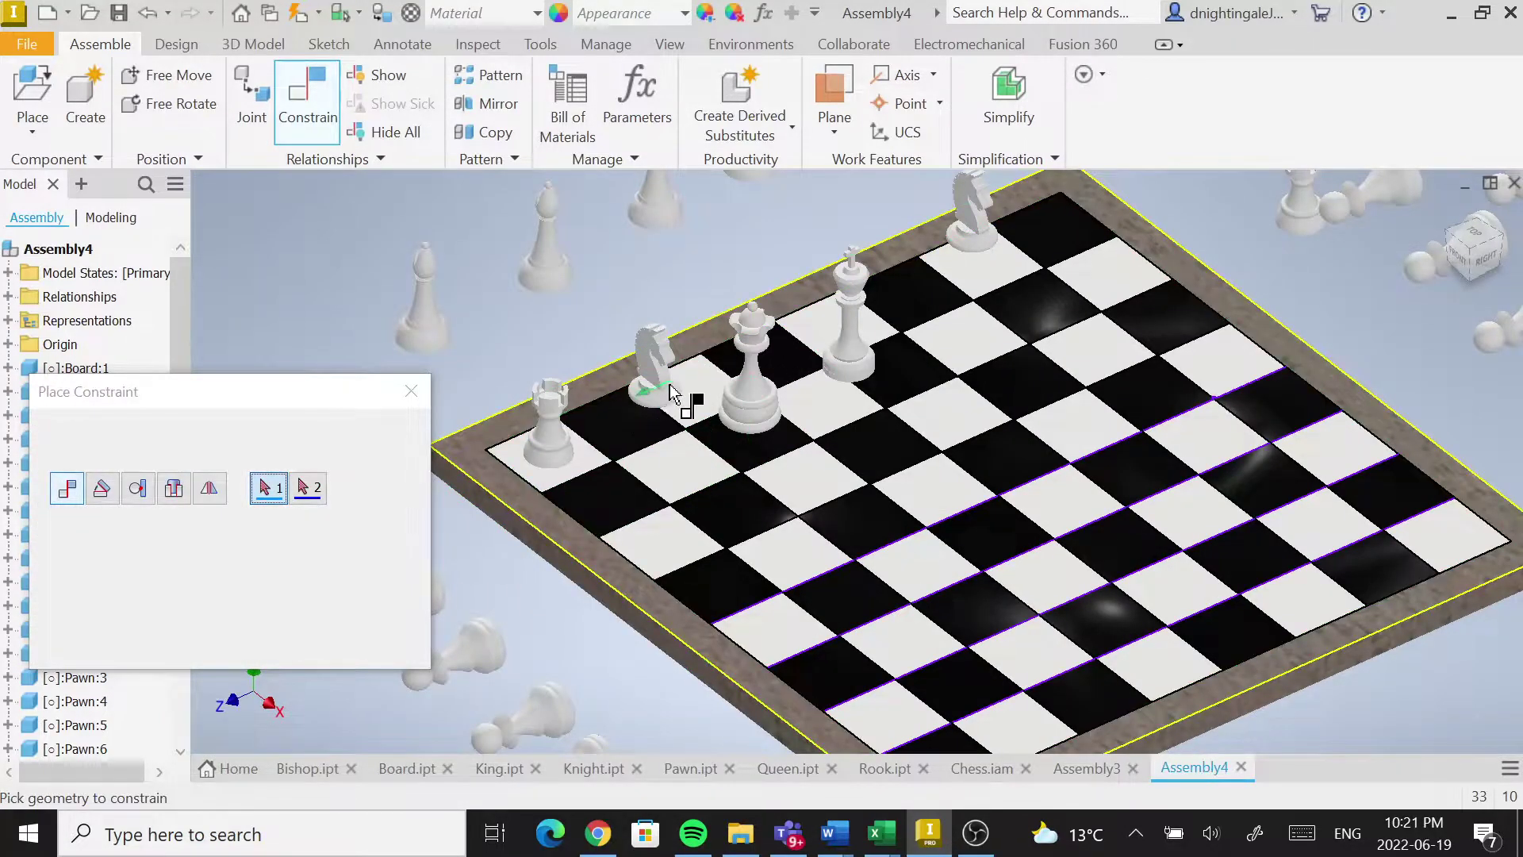
{"action": "key", "text": "Escape"}
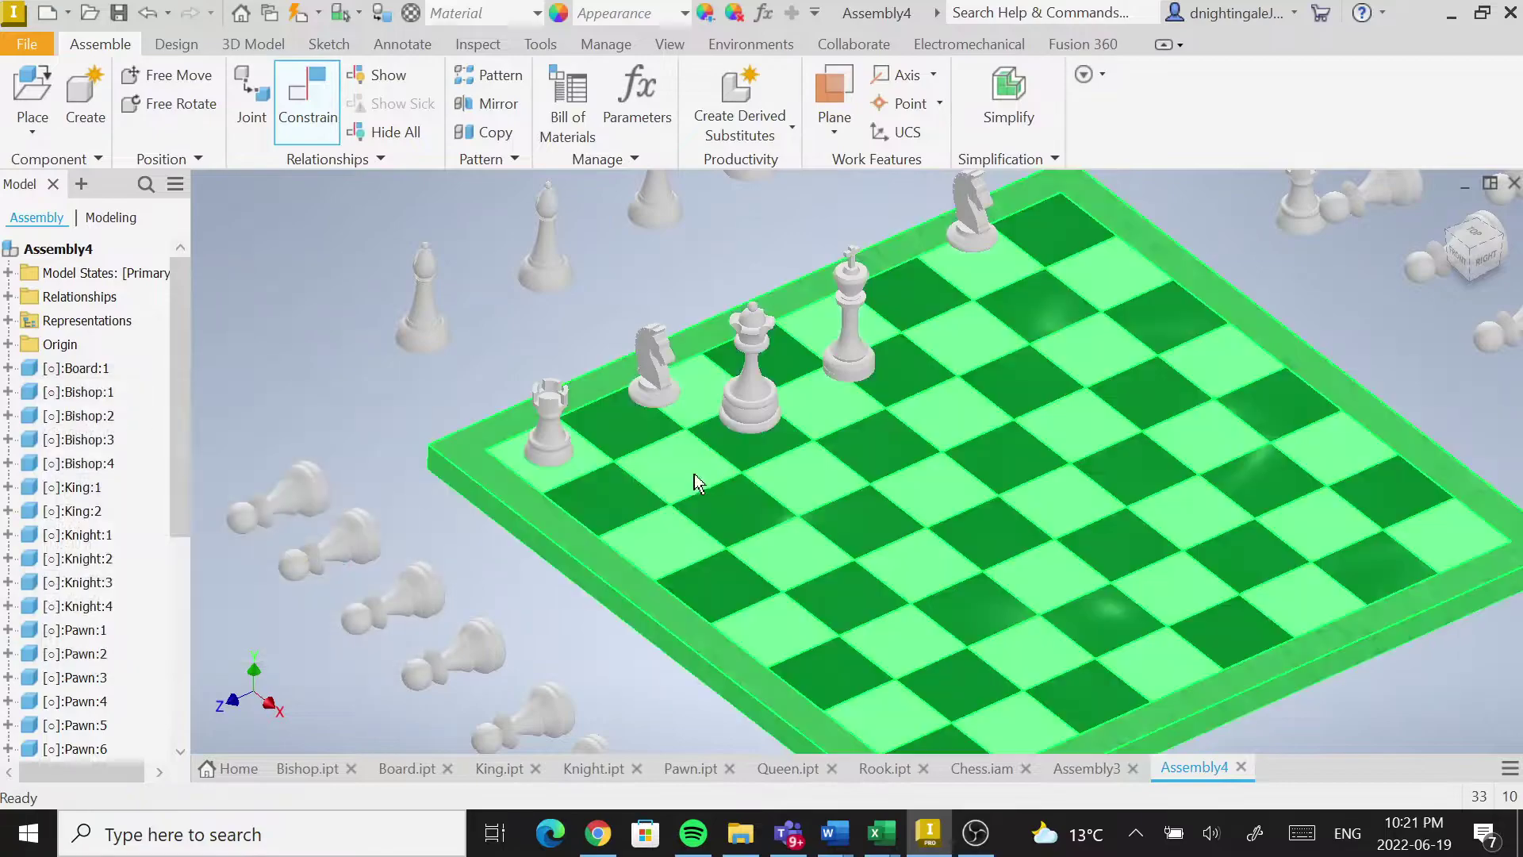
Undo the second rook's mate to the white corner square, keeping the first rook's mate to the black corner square.
{"action": "scroll", "coordinate": [786, 478], "scroll_direction": "up", "scroll_amount": 5}
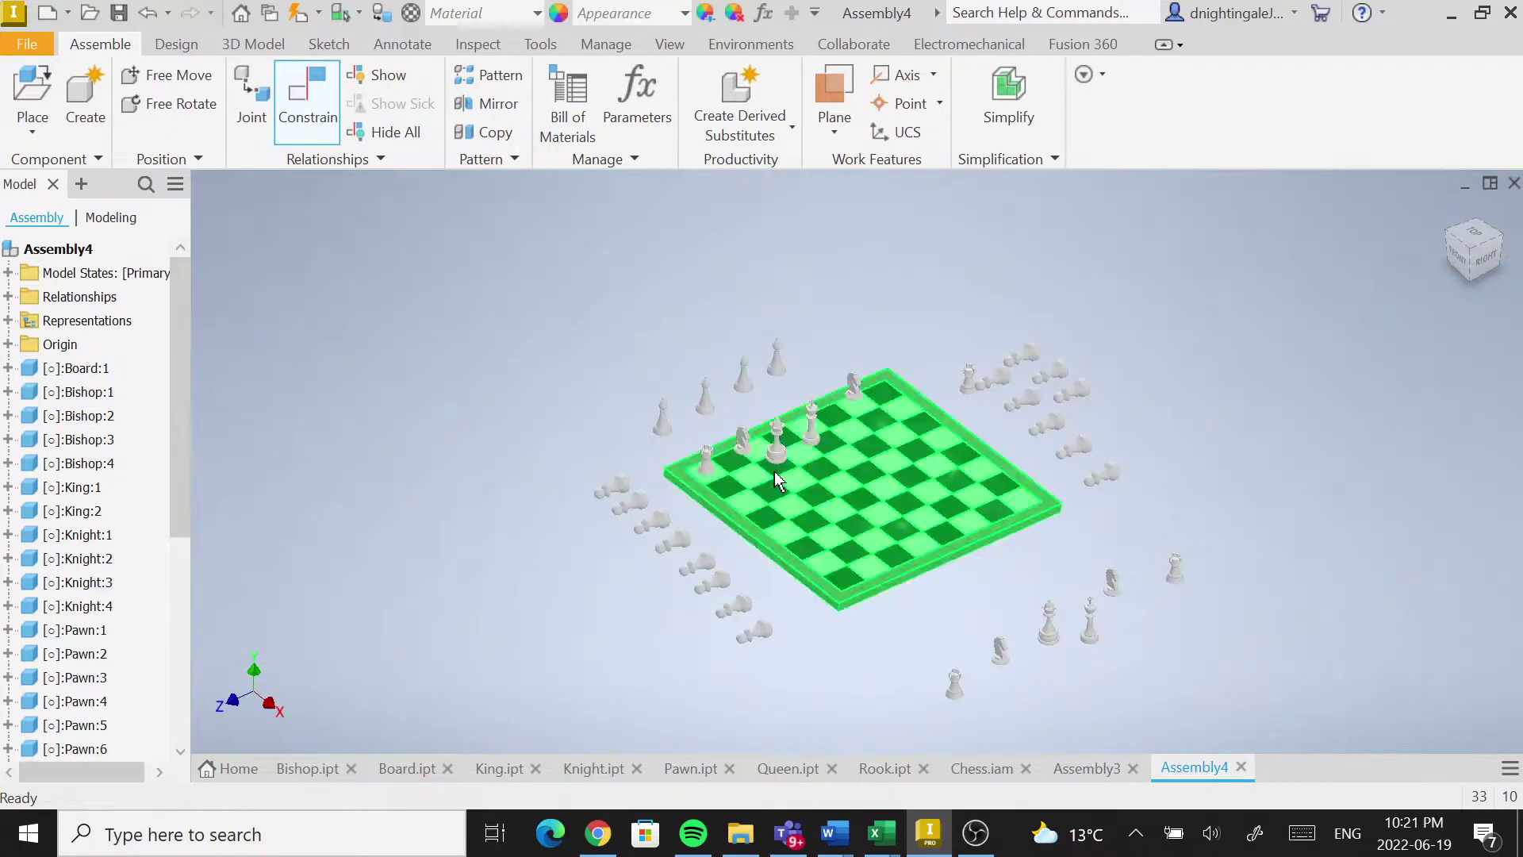
{"action": "scroll", "coordinate": [774, 477], "scroll_direction": "down", "scroll_amount": 7}
{"action": "middle_click_drag", "start_coordinate": [771, 477], "coordinate": [826, 443], "text": "shift"}
{"action": "scroll", "coordinate": [776, 591], "scroll_direction": "up", "scroll_amount": 3}
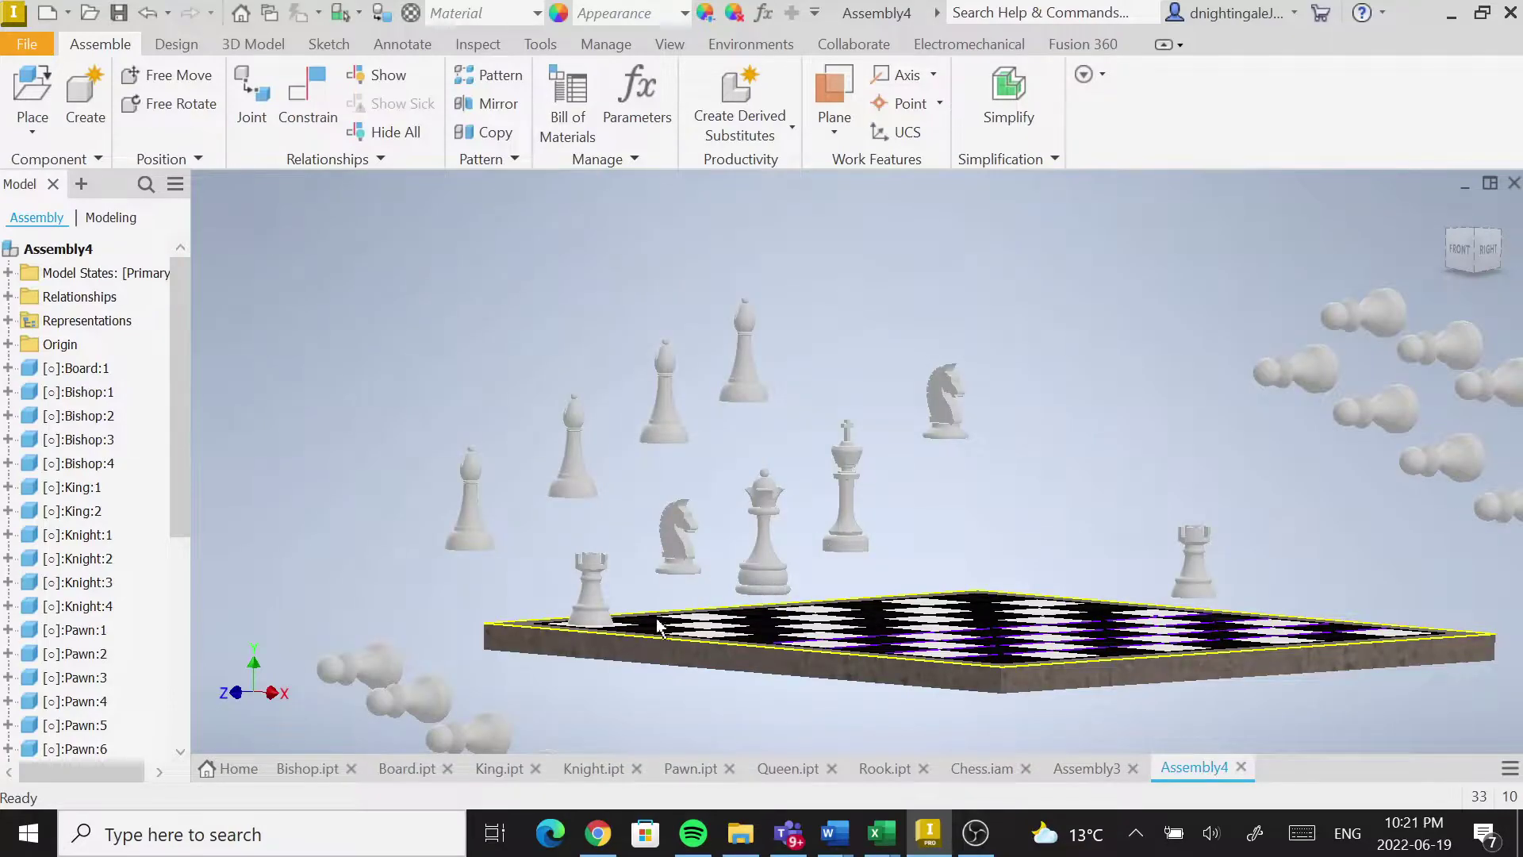
{"action": "mouse_move", "coordinate": [920, 543]}
{"action": "middle_mouse_down", "text": "shift"}
{"action": "mouse_move", "coordinate": [918, 571]}
{"action": "mouse_move", "coordinate": [852, 562]}
{"action": "mouse_move", "coordinate": [873, 547]}
{"action": "middle_mouse_up", "text": "shift"}
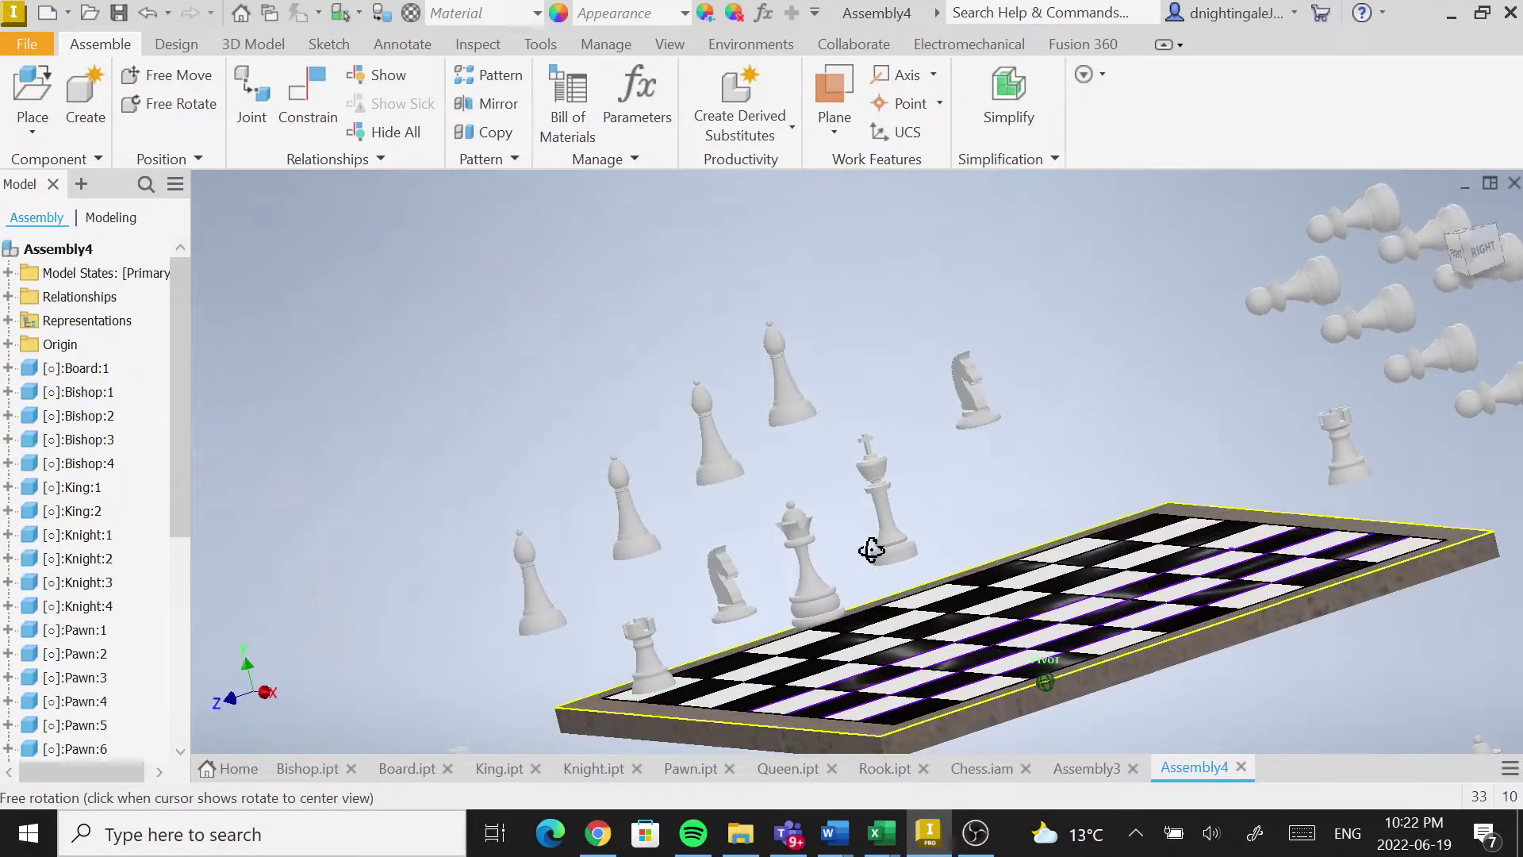
{"action": "left_click", "coordinate": [145, 14]}
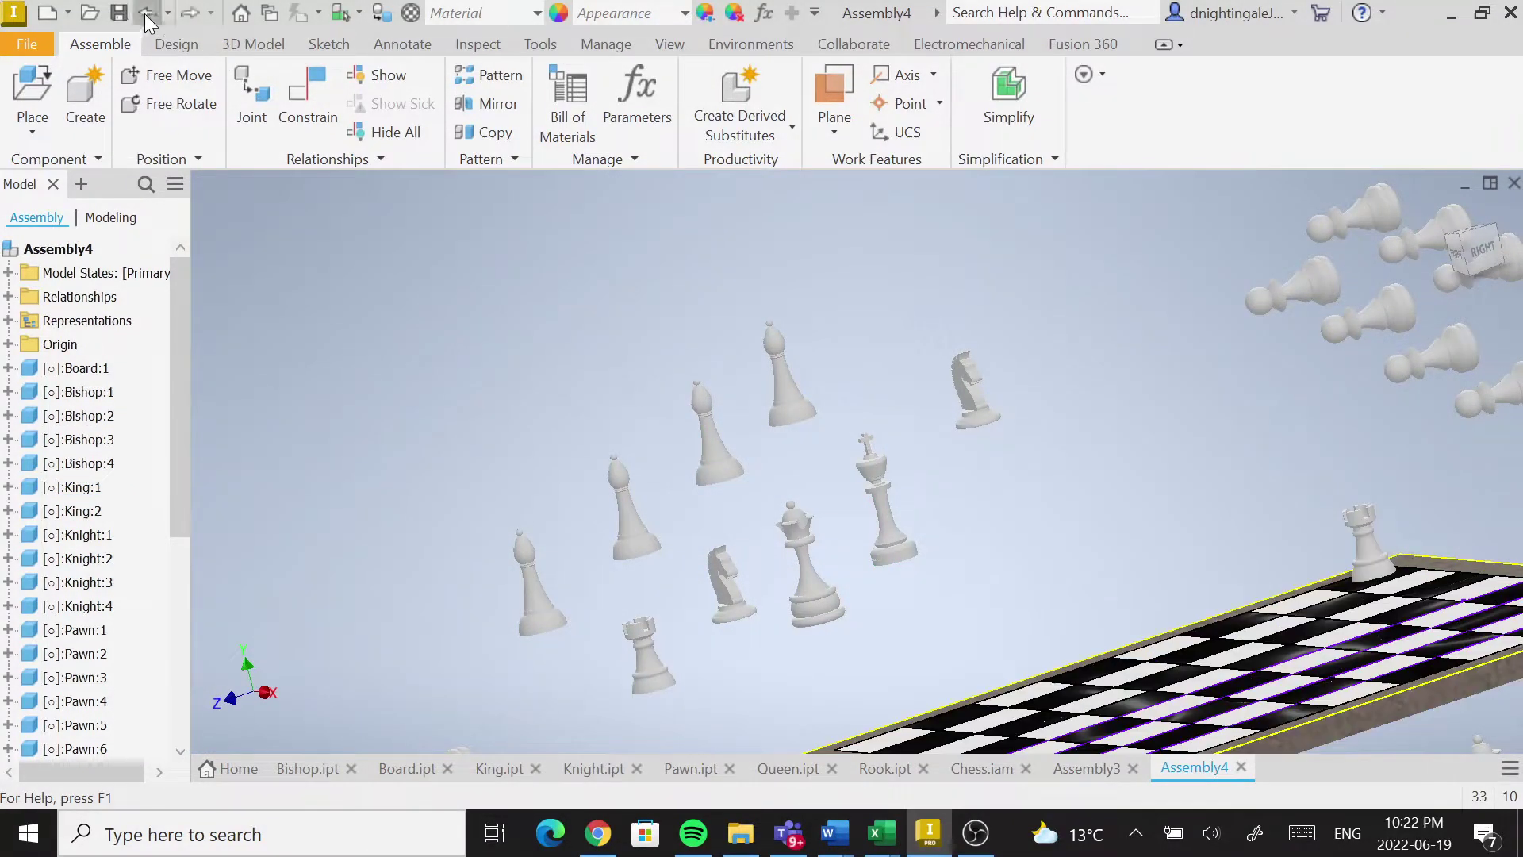
{"action": "left_click", "coordinate": [146, 14]}
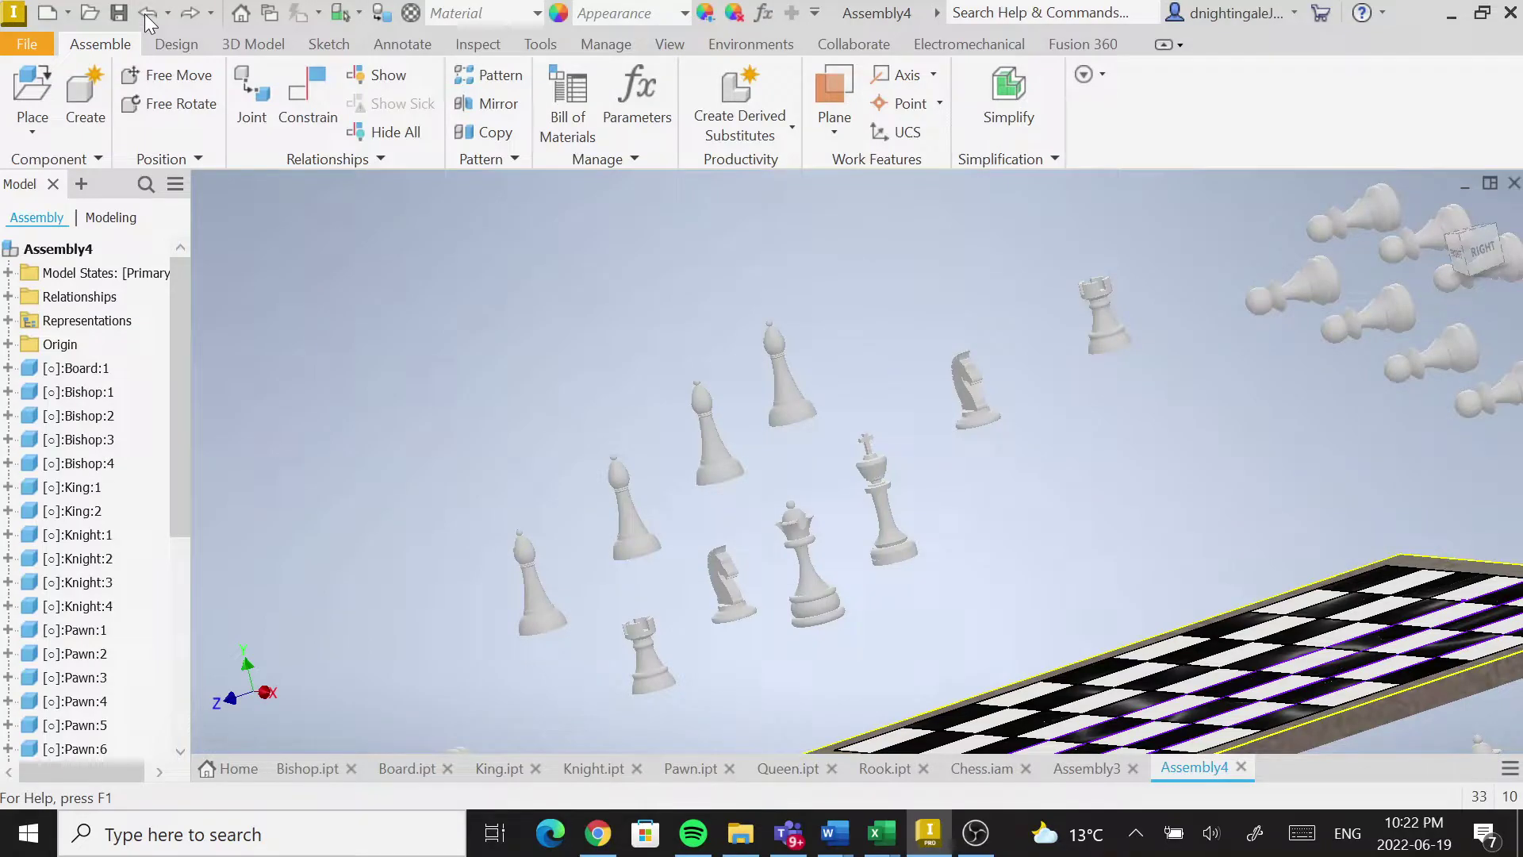
{"action": "left_click", "coordinate": [190, 14]}
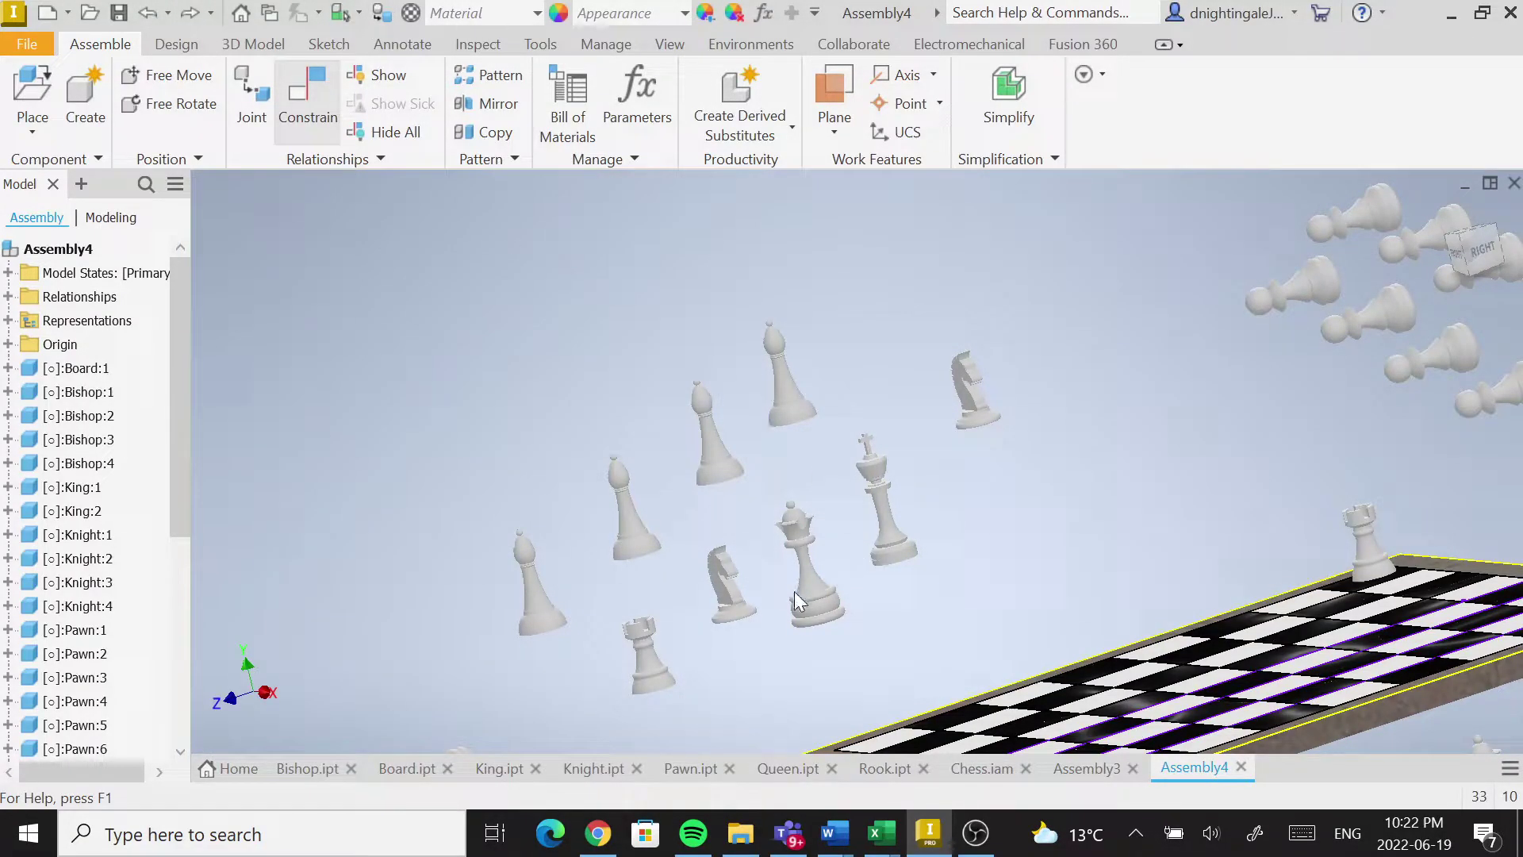
Mate the base of the remaining loose rook on the bishops' side to the white corner square at 0.000 in offset.
{"action": "middle_click_drag", "start_coordinate": [758, 663], "coordinate": [721, 587]}
{"action": "middle_click_drag", "start_coordinate": [771, 524], "coordinate": [777, 583], "text": "shift"}
{"action": "scroll", "coordinate": [678, 678], "scroll_direction": "up", "scroll_amount": 5}
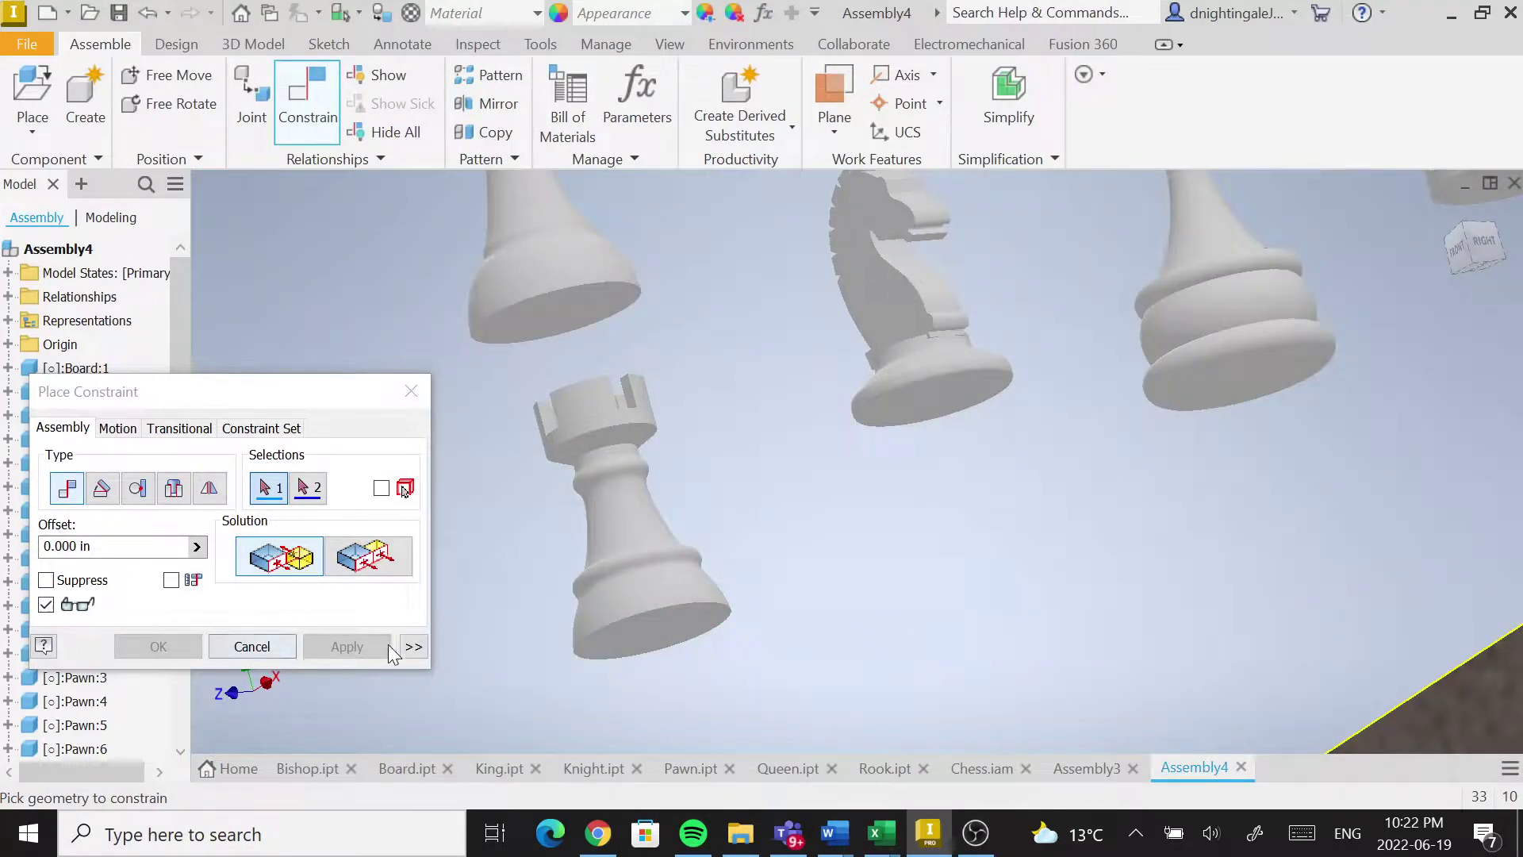
{"action": "left_click", "coordinate": [660, 643]}
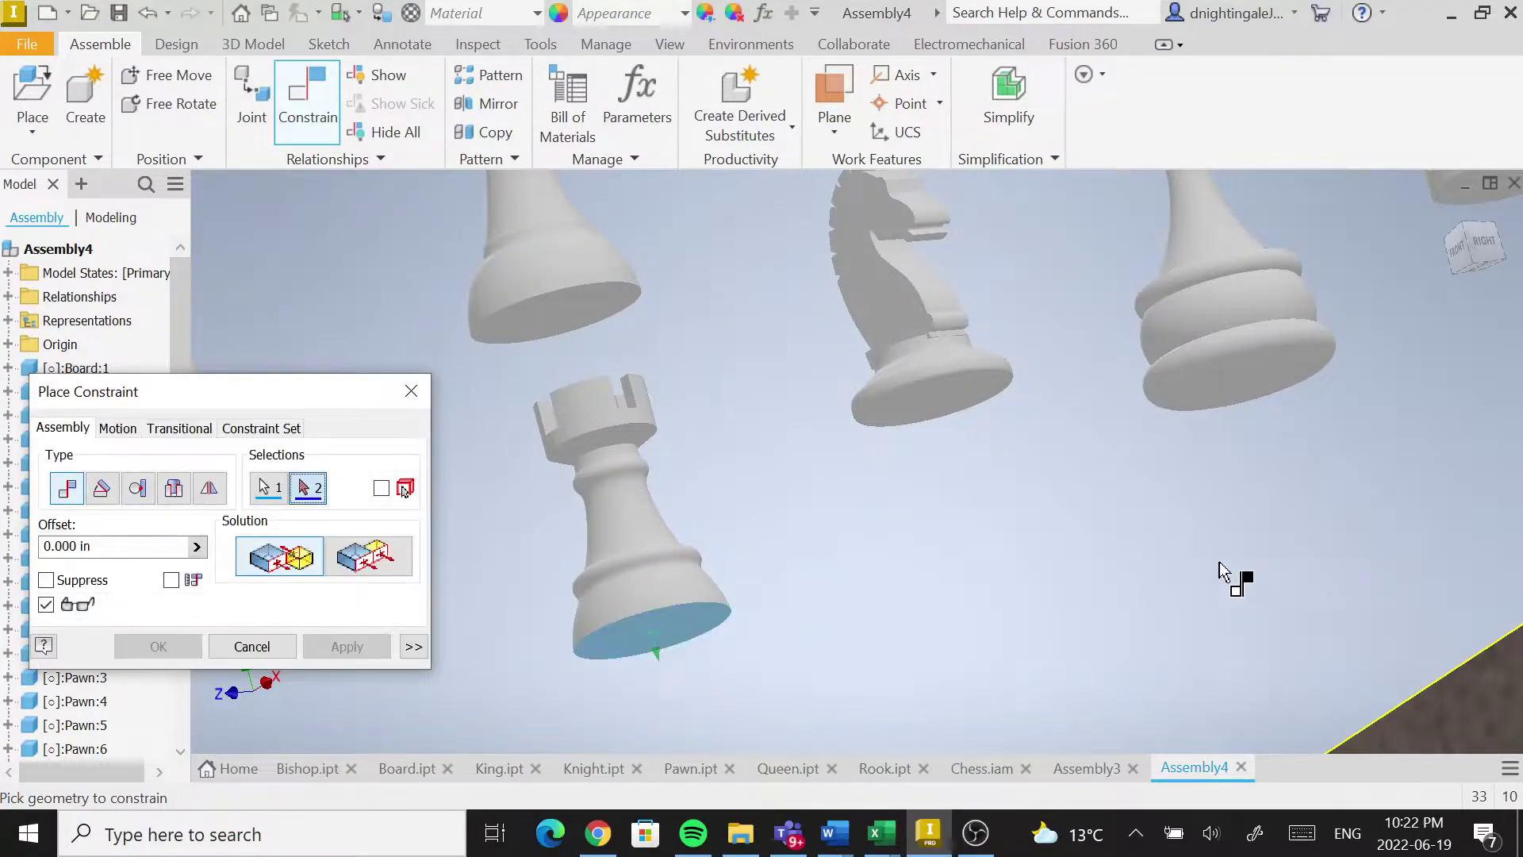
{"action": "key", "text": "F5"}
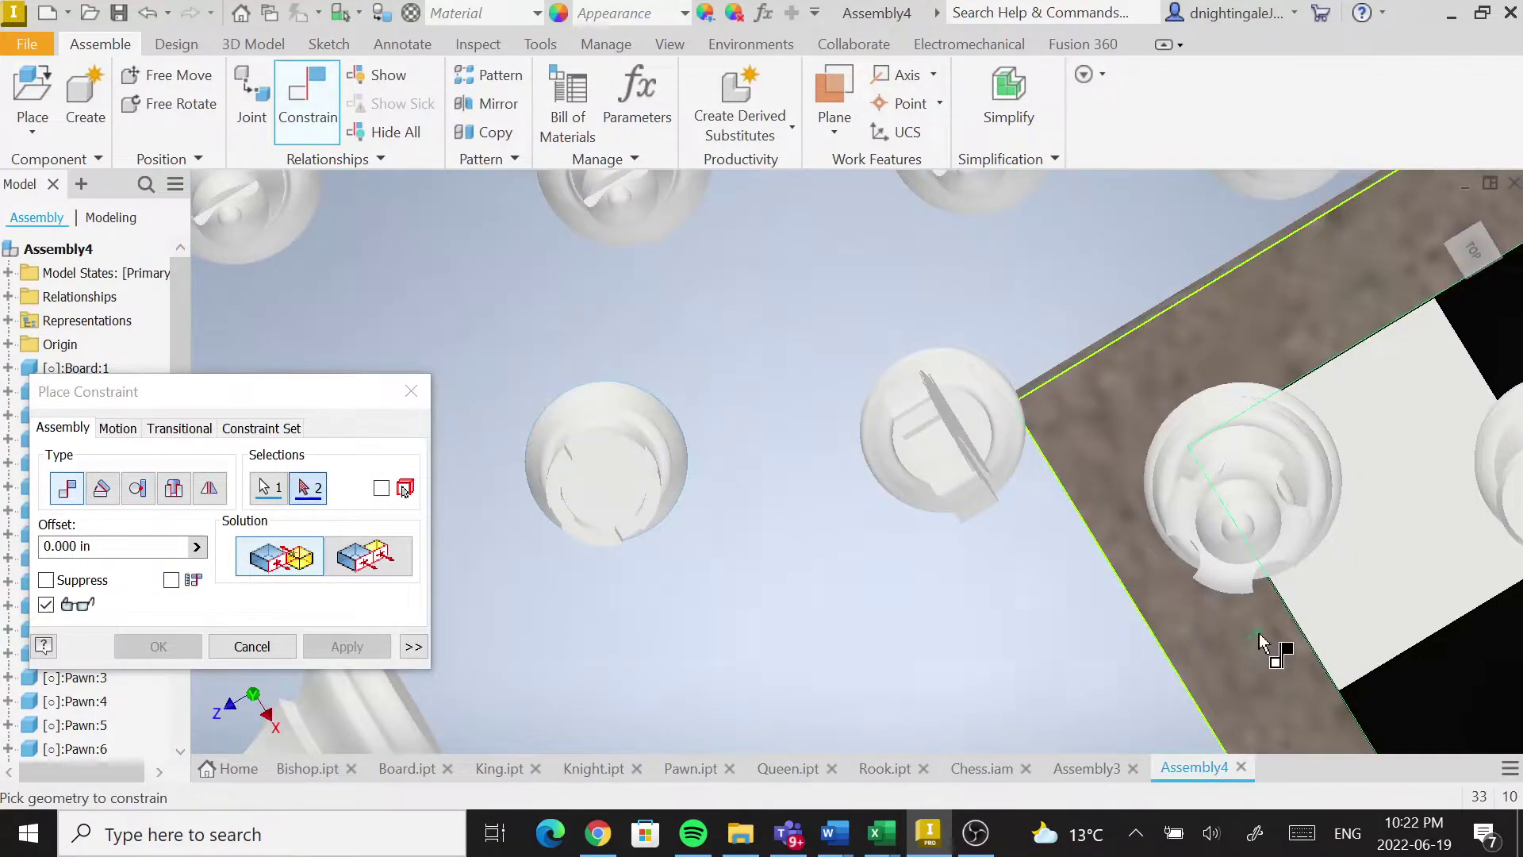
{"action": "scroll", "coordinate": [1261, 626], "scroll_direction": "down", "scroll_amount": 5}
{"action": "scroll", "coordinate": [1281, 606], "scroll_direction": "up", "scroll_amount": 5}
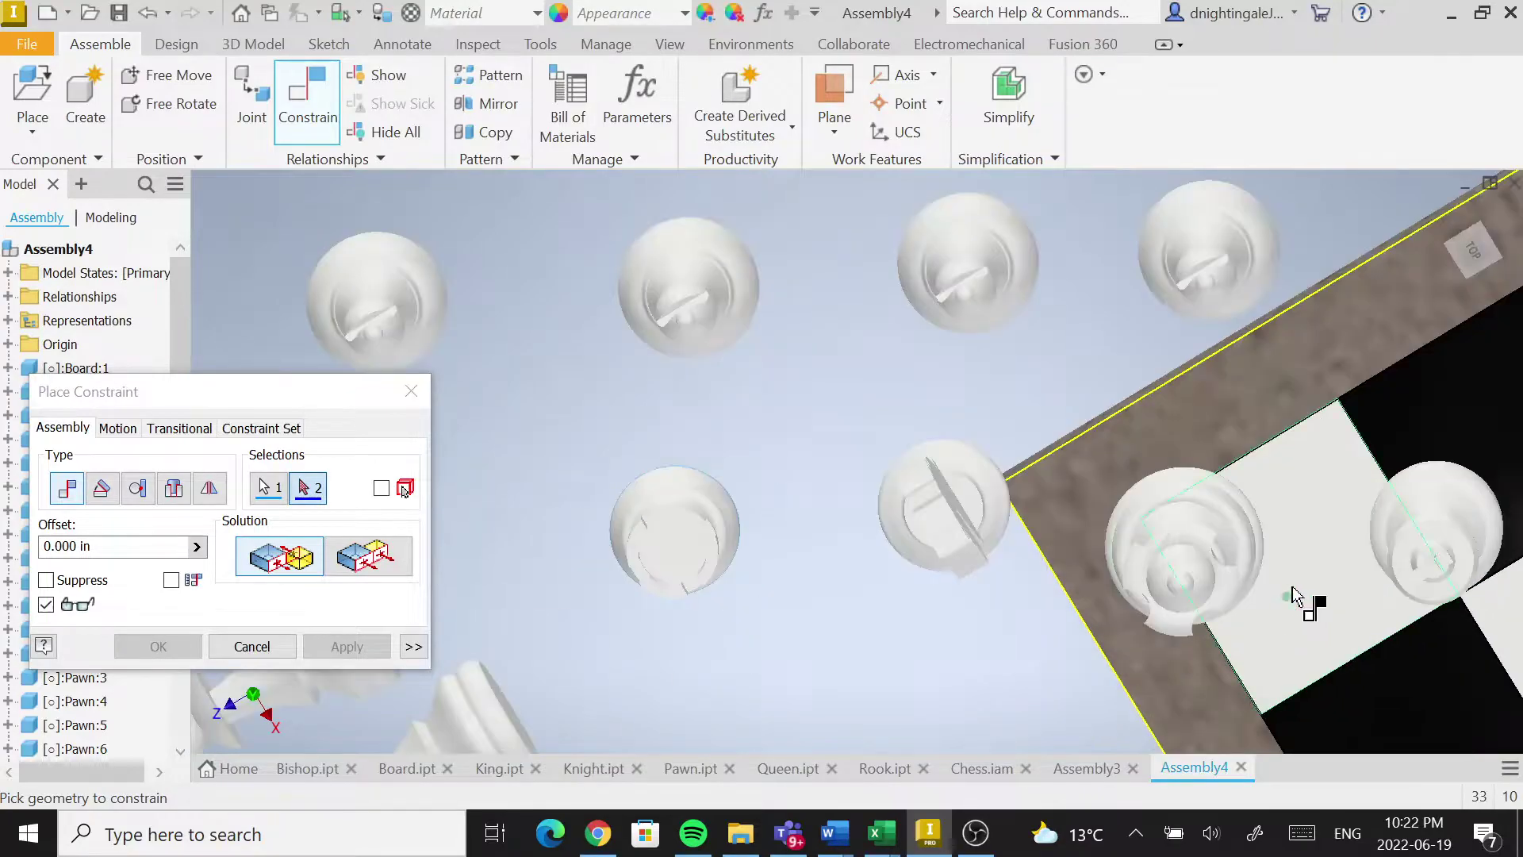
{"action": "left_click", "coordinate": [1300, 570]}
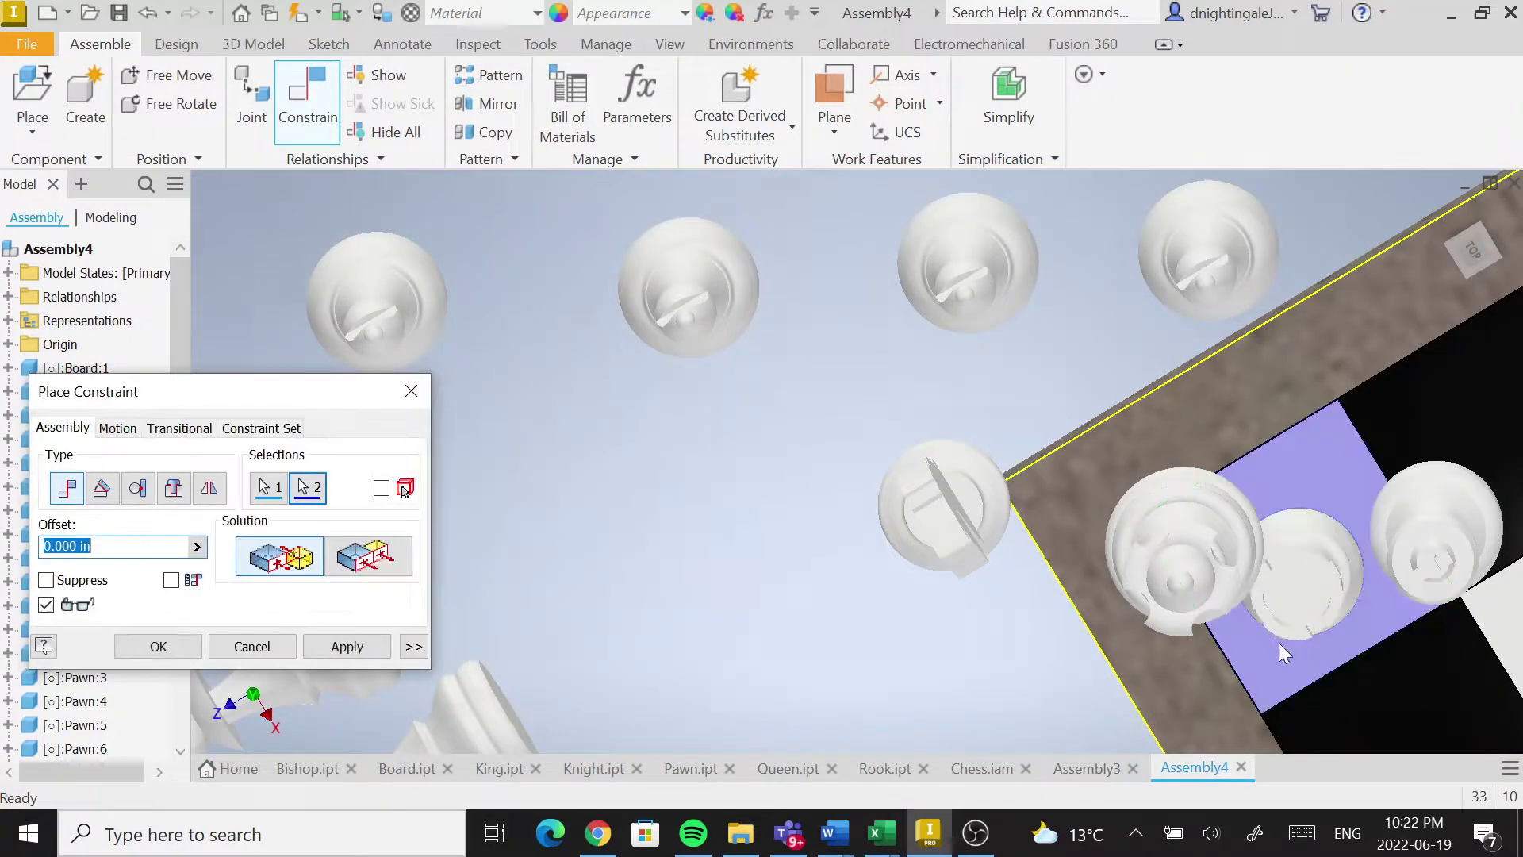
{"action": "scroll", "coordinate": [1269, 646], "scroll_direction": "down", "scroll_amount": 3}
{"action": "middle_click_drag", "start_coordinate": [1190, 673], "coordinate": [915, 450]}
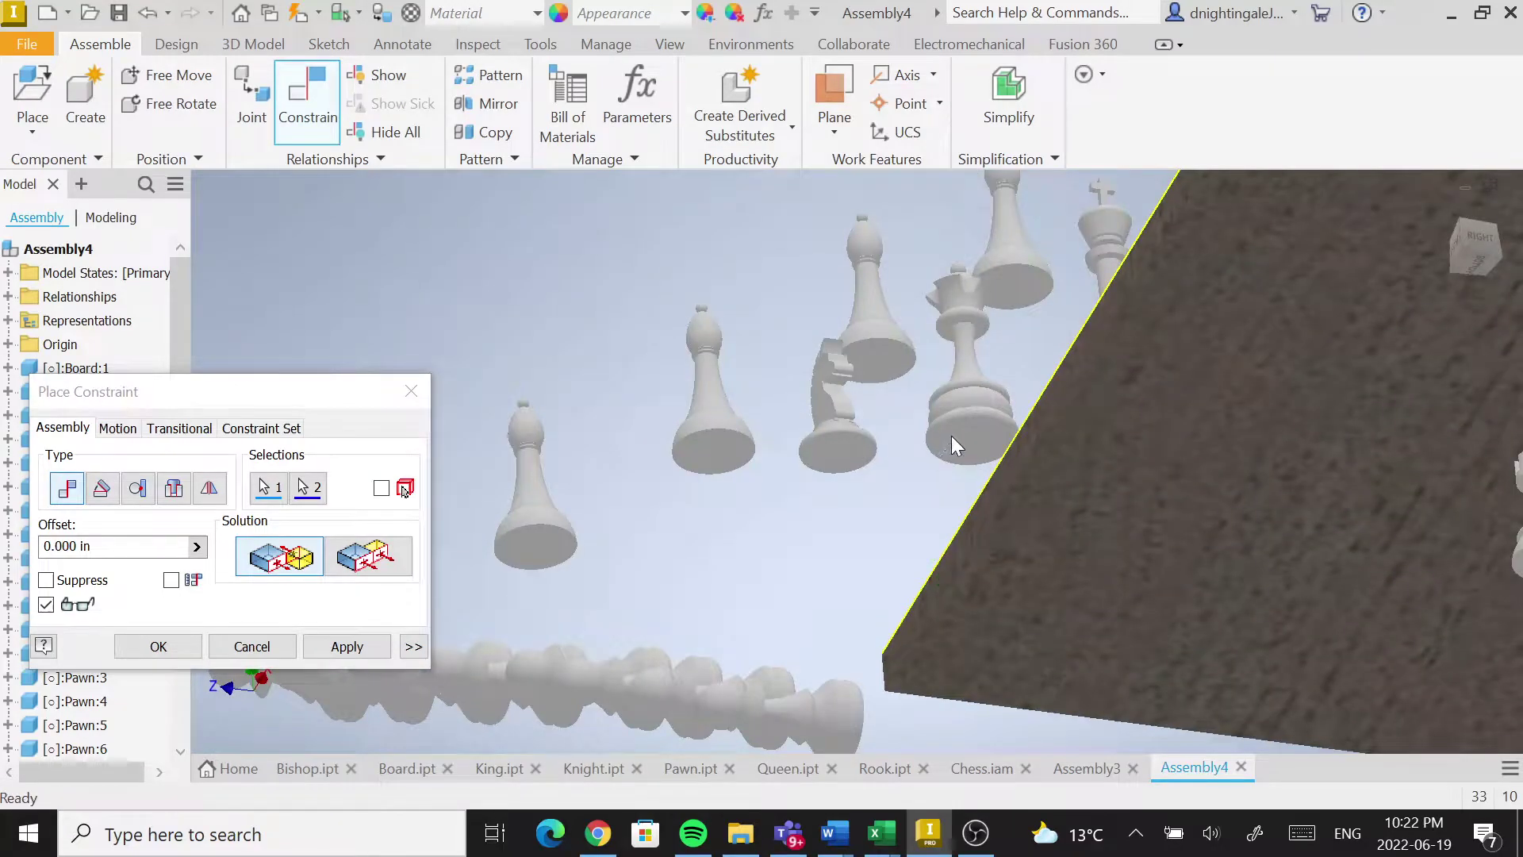
{"action": "left_click", "coordinate": [347, 646]}
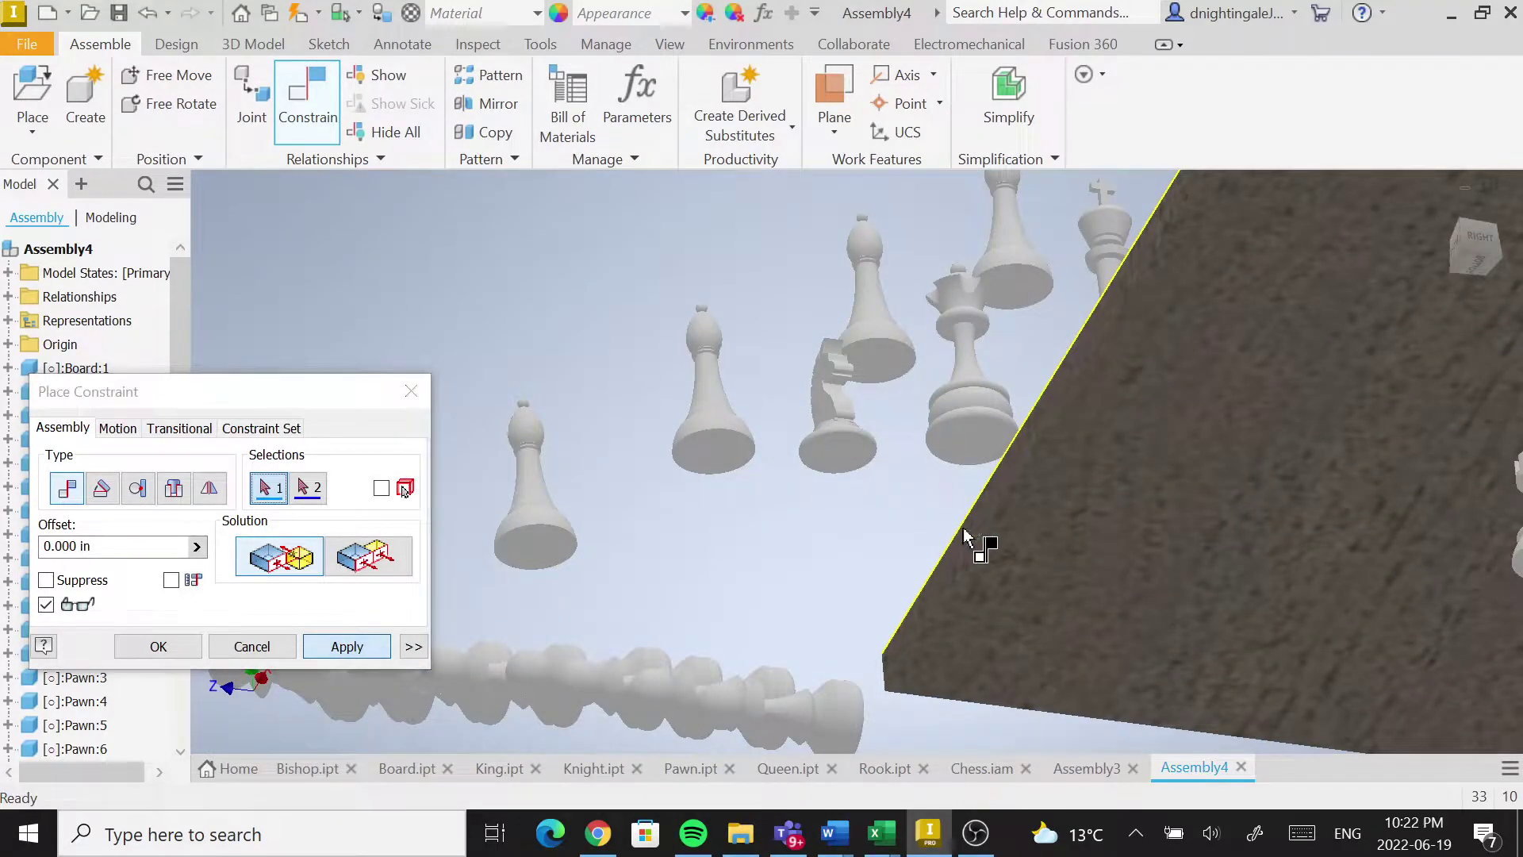
Mate the queen's base to the white square four squares along the back row from the white-corner rook.
{"action": "left_click", "coordinate": [969, 452]}
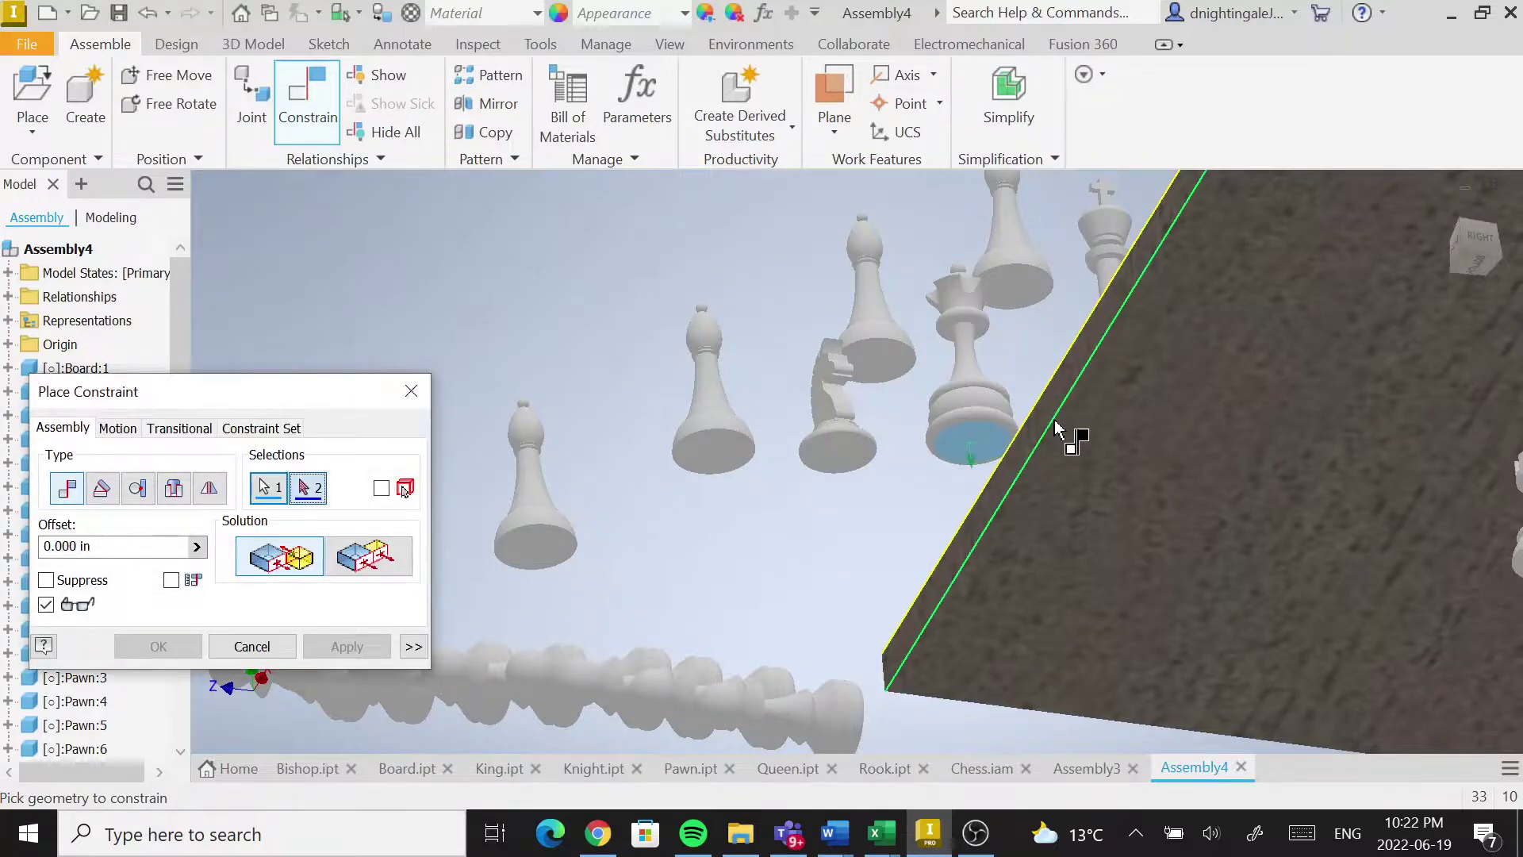
{"action": "key", "text": "F6"}
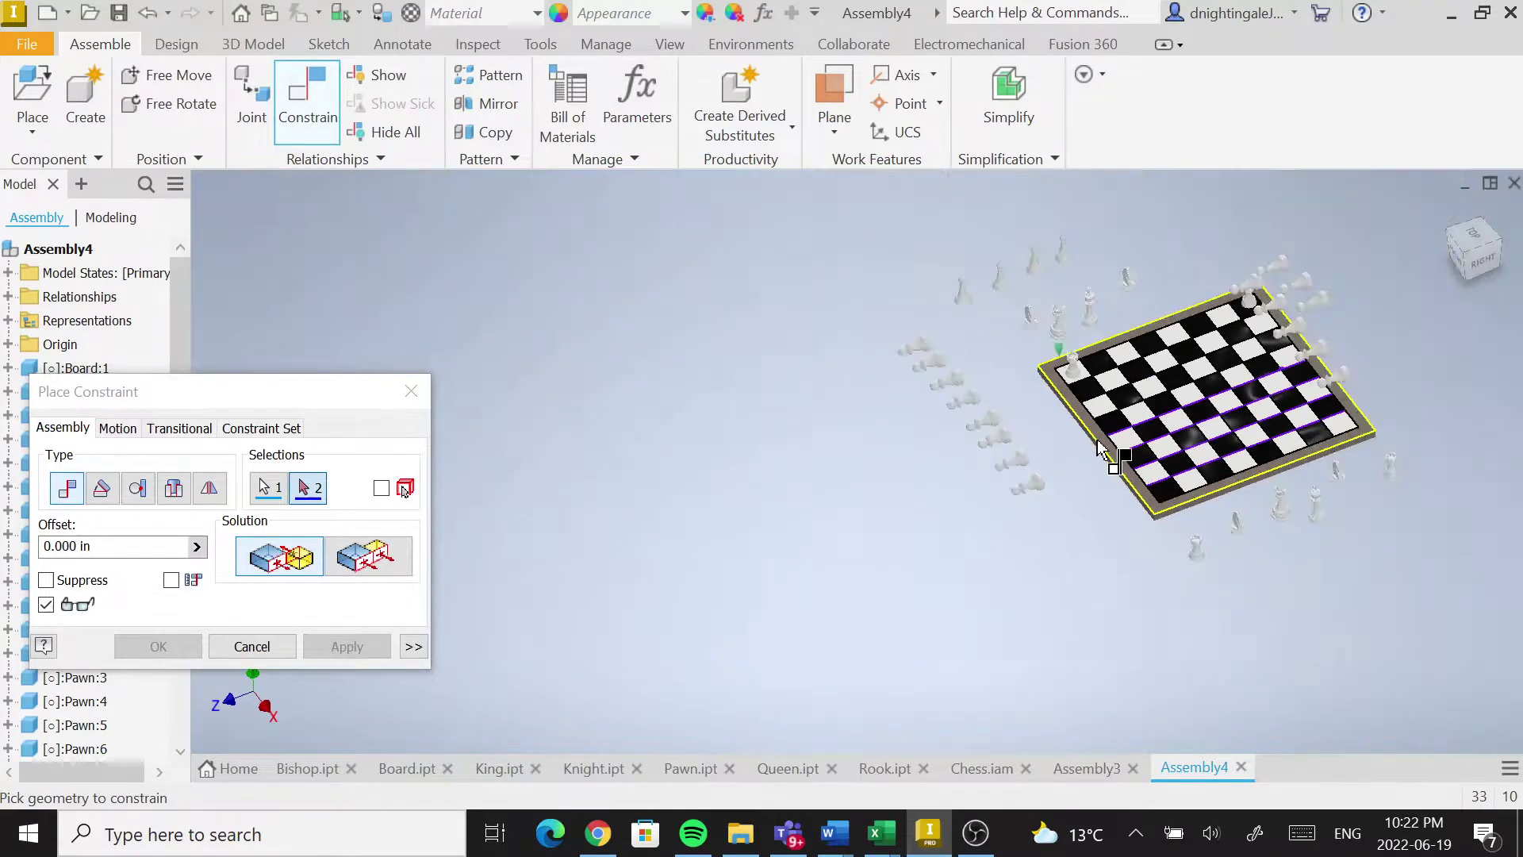
{"action": "scroll", "coordinate": [1123, 337], "scroll_direction": "down", "scroll_amount": 5}
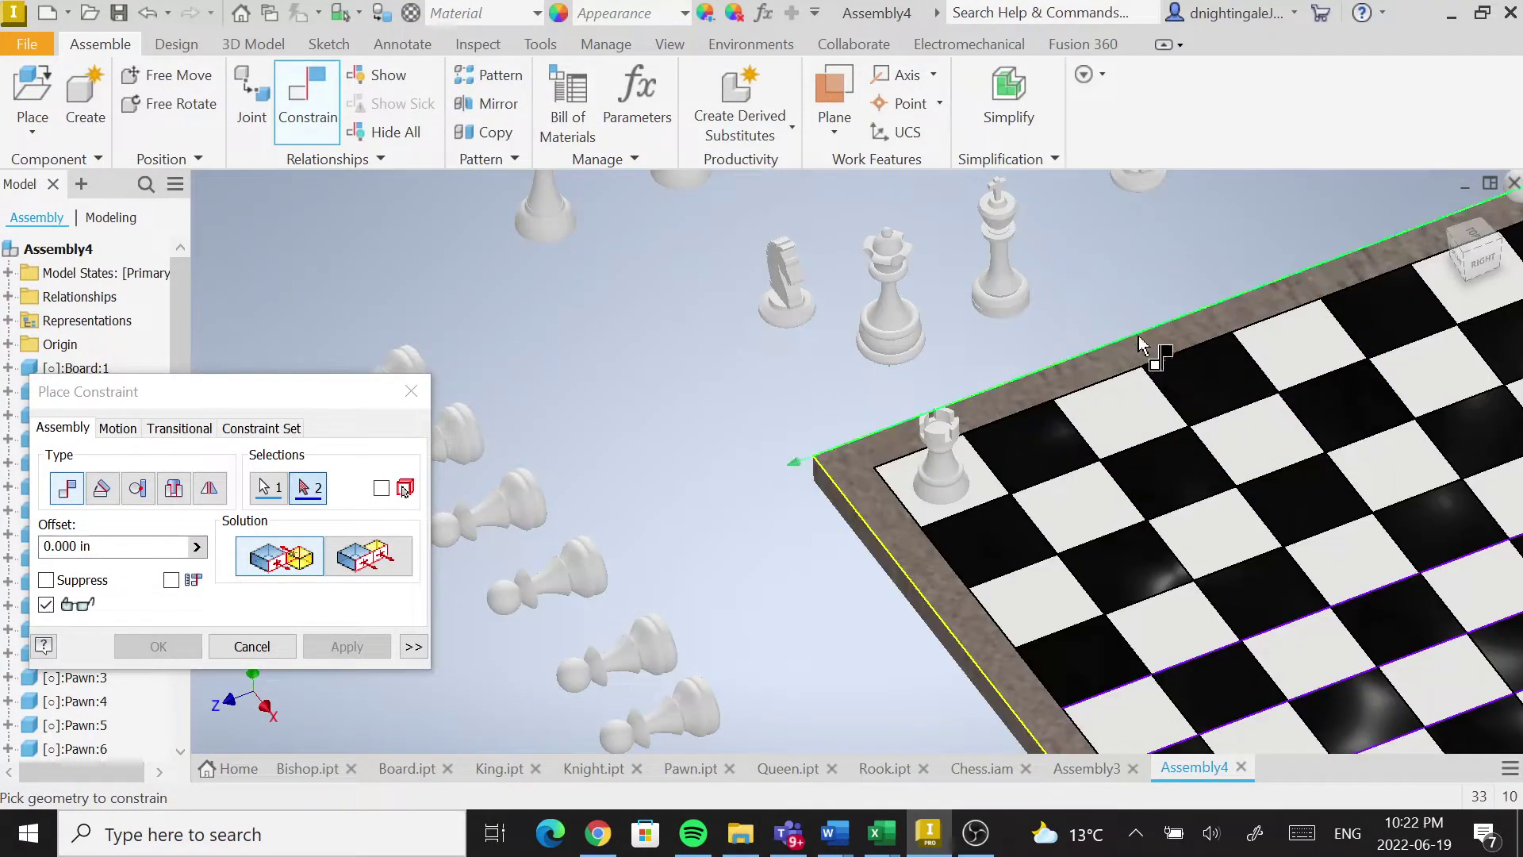
{"action": "left_click", "coordinate": [1301, 349]}
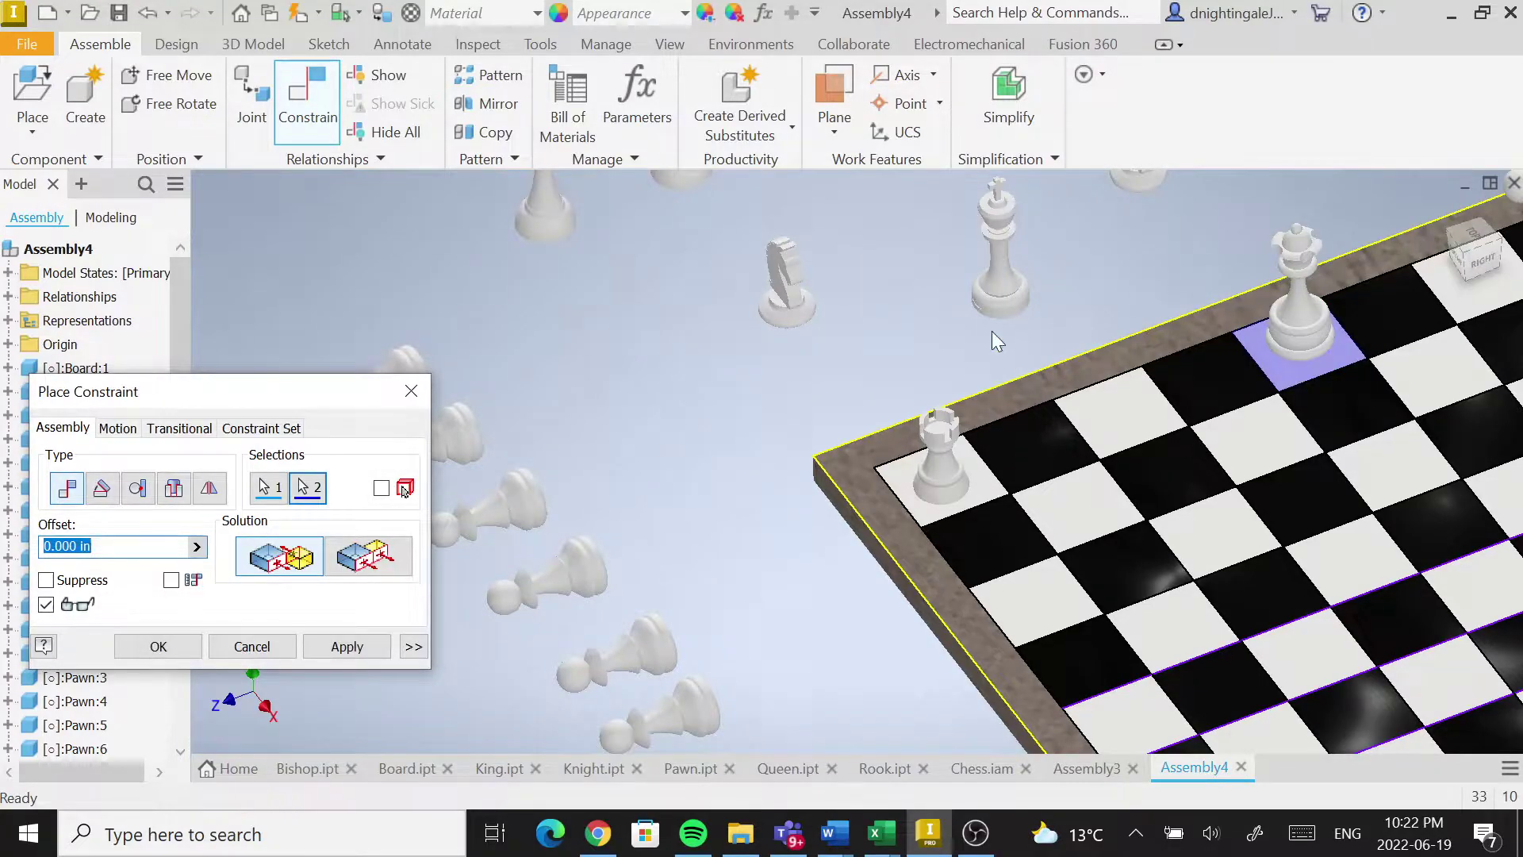
{"action": "left_click", "coordinate": [347, 647]}
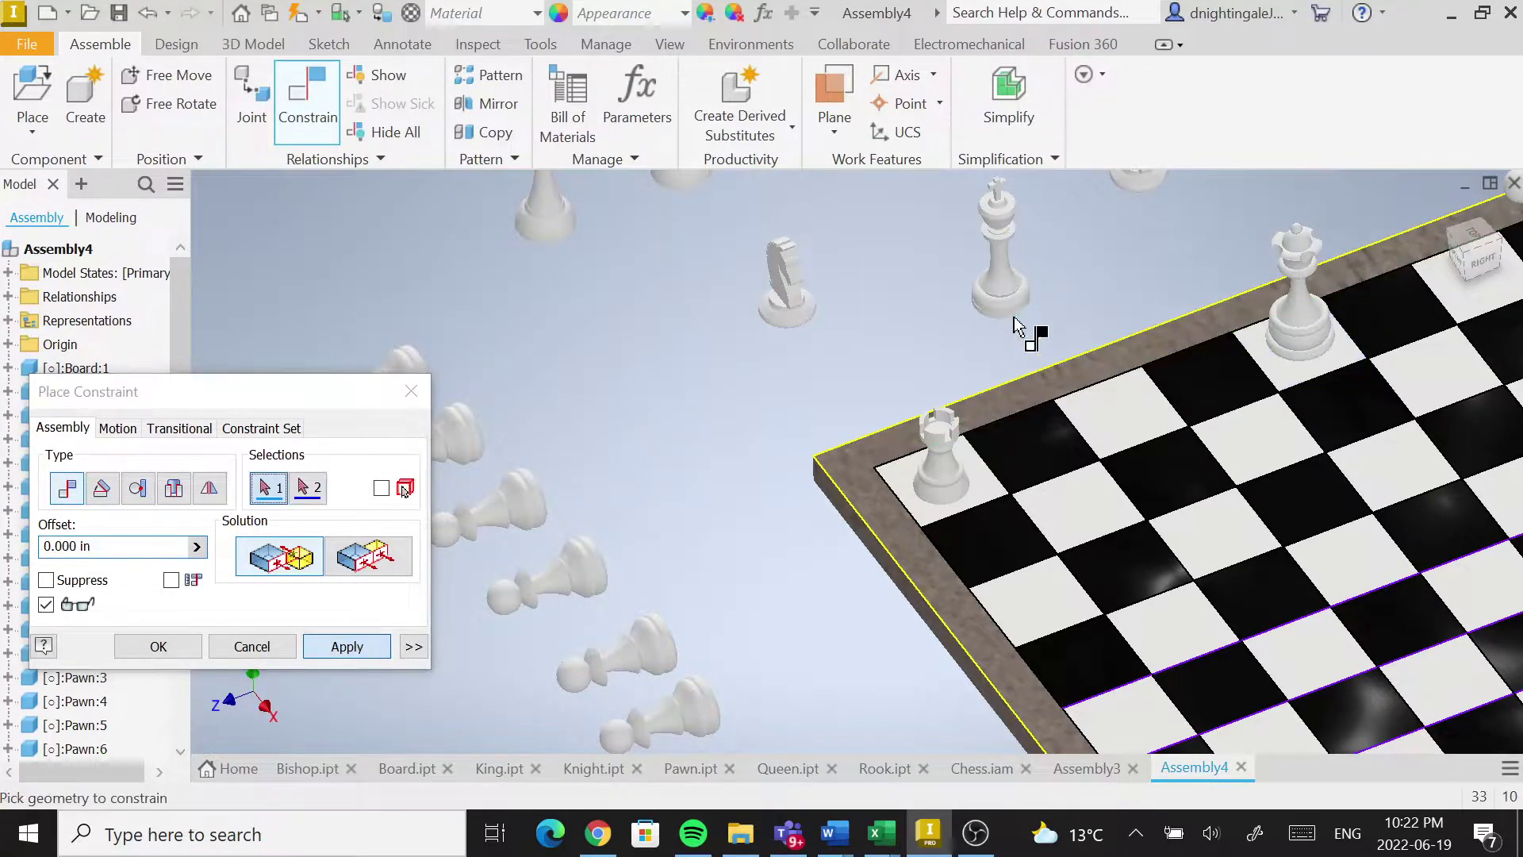
Mate the king's base to the black back-row square beside the queen, on the white-corner rook's side.
{"action": "middle_click_drag", "start_coordinate": [1031, 330], "coordinate": [1007, 248], "text": "shift"}
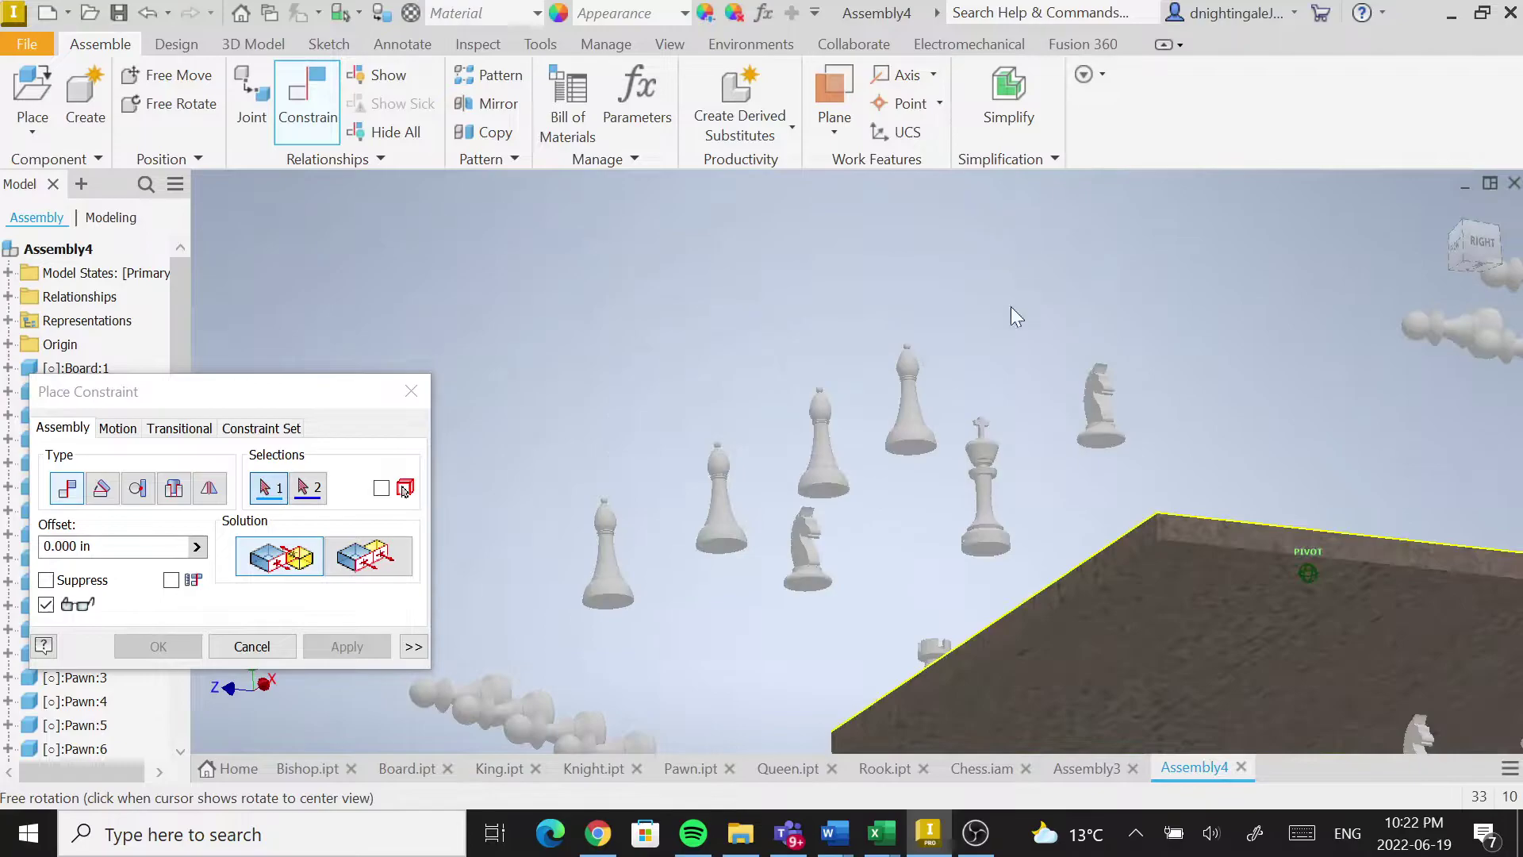
{"action": "scroll", "coordinate": [1010, 585], "scroll_direction": "down", "scroll_amount": 6}
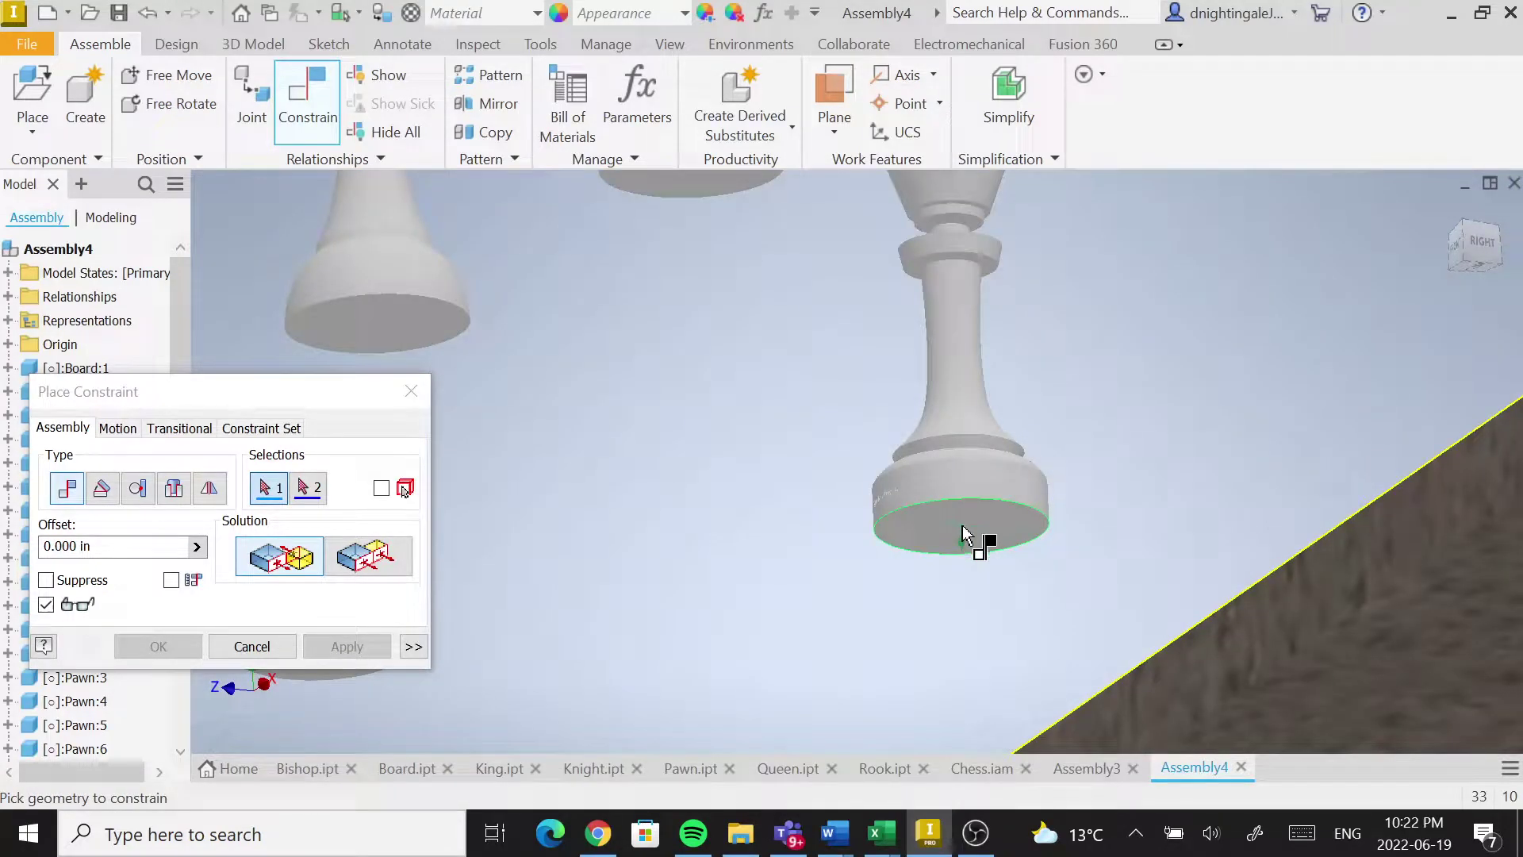
{"action": "left_click", "coordinate": [962, 533]}
{"action": "scroll", "coordinate": [1227, 402], "scroll_direction": "up", "scroll_amount": 5}
{"action": "middle_click_drag", "start_coordinate": [1243, 401], "coordinate": [1228, 496], "text": "shift"}
{"action": "scroll", "coordinate": [1245, 333], "scroll_direction": "up", "scroll_amount": 5}
{"action": "scroll", "coordinate": [1249, 289], "scroll_direction": "down", "scroll_amount": 5}
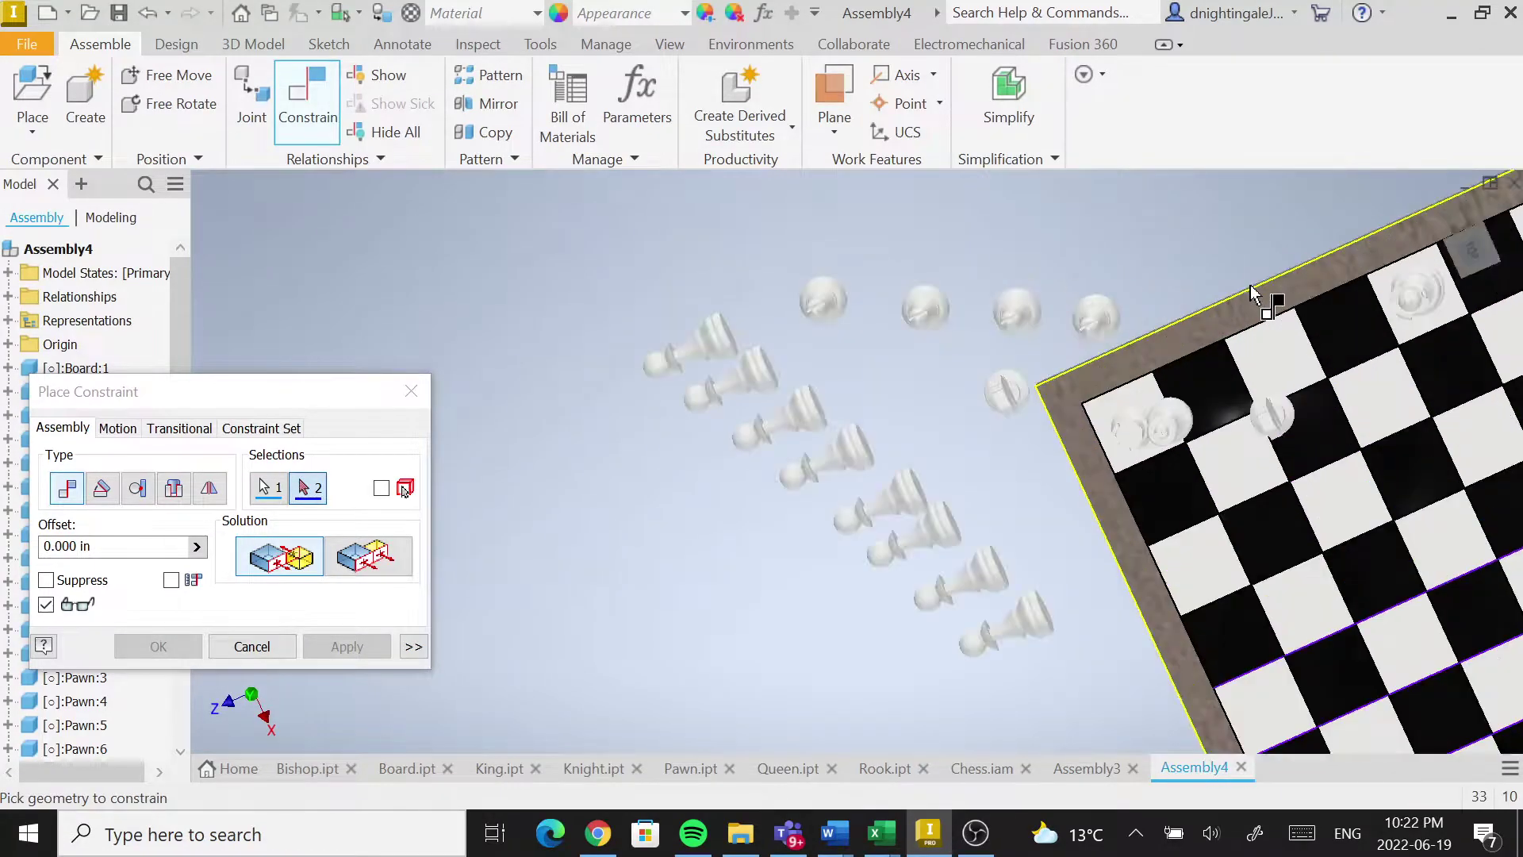
{"action": "left_click", "coordinate": [1348, 333]}
{"action": "middle_click_drag", "start_coordinate": [1215, 436], "coordinate": [1207, 346], "text": "shift"}
{"action": "scroll", "coordinate": [1315, 514], "scroll_direction": "up", "scroll_amount": 3}
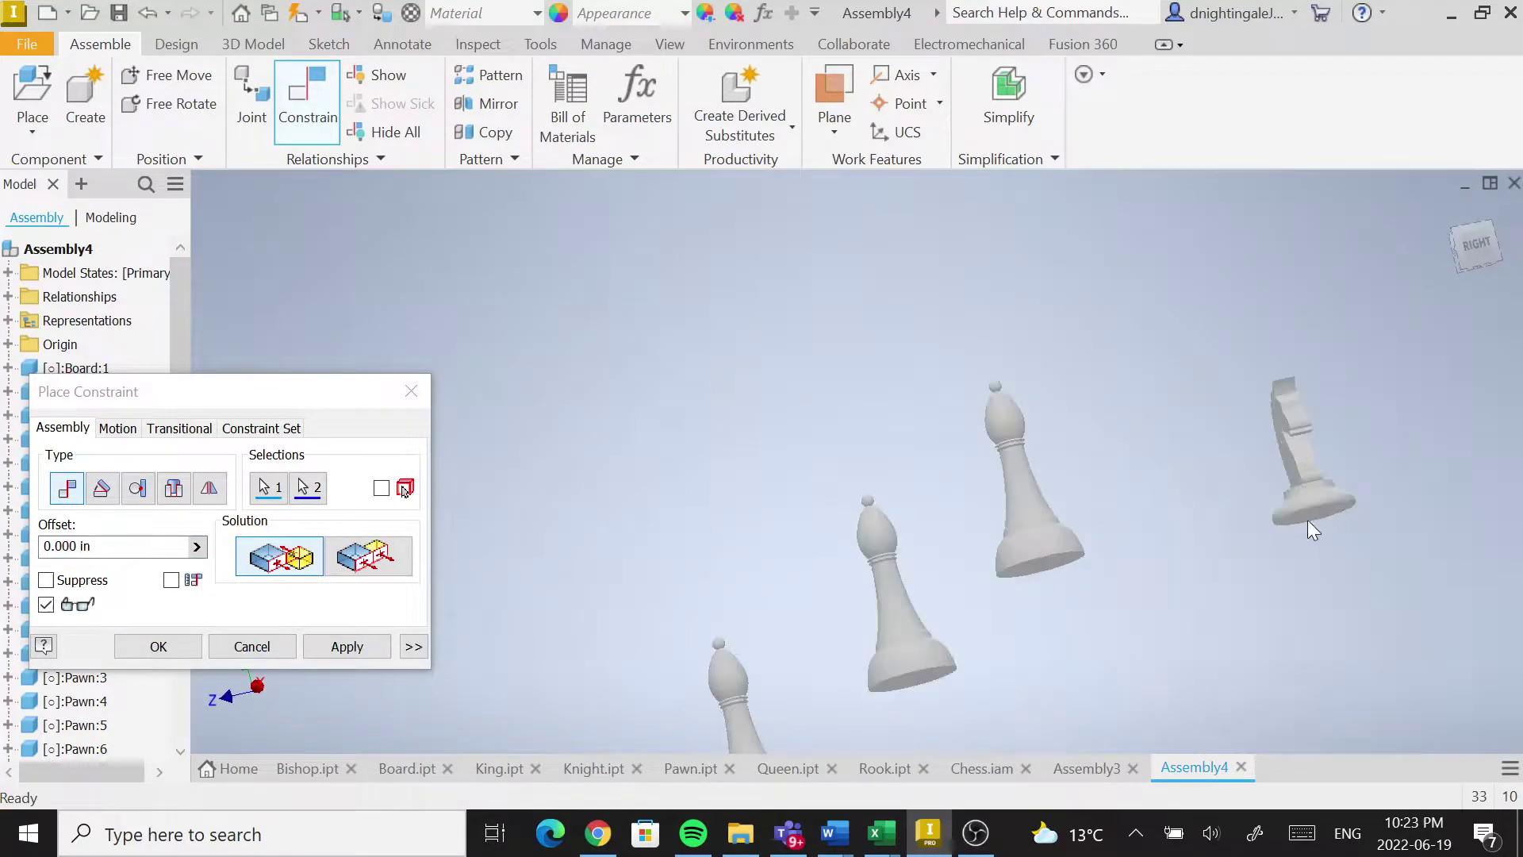
{"action": "left_click", "coordinate": [343, 645]}
Mate the base of the knight farther from the white corner to the black square beside the white-corner rook.
{"action": "scroll", "coordinate": [1293, 547], "scroll_direction": "up", "scroll_amount": 5}
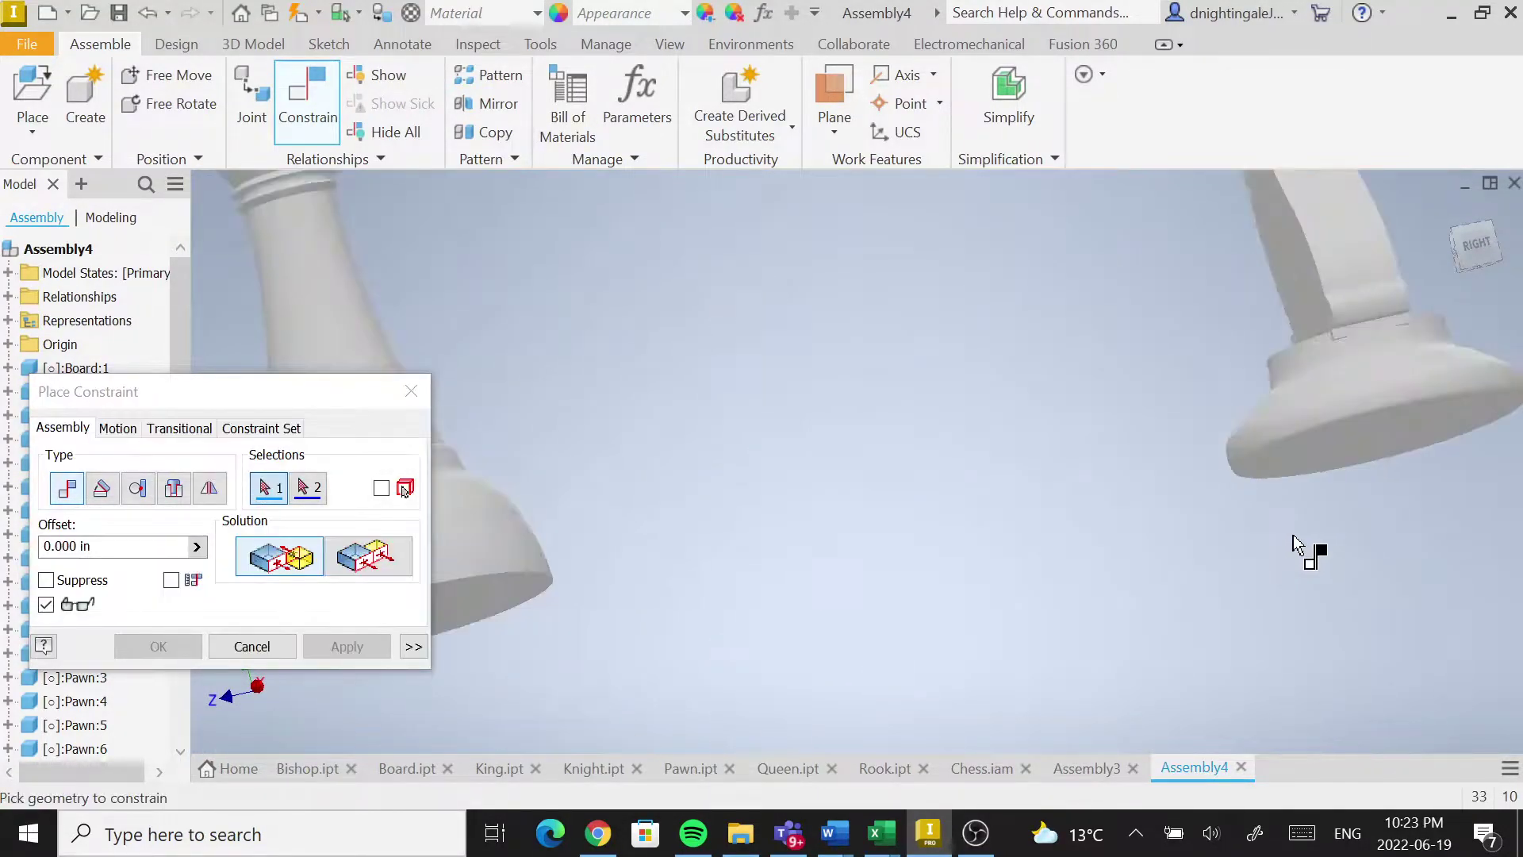
{"action": "left_click", "coordinate": [1384, 444]}
{"action": "scroll", "coordinate": [1122, 584], "scroll_direction": "down", "scroll_amount": 5}
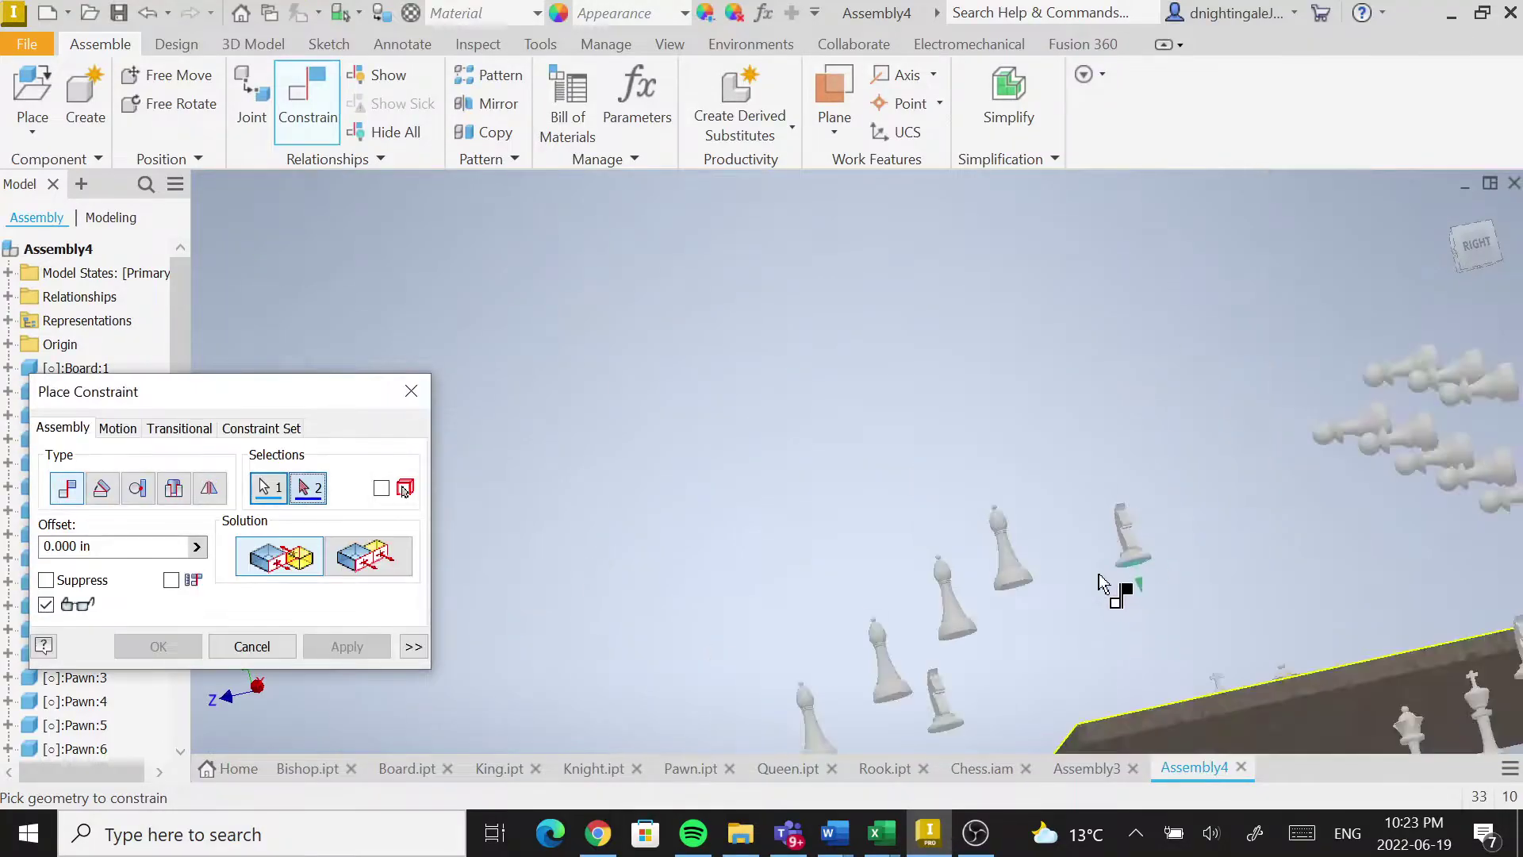
{"action": "middle_click_drag", "start_coordinate": [1111, 632], "coordinate": [1063, 585], "text": "shift"}
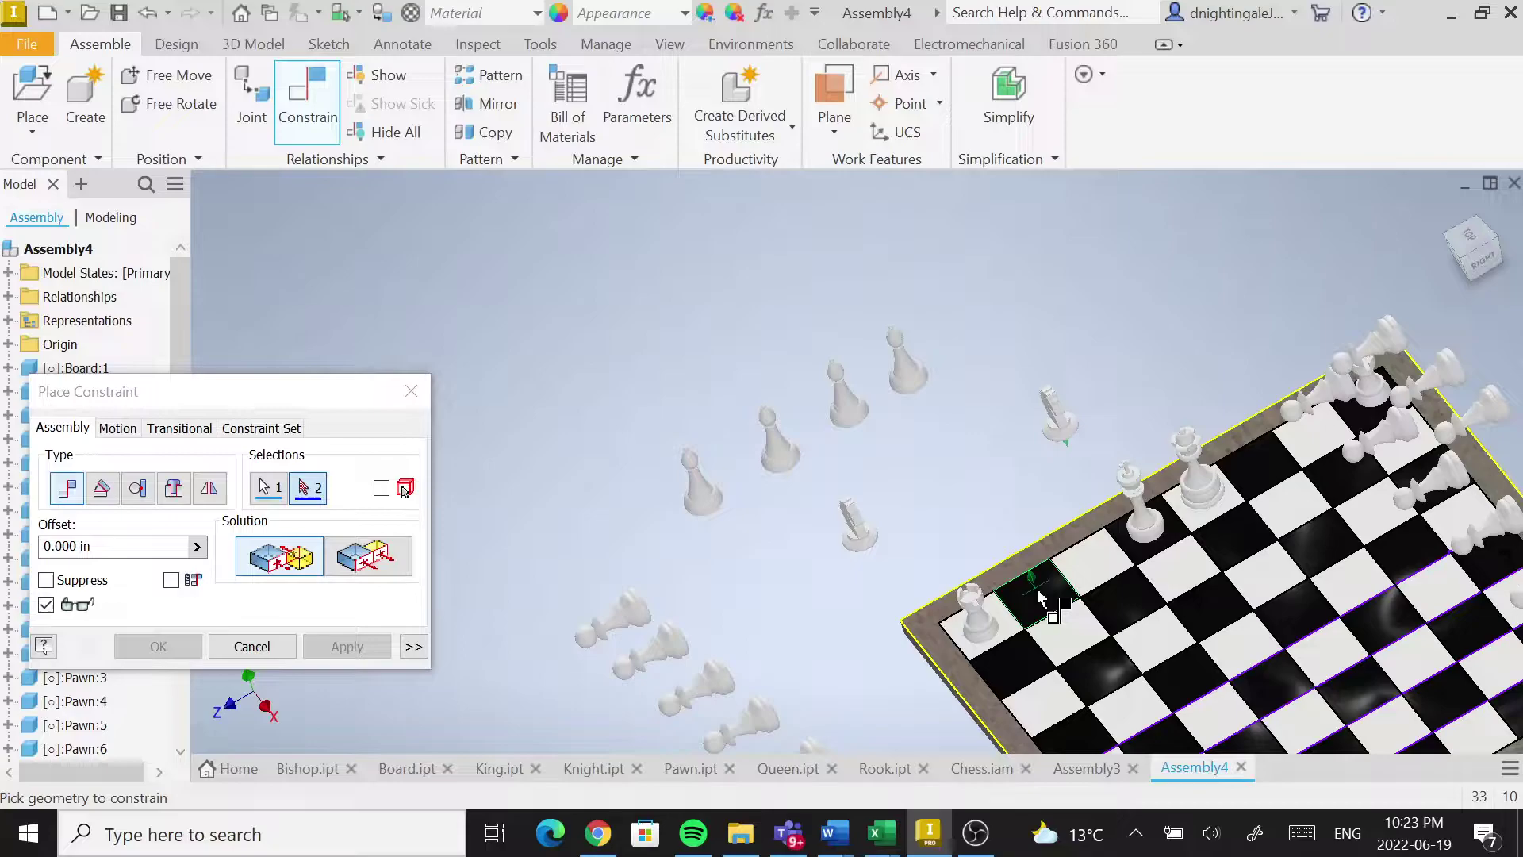
{"action": "left_click", "coordinate": [1039, 596]}
{"action": "middle_click_drag", "start_coordinate": [848, 594], "coordinate": [877, 551], "text": "shift"}
{"action": "scroll", "coordinate": [874, 655], "scroll_direction": "down", "scroll_amount": 5}
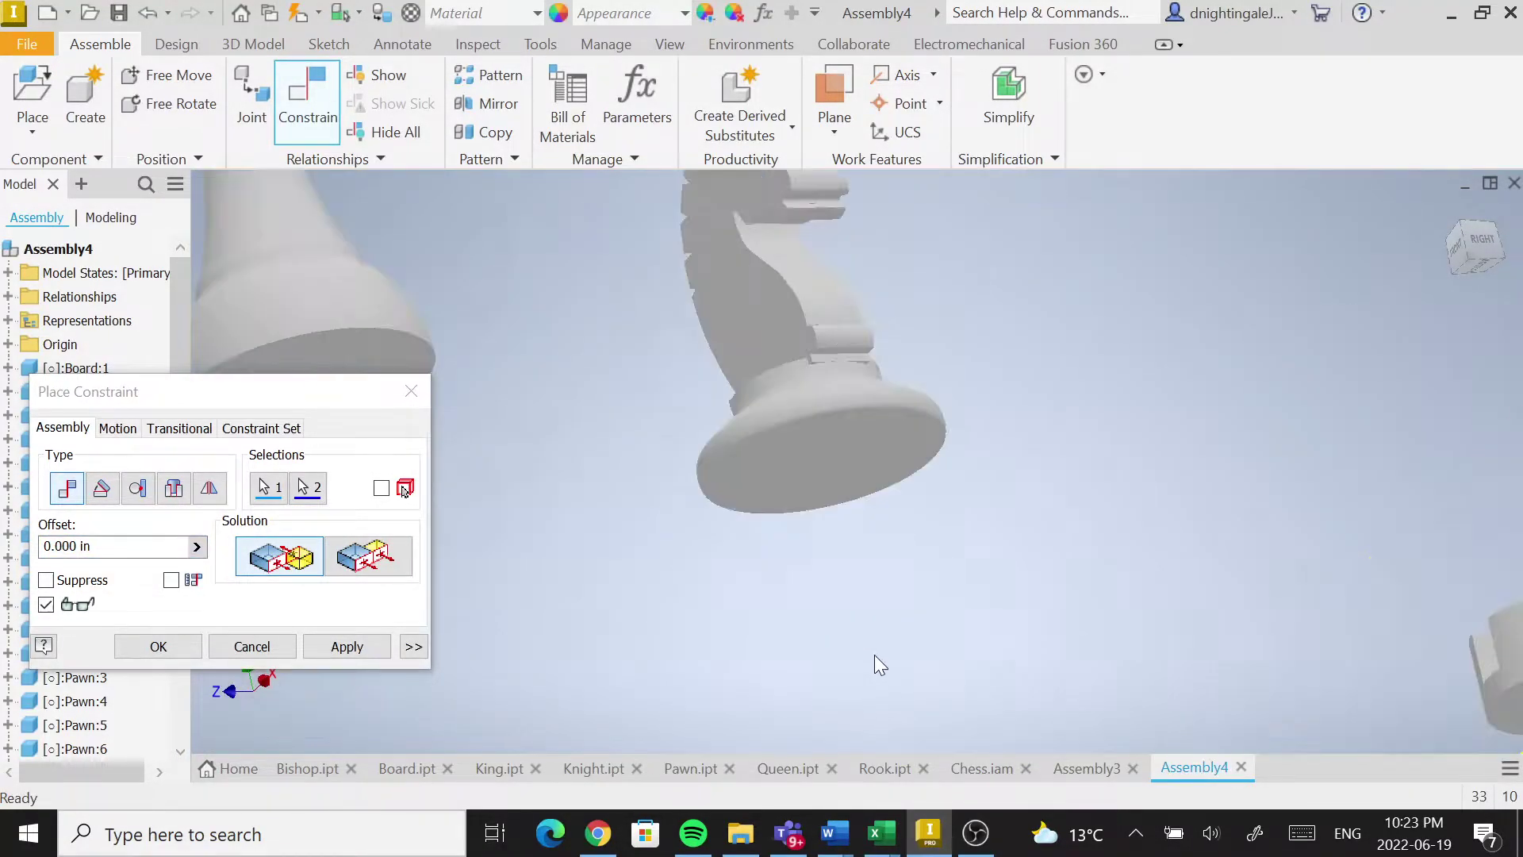
{"action": "left_click", "coordinate": [822, 479]}
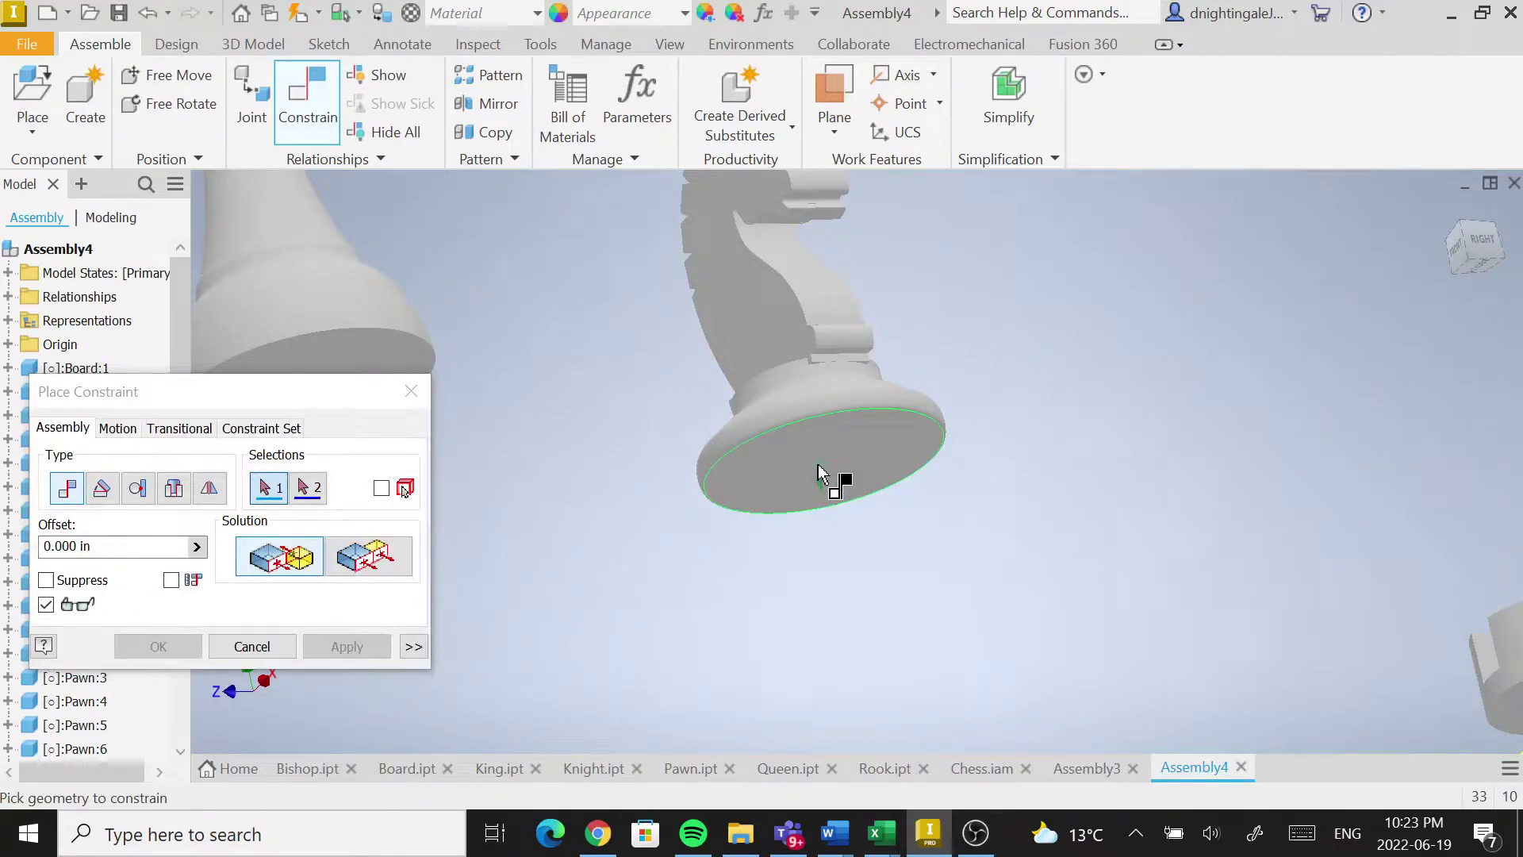
Mate the other knight's base to the white back-row square beside the black-corner rook.
{"action": "left_click", "coordinate": [872, 484]}
{"action": "scroll", "coordinate": [1189, 529], "scroll_direction": "up", "scroll_amount": 5}
{"action": "middle_click_drag", "start_coordinate": [1231, 534], "coordinate": [639, 568], "text": "shift"}
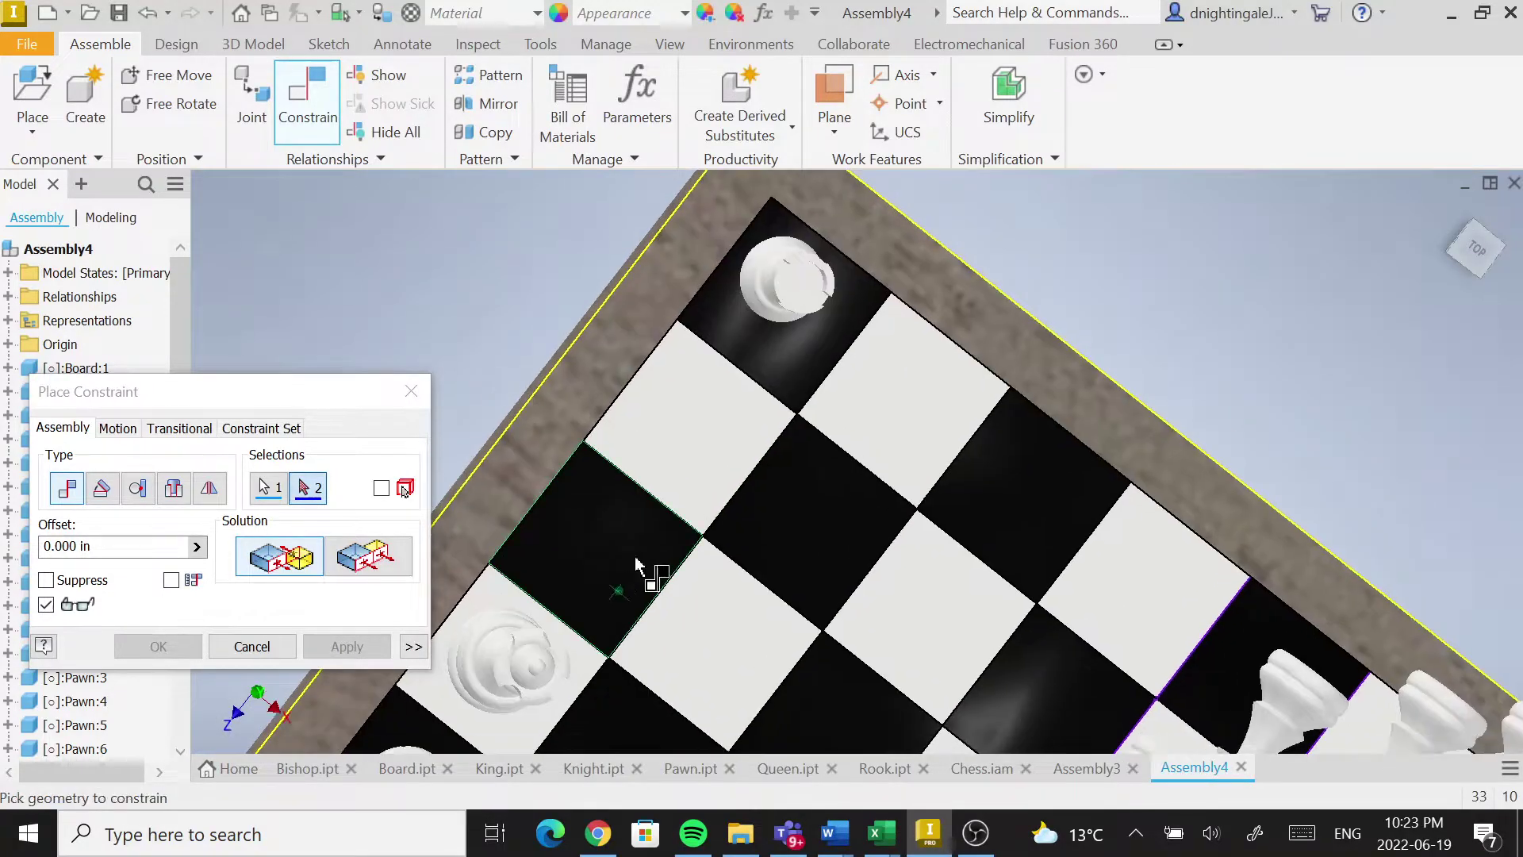
{"action": "left_click", "coordinate": [687, 437]}
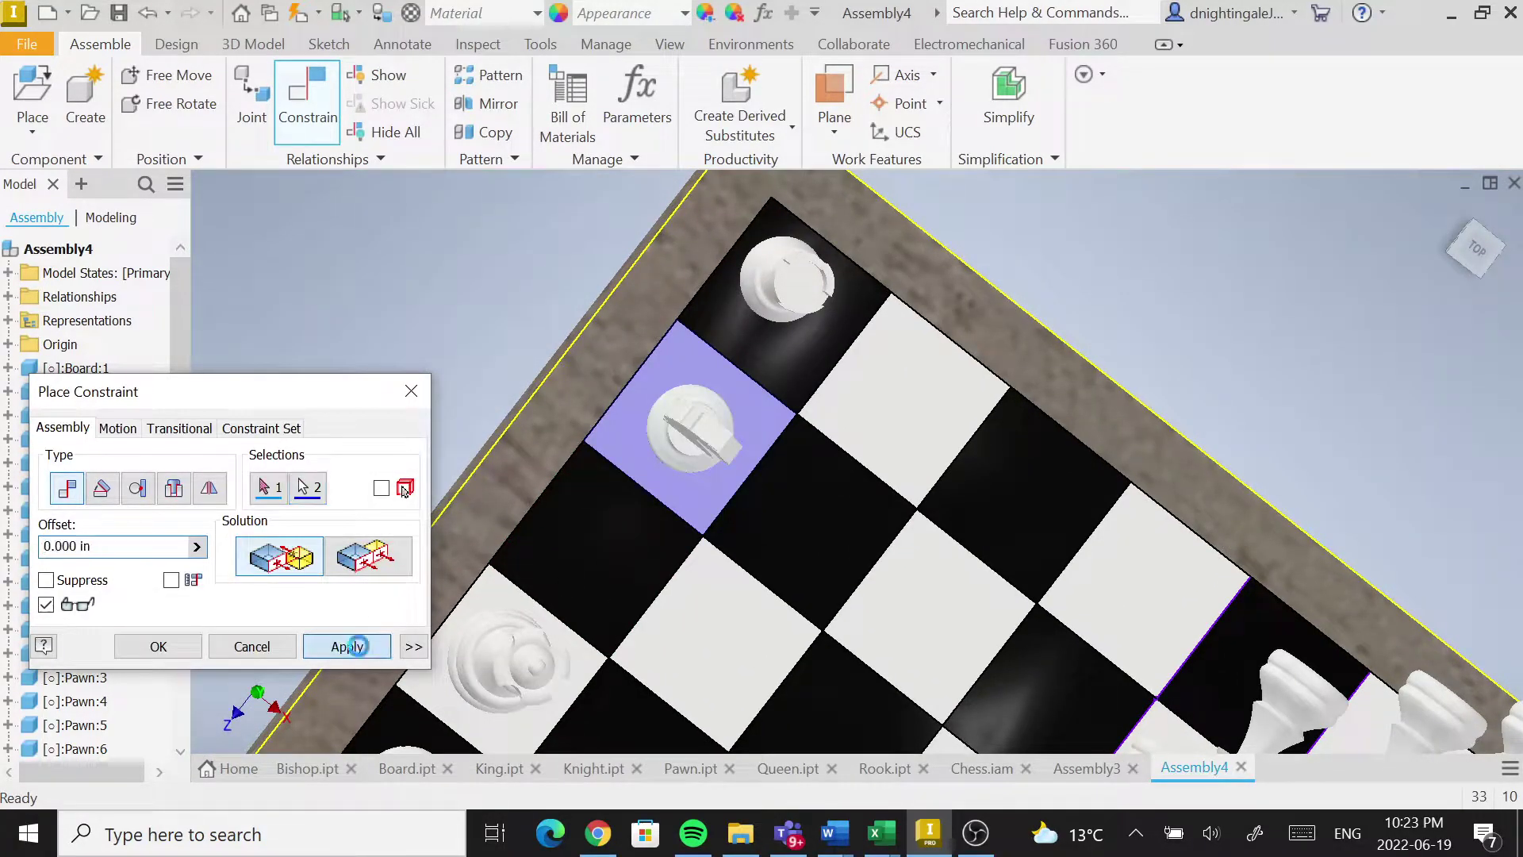
{"action": "left_click", "coordinate": [361, 654]}
Mate the base of the bishop nearest the board to the white back-row square between the king and the knight.
{"action": "middle_click_drag", "start_coordinate": [595, 636], "coordinate": [976, 381]}
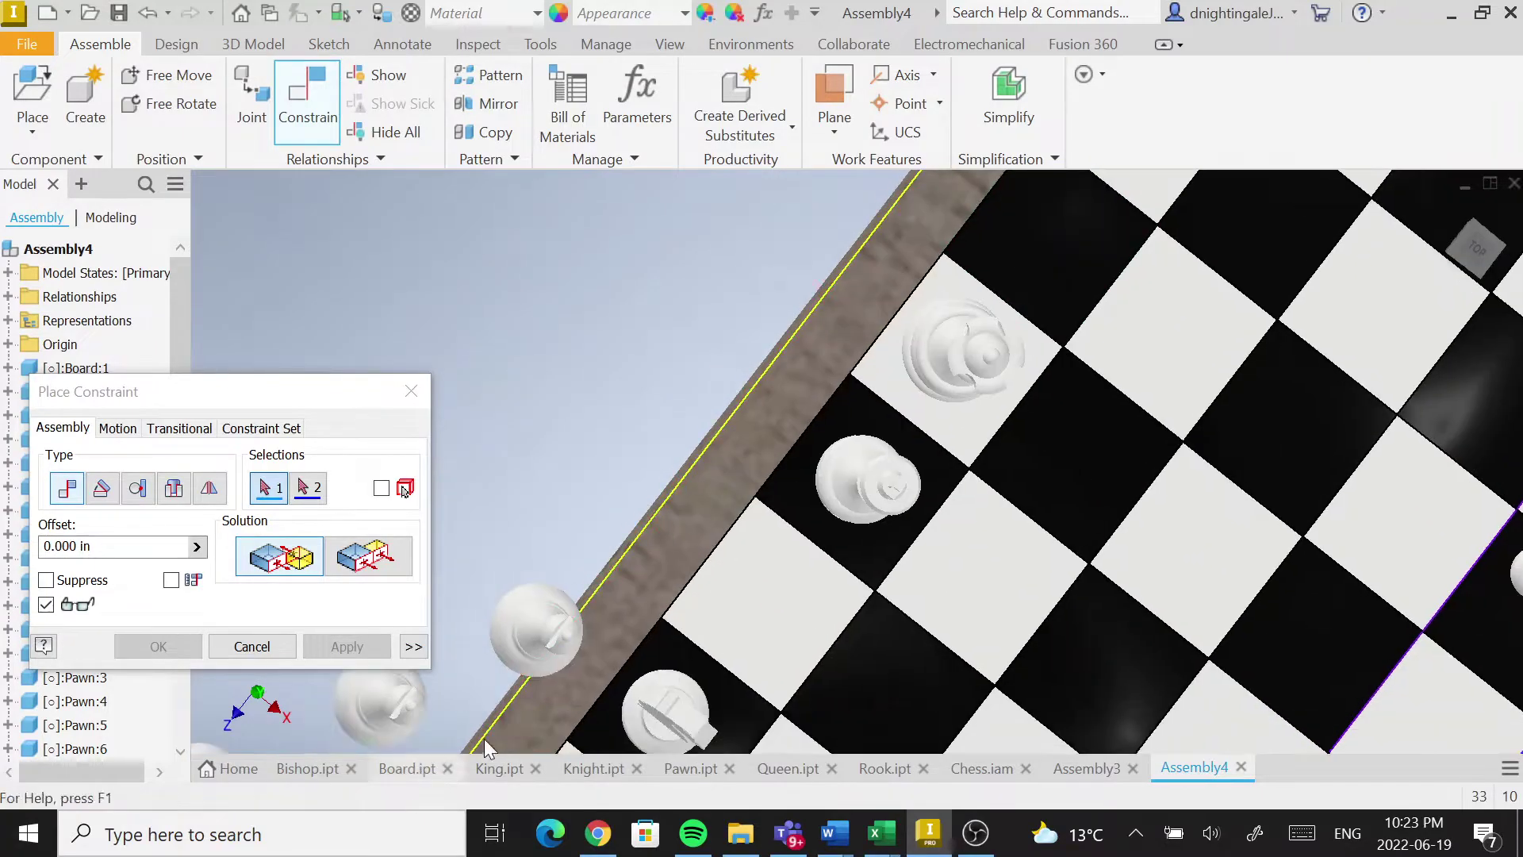
{"action": "scroll", "coordinate": [611, 619], "scroll_direction": "up", "scroll_amount": 2}
{"action": "scroll", "coordinate": [656, 579], "scroll_direction": "down", "scroll_amount": 6}
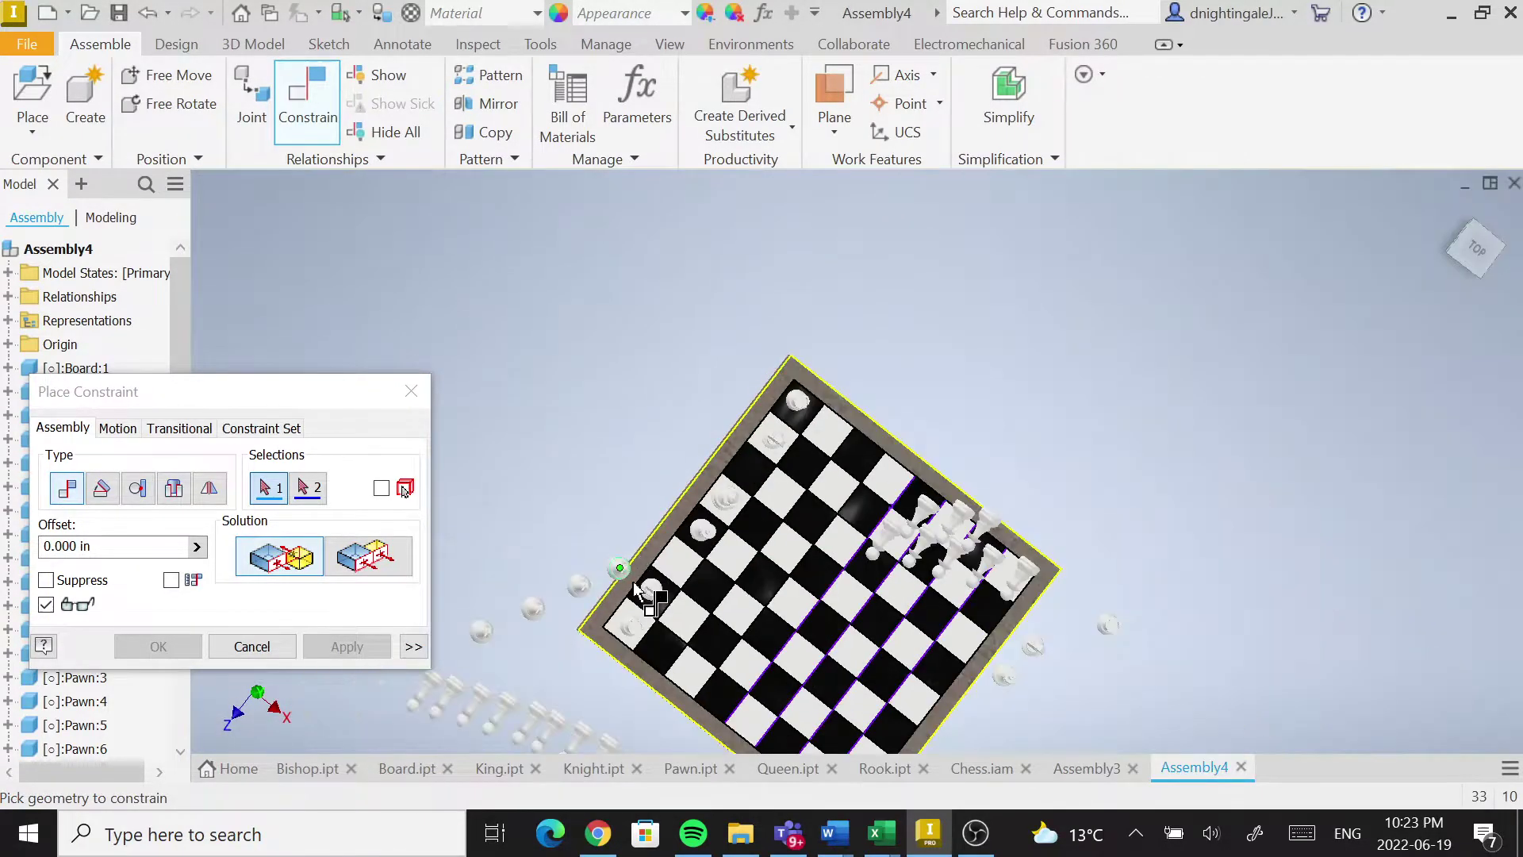
{"action": "middle_click_drag", "start_coordinate": [627, 566], "coordinate": [611, 516], "text": "shift"}
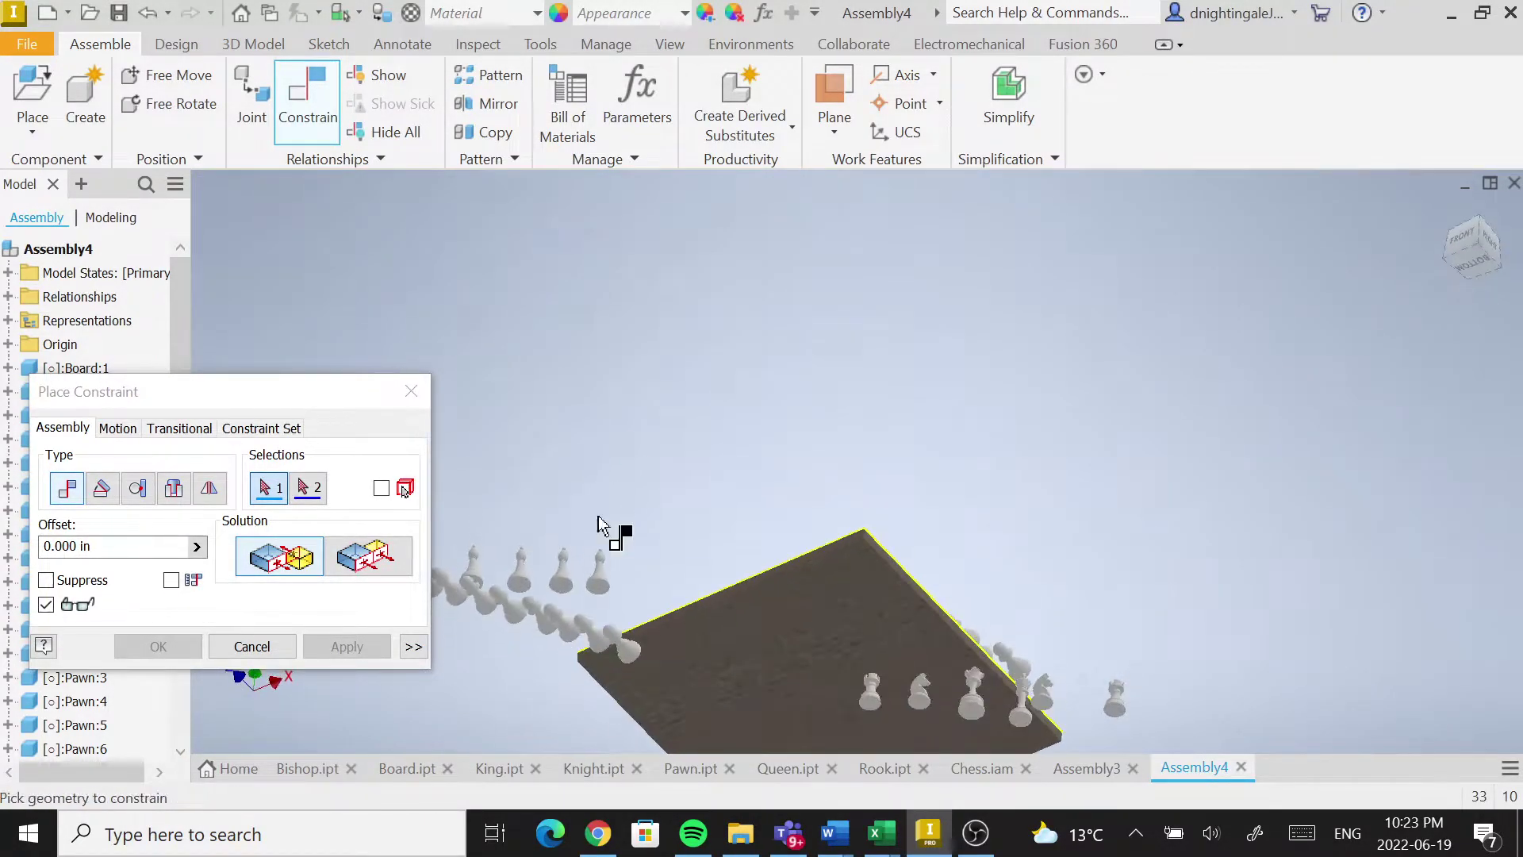
{"action": "scroll", "coordinate": [603, 611], "scroll_direction": "up", "scroll_amount": 5}
{"action": "scroll", "coordinate": [603, 611], "scroll_direction": "up", "scroll_amount": 3}
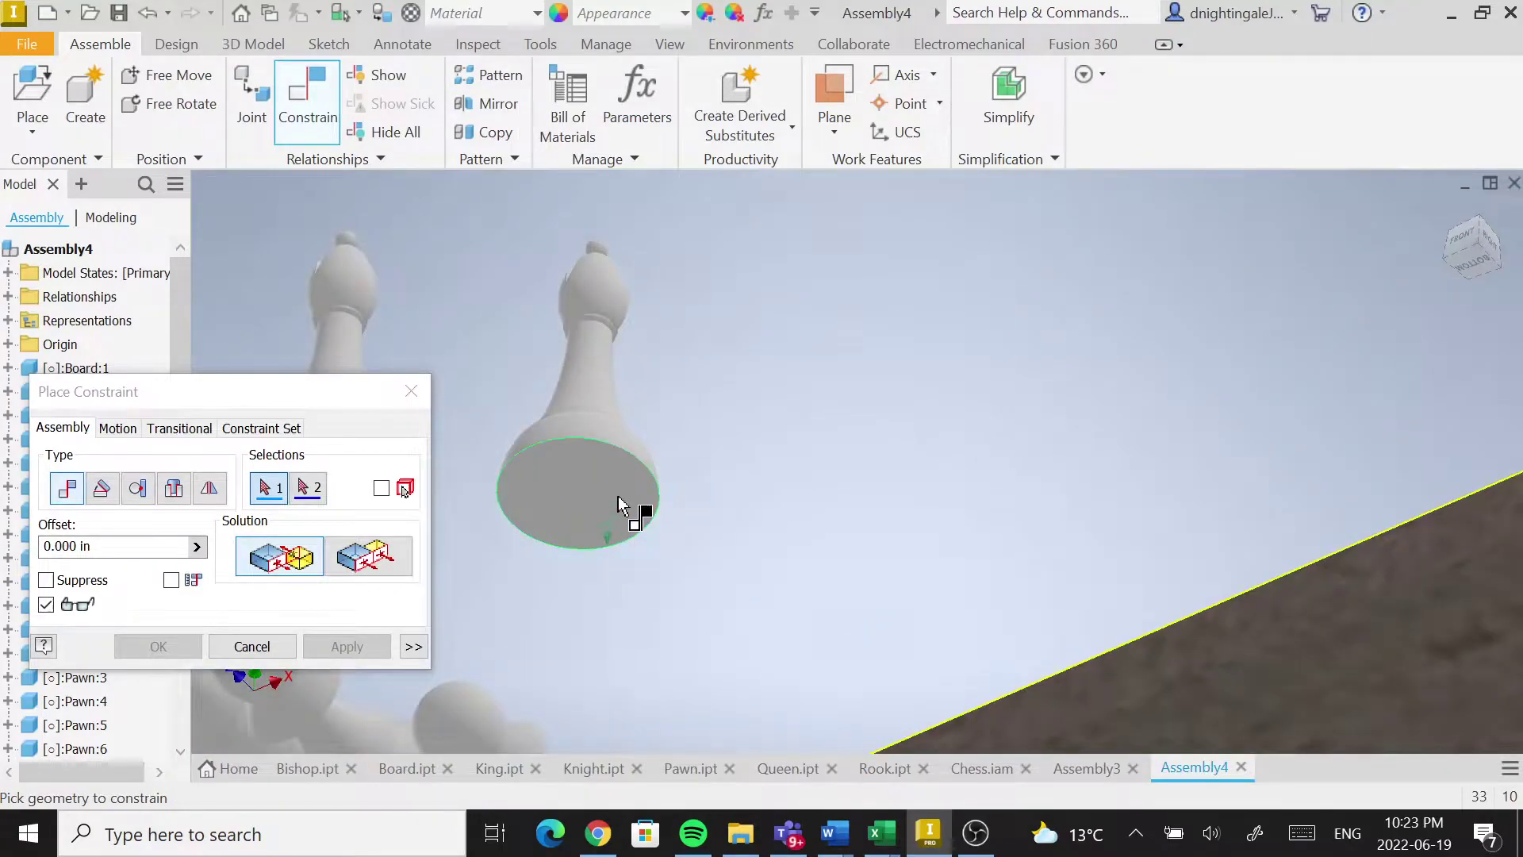
{"action": "left_click", "coordinate": [577, 502]}
{"action": "scroll", "coordinate": [909, 529], "scroll_direction": "down", "scroll_amount": 5}
{"action": "middle_click_drag", "start_coordinate": [917, 534], "coordinate": [970, 528], "text": "shift"}
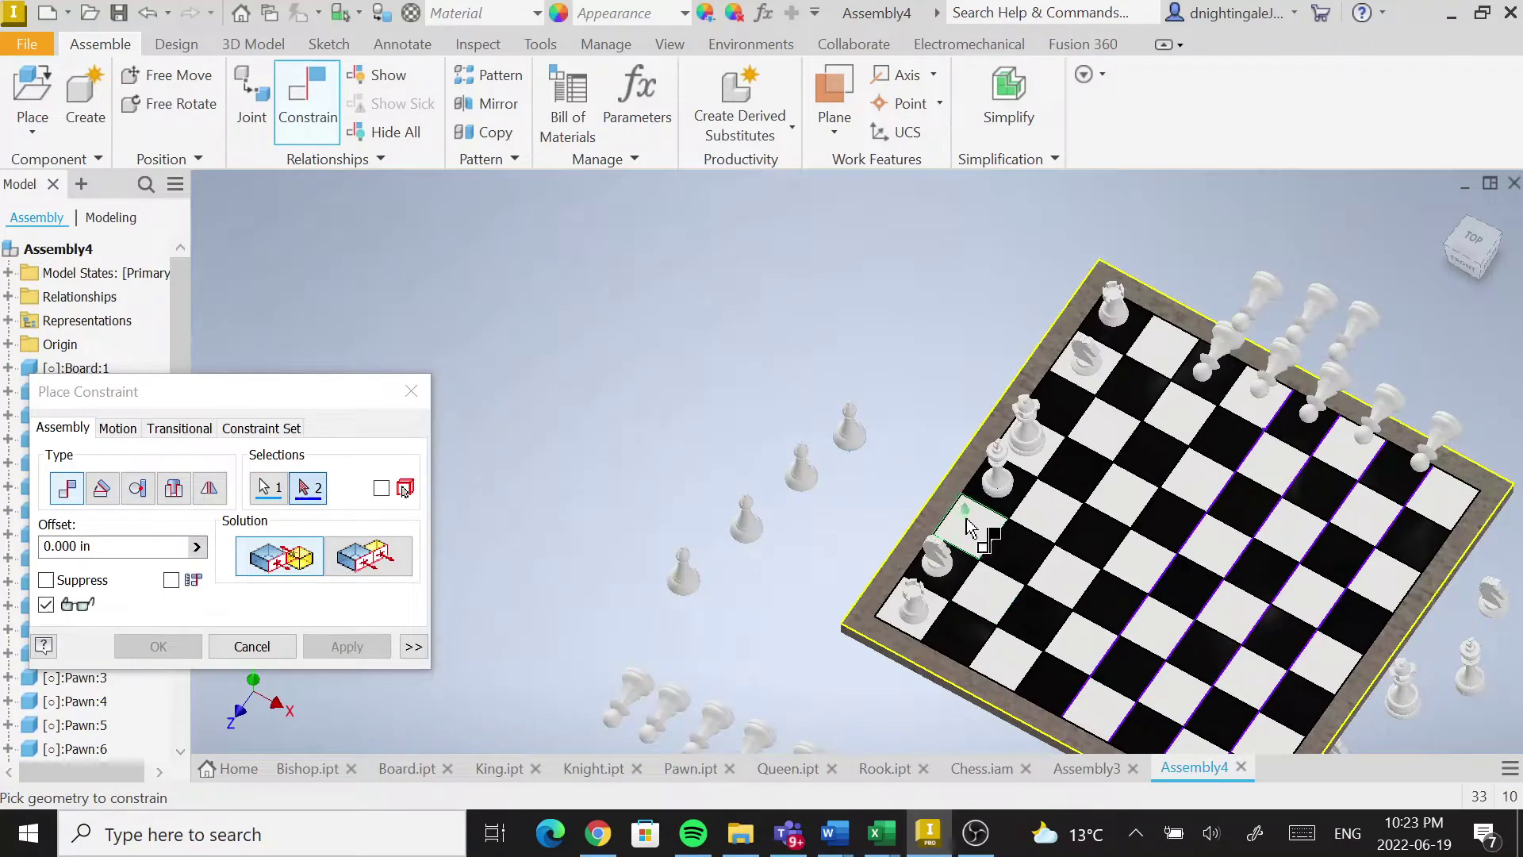
{"action": "left_click", "coordinate": [975, 530]}
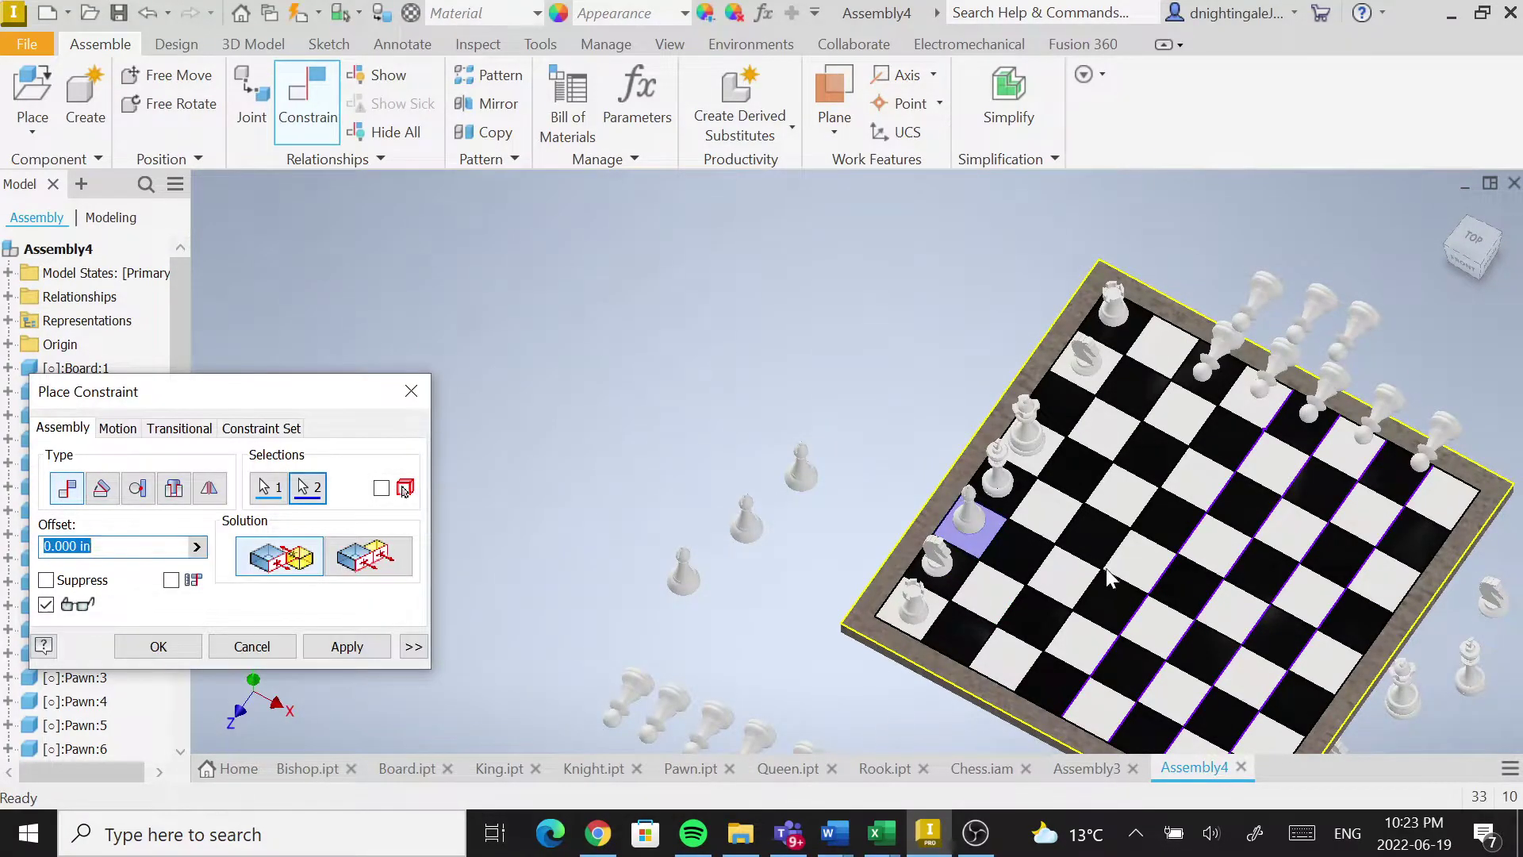
{"action": "scroll", "coordinate": [1089, 549], "scroll_direction": "down", "scroll_amount": 2}
{"action": "scroll", "coordinate": [908, 555], "scroll_direction": "up", "scroll_amount": 6}
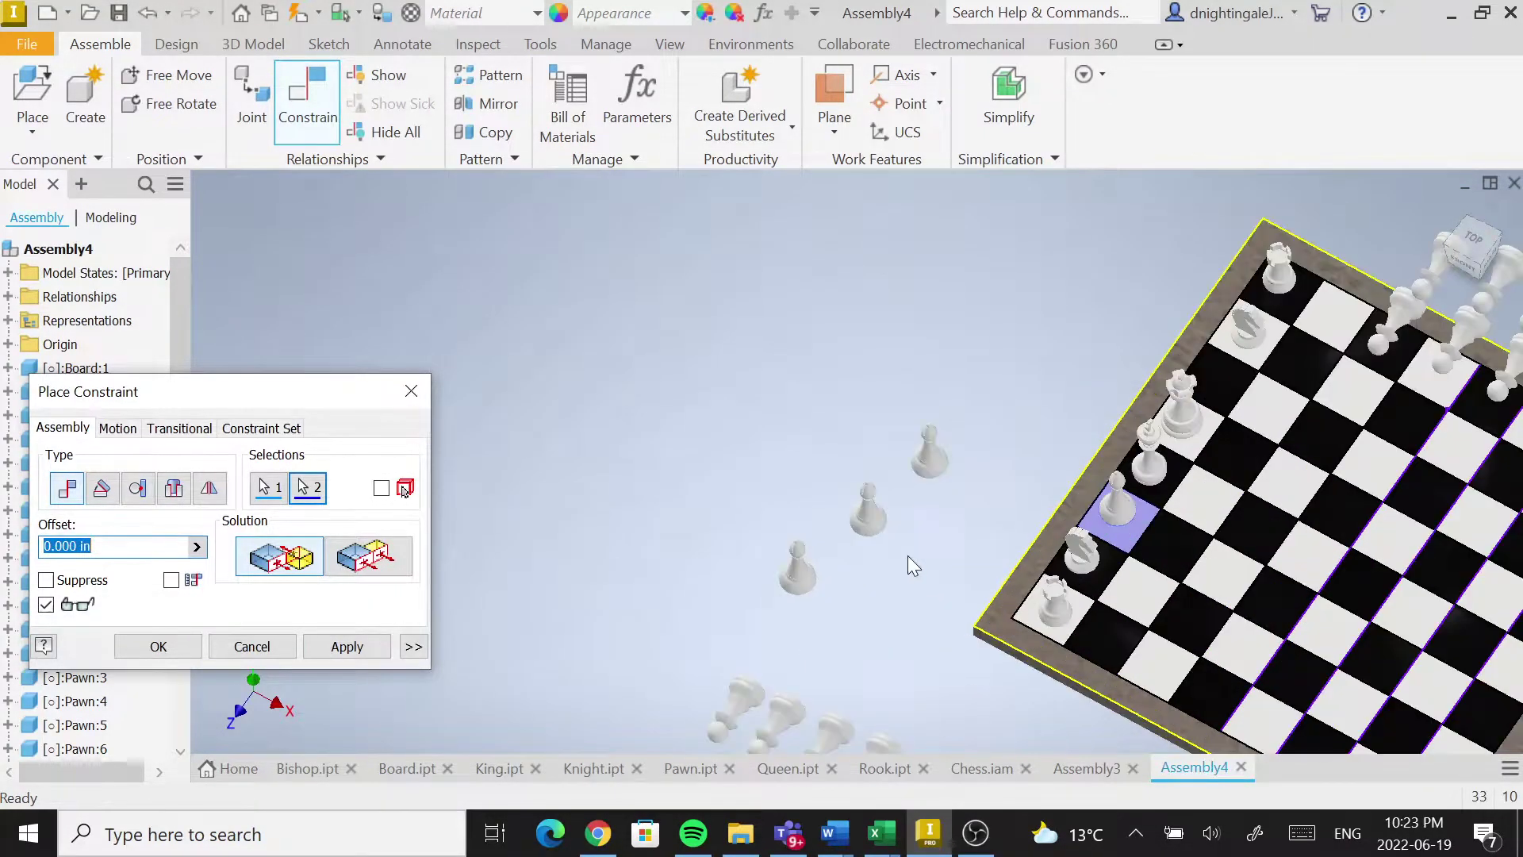
{"action": "scroll", "coordinate": [907, 550], "scroll_direction": "down", "scroll_amount": 2}
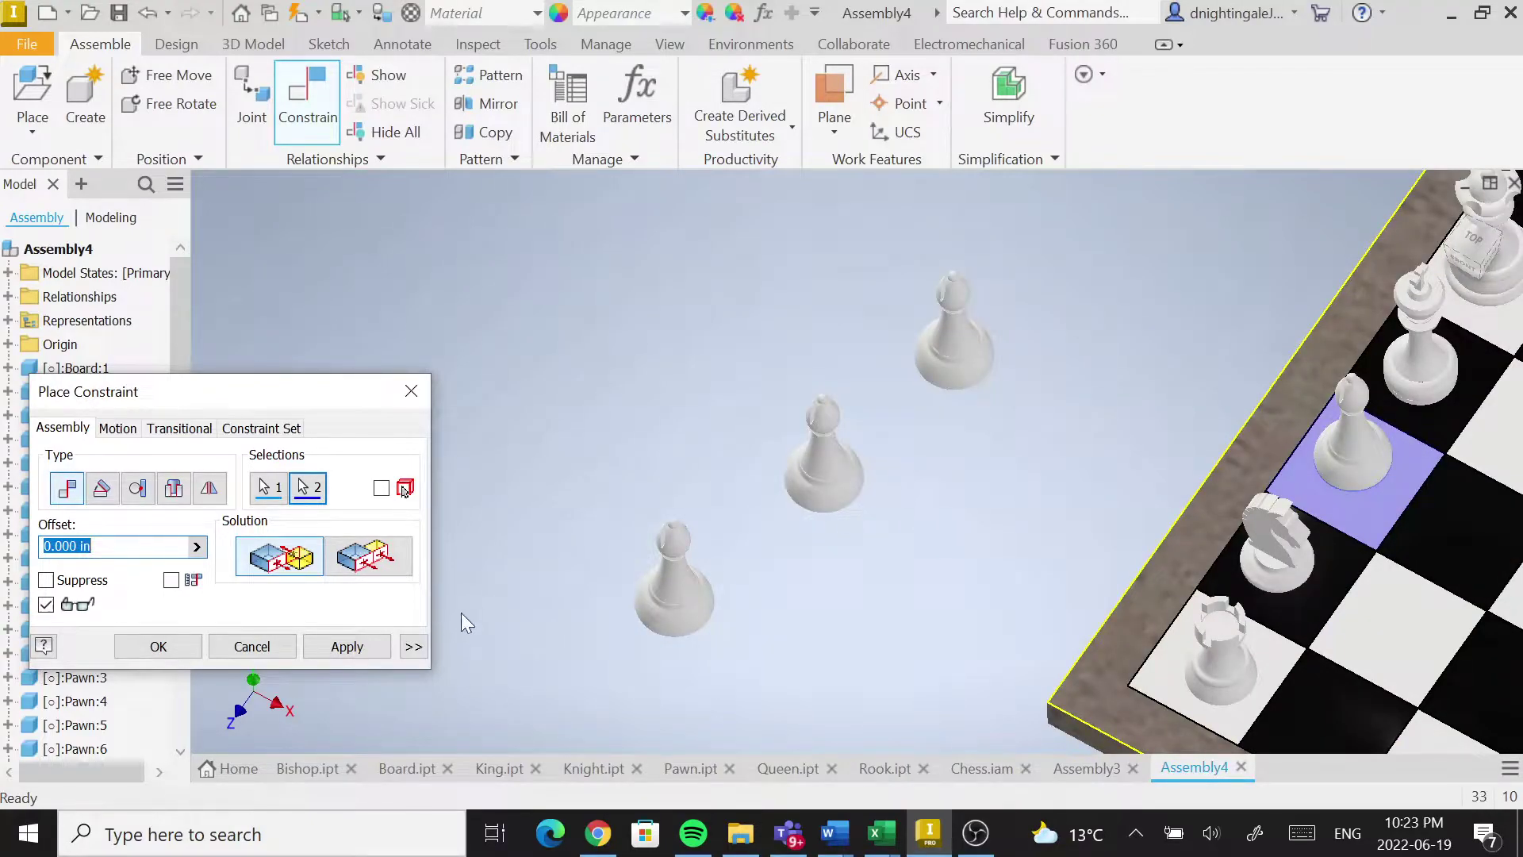
{"action": "left_click", "coordinate": [346, 647]}
Mate the base of the loose bishop nearest the board to the black back-row square between the queen and the knight.
{"action": "middle_click_drag", "start_coordinate": [1057, 453], "coordinate": [1016, 343], "text": "shift"}
{"action": "left_click", "coordinate": [966, 412]}
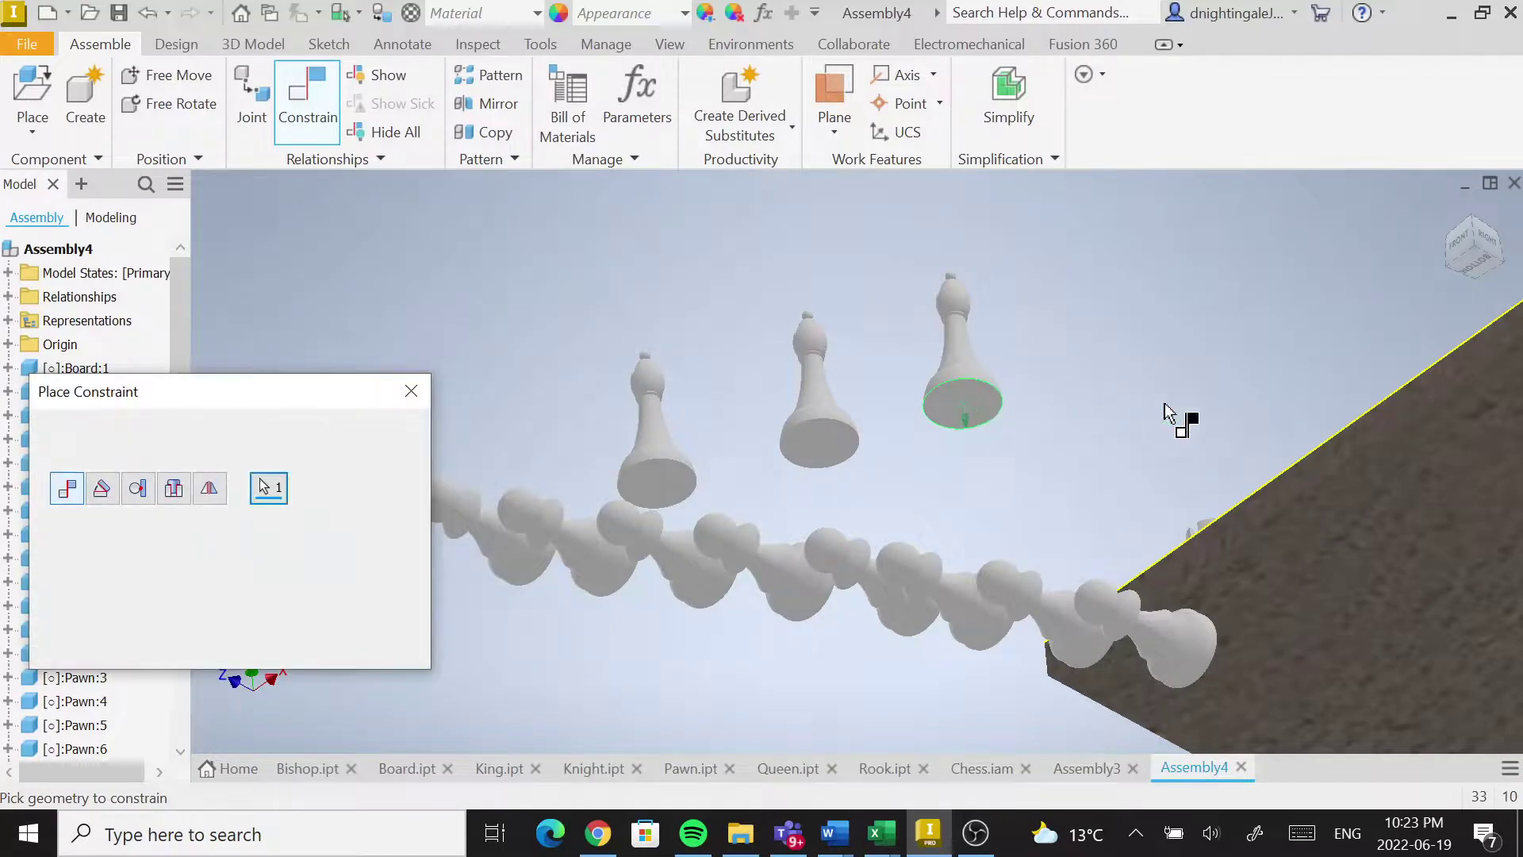
{"action": "middle_click_drag", "start_coordinate": [1258, 425], "coordinate": [1173, 615]}
{"action": "middle_click_drag", "start_coordinate": [1174, 325], "coordinate": [737, 682]}
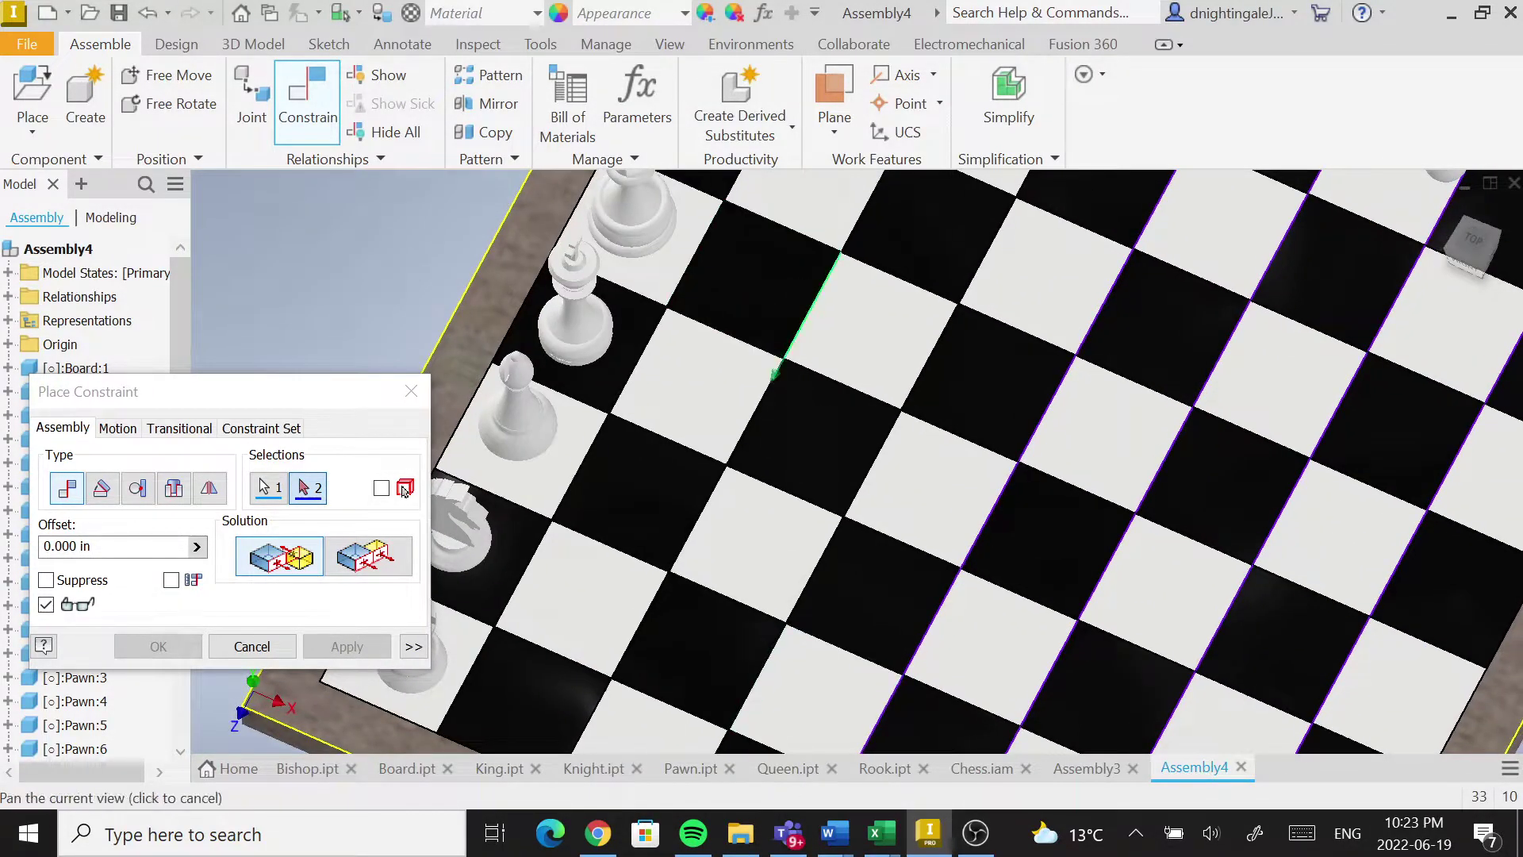
{"action": "middle_click_drag", "start_coordinate": [753, 285], "coordinate": [796, 499]}
{"action": "left_click", "coordinate": [659, 350]}
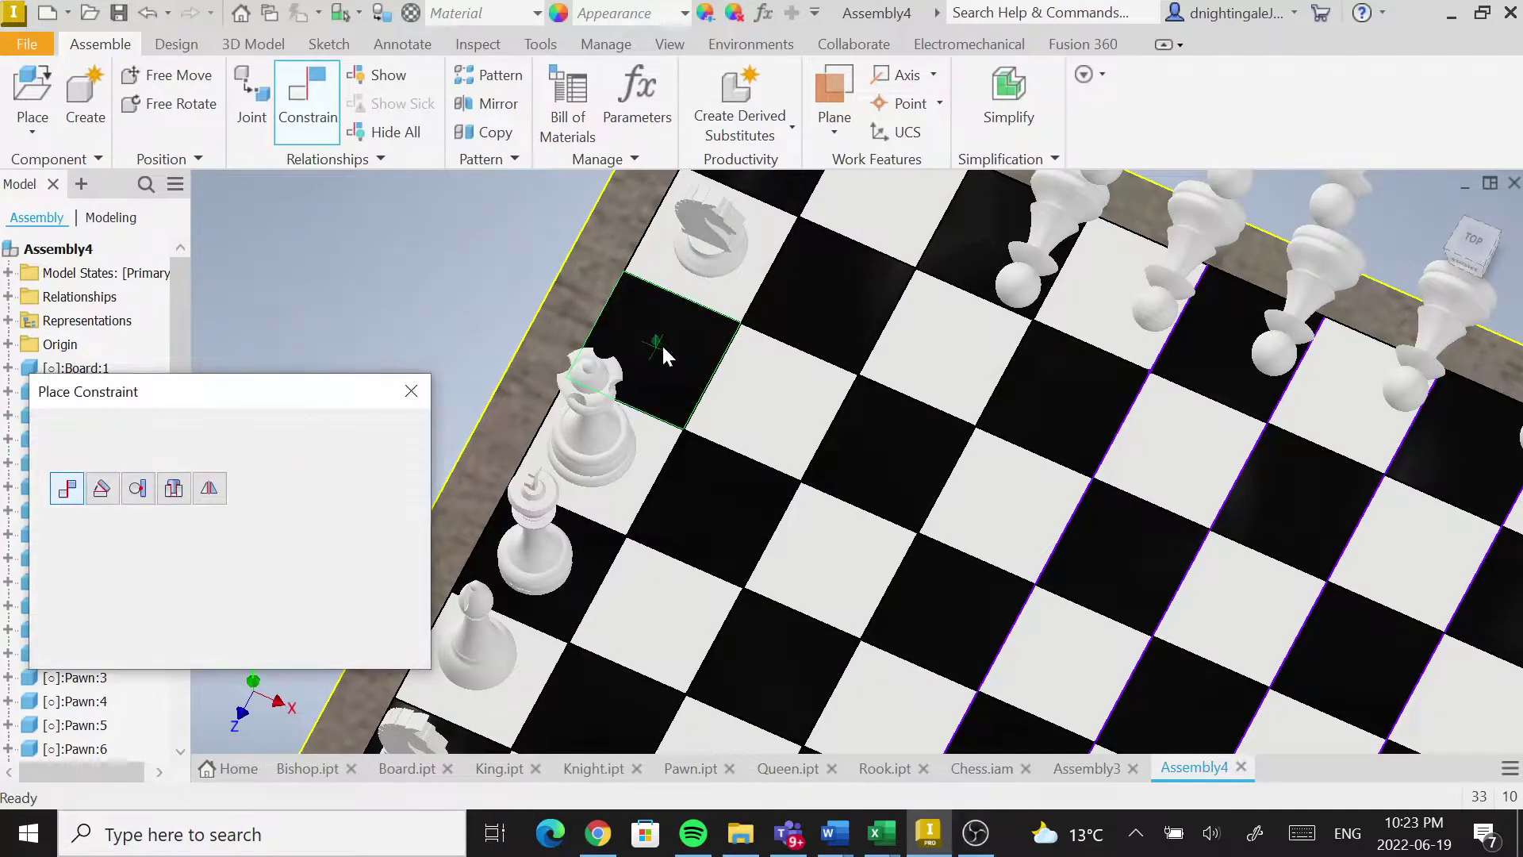
{"action": "scroll", "coordinate": [750, 402], "scroll_direction": "up", "scroll_amount": 5}
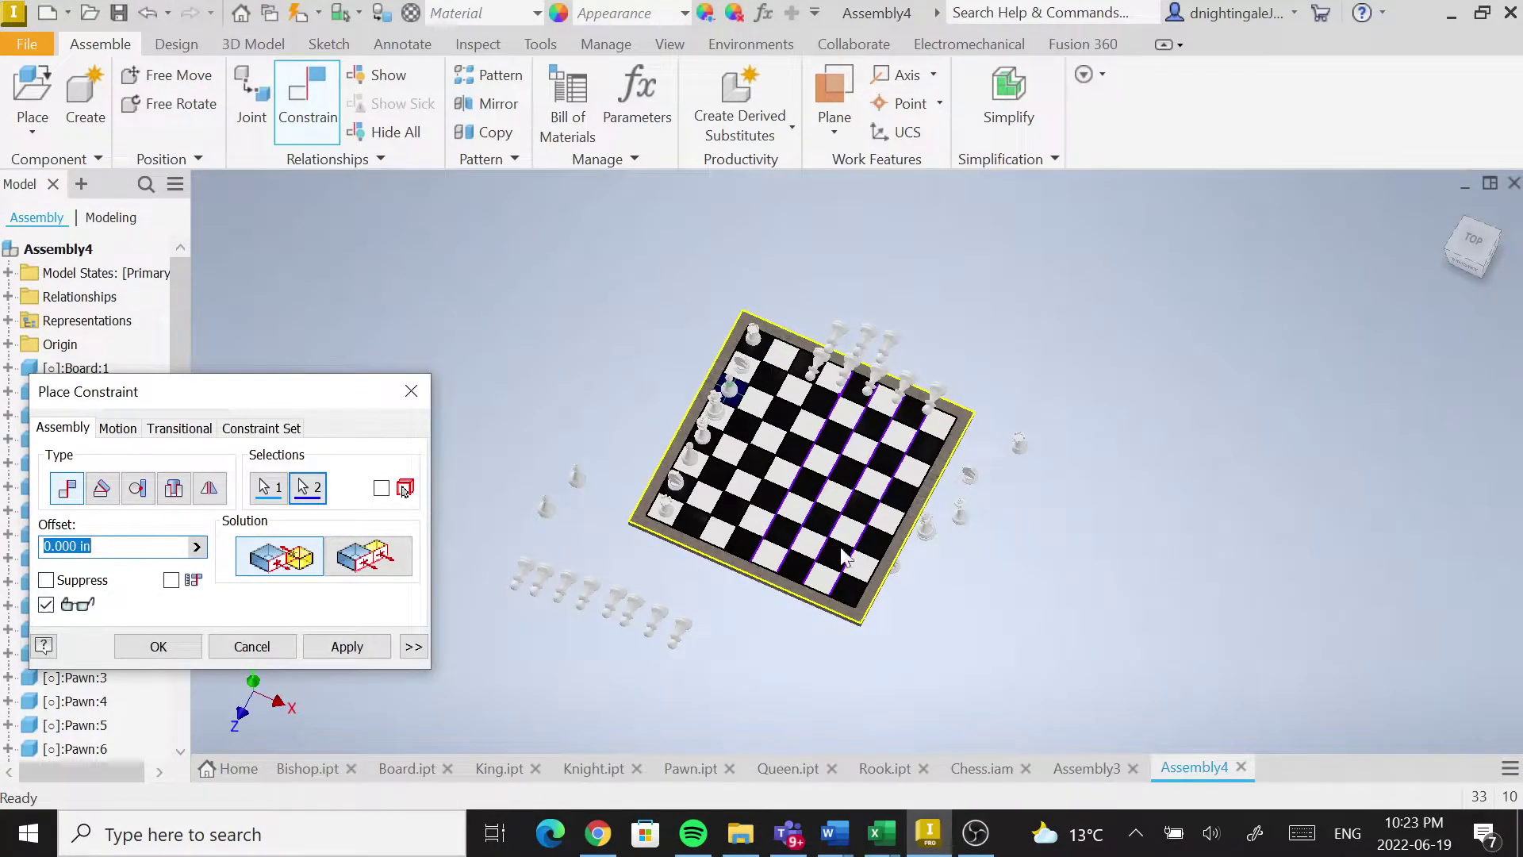
{"action": "left_click", "coordinate": [359, 649]}
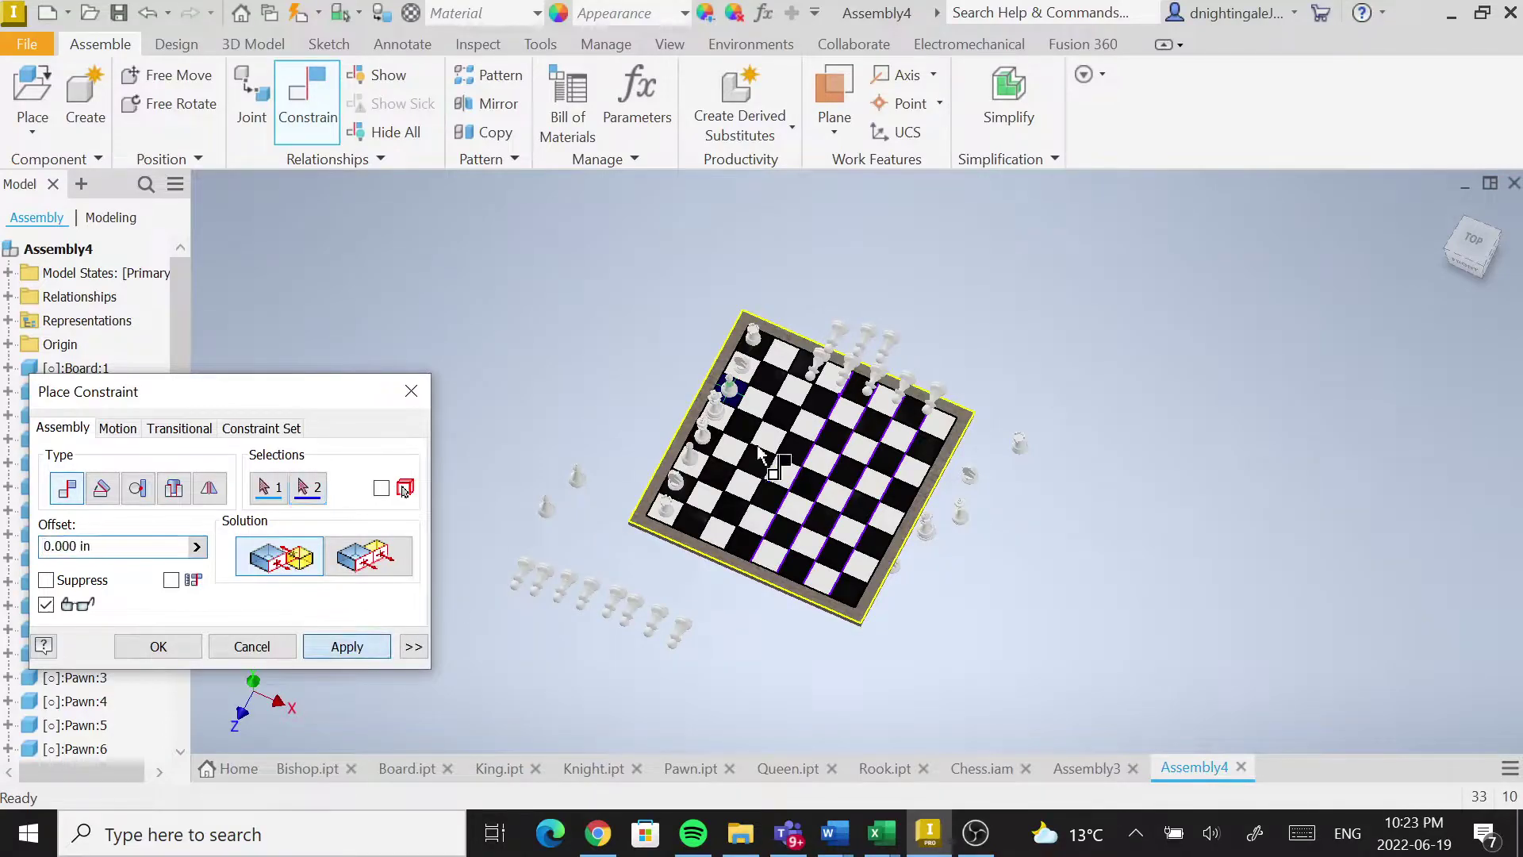
Mate the base of the loose pawn nearest the two spare bishops to the black second-row square in front of the white-corner rook.
{"action": "middle_click_drag", "start_coordinate": [845, 533], "coordinate": [698, 397], "text": "shift"}
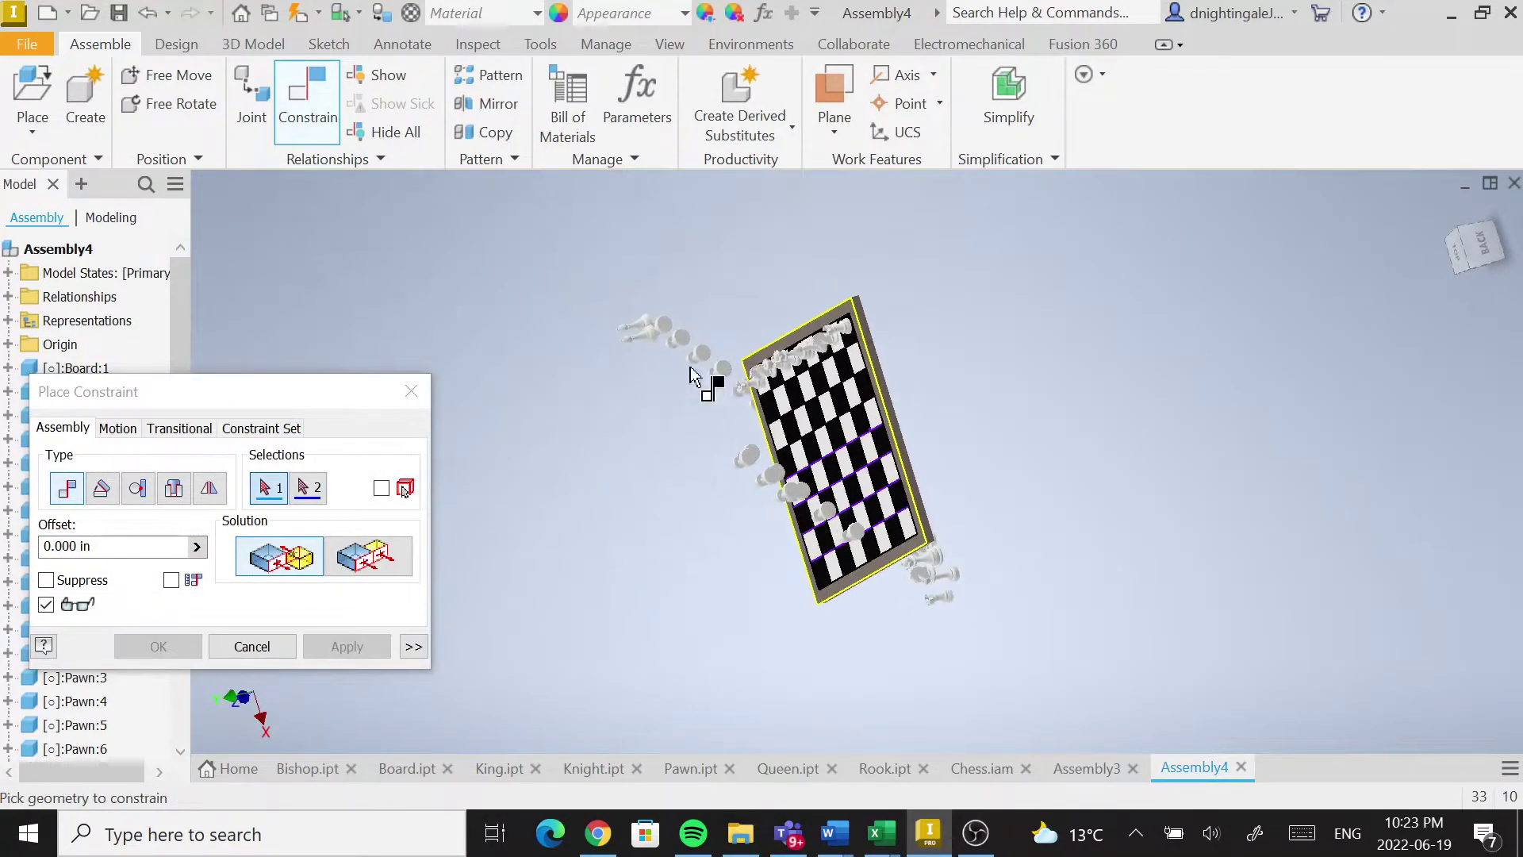
{"action": "scroll", "coordinate": [697, 373], "scroll_direction": "down", "scroll_amount": 5}
{"action": "left_click", "coordinate": [619, 238]}
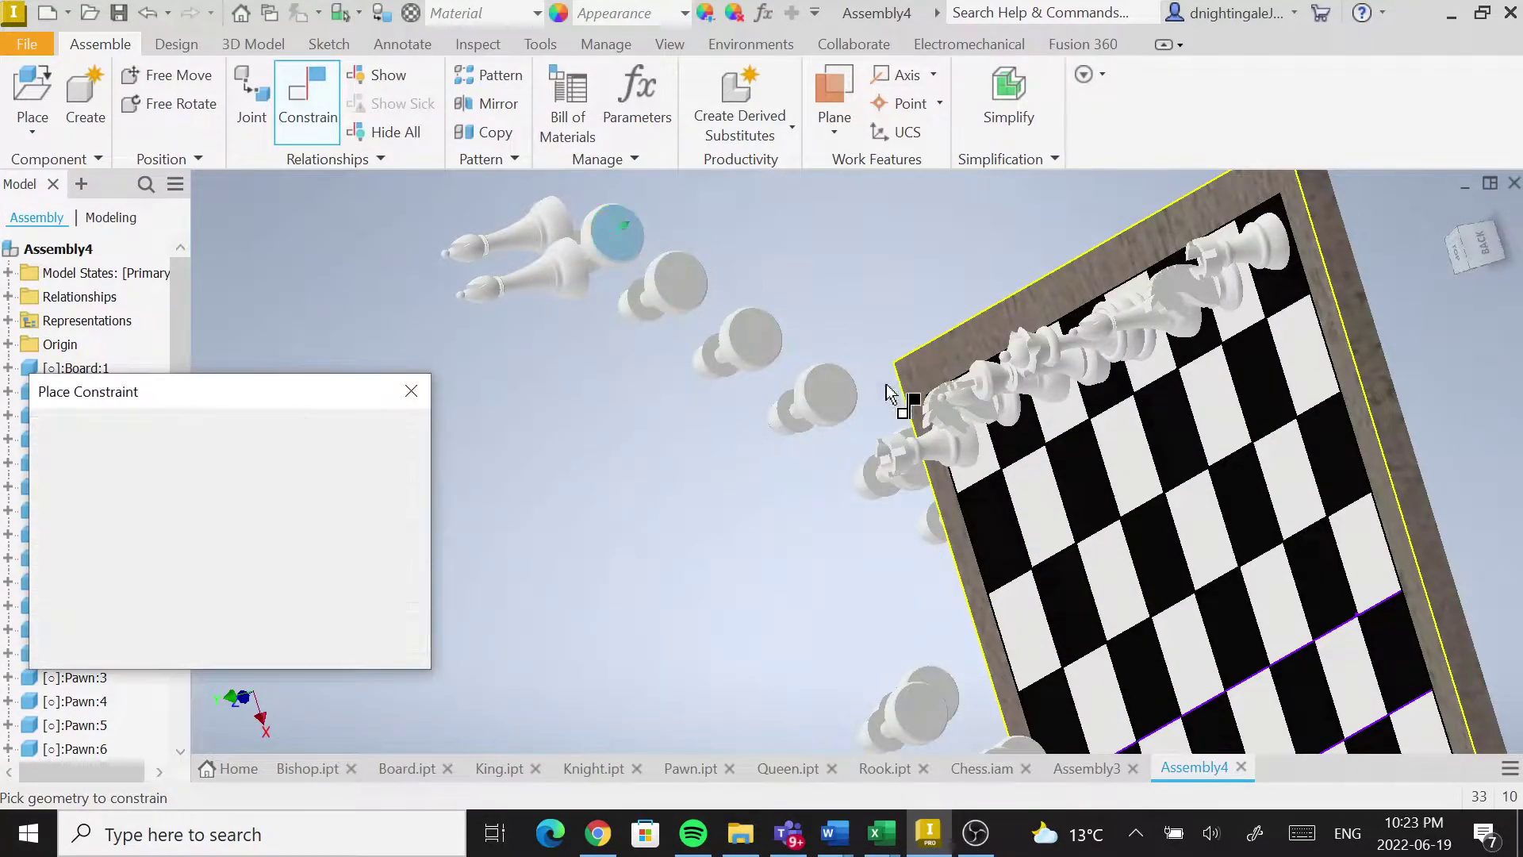
{"action": "left_click", "coordinate": [993, 533]}
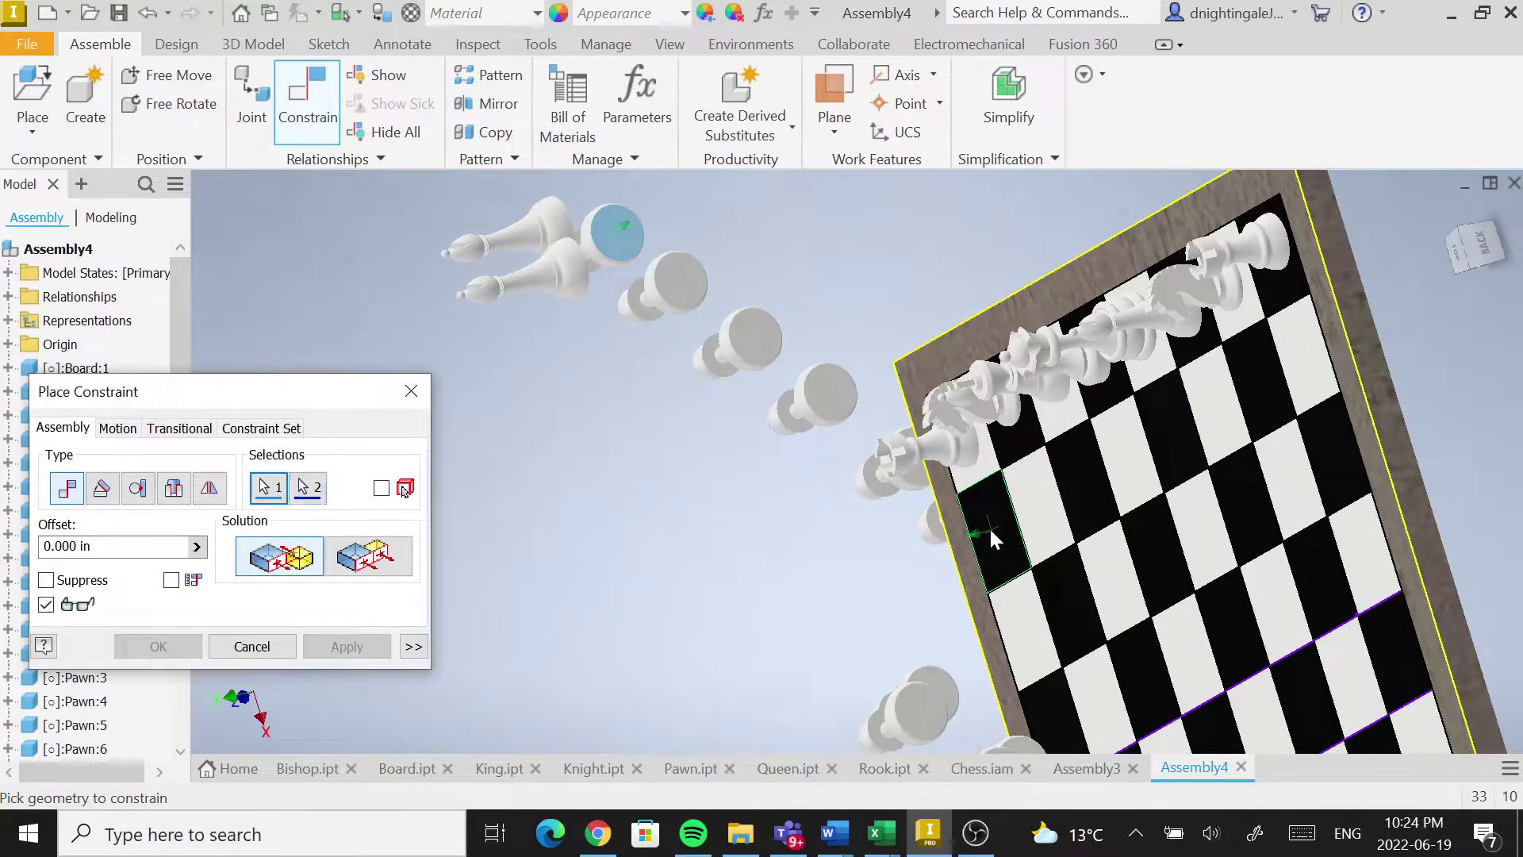
{"action": "left_click", "coordinate": [350, 649]}
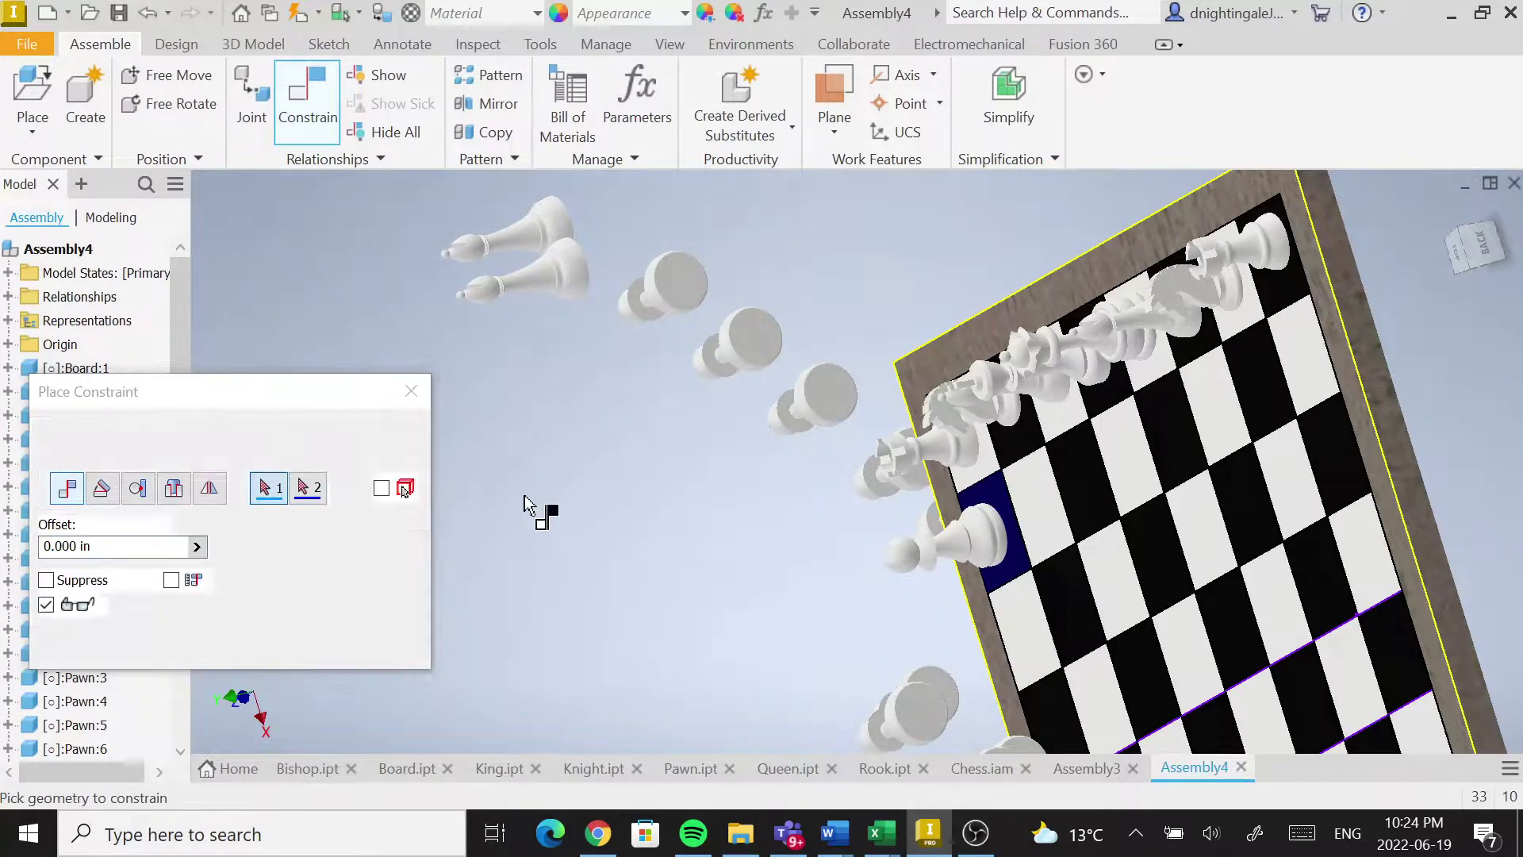
Mate the next two pawns' bases to the white second-row square before the knight and the black one before the bishop, on the king's side.
{"action": "left_click", "coordinate": [685, 293]}
{"action": "left_click", "coordinate": [1055, 507]}
{"action": "left_click", "coordinate": [349, 647]}
{"action": "left_click", "coordinate": [763, 349]}
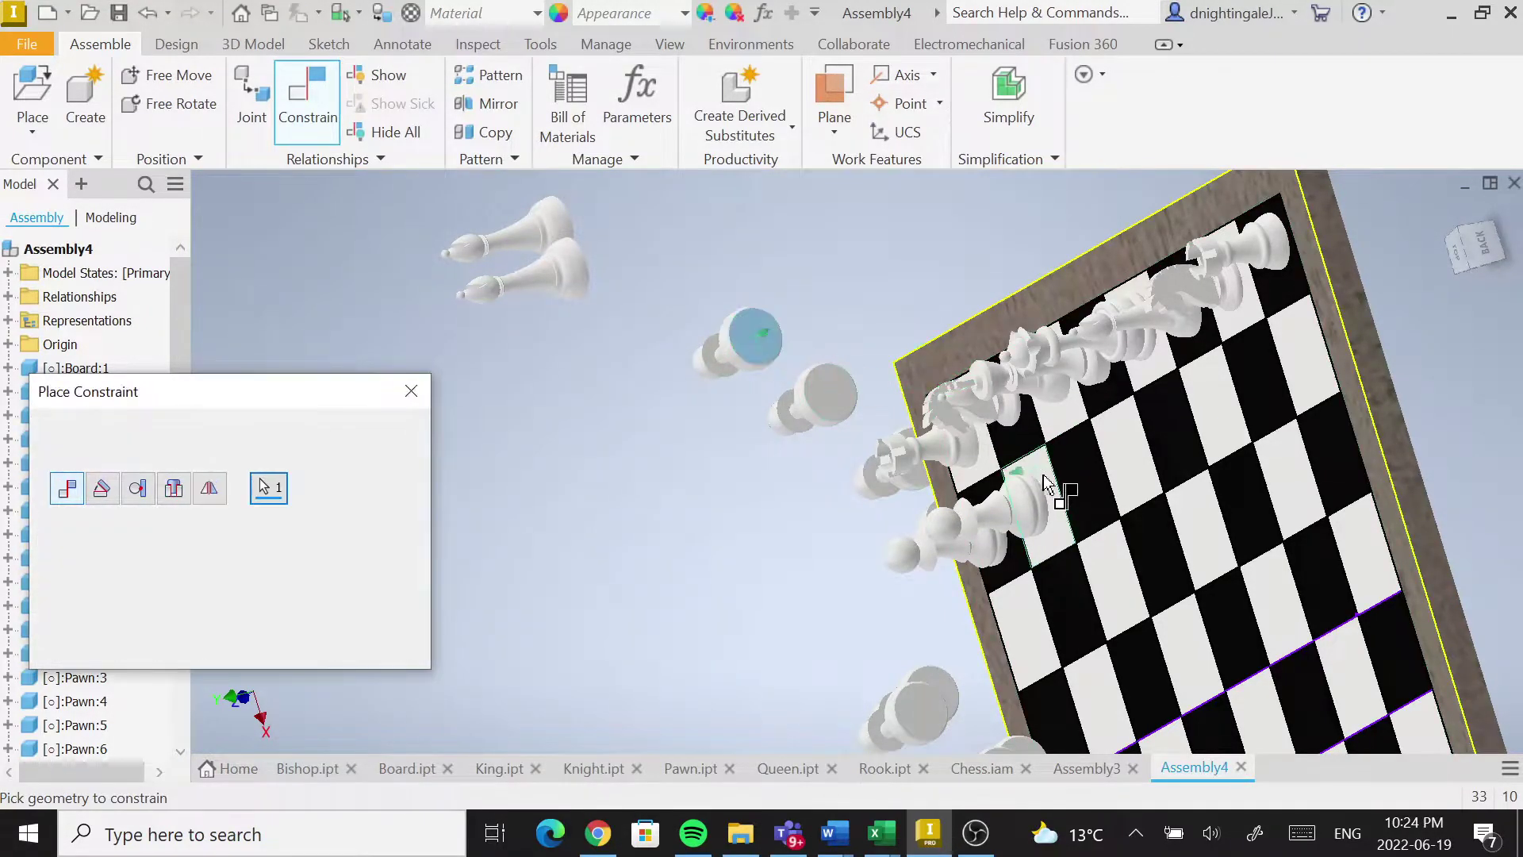
{"action": "left_click", "coordinate": [1095, 488]}
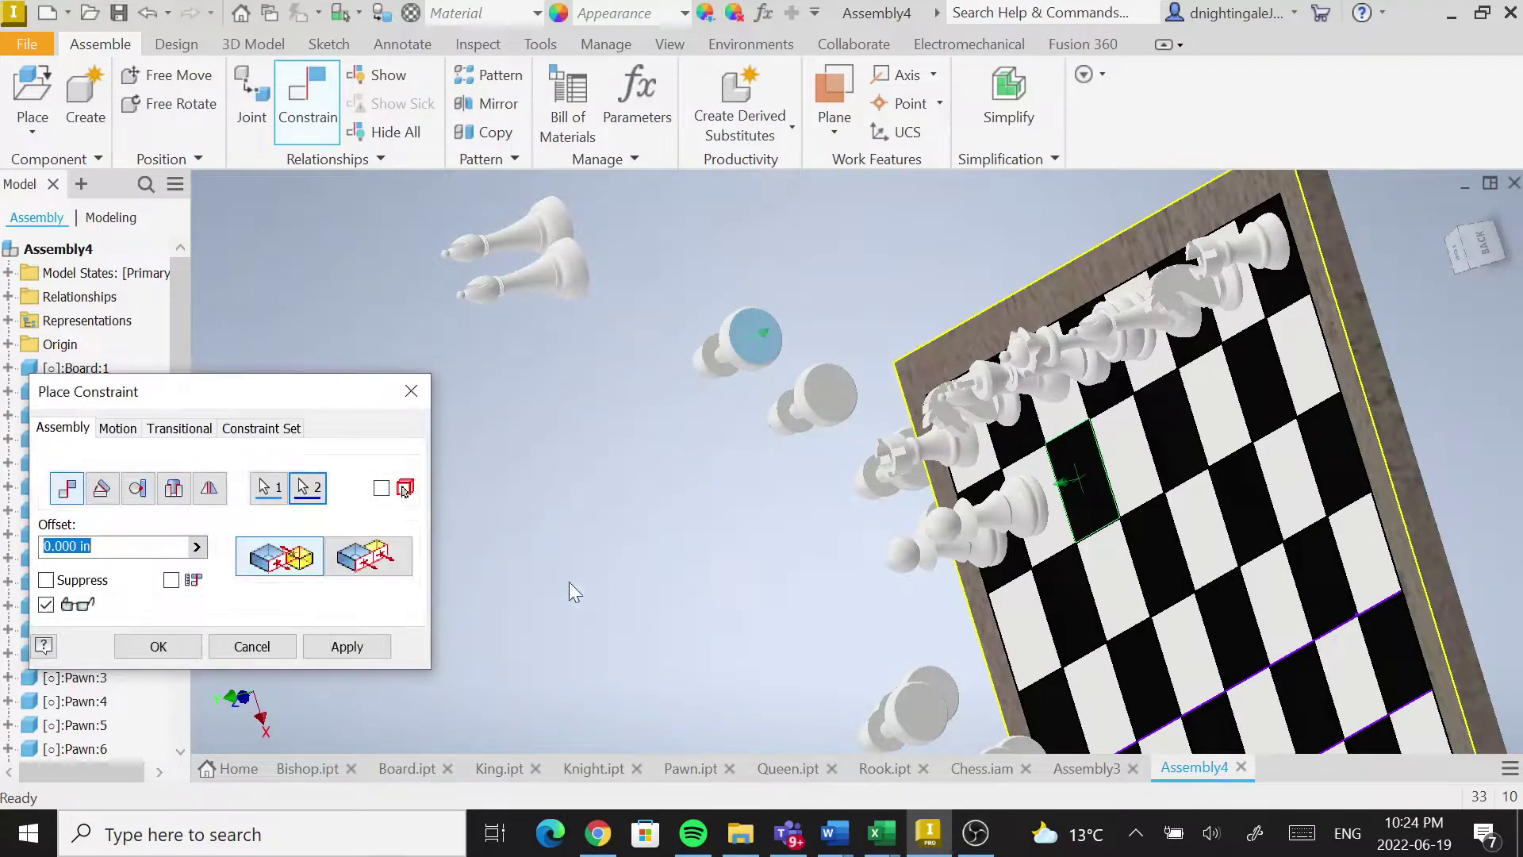
{"action": "left_click", "coordinate": [381, 644]}
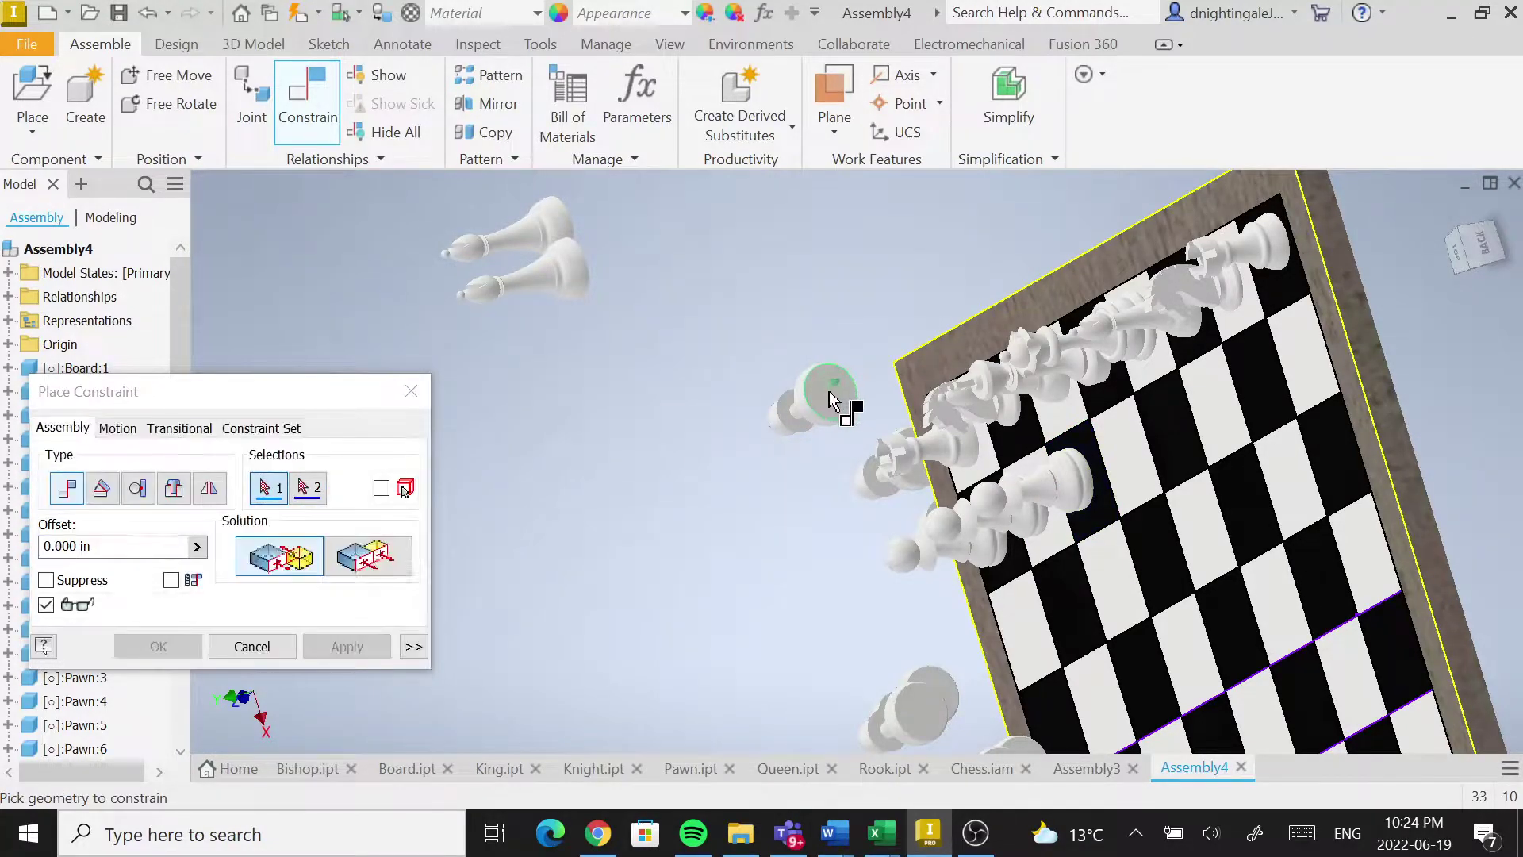
Mate two more pawns' bases to the white second-row square in front of the king and the black one in front of the queen.
{"action": "left_click", "coordinate": [832, 395]}
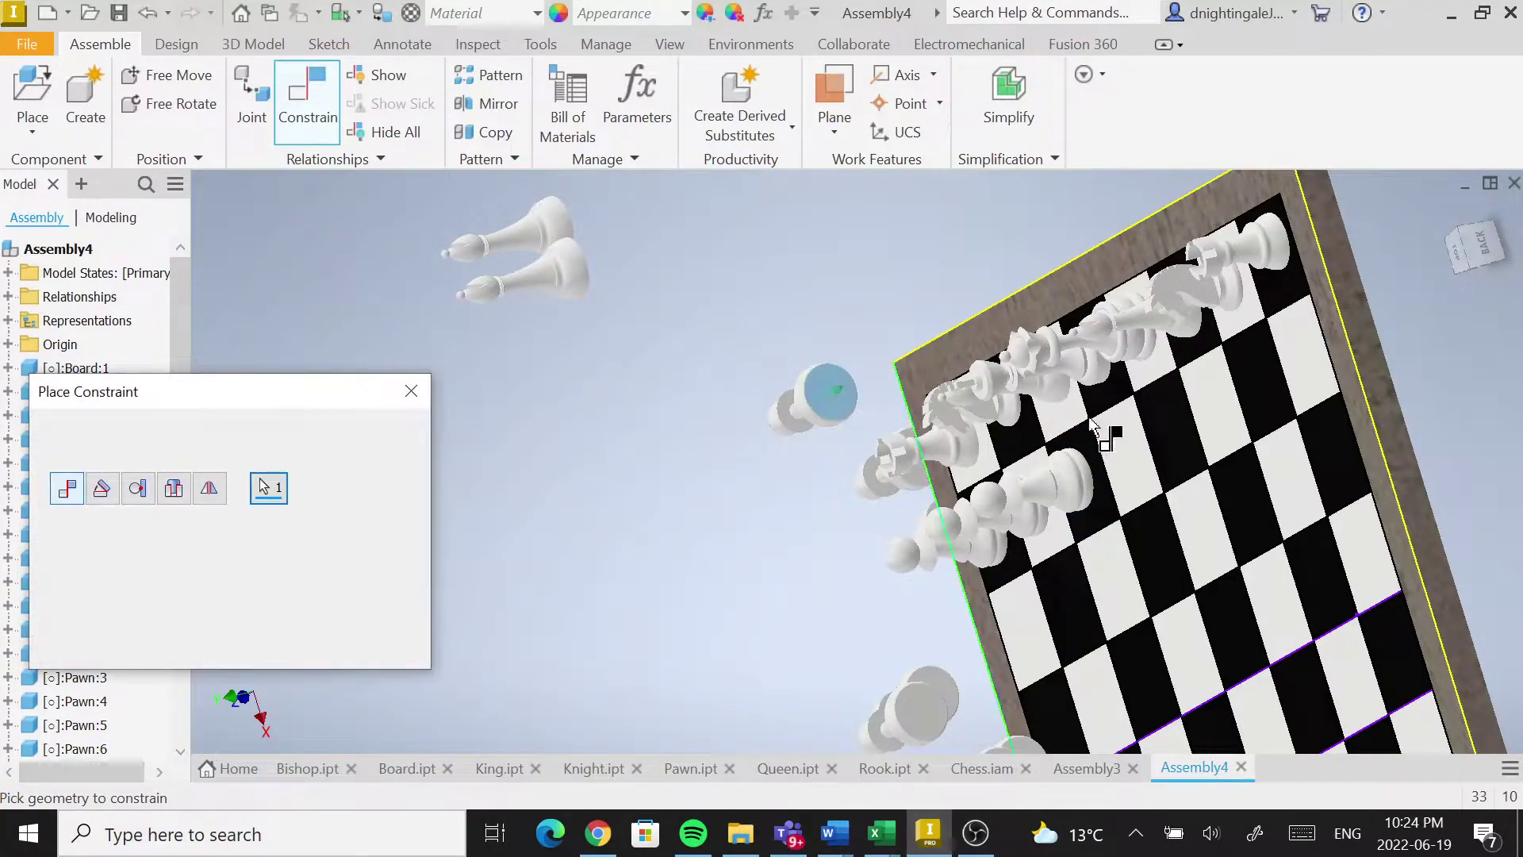
{"action": "left_click", "coordinate": [1122, 459]}
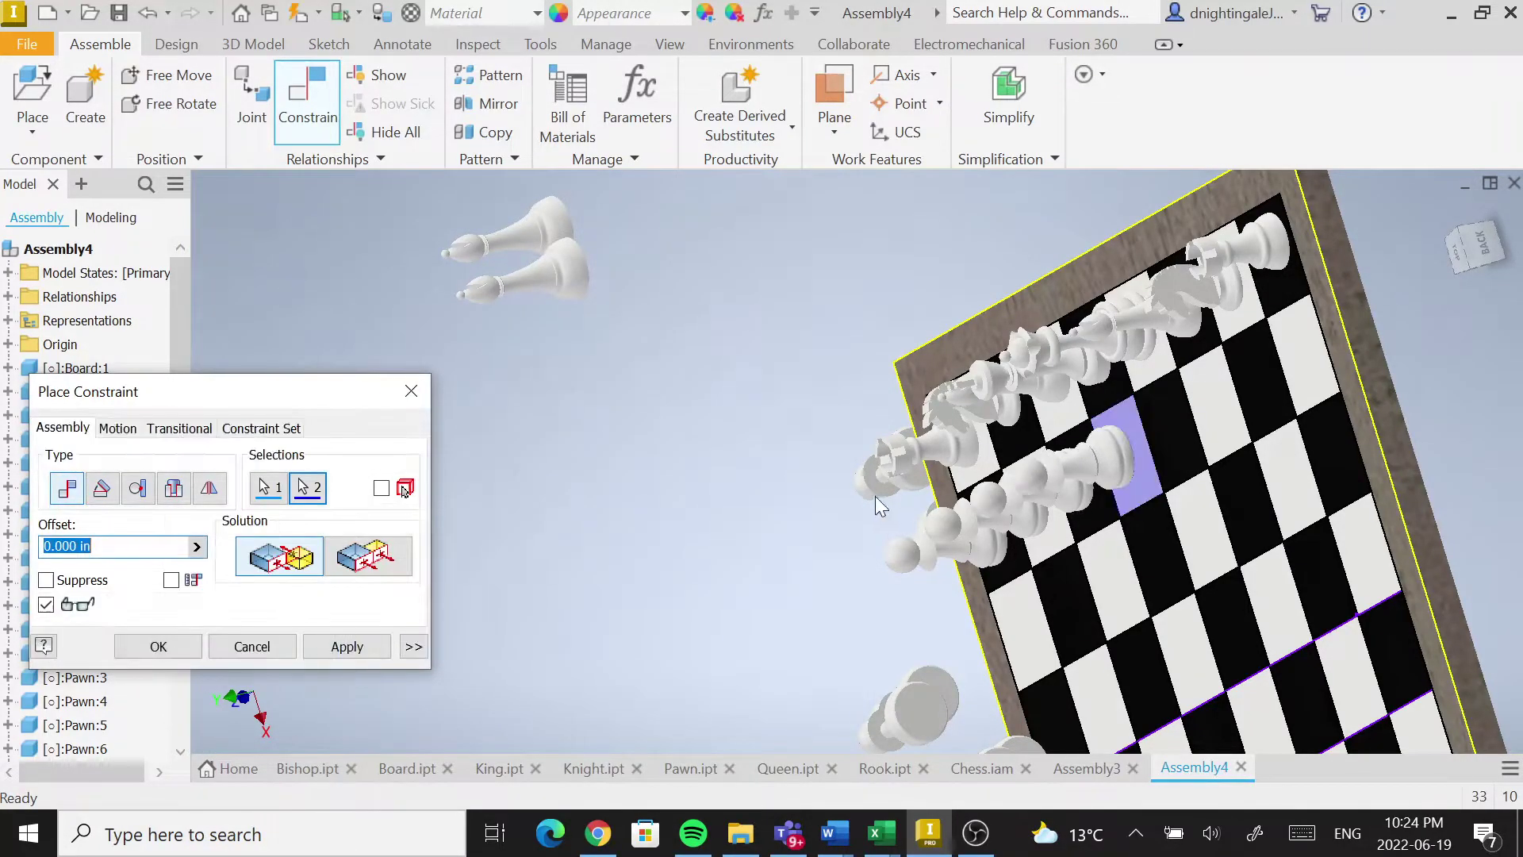
{"action": "middle_click_drag", "start_coordinate": [792, 527], "coordinate": [686, 432]}
{"action": "left_click", "coordinate": [342, 644]}
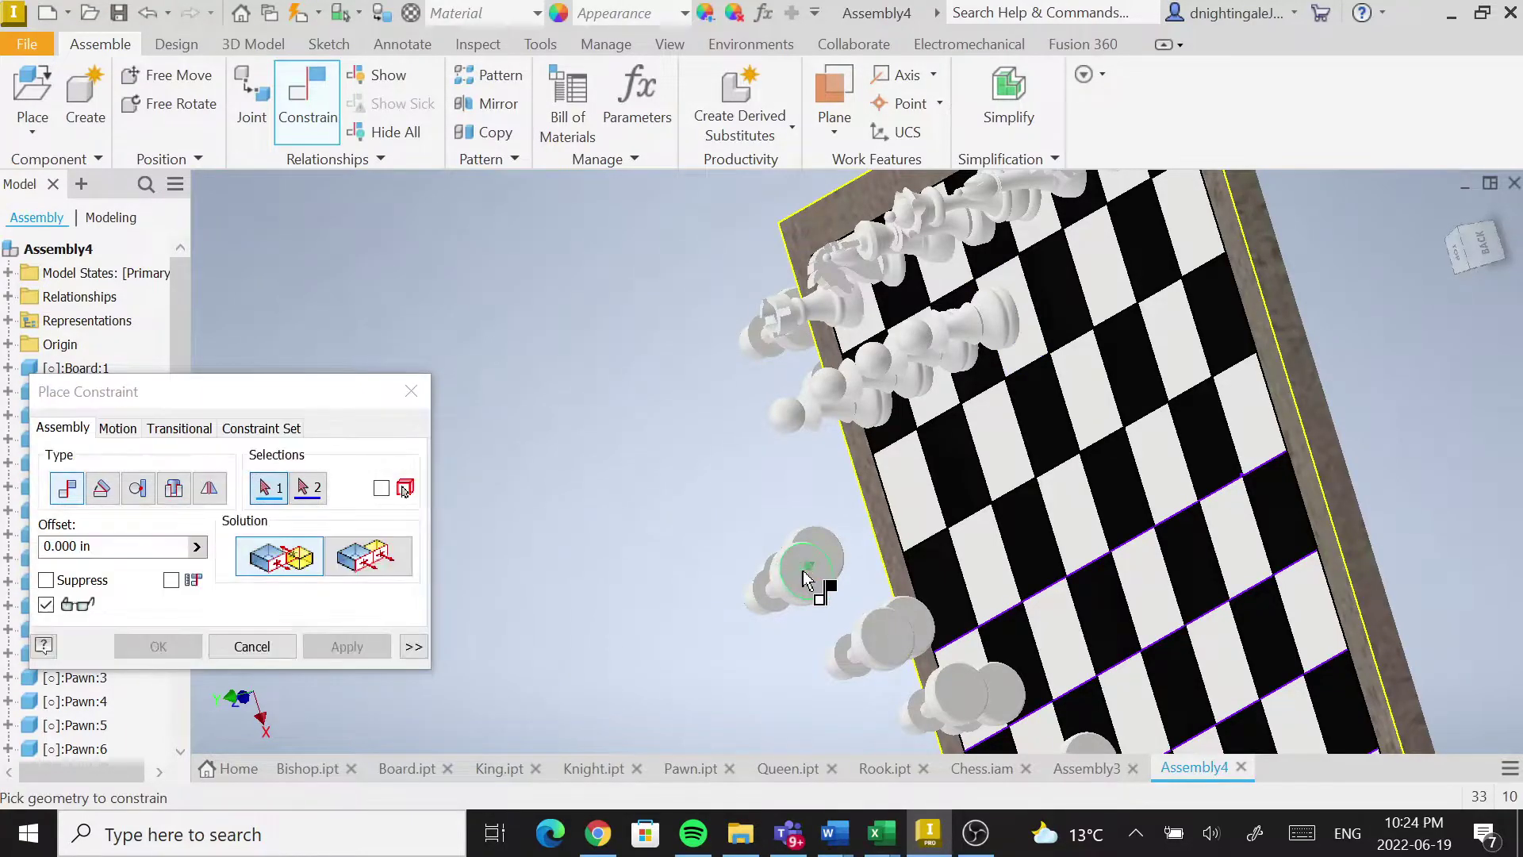
{"action": "left_click", "coordinate": [804, 572]}
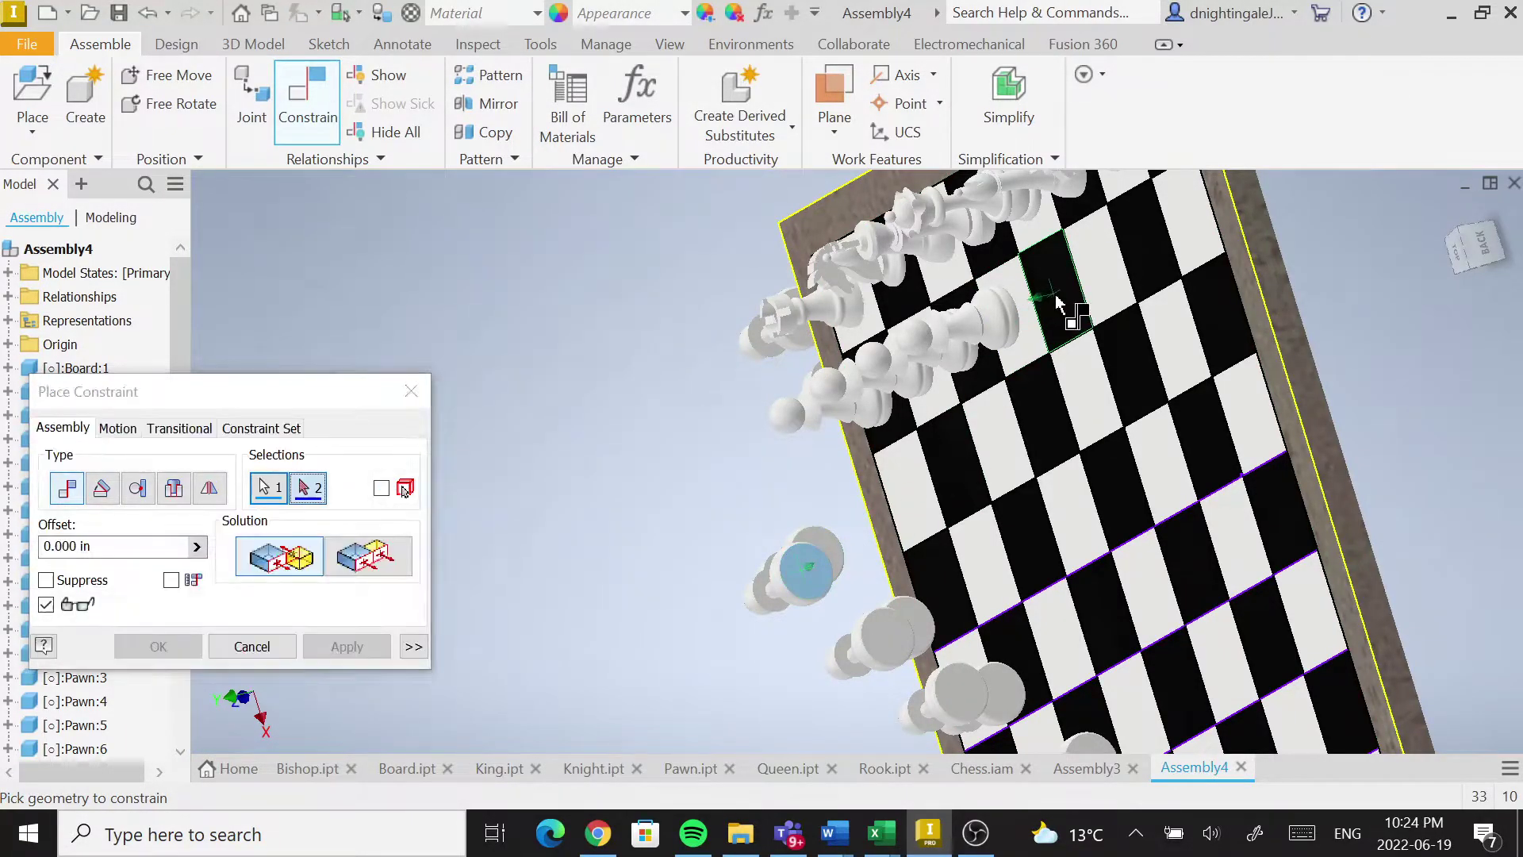
{"action": "key", "text": "Return"}
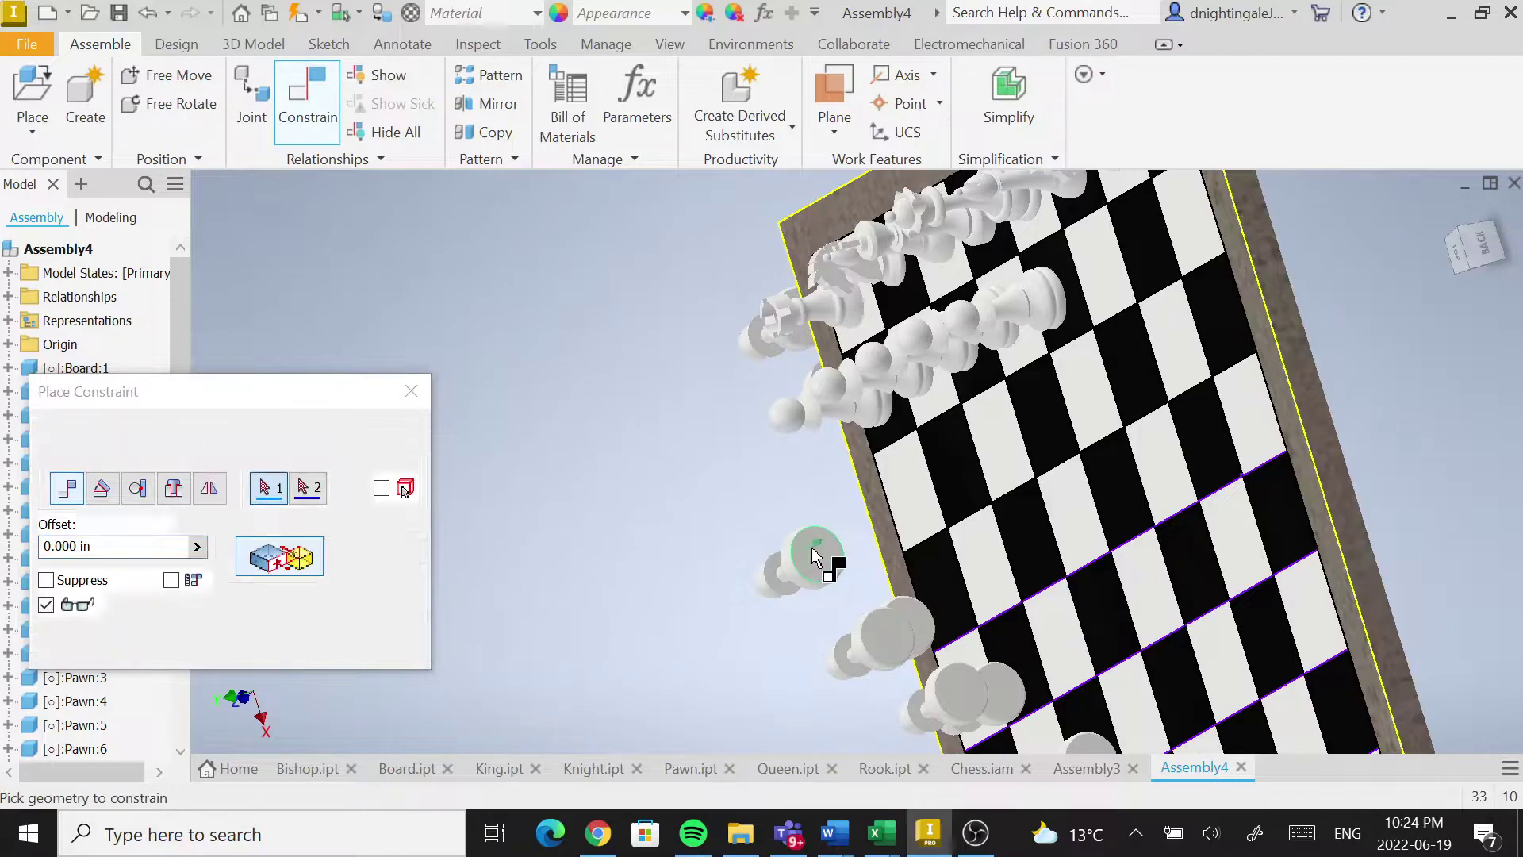
Mate two more pawns' bases to the white second-row square before the queen-side bishop and the black one before the neighbouring knight.
{"action": "left_click", "coordinate": [829, 565]}
{"action": "left_click", "coordinate": [1107, 274]}
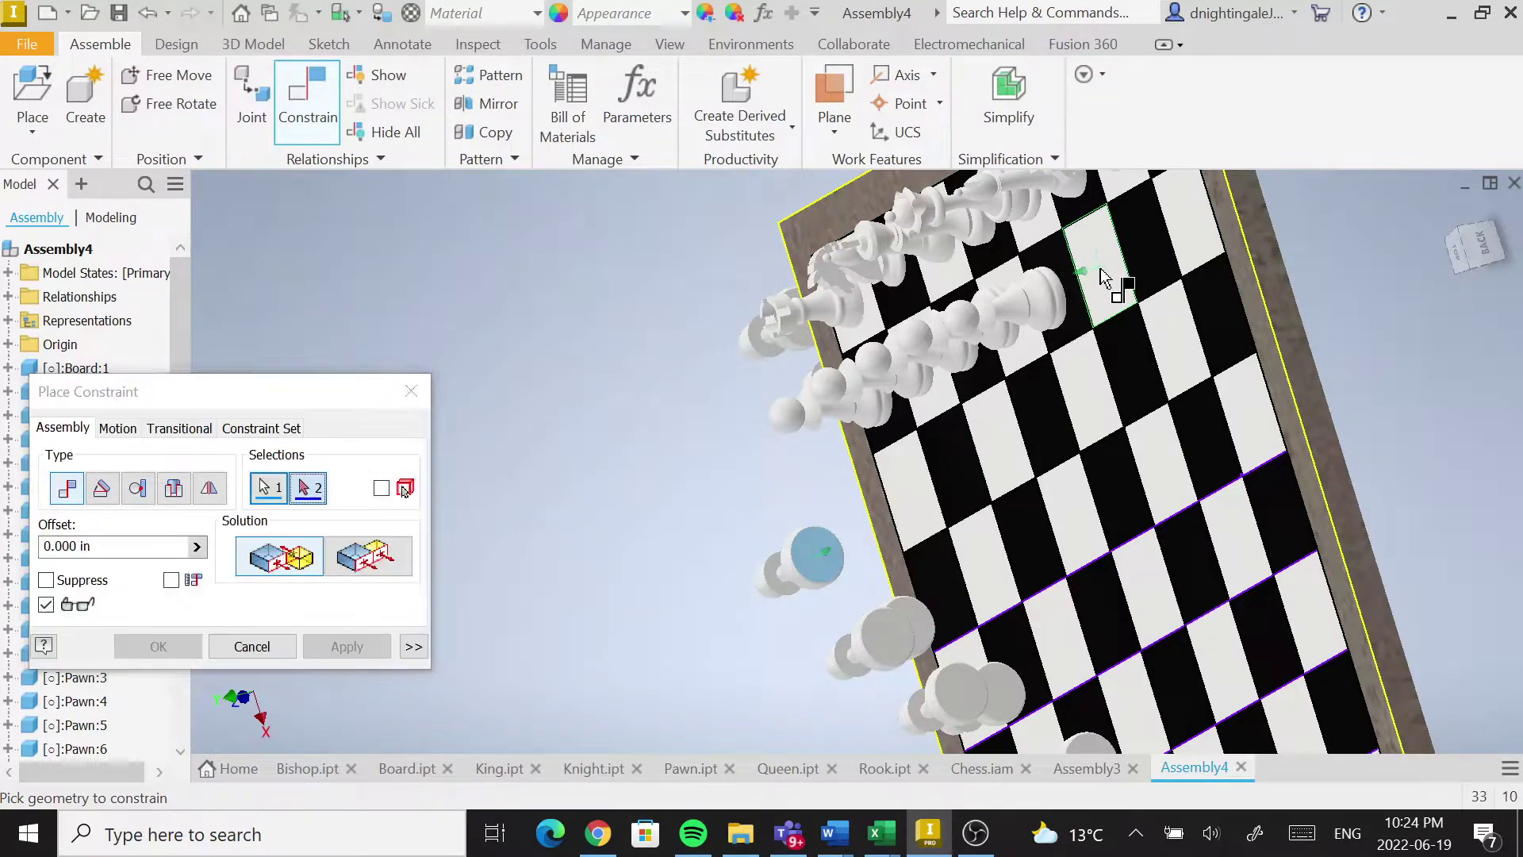
{"action": "key", "text": "Return"}
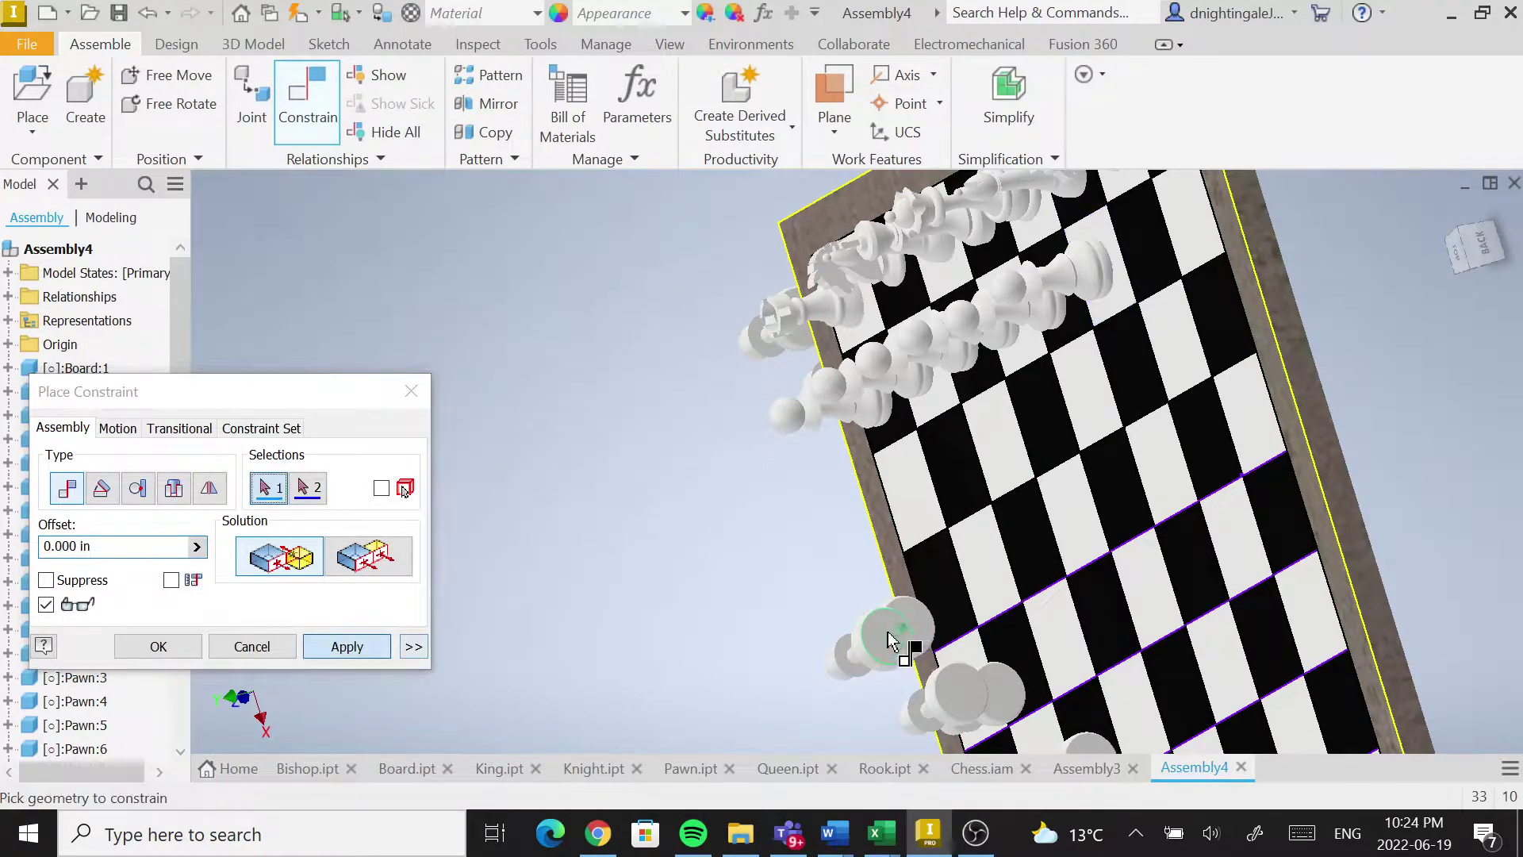
{"action": "left_click", "coordinate": [886, 639]}
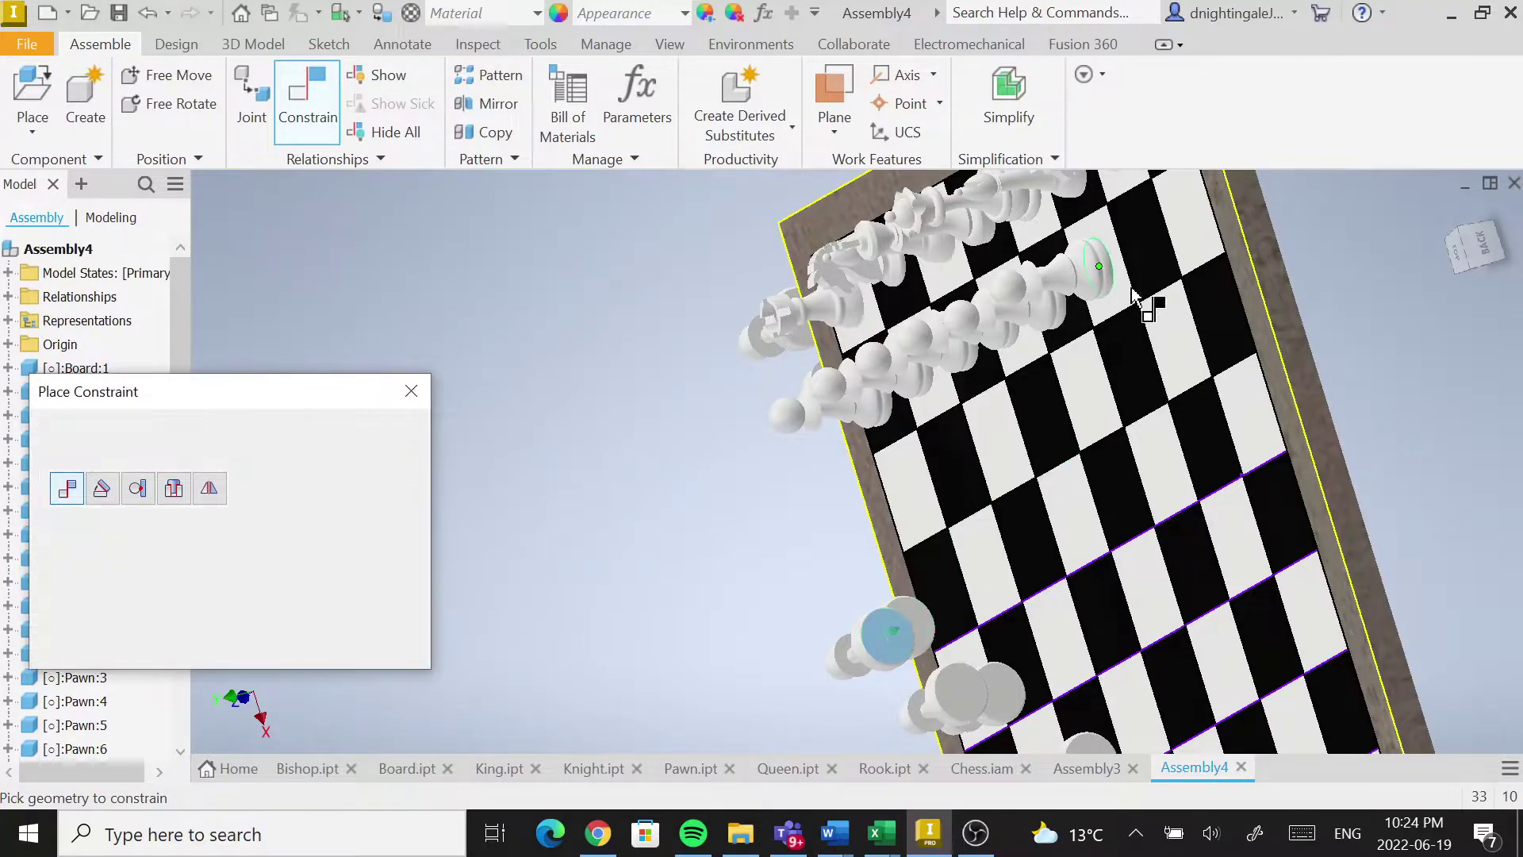
{"action": "left_click", "coordinate": [1144, 249]}
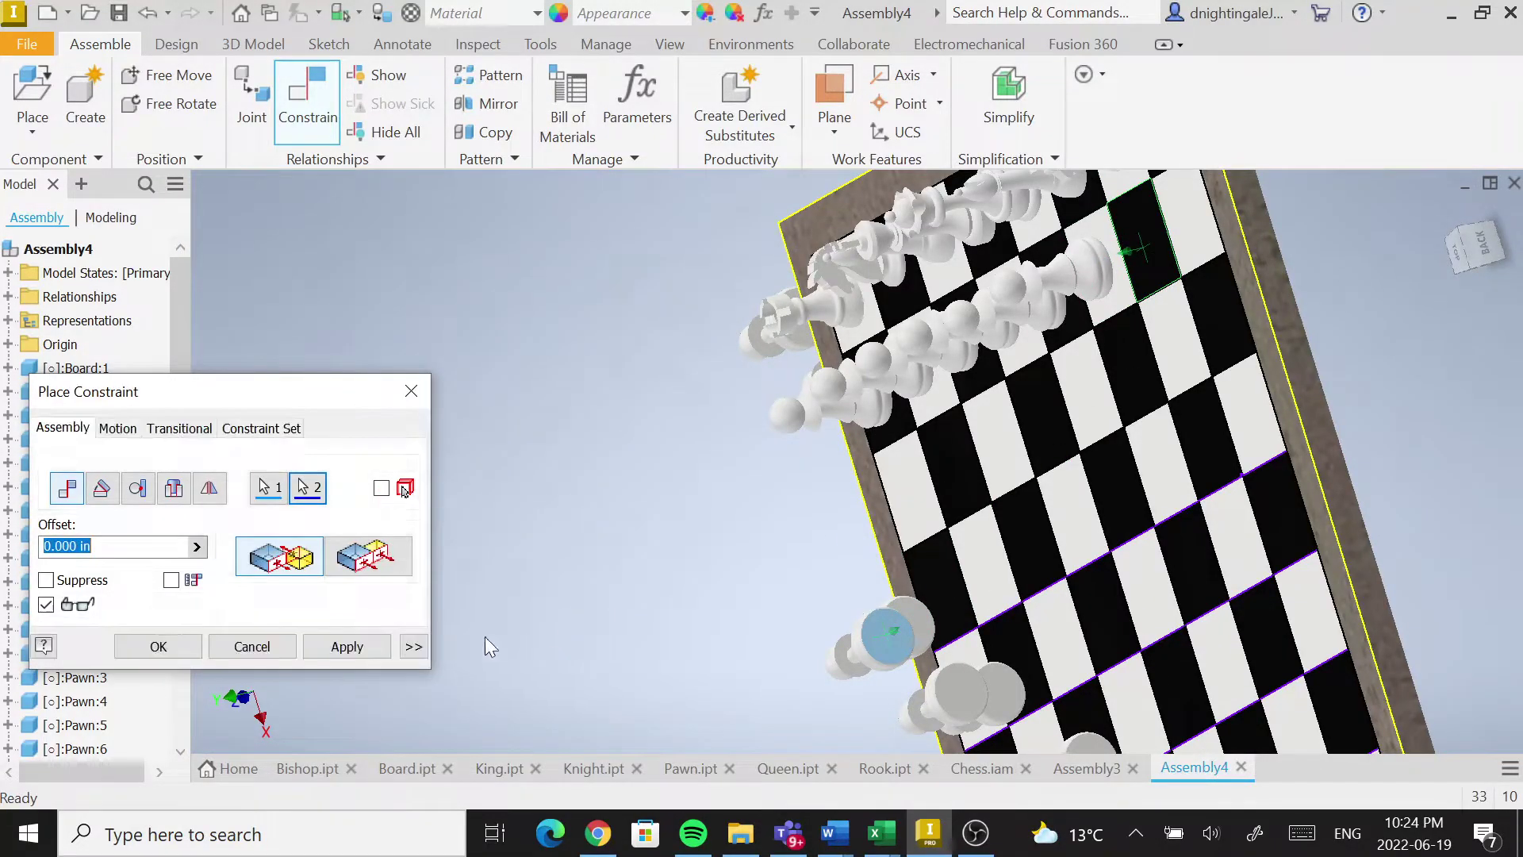
{"action": "left_click", "coordinate": [346, 646]}
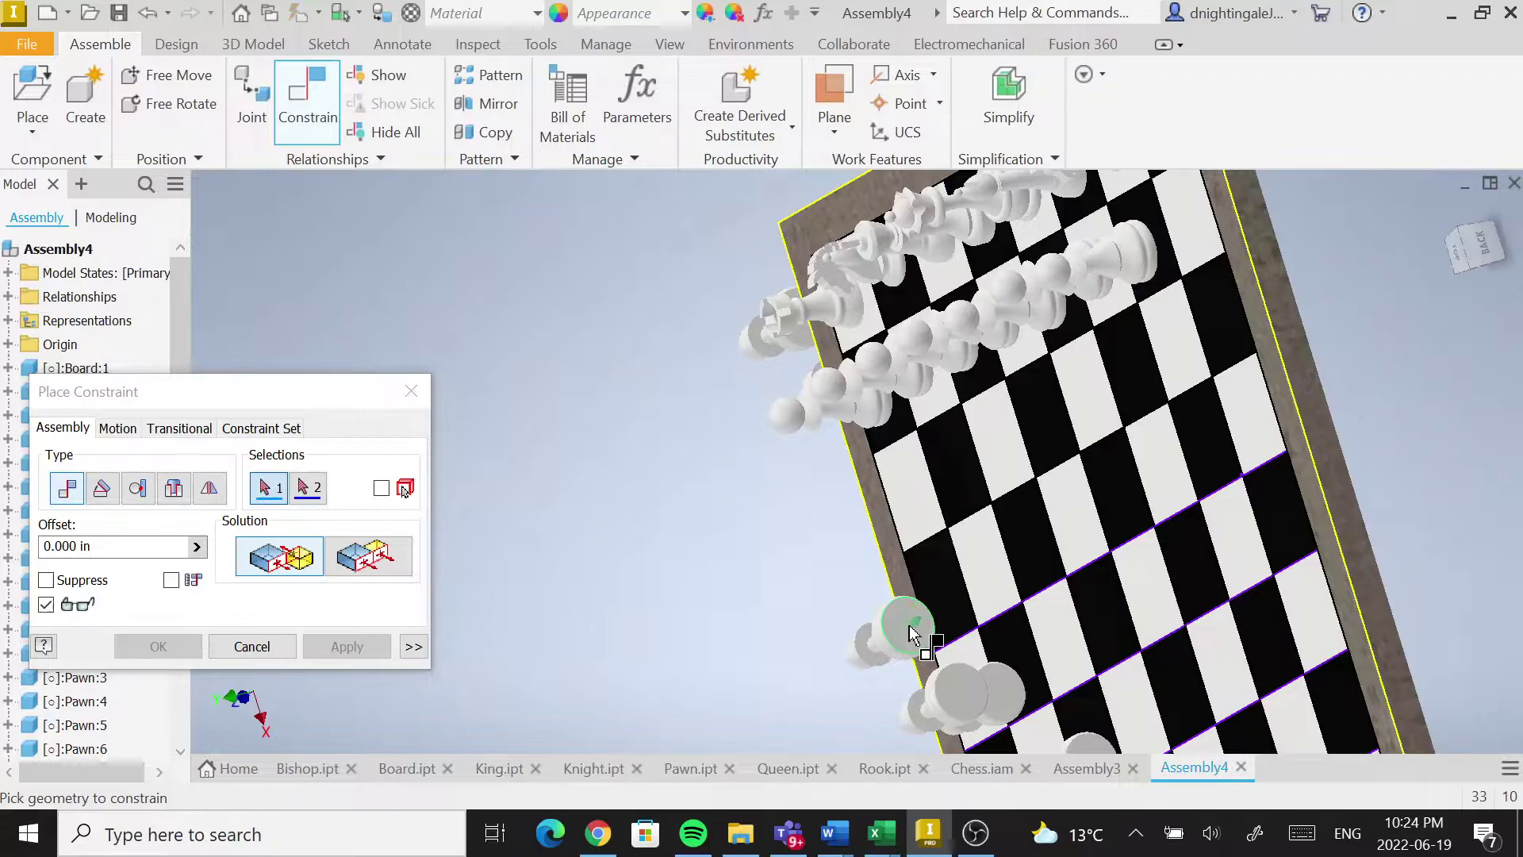
Mate an eighth pawn's base to the white second-row square in front of the black-corner rook, completing the pawn row.
{"action": "left_click", "coordinate": [911, 629]}
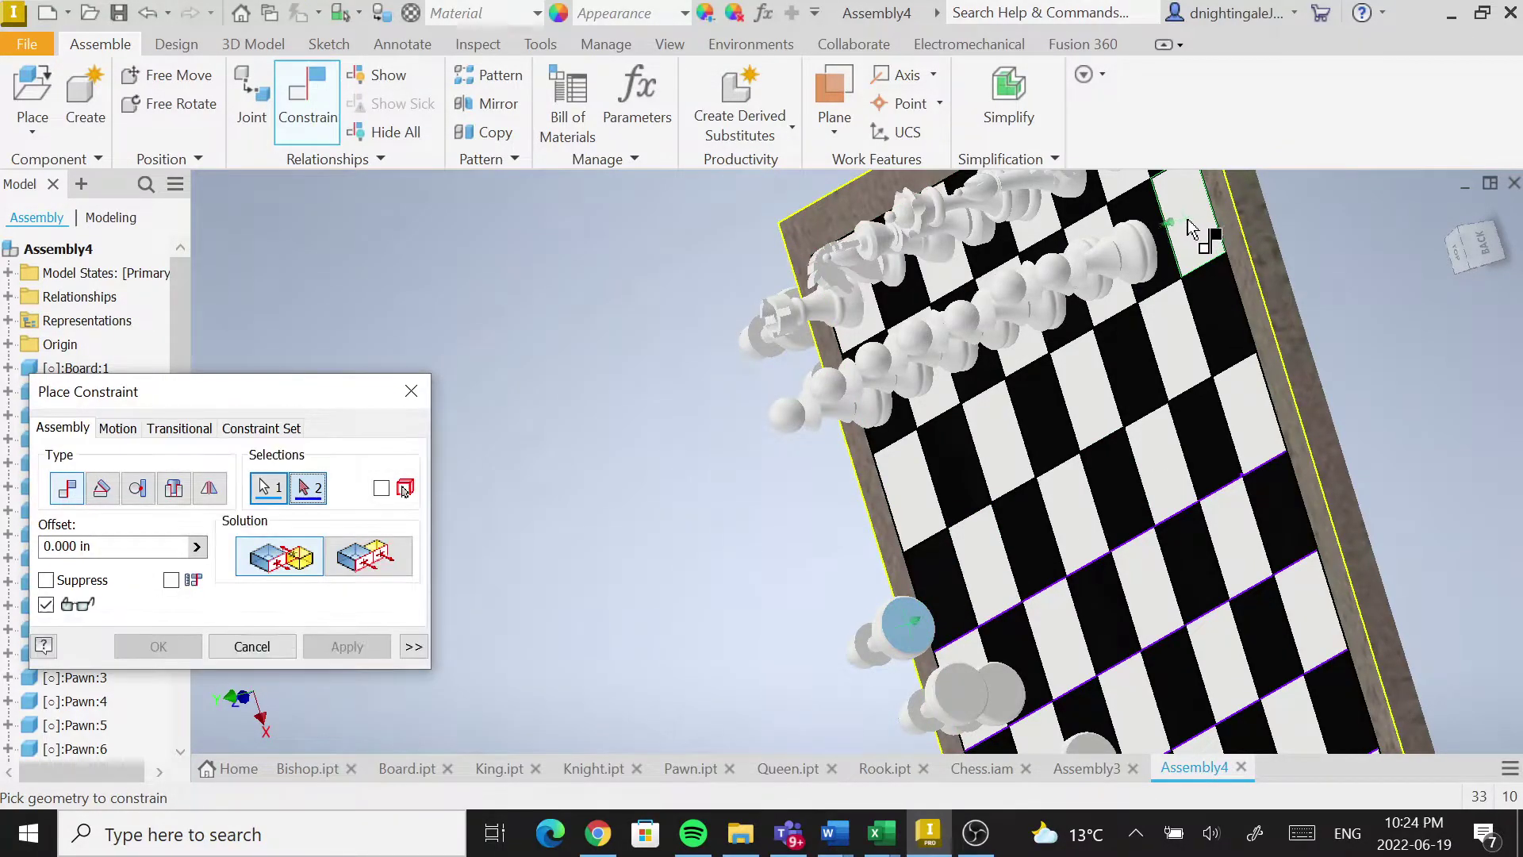
{"action": "middle_click_drag", "start_coordinate": [1098, 330], "coordinate": [797, 287]}
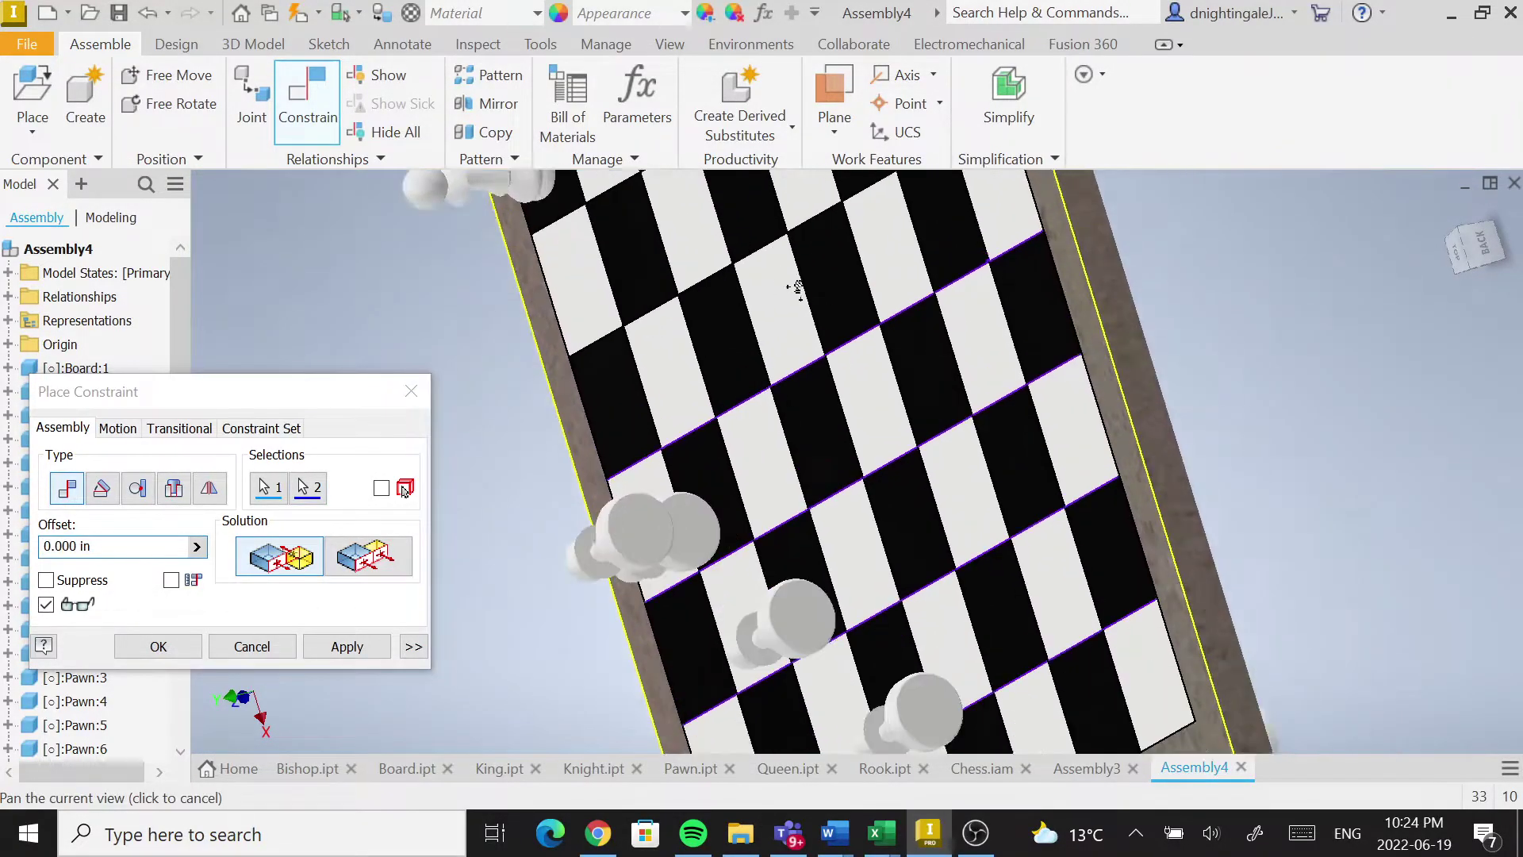
{"action": "scroll", "coordinate": [924, 606], "scroll_direction": "down", "scroll_amount": 5}
{"action": "scroll", "coordinate": [940, 608], "scroll_direction": "up", "scroll_amount": 5}
{"action": "scroll", "coordinate": [530, 484], "scroll_direction": "down", "scroll_amount": 1}
{"action": "left_click", "coordinate": [354, 659]}
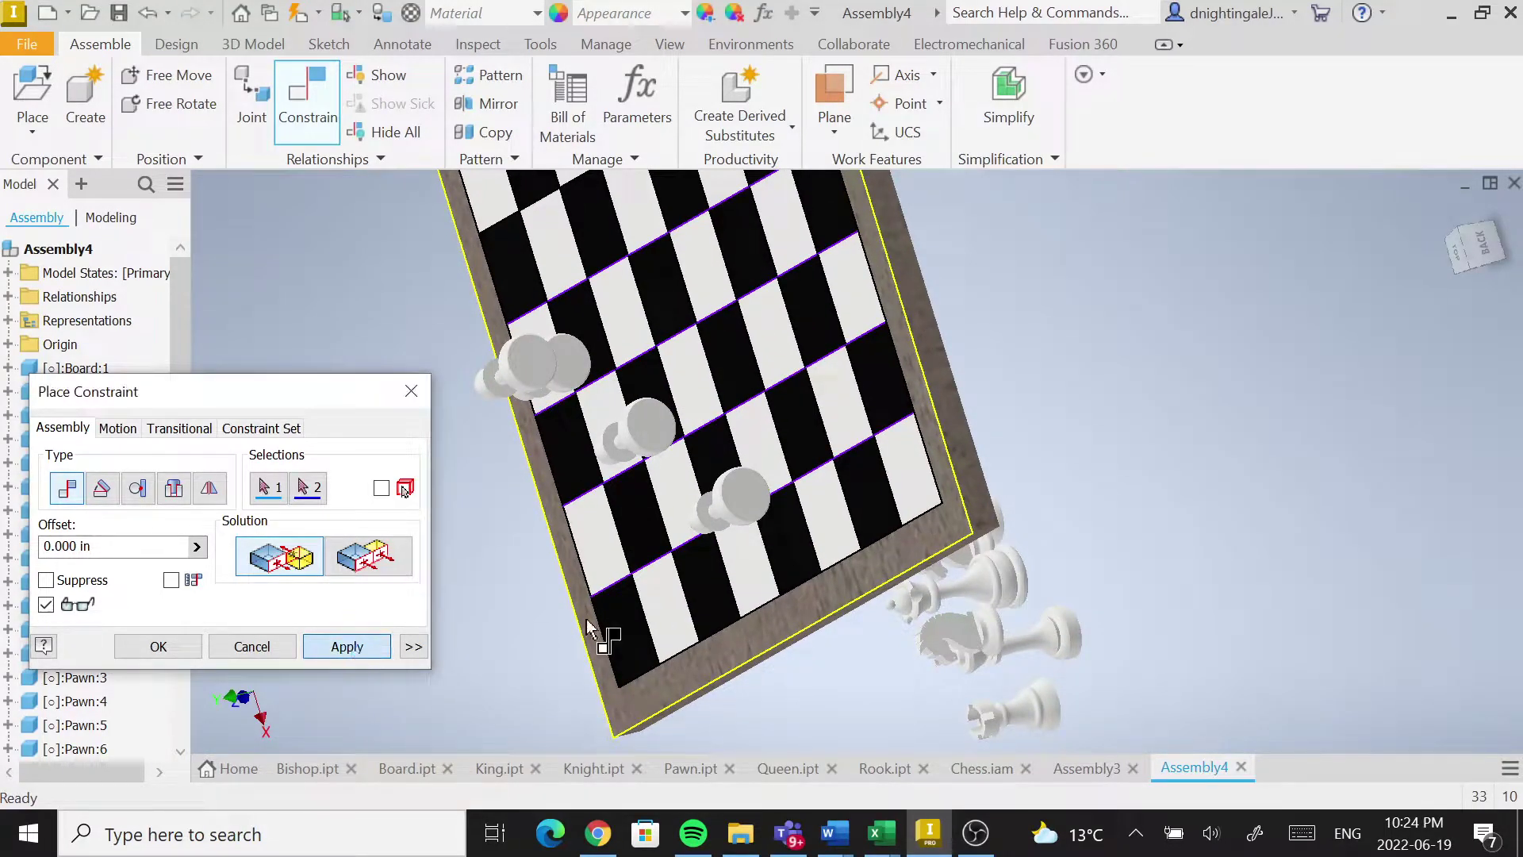
At the board's empty end, mate two pawns' bases to the black second-row square before the white corner and the white square beside it.
{"action": "left_click", "coordinate": [773, 484]}
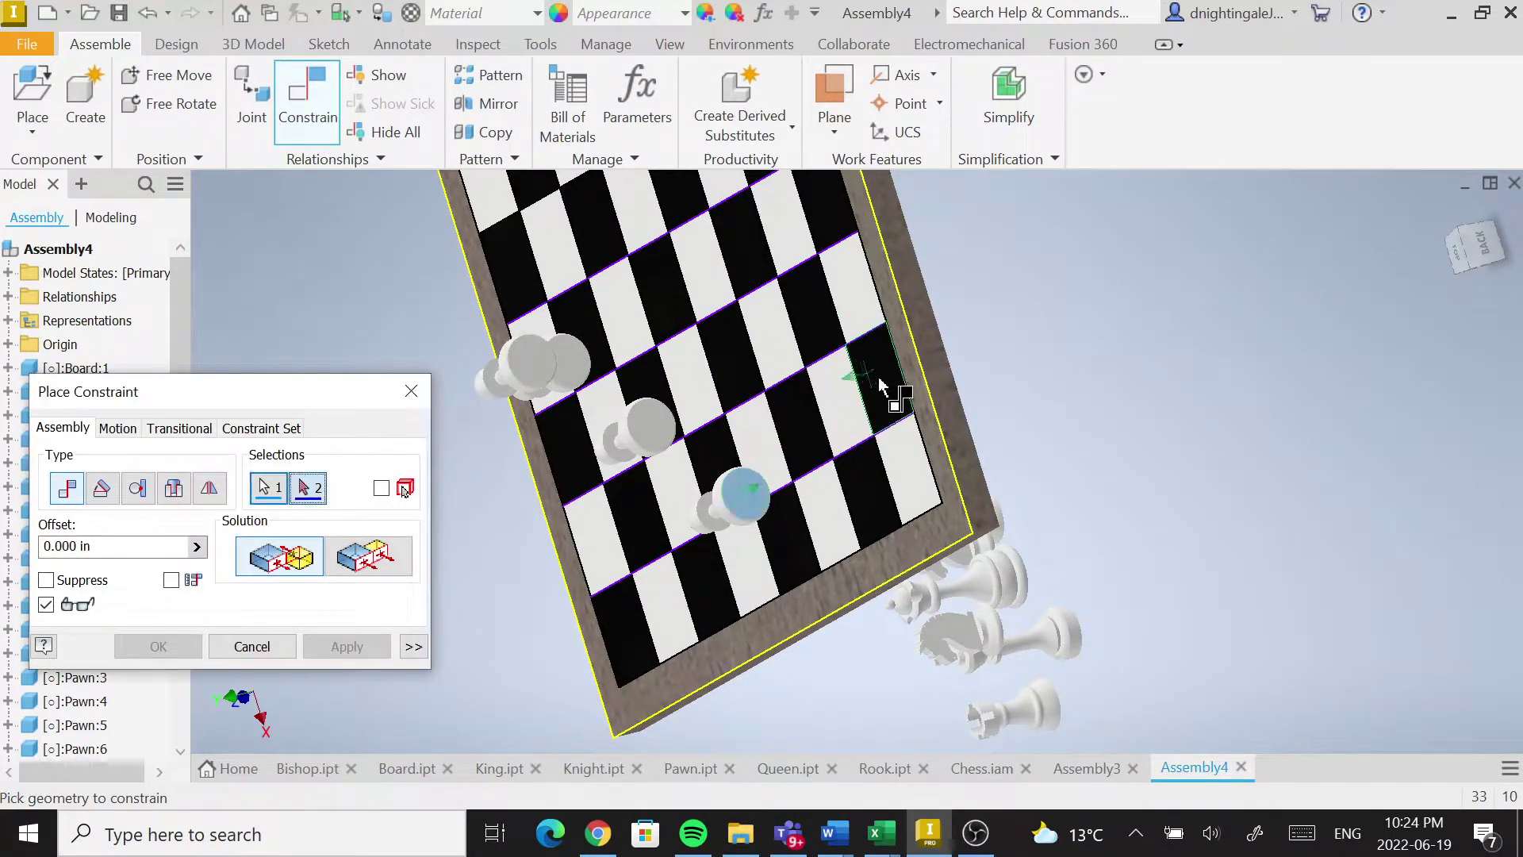
{"action": "left_click", "coordinate": [880, 387]}
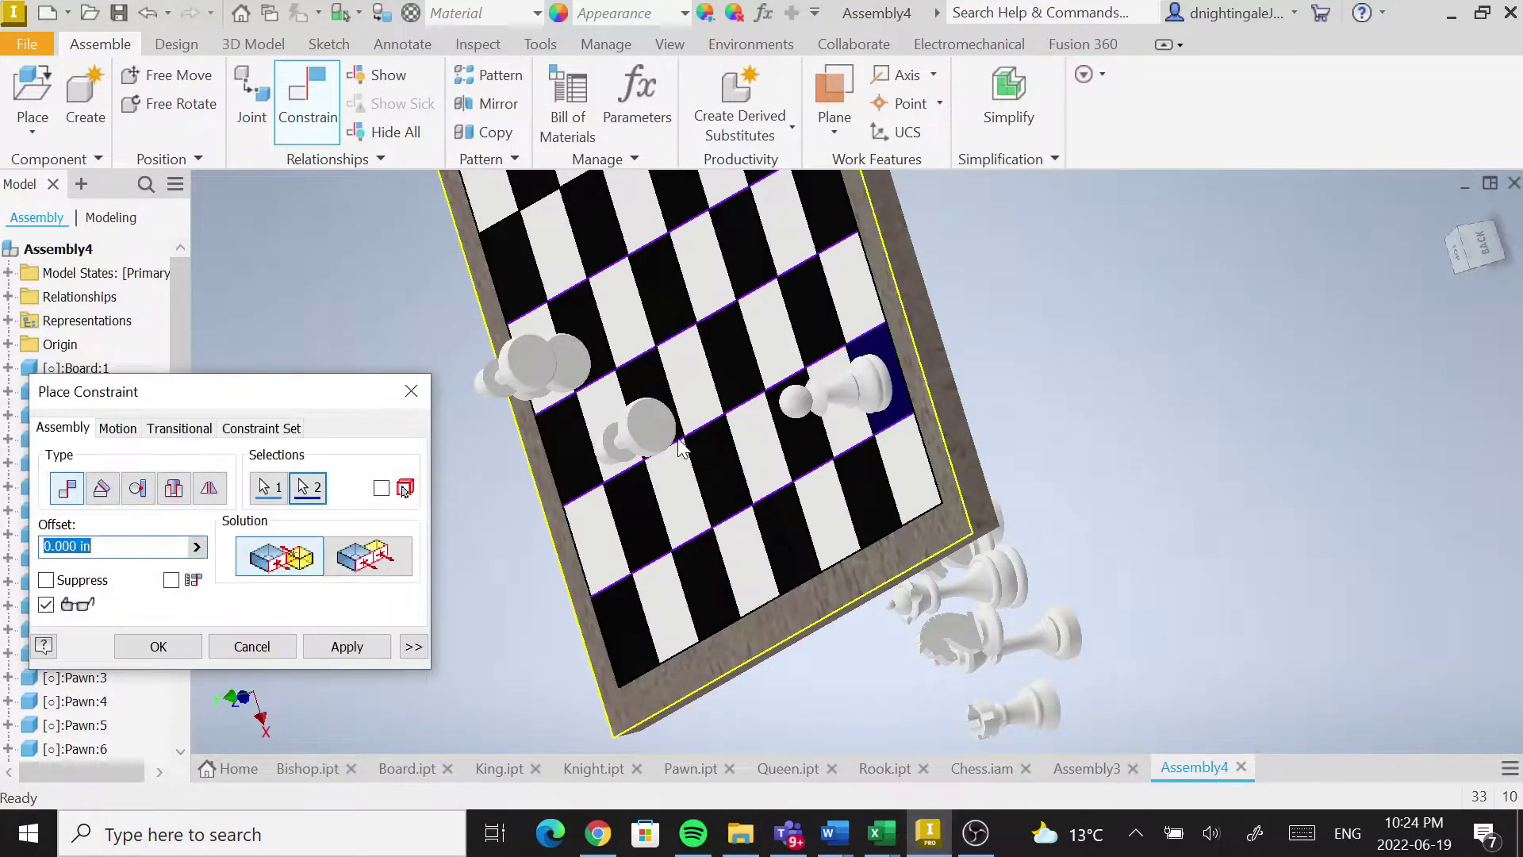
{"action": "key", "text": "Return"}
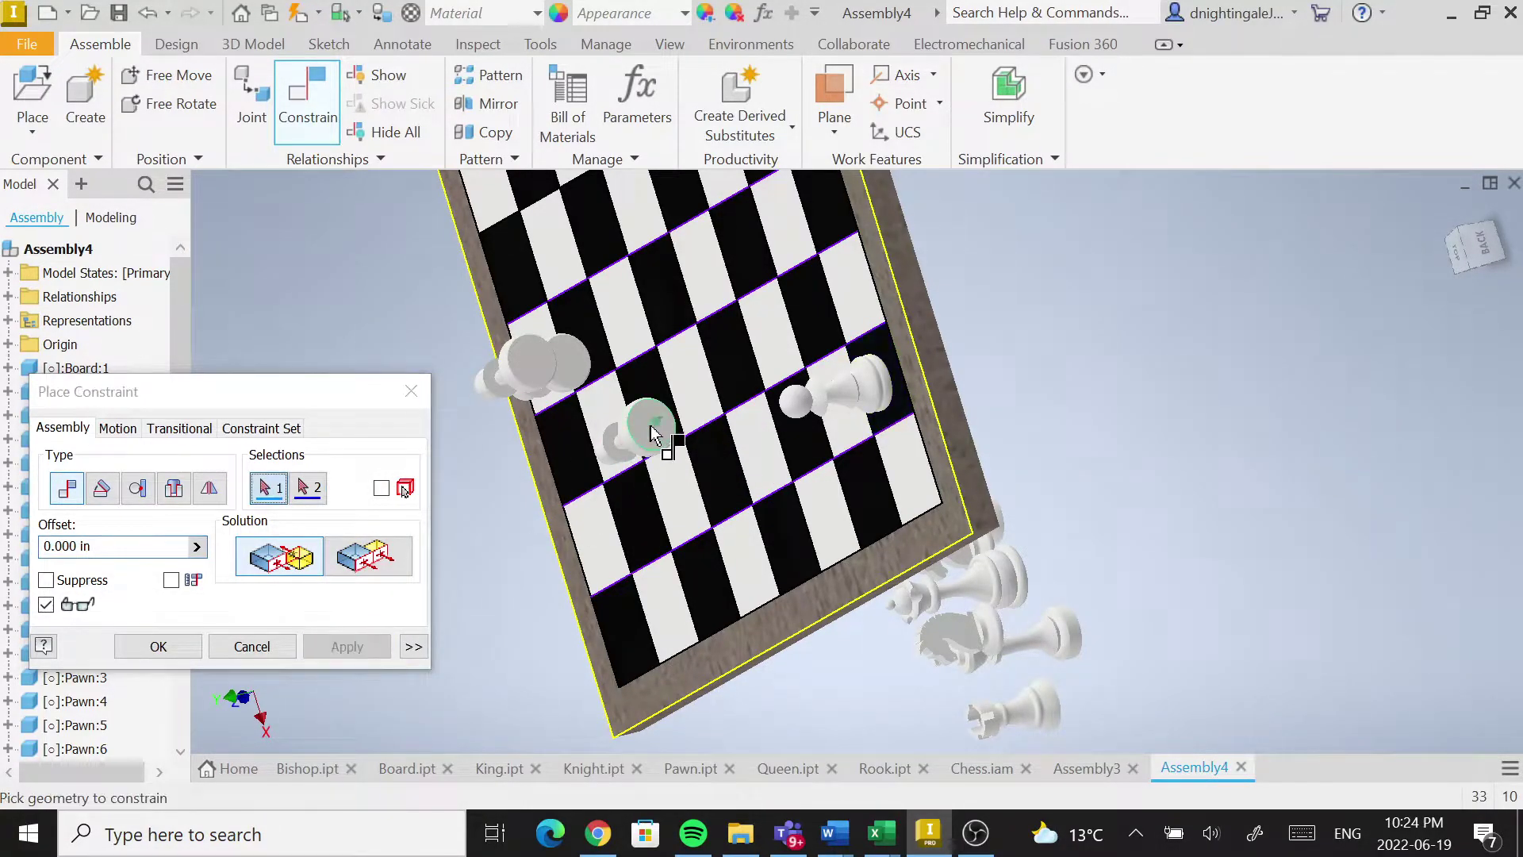
{"action": "left_click", "coordinate": [654, 432]}
{"action": "left_click", "coordinate": [837, 412]}
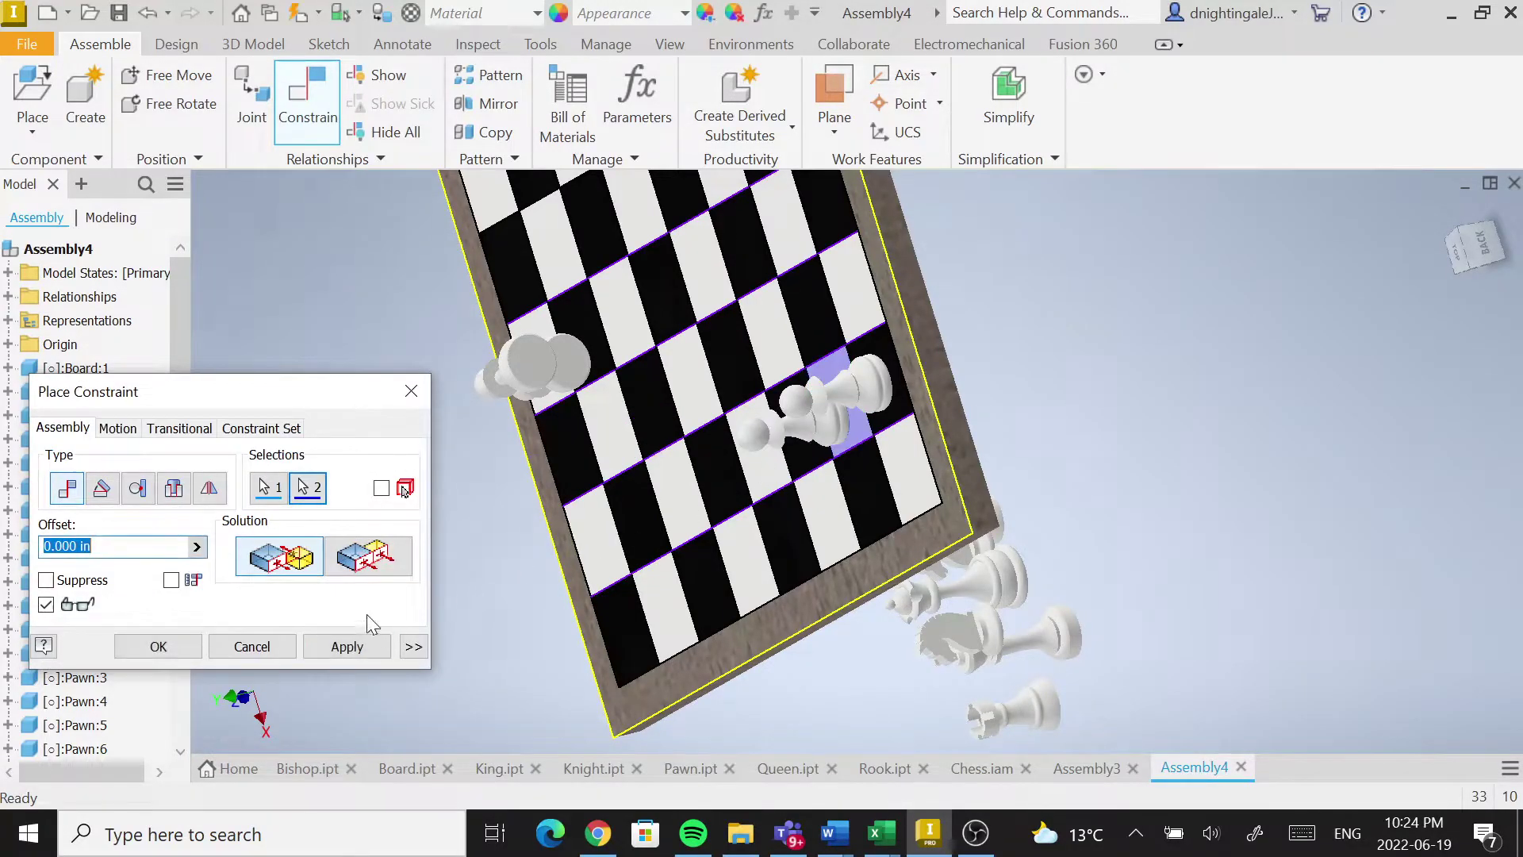
{"action": "left_click", "coordinate": [347, 647]}
{"action": "middle_click_drag", "start_coordinate": [734, 527], "coordinate": [751, 499]}
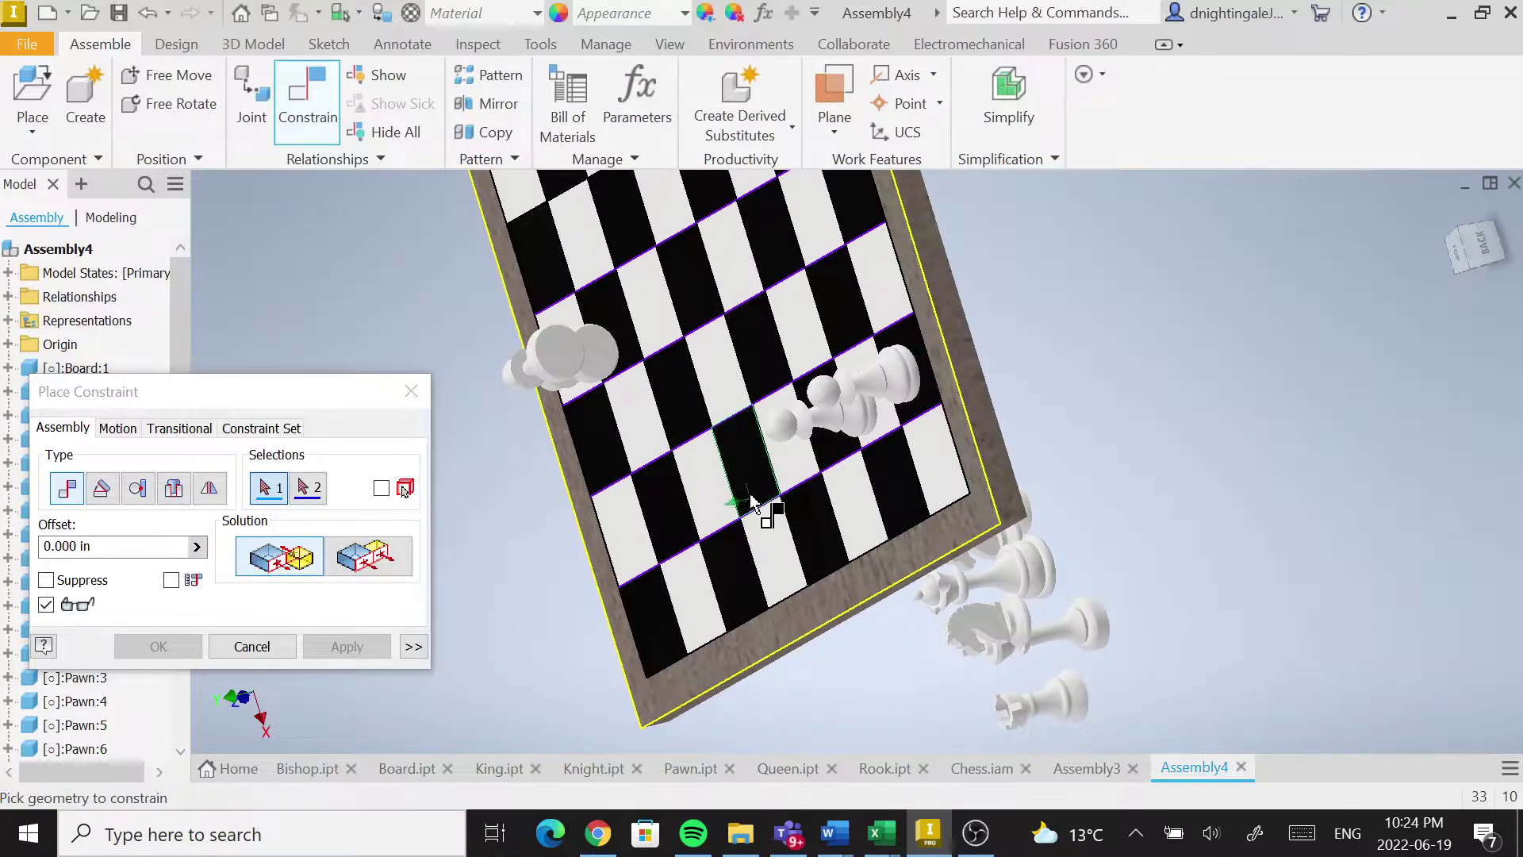
{"action": "left_click", "coordinate": [625, 540]}
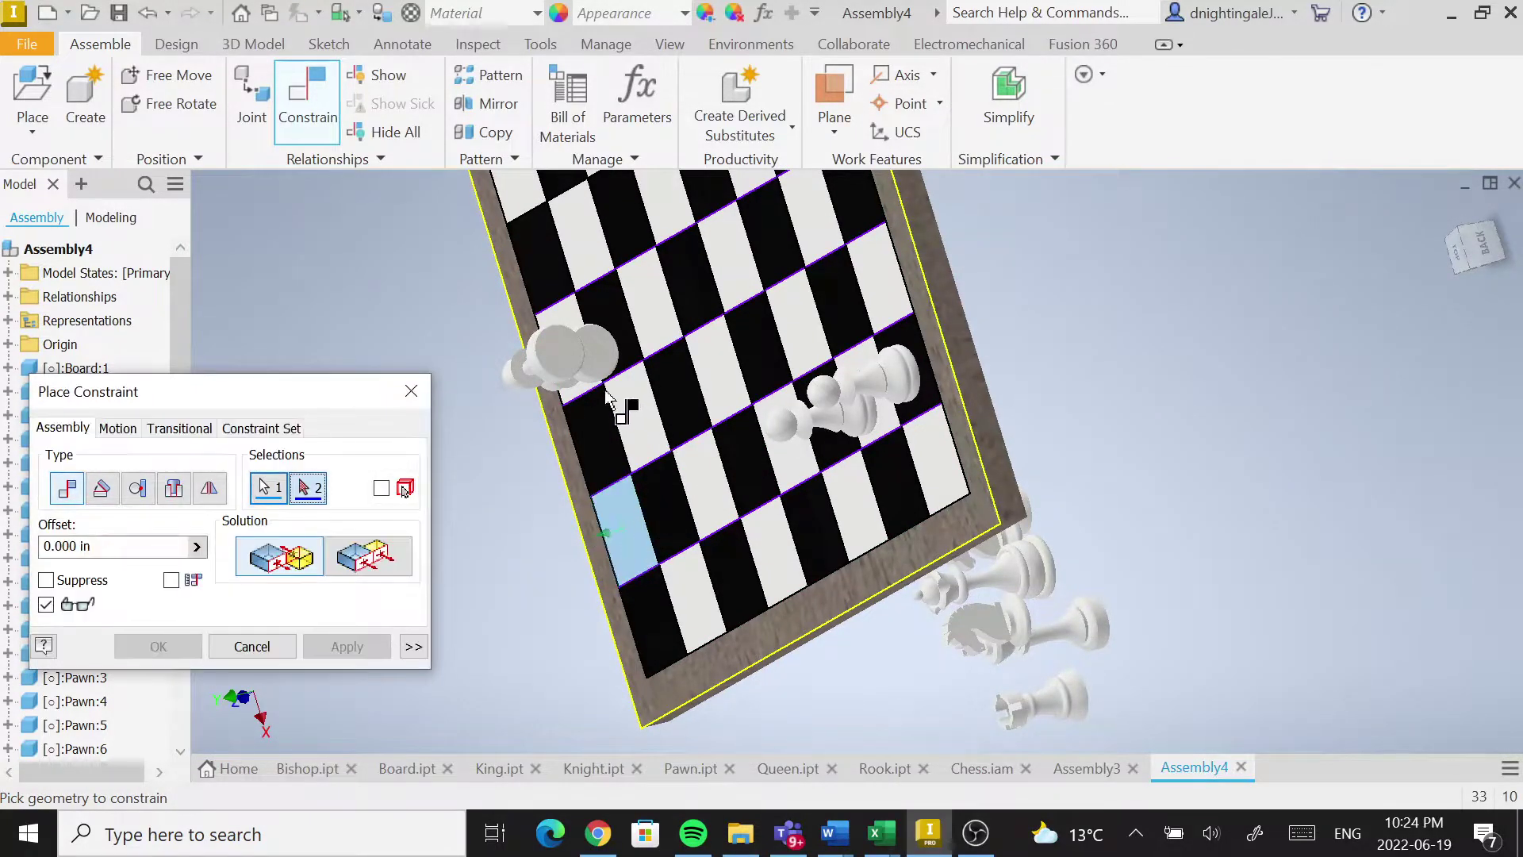
{"action": "left_click", "coordinate": [251, 647]}
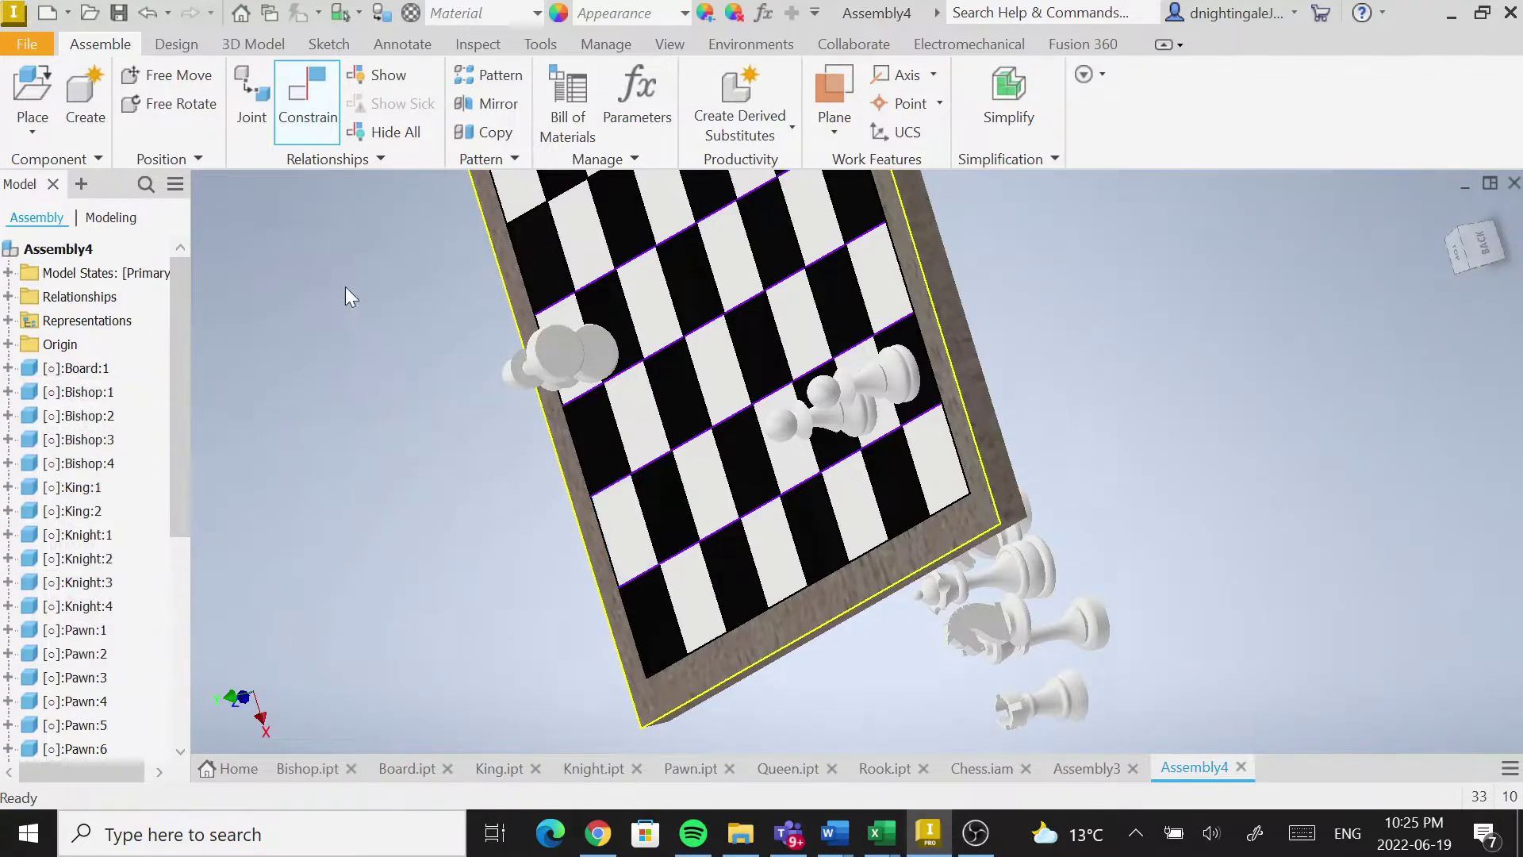
Mate another pawn's base to the black second-row square at the empty end, fourth from the black-corner edge.
{"action": "left_click", "coordinate": [296, 120]}
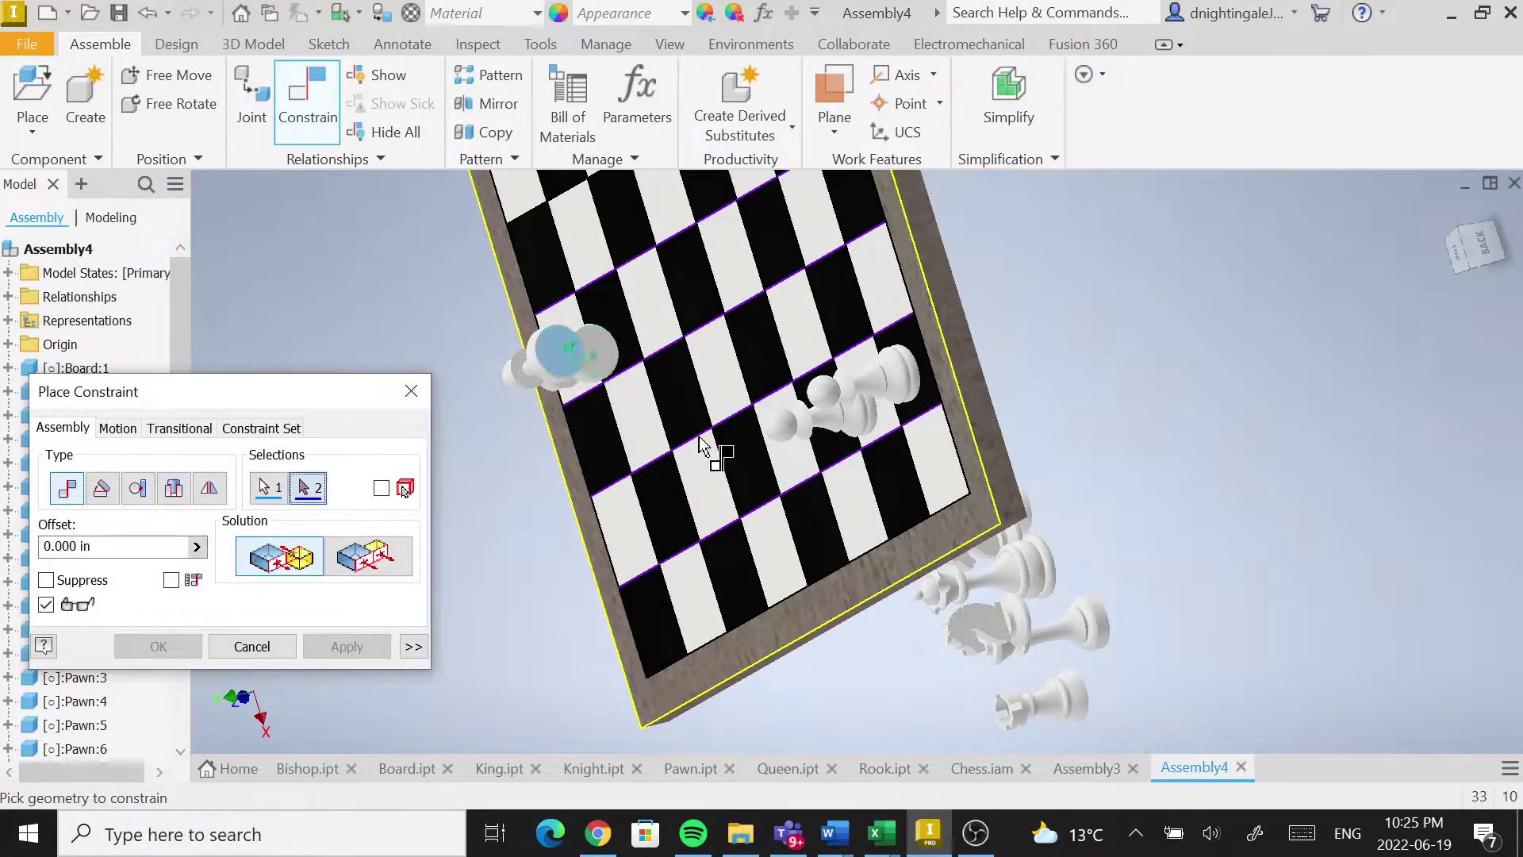
{"action": "left_click", "coordinate": [745, 474]}
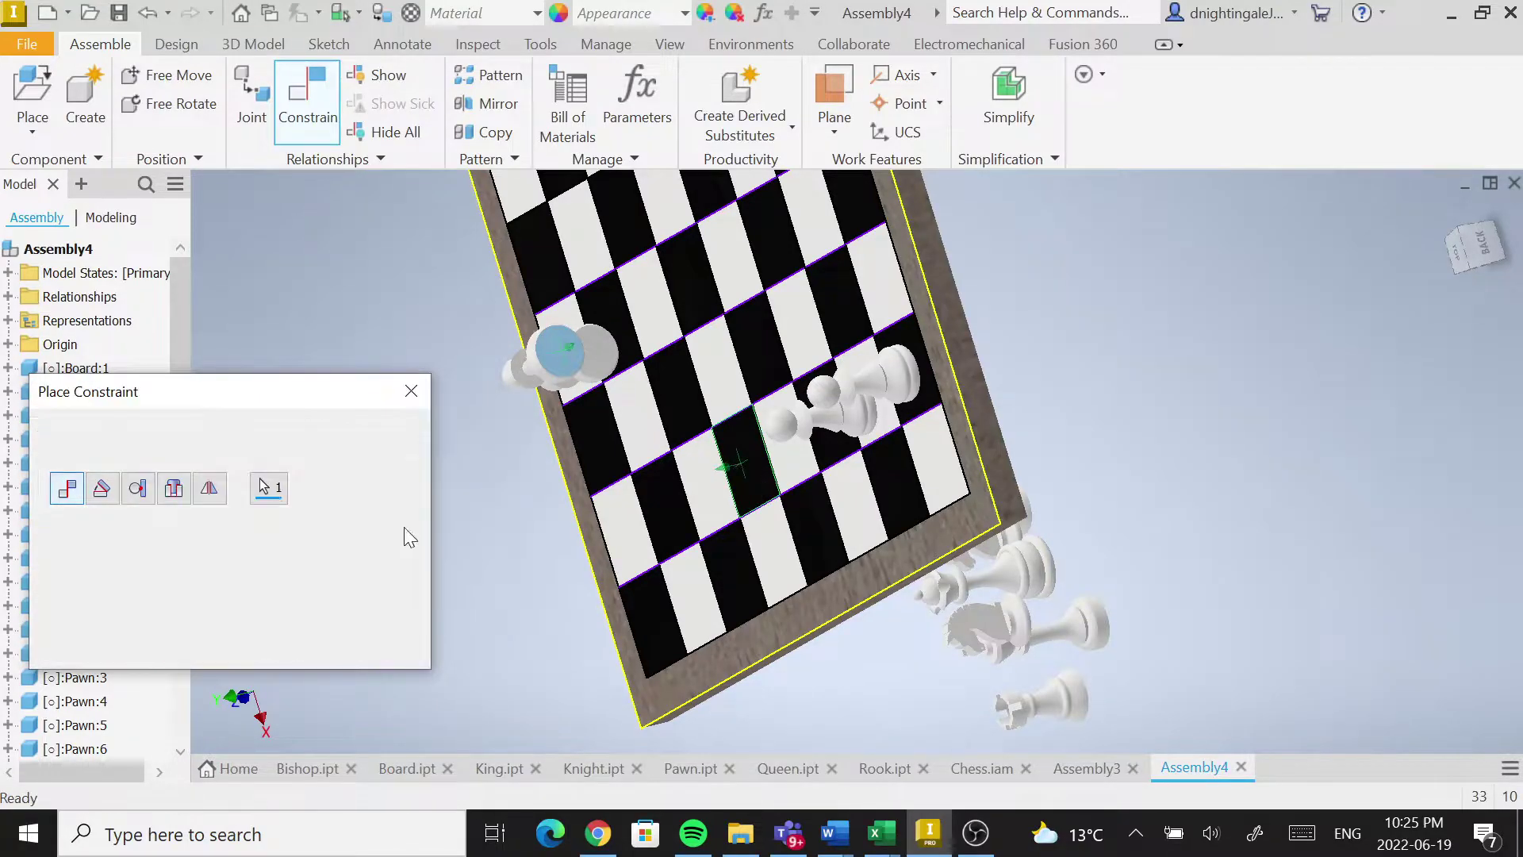
{"action": "left_click", "coordinate": [347, 646]}
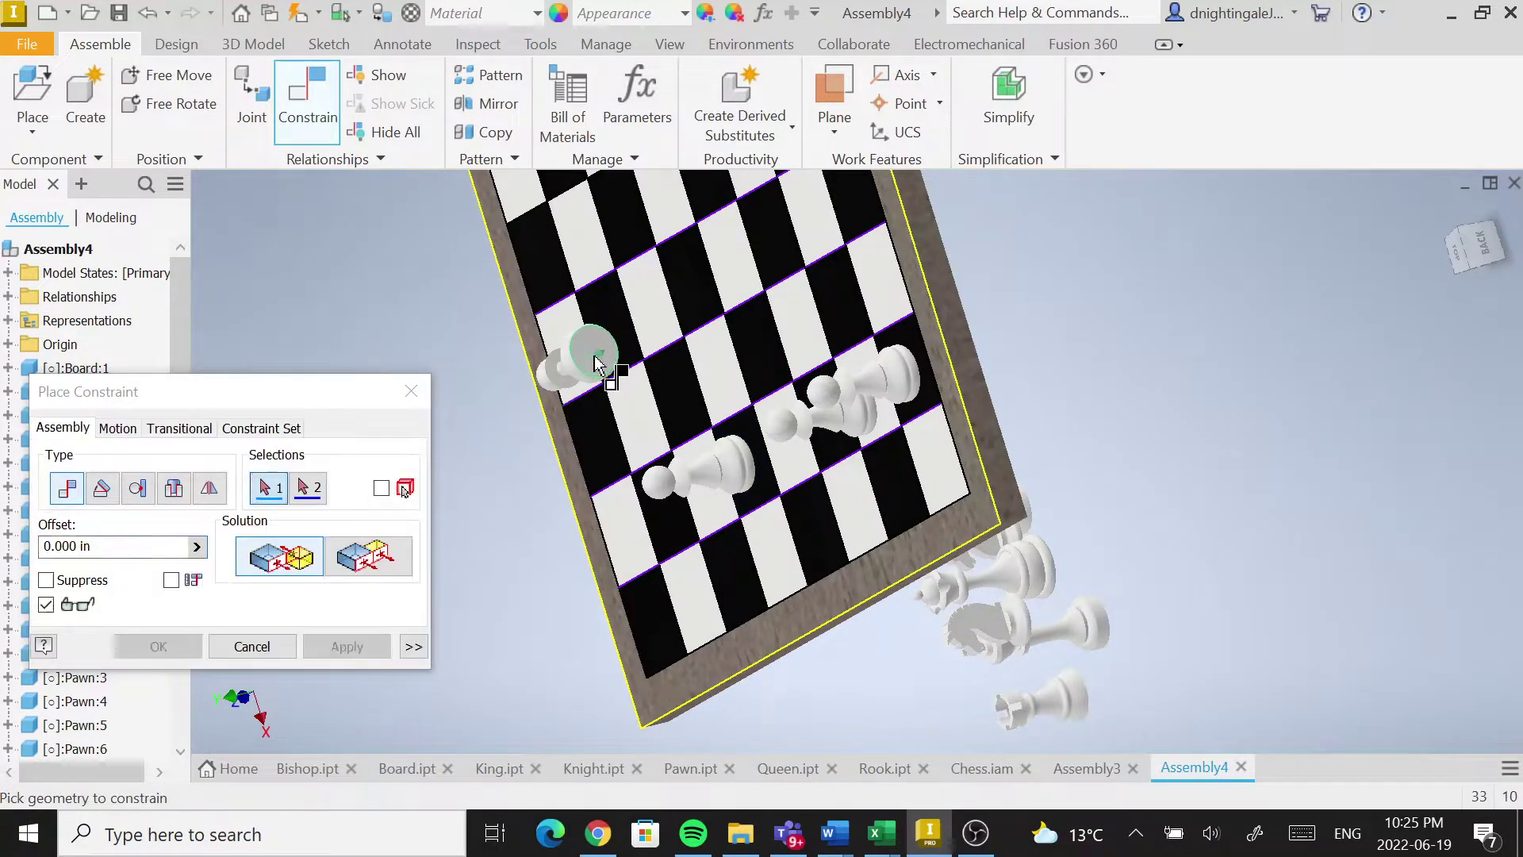
Mate a pawn's base to the white second-row square at the empty end, fifth from the black-corner edge.
{"action": "left_click", "coordinate": [598, 357]}
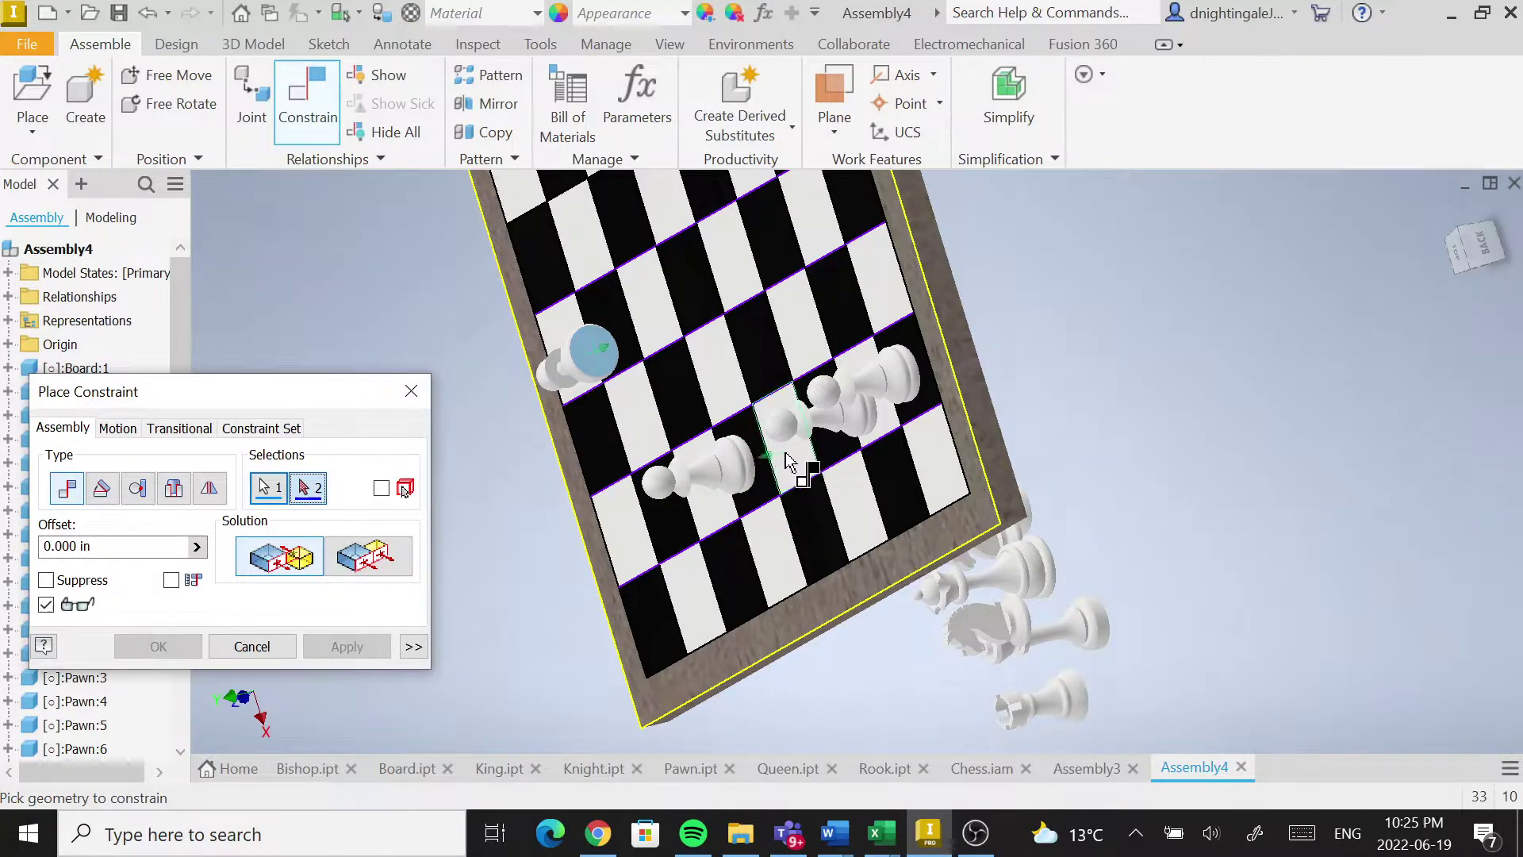
{"action": "scroll", "coordinate": [789, 464], "scroll_direction": "down", "scroll_amount": 2}
{"action": "scroll", "coordinate": [785, 460], "scroll_direction": "up", "scroll_amount": 5}
{"action": "left_click", "coordinate": [773, 445]}
{"action": "scroll", "coordinate": [732, 500], "scroll_direction": "down", "scroll_amount": 3}
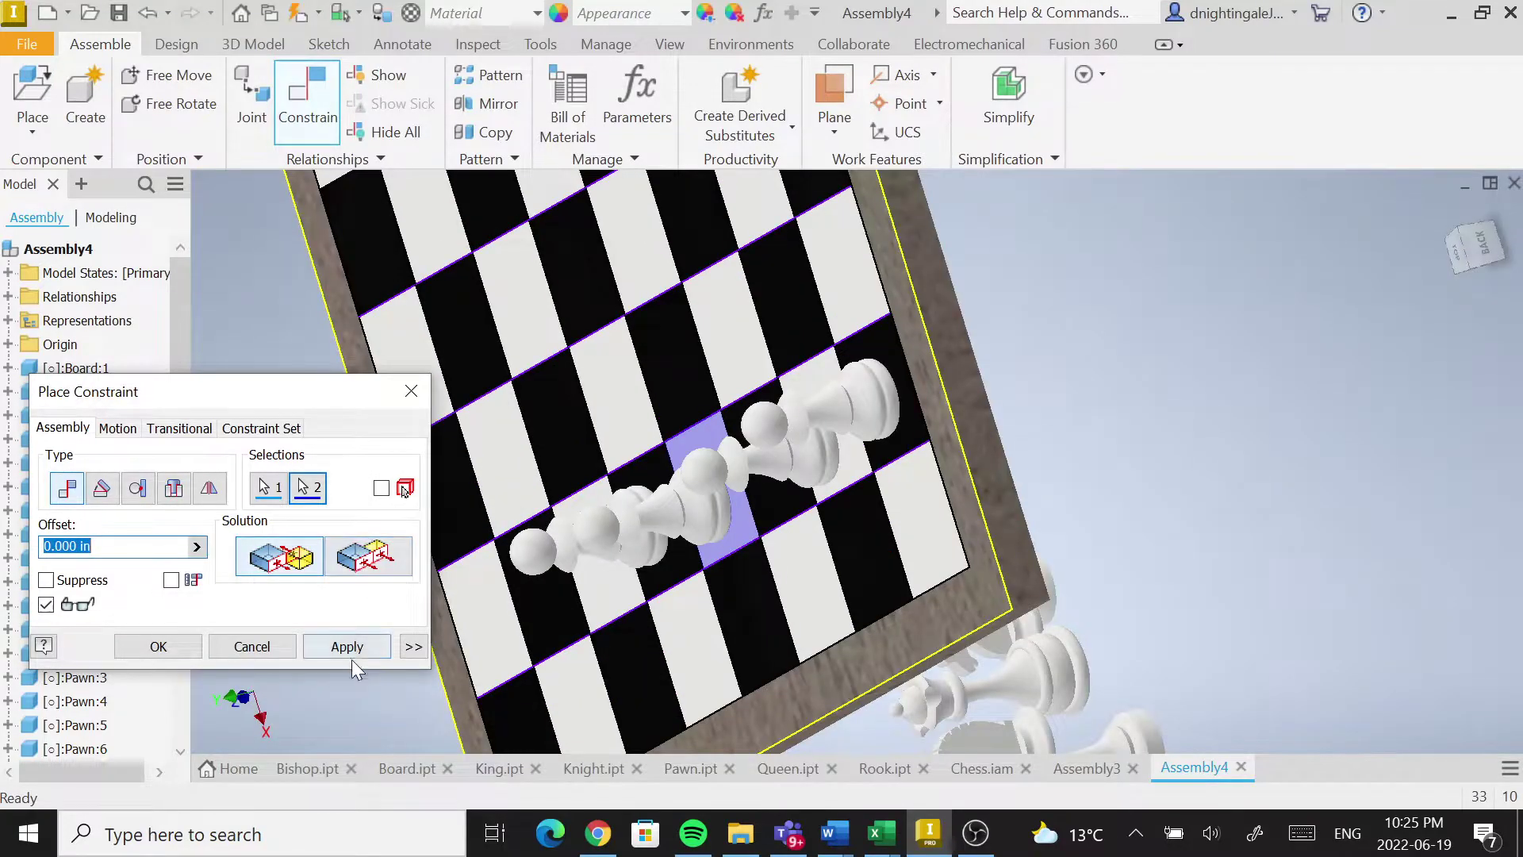
{"action": "left_click", "coordinate": [347, 646]}
Mate another pawn's base to the white second-row square at that end, third from the black-corner edge.
{"action": "middle_click_drag", "start_coordinate": [528, 605], "coordinate": [793, 412], "text": "shift"}
{"action": "scroll", "coordinate": [567, 572], "scroll_direction": "up", "scroll_amount": 1}
{"action": "scroll", "coordinate": [570, 565], "scroll_direction": "down", "scroll_amount": 3}
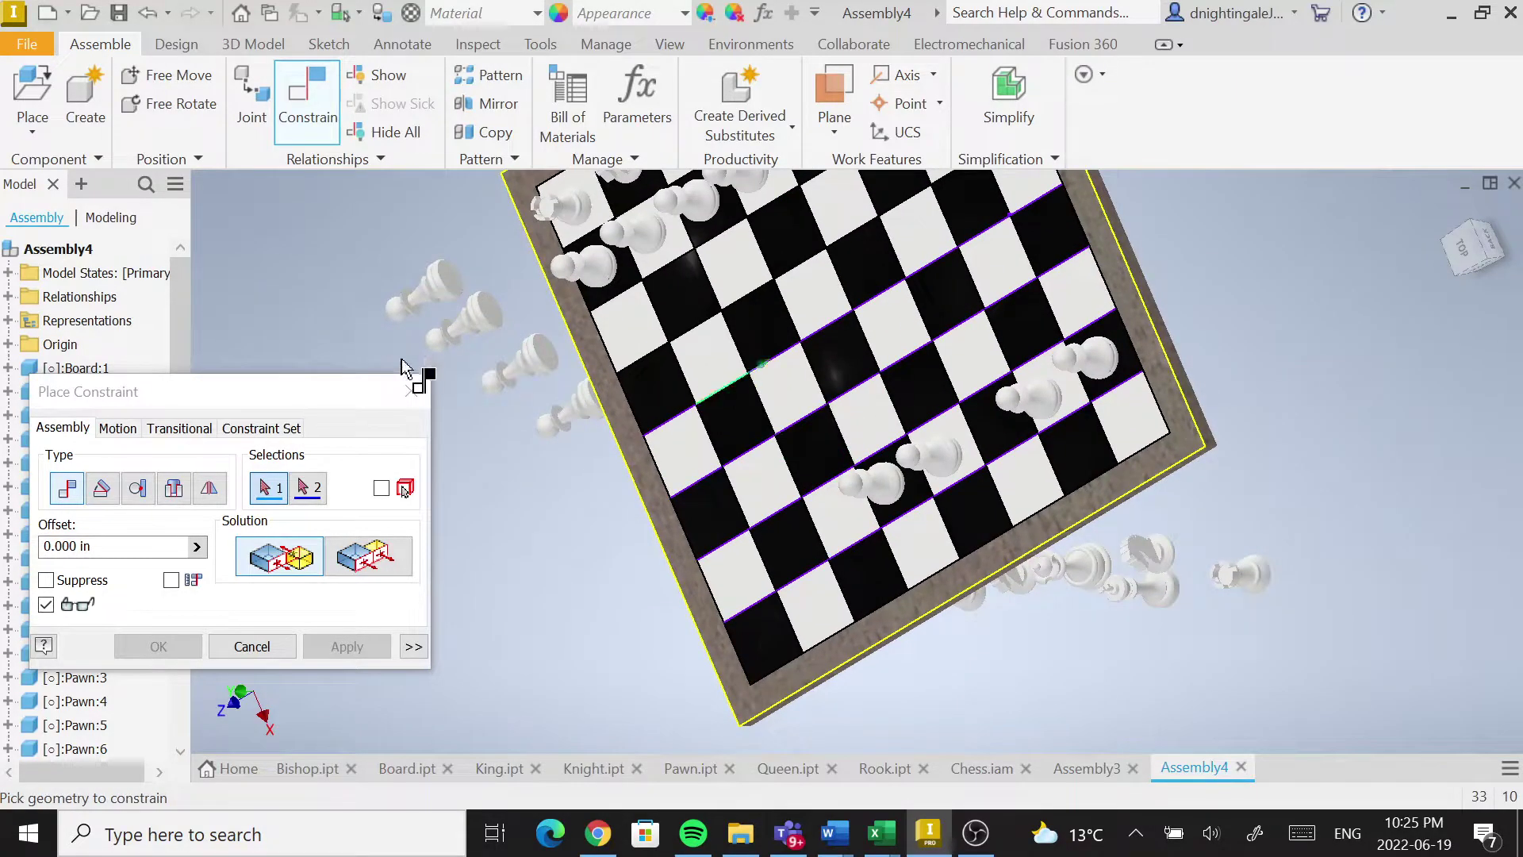
{"action": "left_click", "coordinate": [455, 284]}
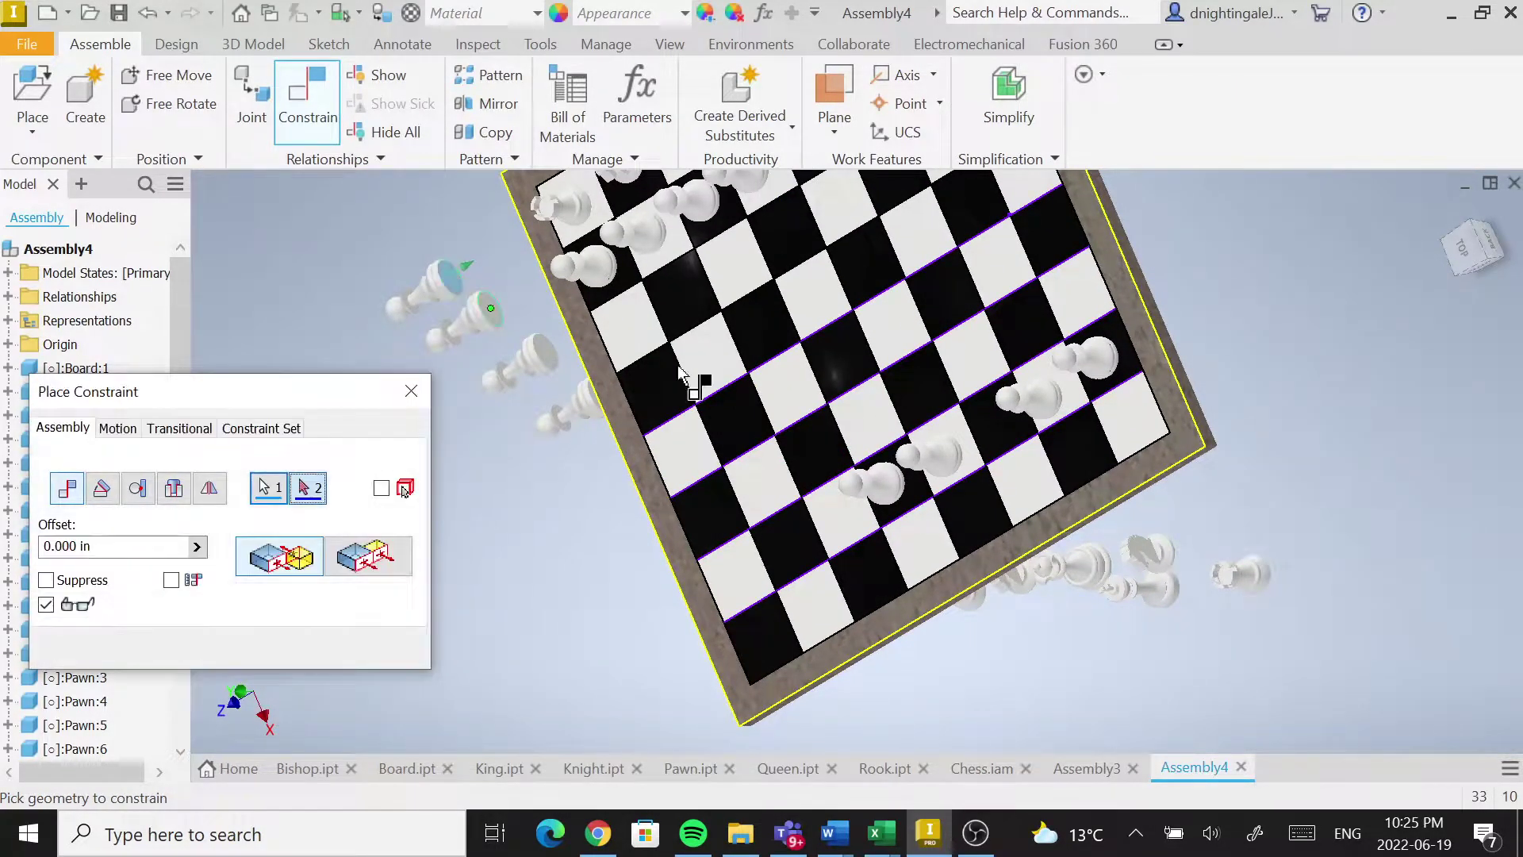
{"action": "left_click", "coordinate": [839, 516]}
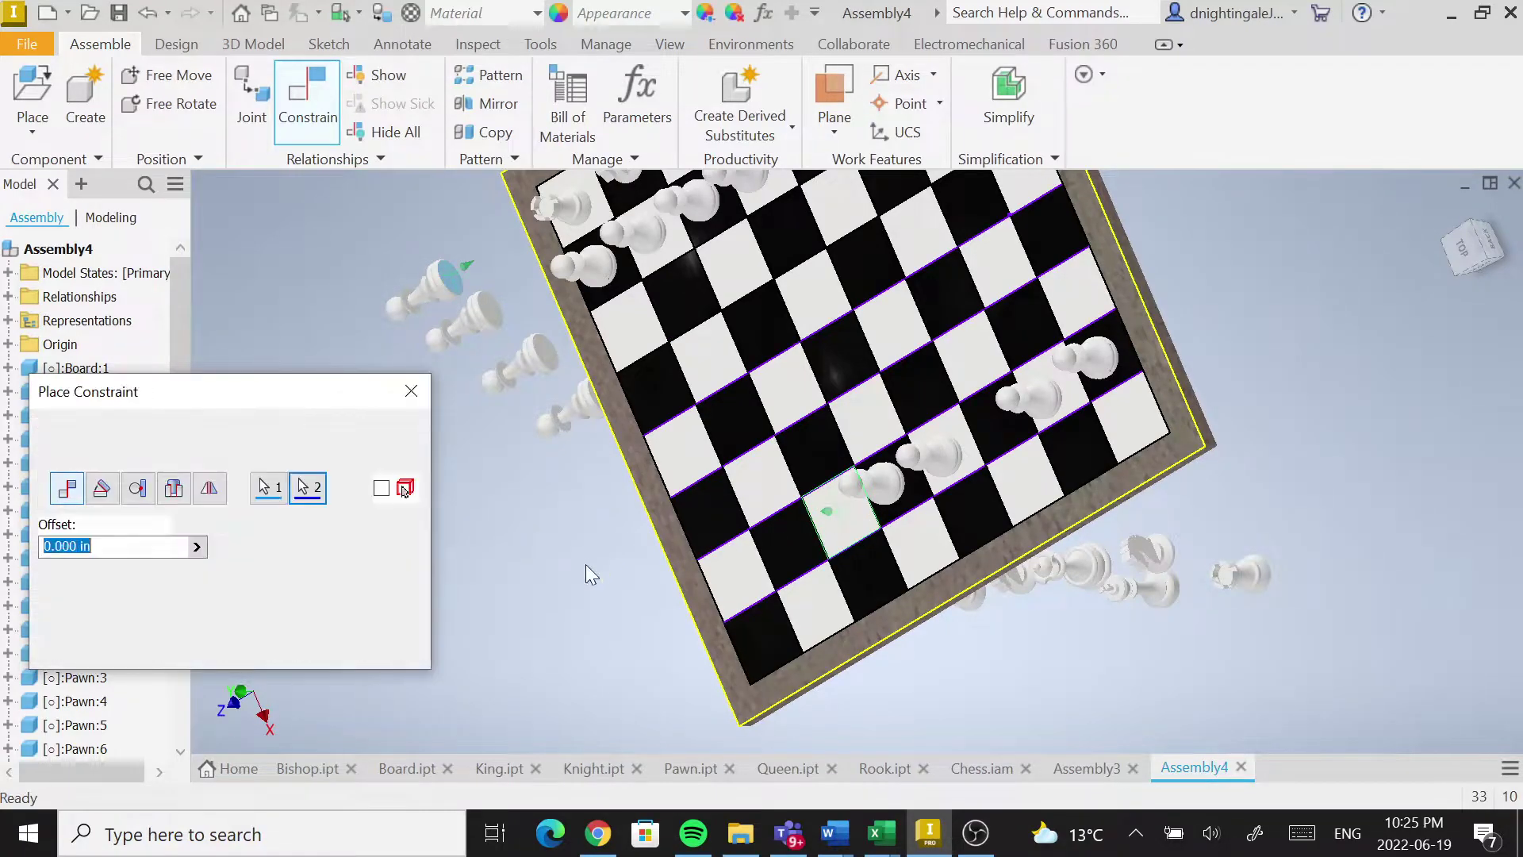
{"action": "left_click", "coordinate": [347, 646]}
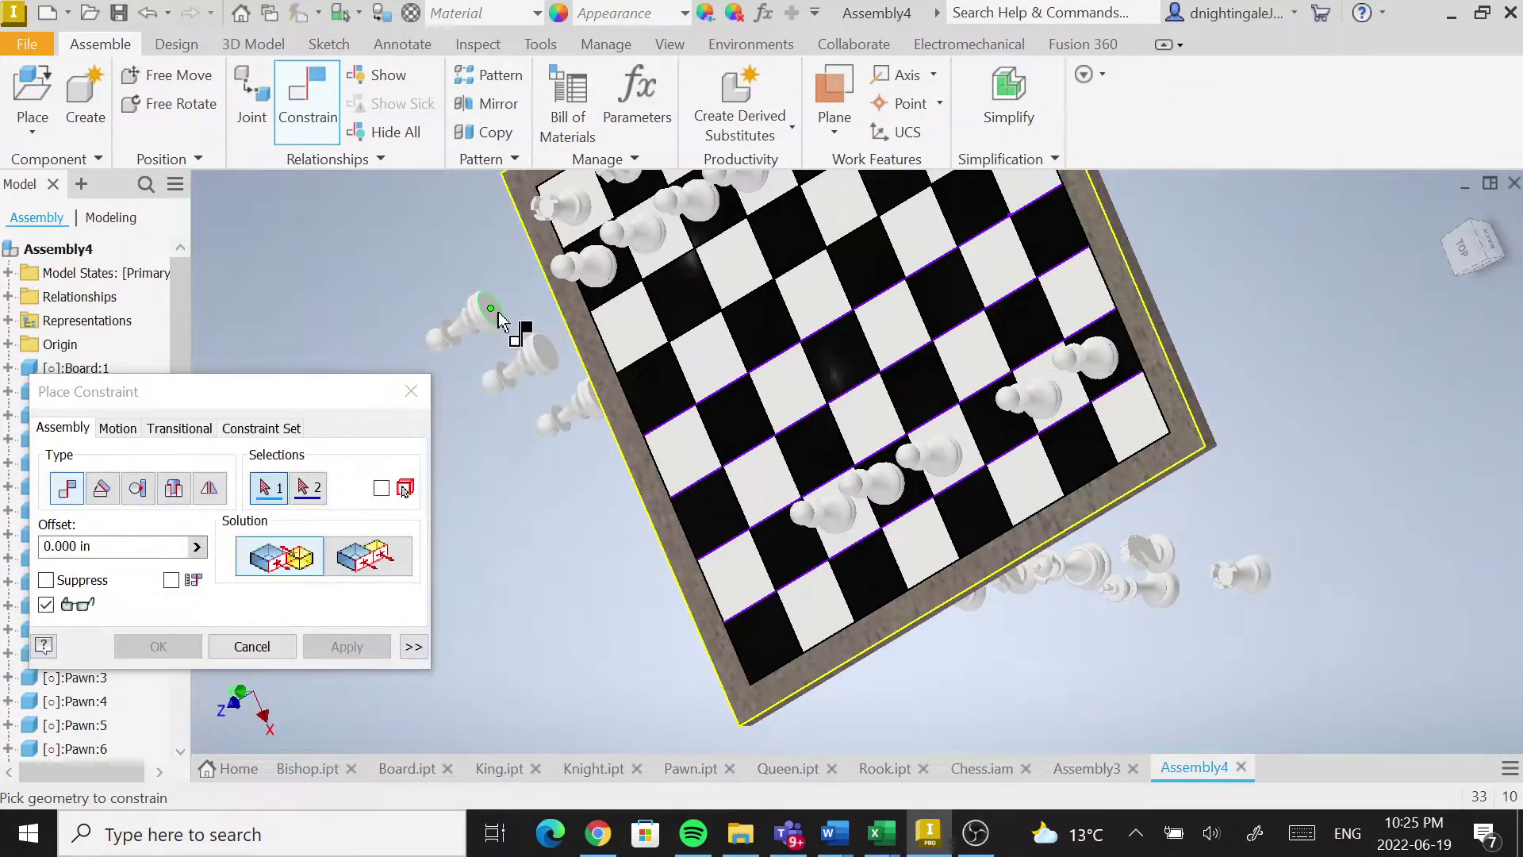
Mate the next loose pawn's base to the black second-row square, second from the black-corner edge.
{"action": "scroll", "coordinate": [498, 312], "scroll_direction": "down", "scroll_amount": 3}
{"action": "left_click", "coordinate": [492, 317]}
{"action": "scroll", "coordinate": [656, 436], "scroll_direction": "up", "scroll_amount": 5}
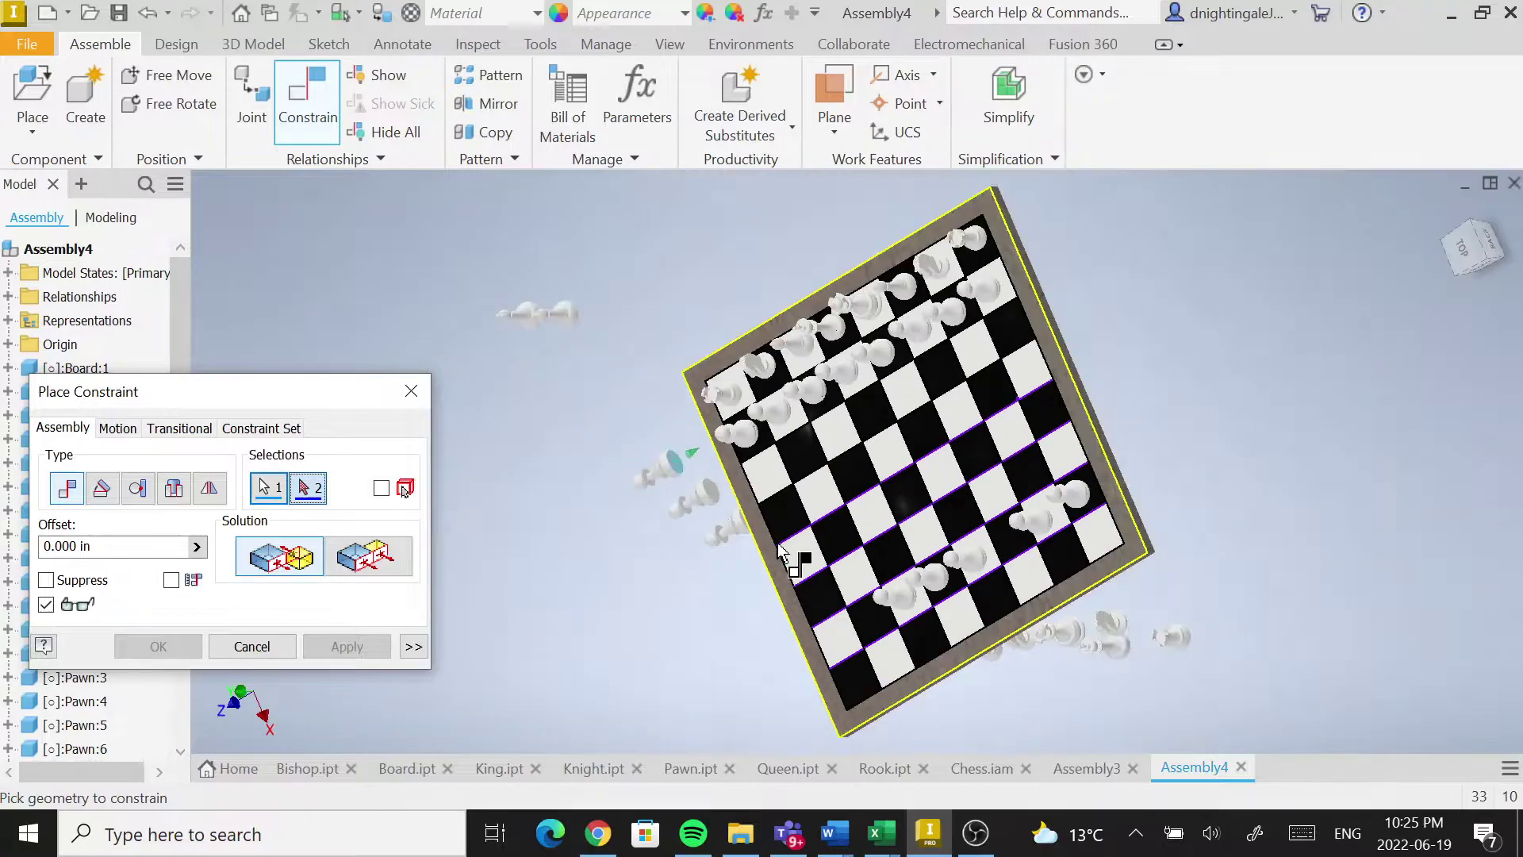
{"action": "scroll", "coordinate": [860, 626], "scroll_direction": "down", "scroll_amount": 5}
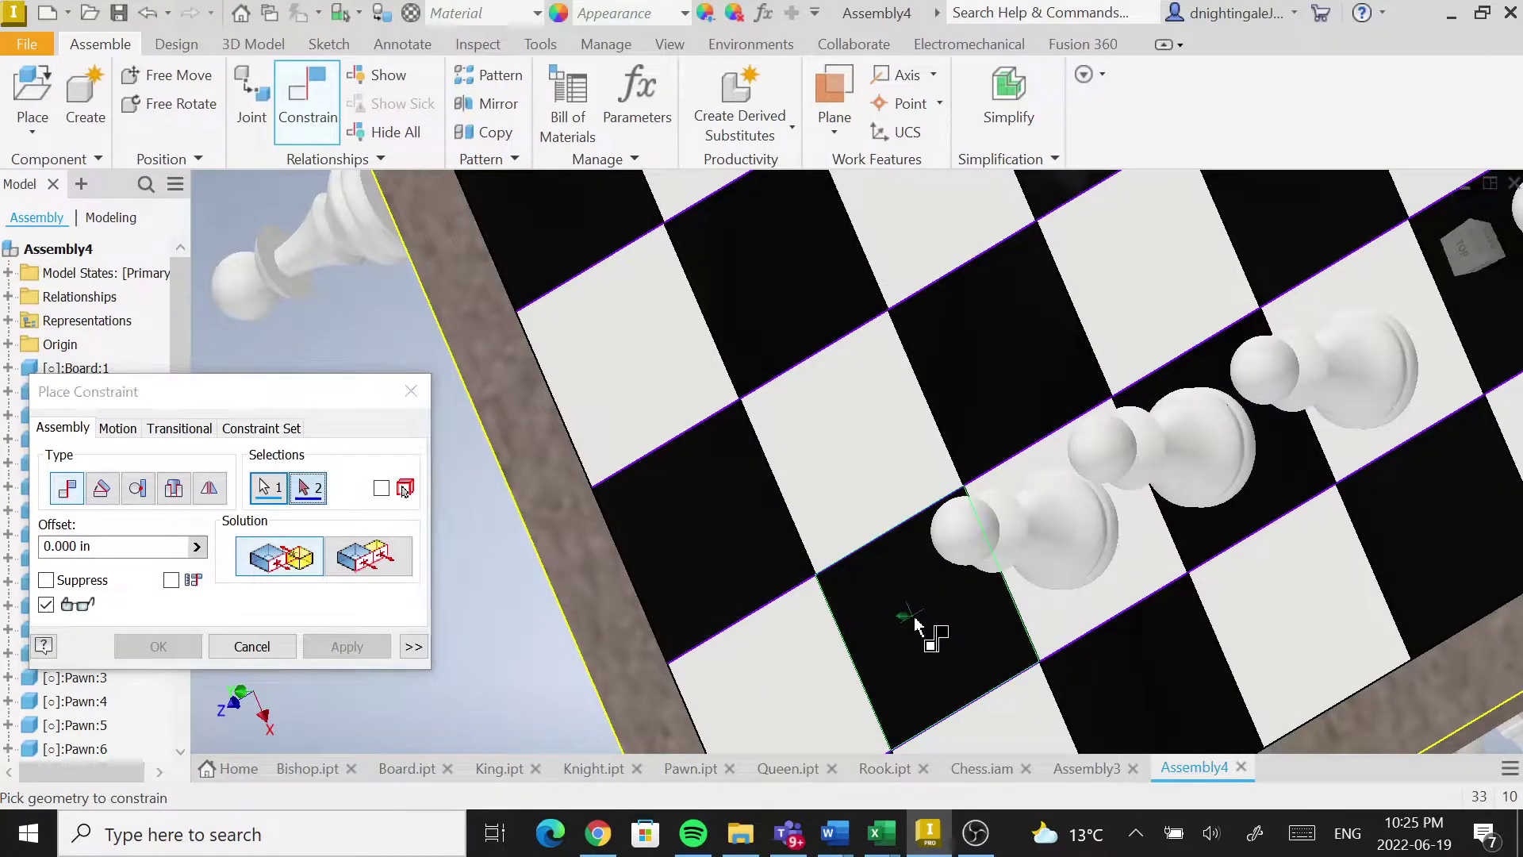
{"action": "left_click", "coordinate": [920, 633]}
{"action": "scroll", "coordinate": [542, 547], "scroll_direction": "up", "scroll_amount": 3}
{"action": "scroll", "coordinate": [542, 548], "scroll_direction": "up", "scroll_amount": 3}
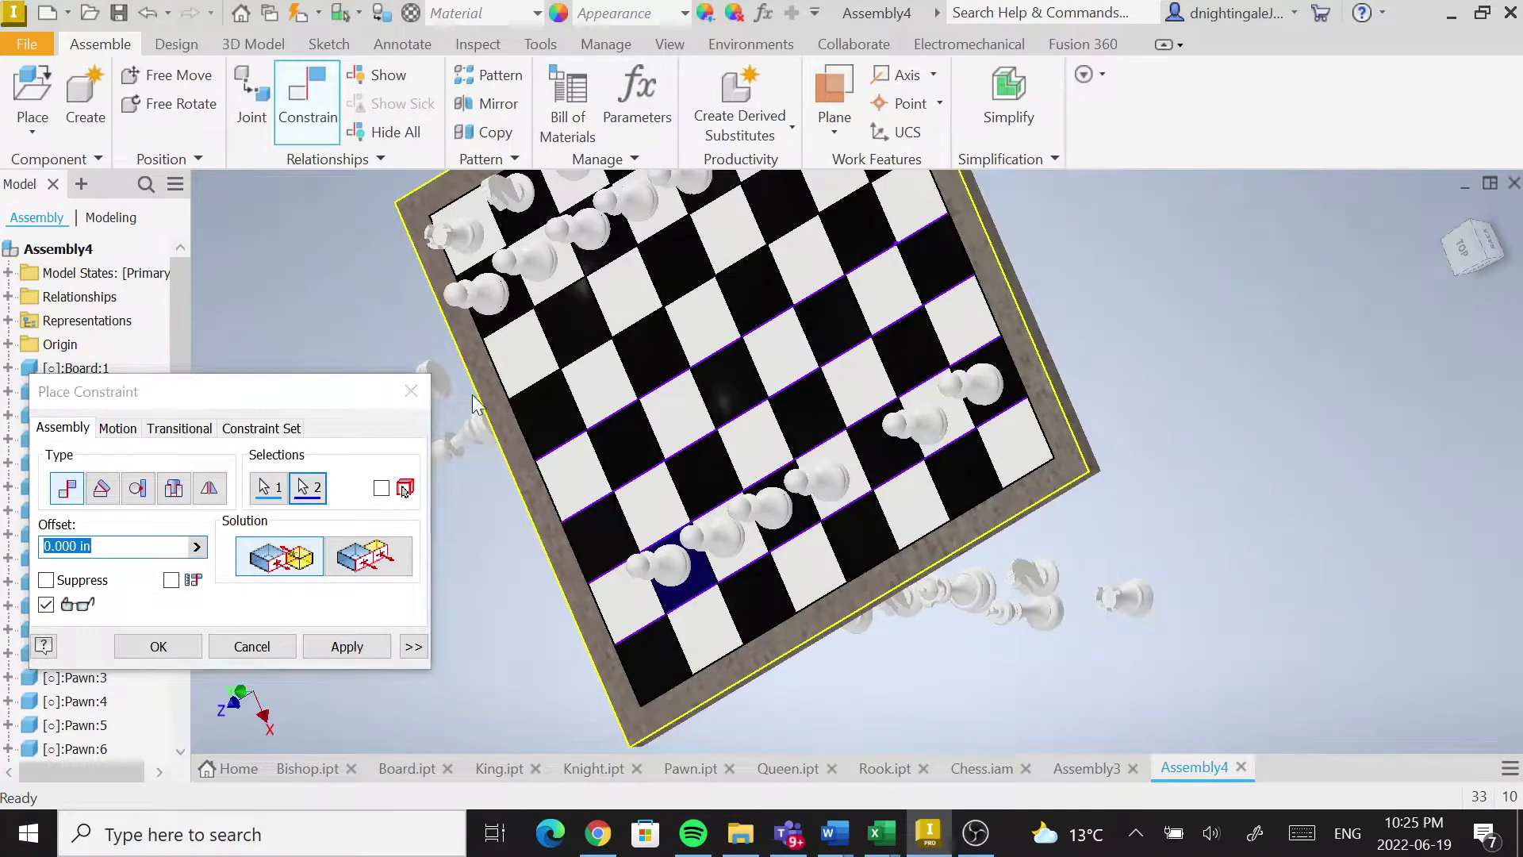
{"action": "scroll", "coordinate": [491, 413], "scroll_direction": "up", "scroll_amount": 3}
{"action": "scroll", "coordinate": [511, 408], "scroll_direction": "down", "scroll_amount": 5}
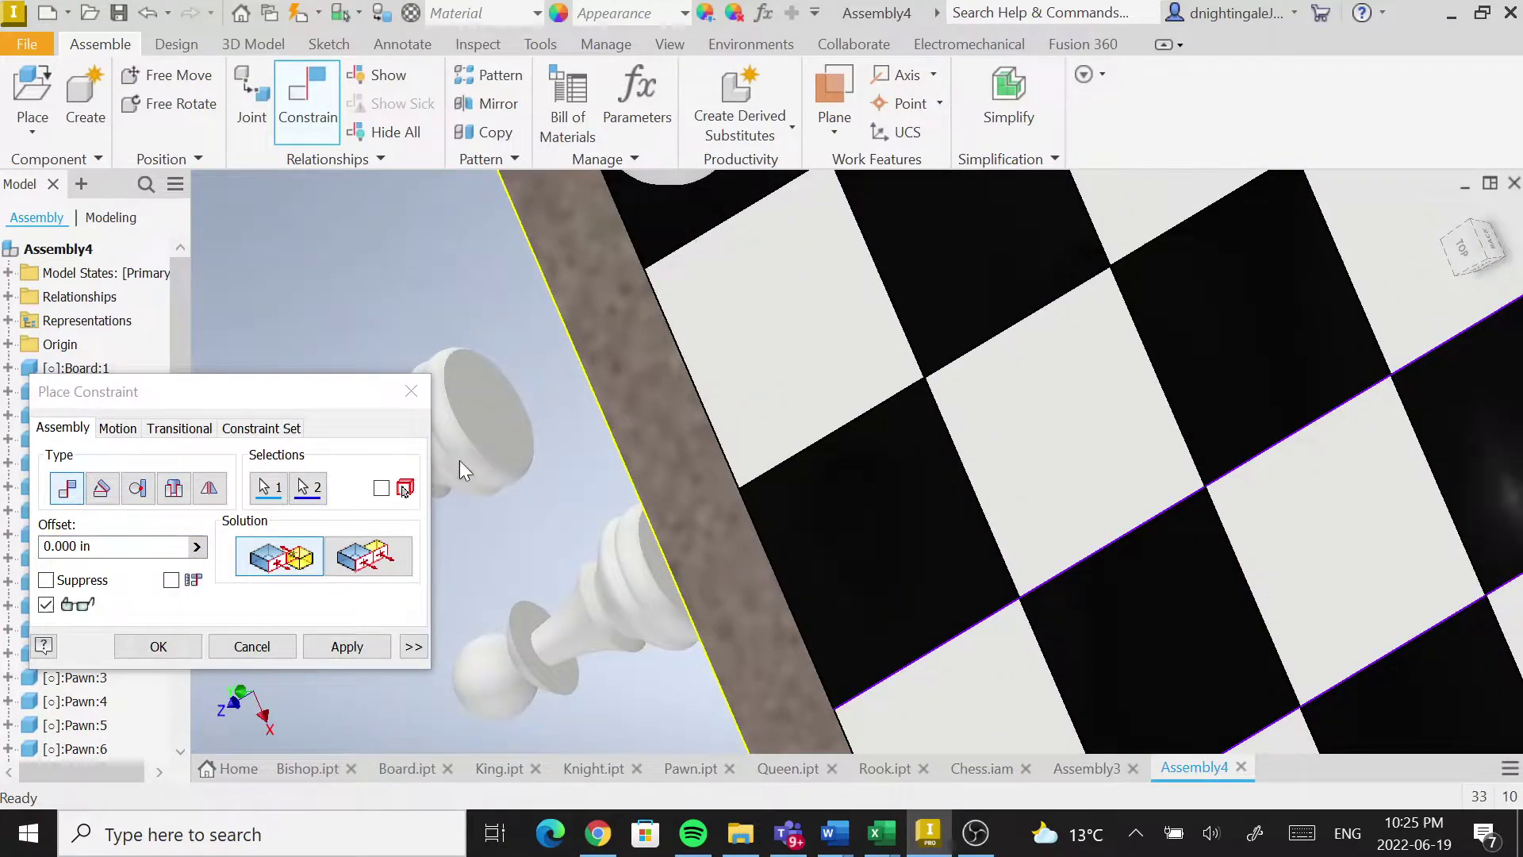
{"action": "left_click", "coordinate": [341, 646]}
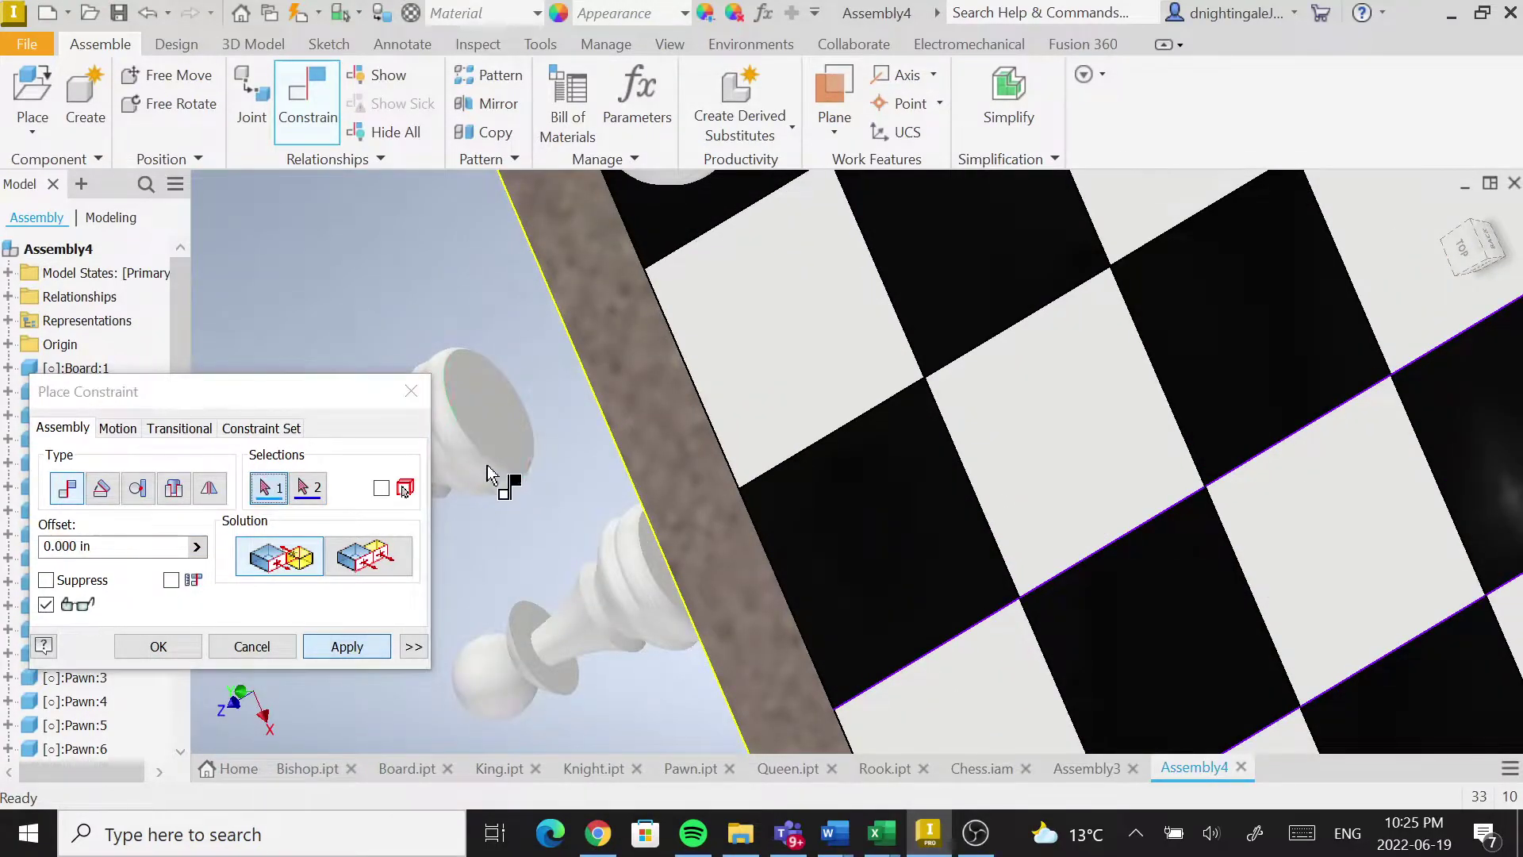
Mate a further pawn's base to the white second-row edge square directly in front of the black corner.
{"action": "left_click", "coordinate": [487, 407]}
{"action": "scroll", "coordinate": [866, 652], "scroll_direction": "up", "scroll_amount": 5}
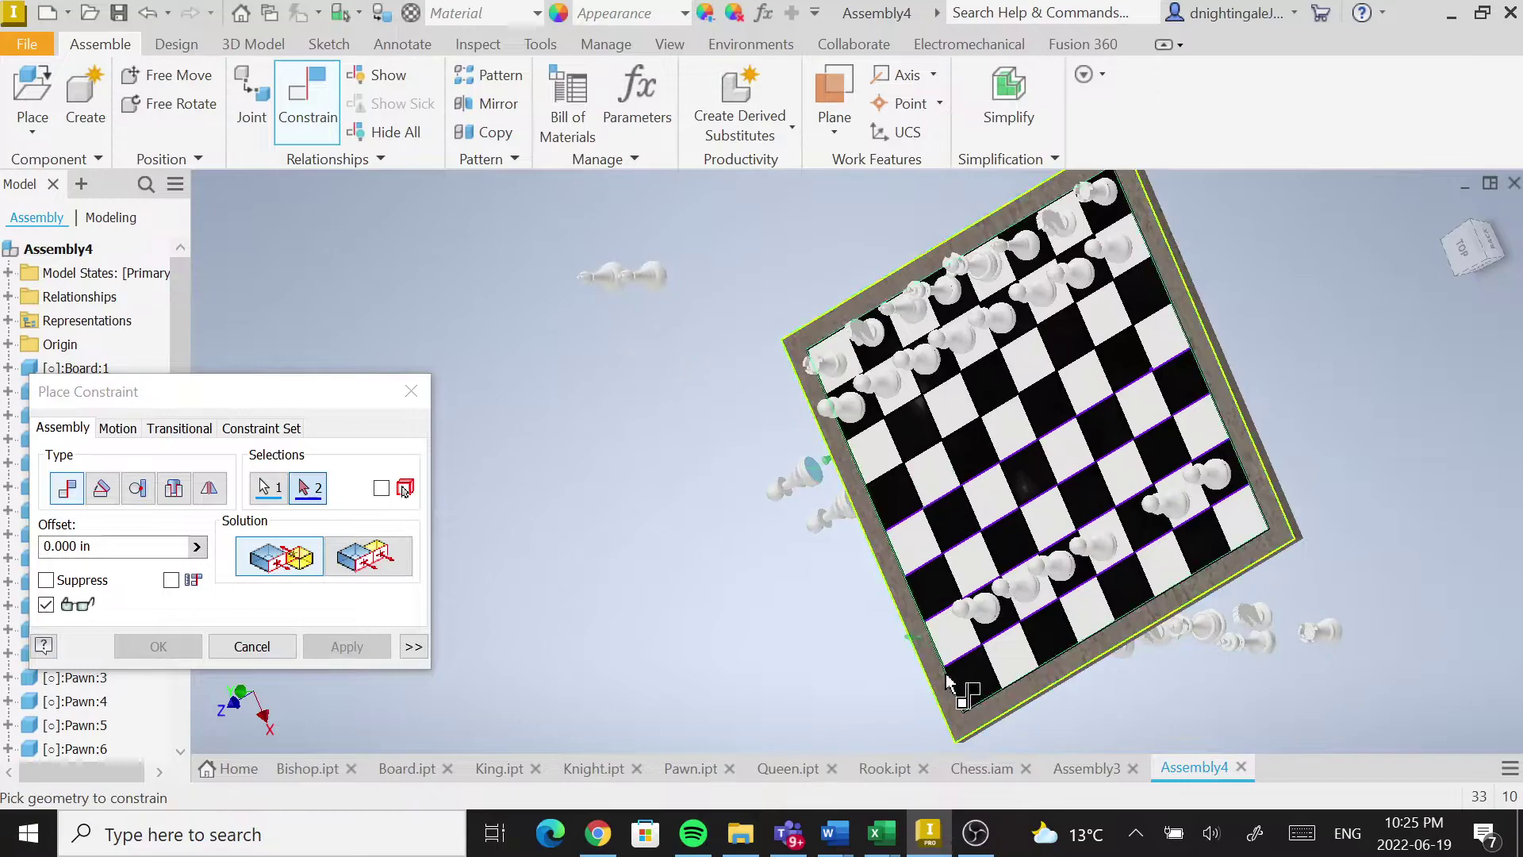
{"action": "scroll", "coordinate": [989, 632], "scroll_direction": "down", "scroll_amount": 5}
{"action": "left_click", "coordinate": [852, 644]}
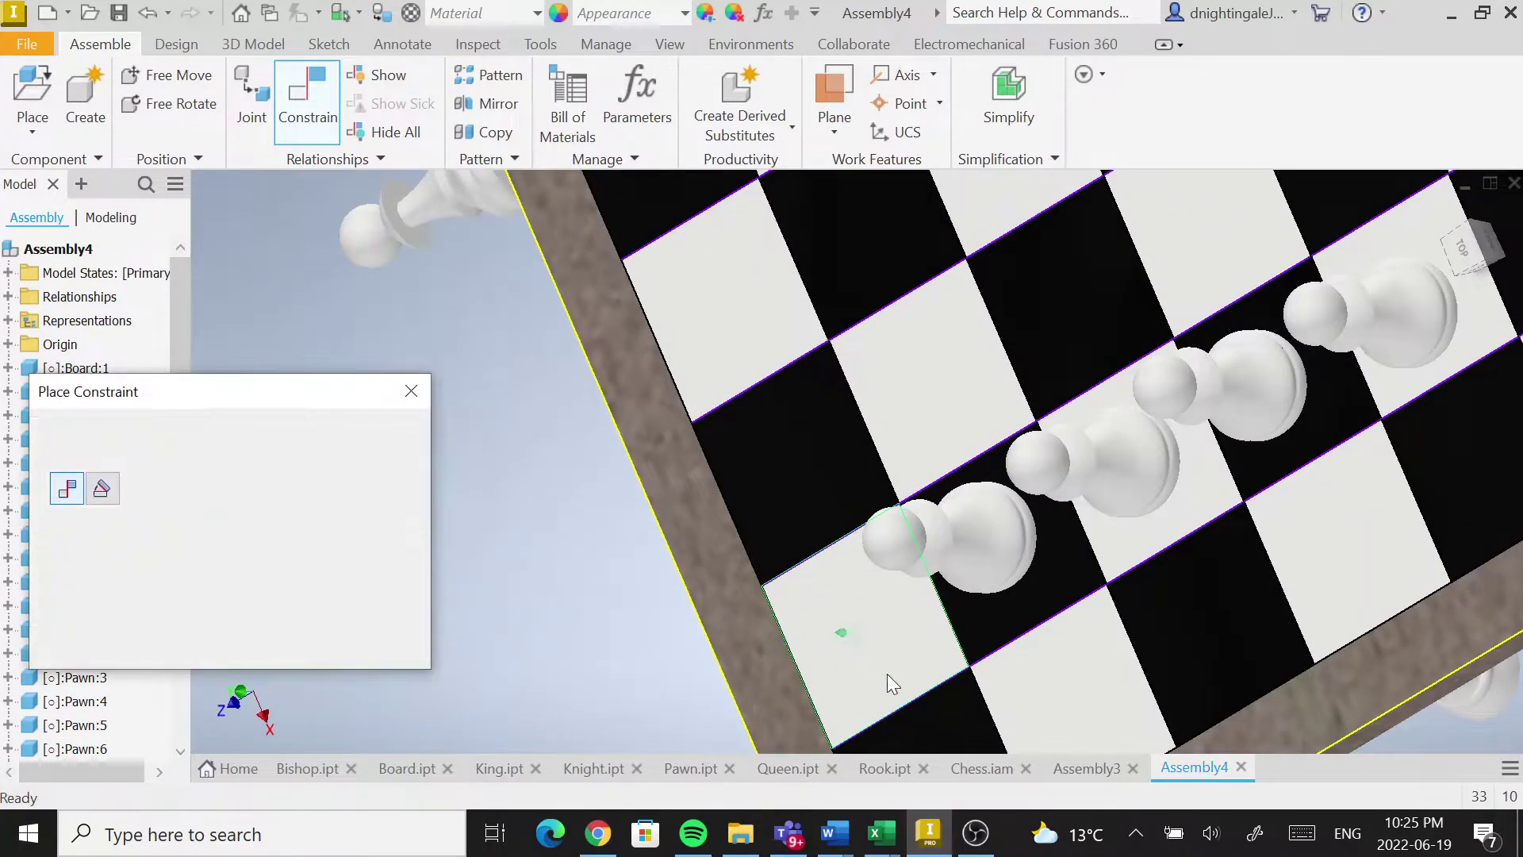
{"action": "scroll", "coordinate": [951, 679], "scroll_direction": "up", "scroll_amount": 5}
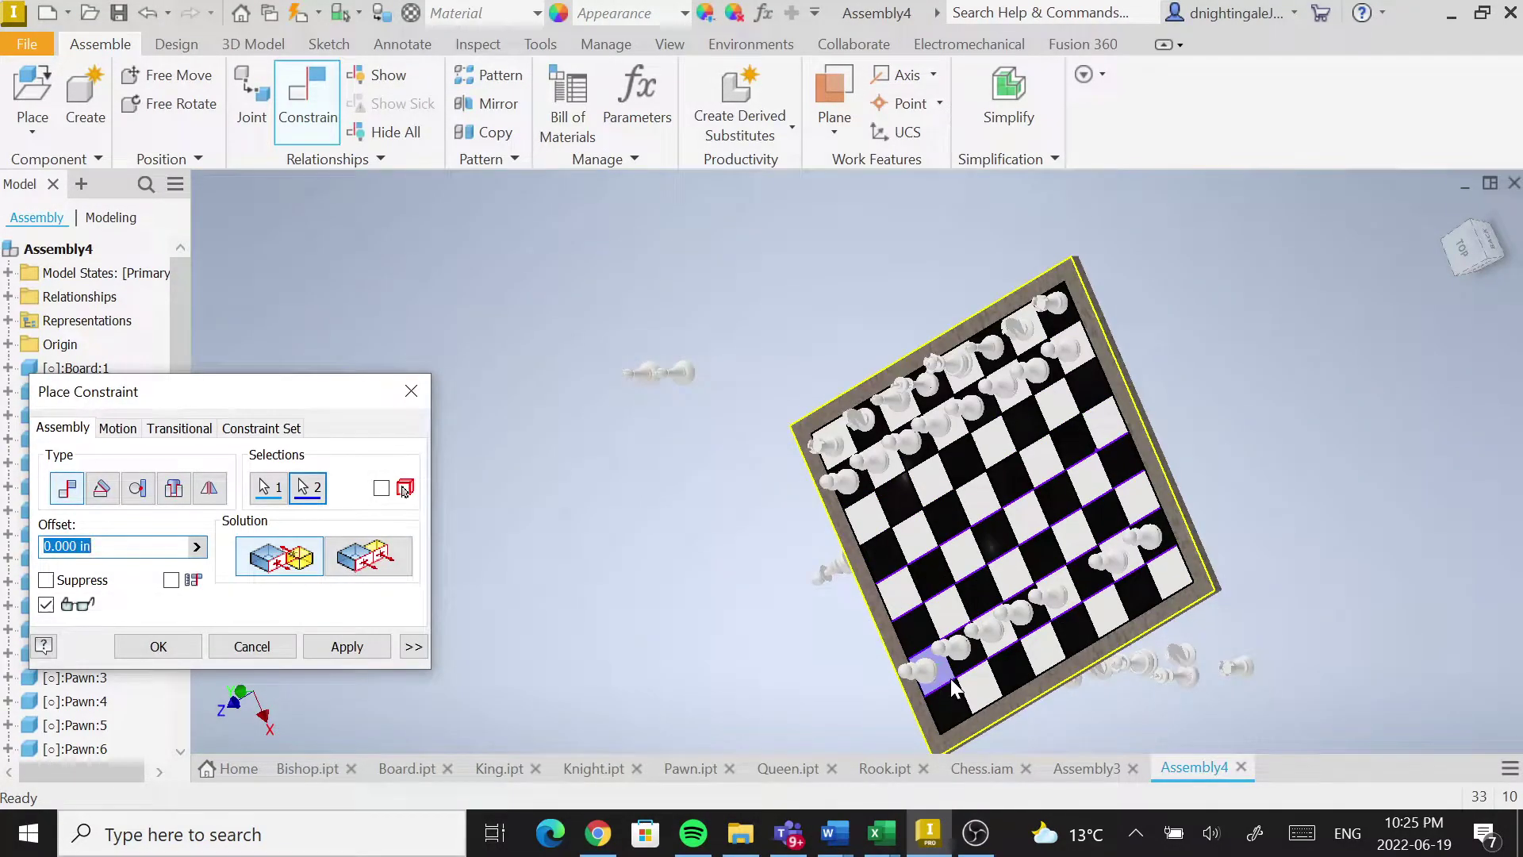
{"action": "scroll", "coordinate": [835, 564], "scroll_direction": "down", "scroll_amount": 5}
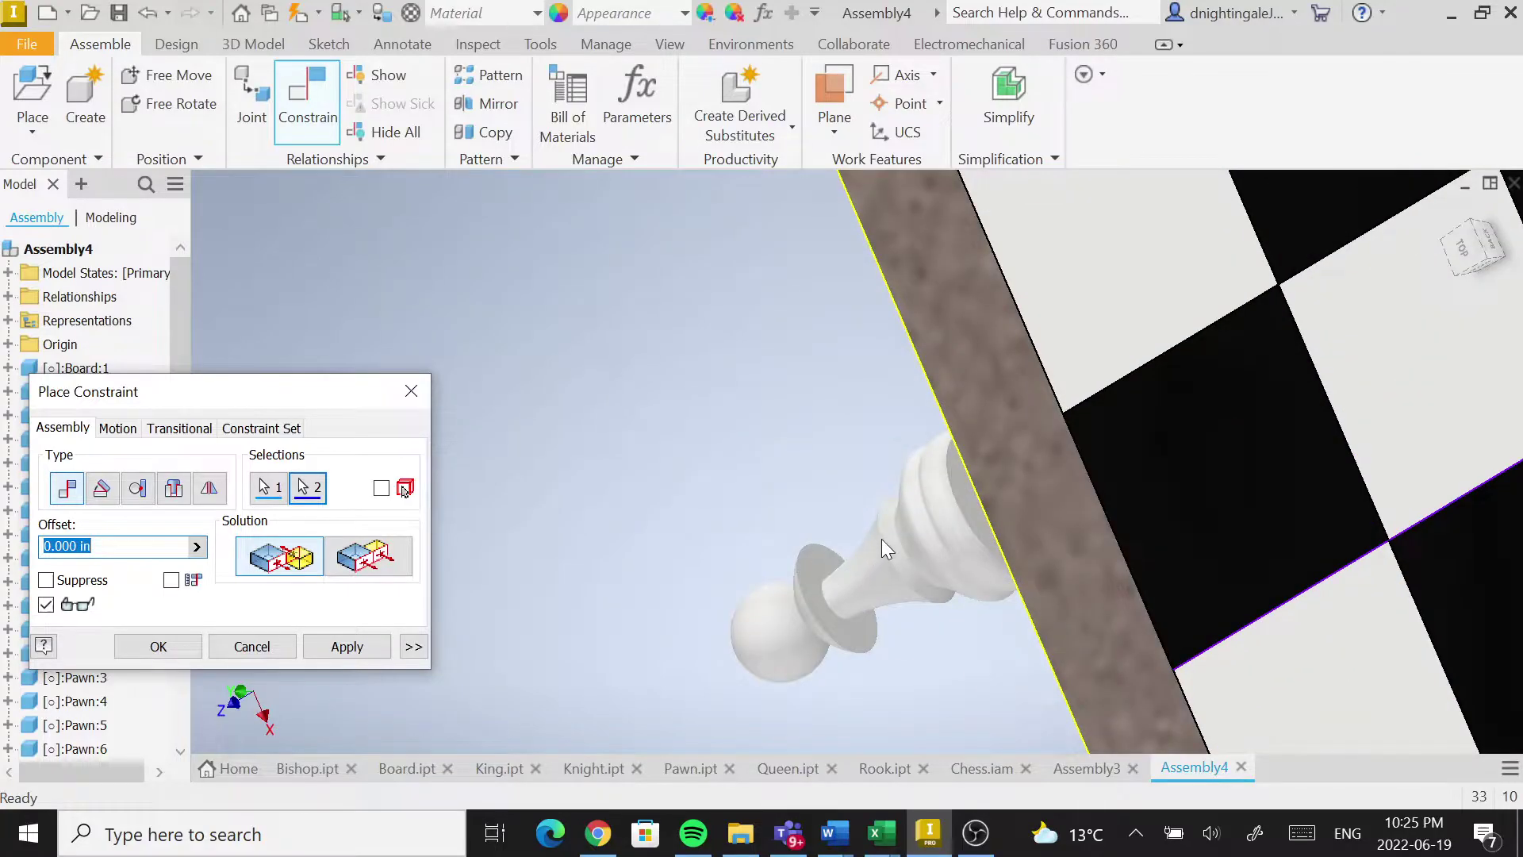
{"action": "middle_click_drag", "start_coordinate": [936, 539], "coordinate": [736, 567]}
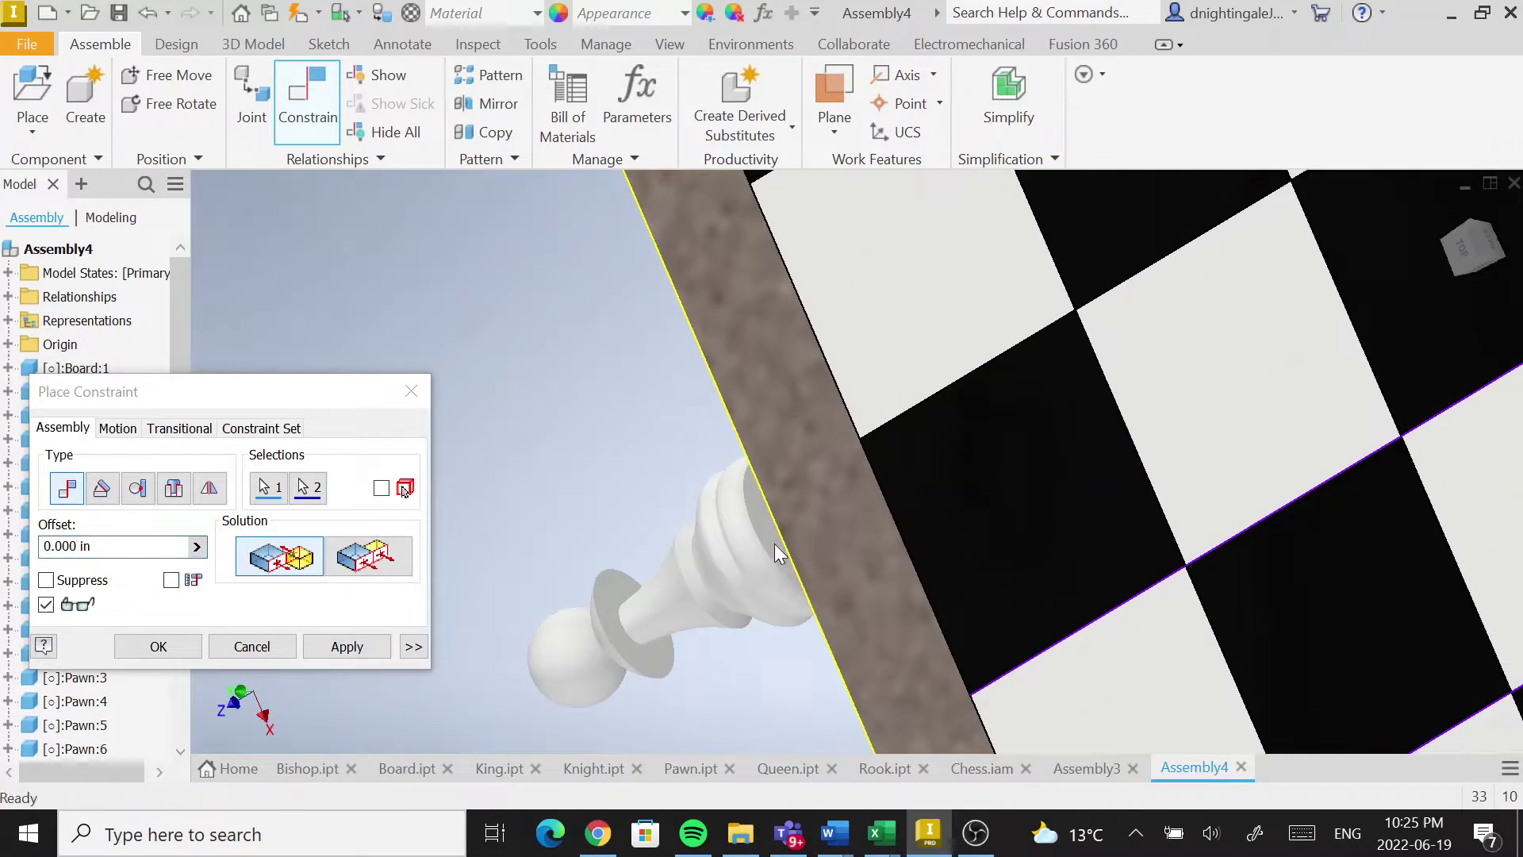
{"action": "left_click", "coordinate": [348, 647]}
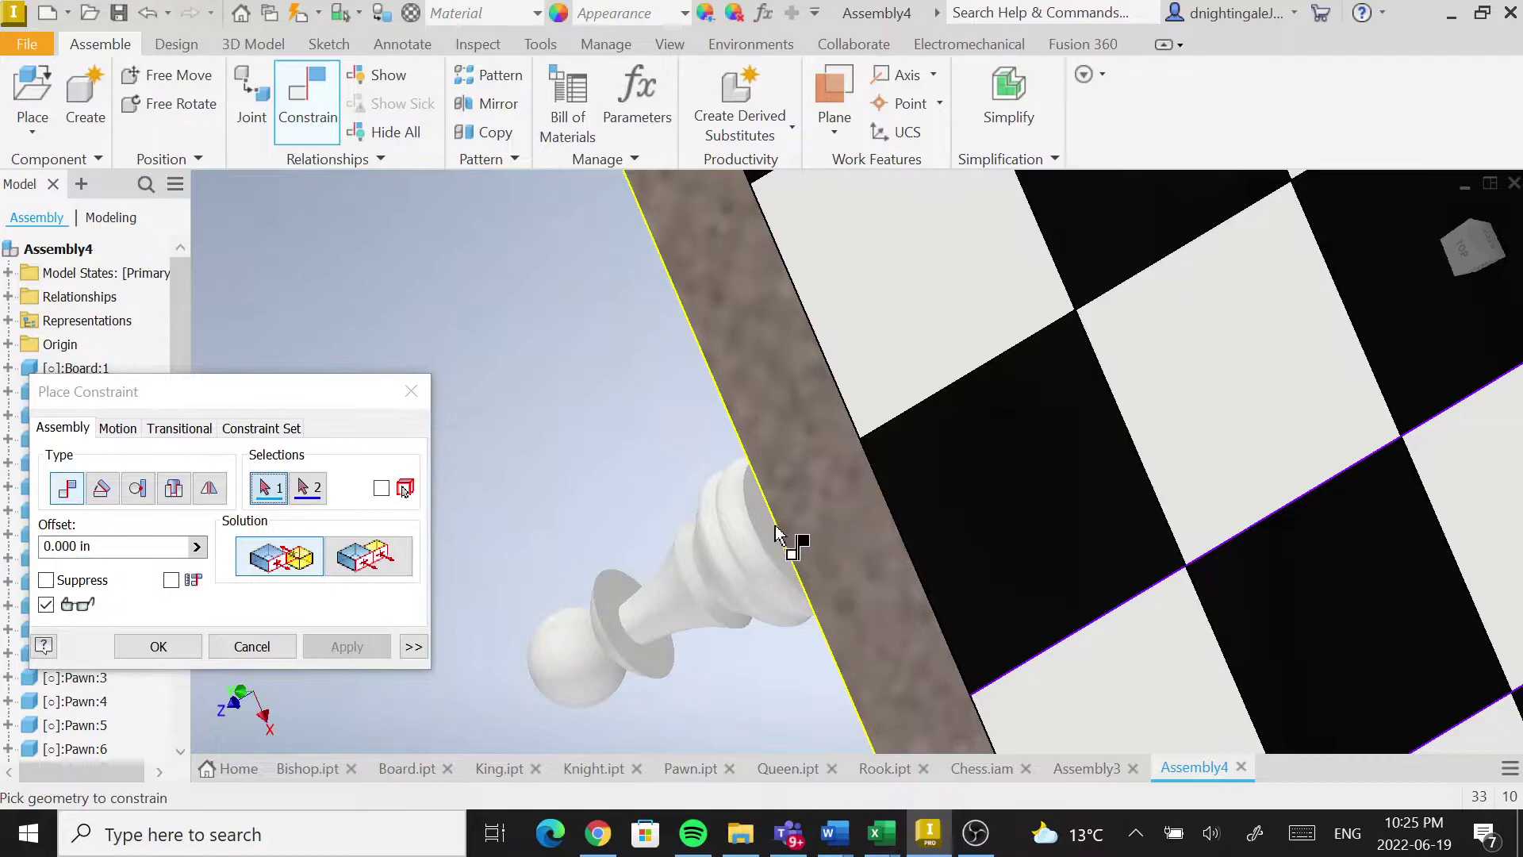
Mate the last loose pawn's base to the remaining black second-row square, sixth from the black-corner edge.
{"action": "scroll", "coordinate": [762, 555], "scroll_direction": "down", "scroll_amount": 3}
{"action": "scroll", "coordinate": [776, 531], "scroll_direction": "down", "scroll_amount": 2}
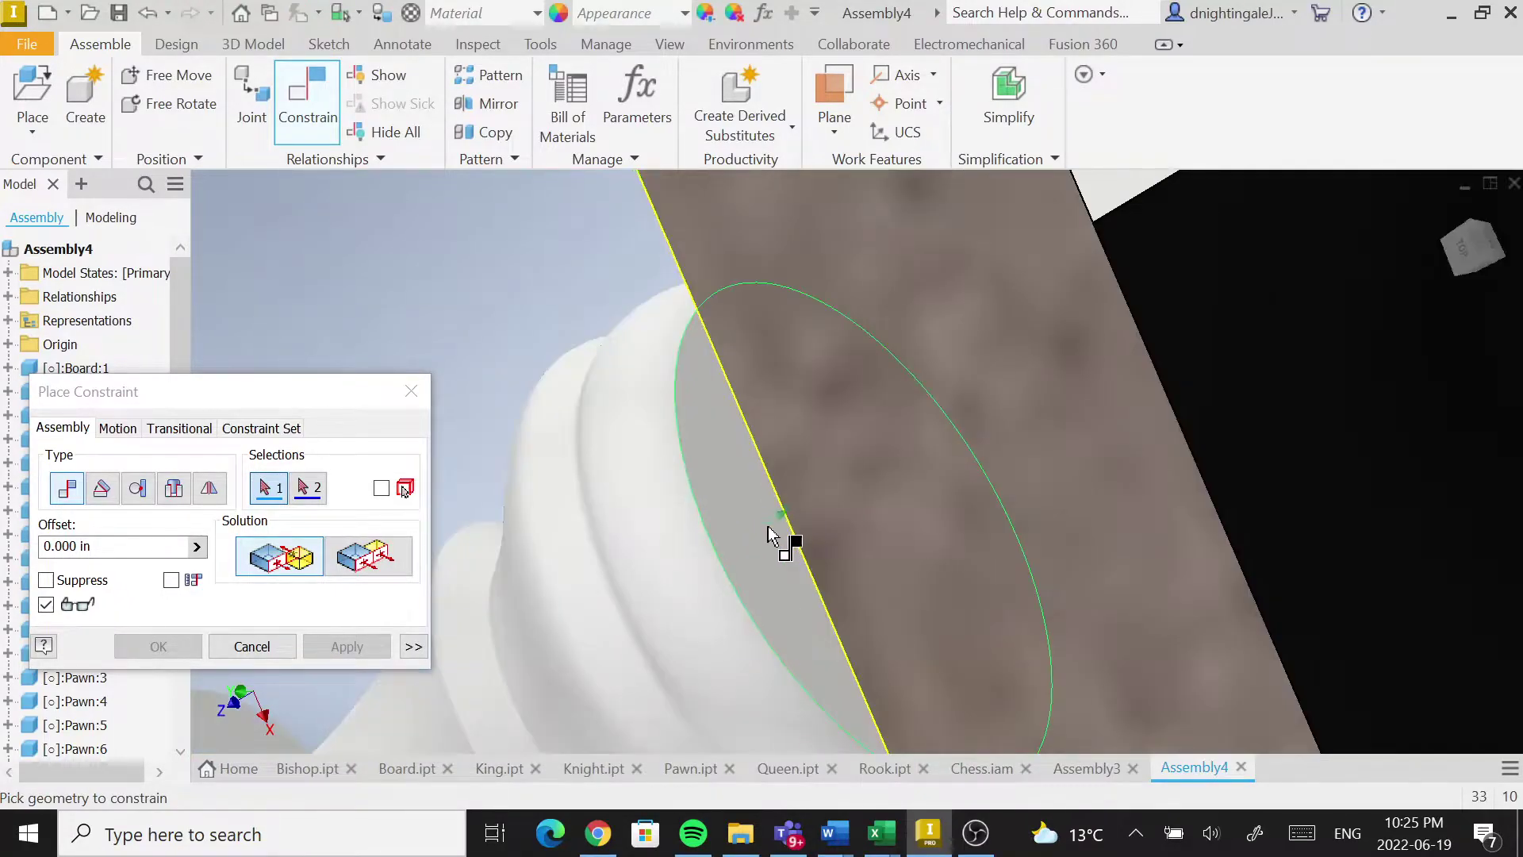
{"action": "left_click", "coordinate": [789, 555]}
{"action": "scroll", "coordinate": [787, 553], "scroll_direction": "down", "scroll_amount": 2}
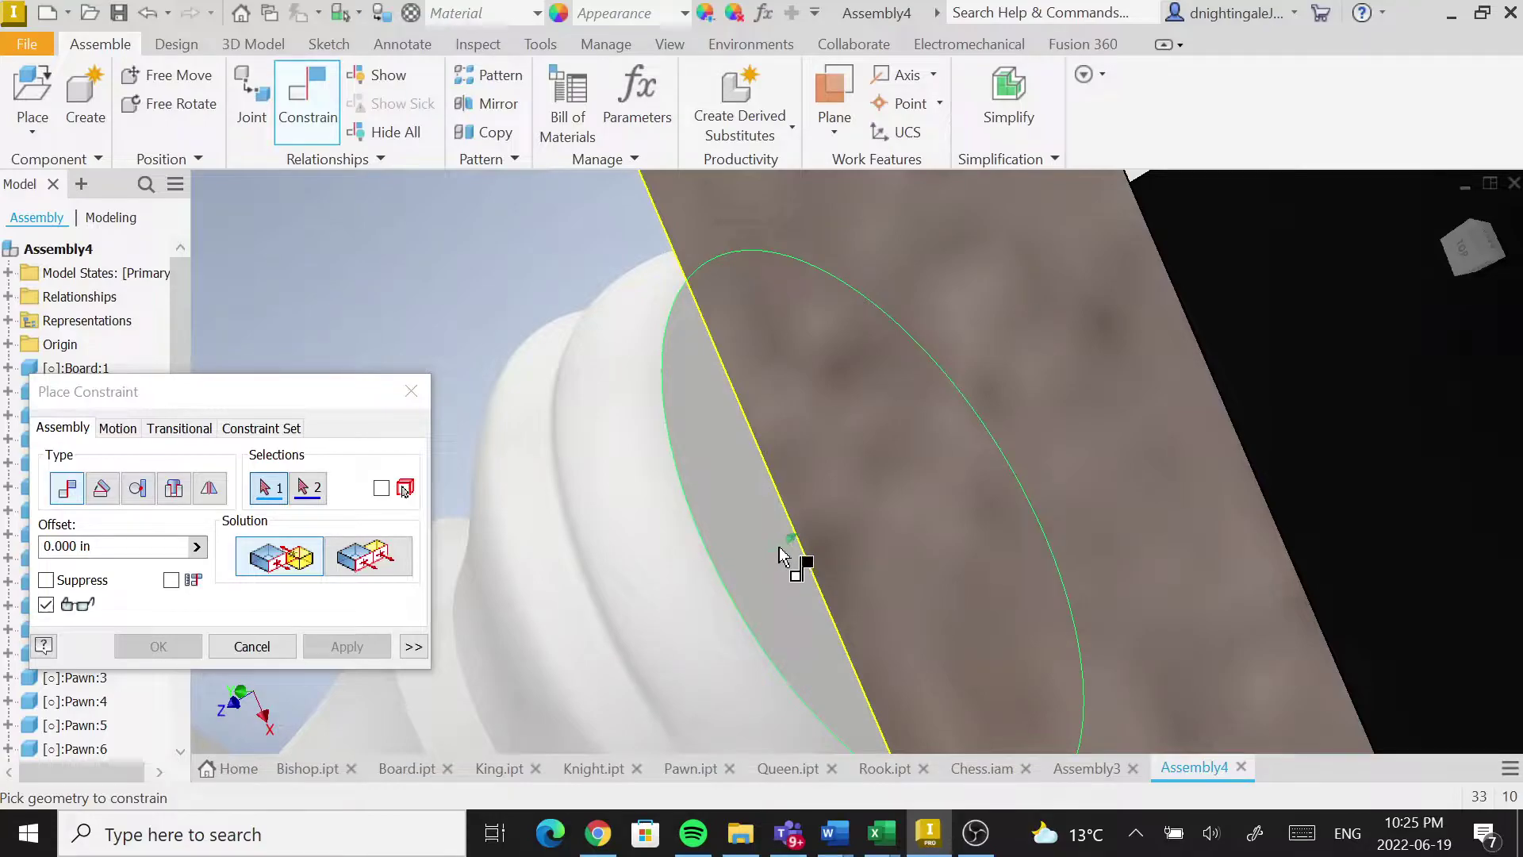
{"action": "left_click", "coordinate": [779, 548]}
{"action": "scroll", "coordinate": [897, 593], "scroll_direction": "up", "scroll_amount": 4}
{"action": "middle_click_drag", "start_coordinate": [1228, 674], "coordinate": [1186, 542]}
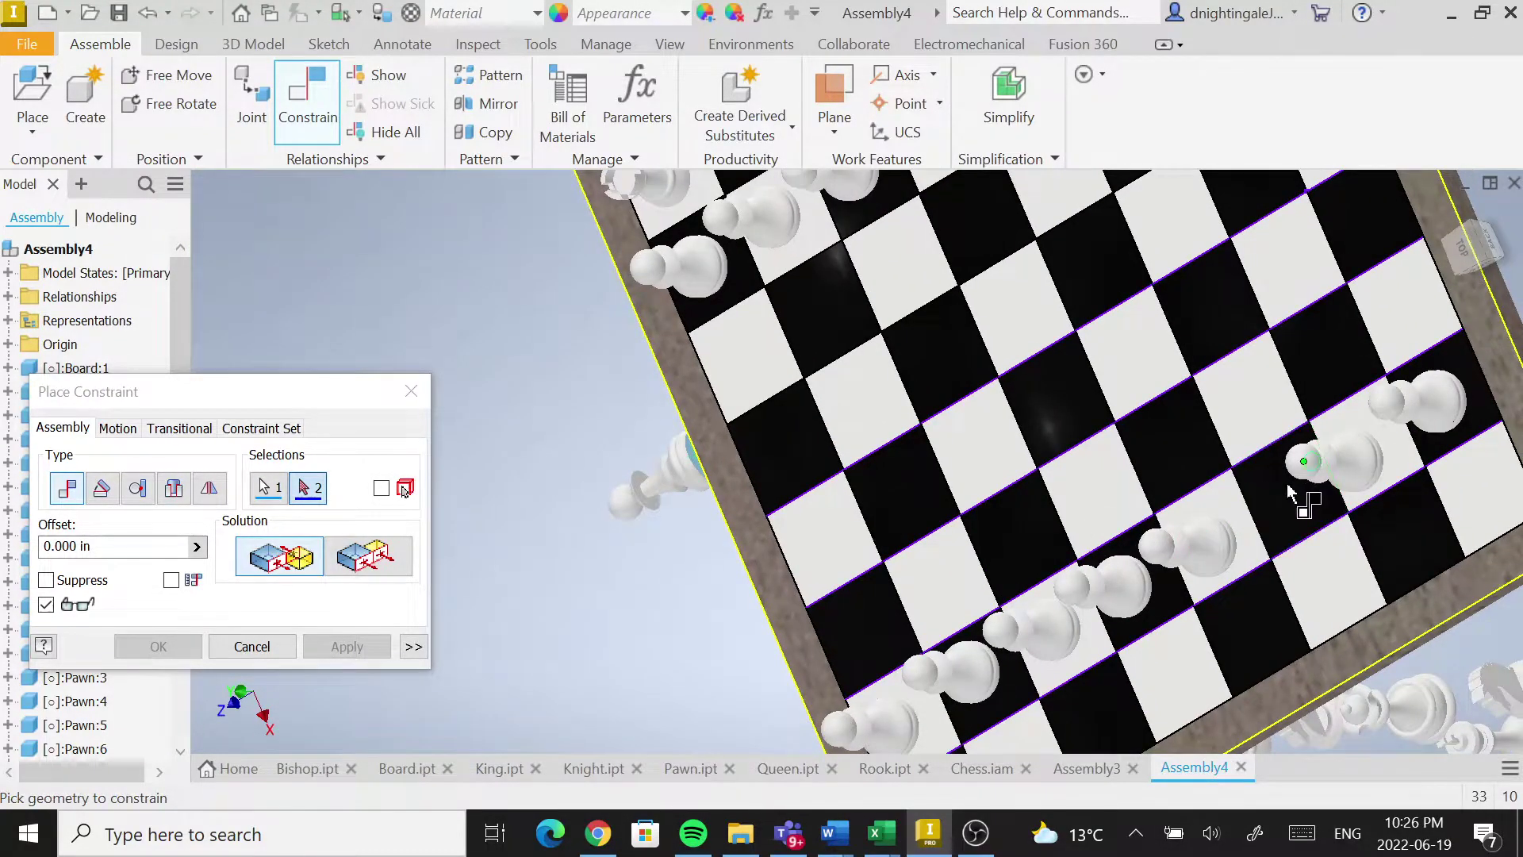
{"action": "scroll", "coordinate": [1287, 496], "scroll_direction": "down", "scroll_amount": 3}
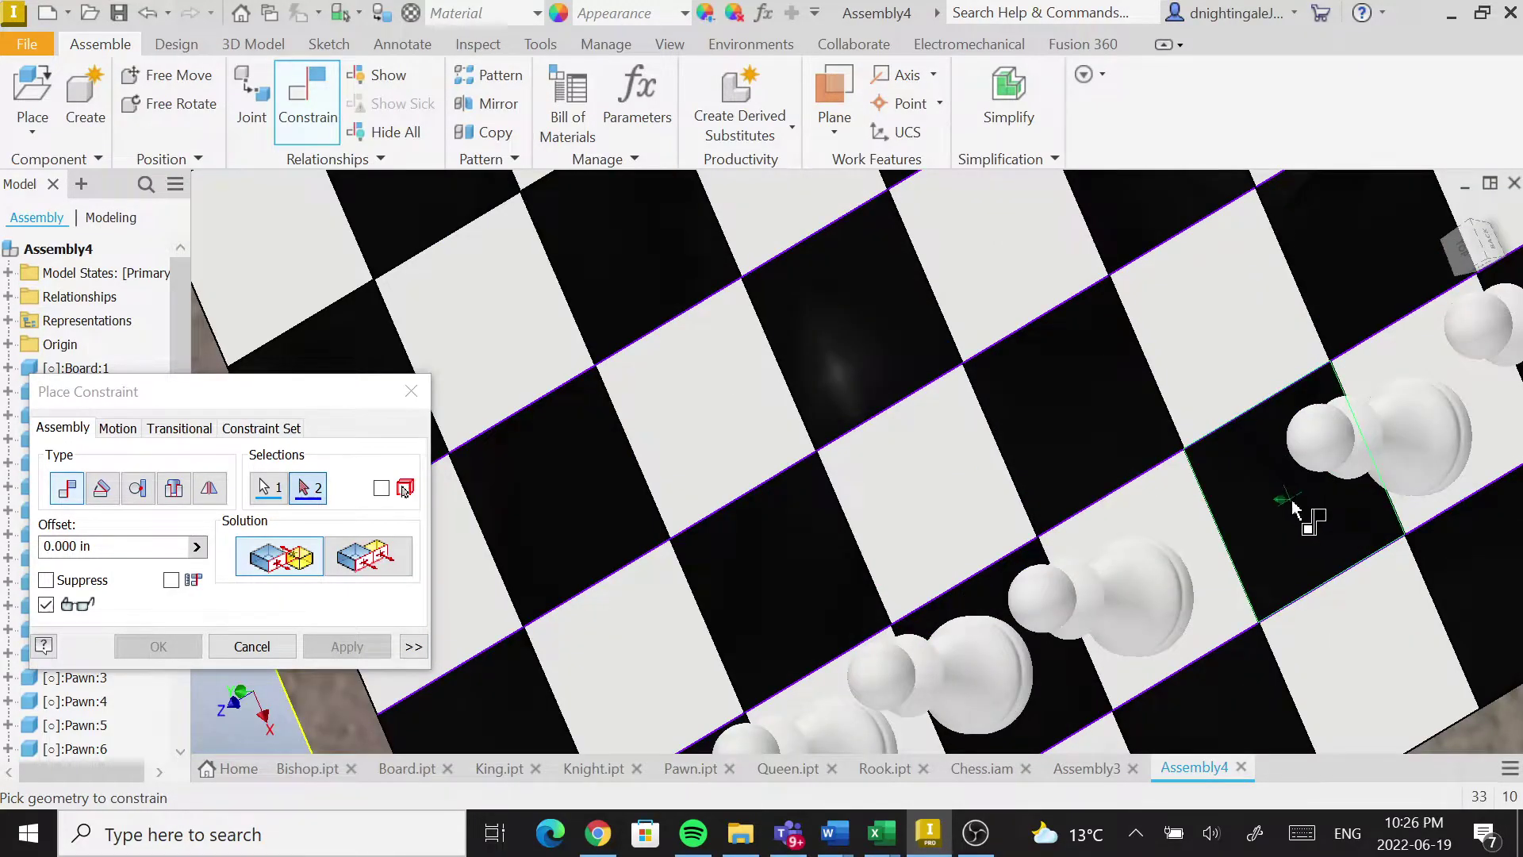
{"action": "left_click", "coordinate": [1304, 504]}
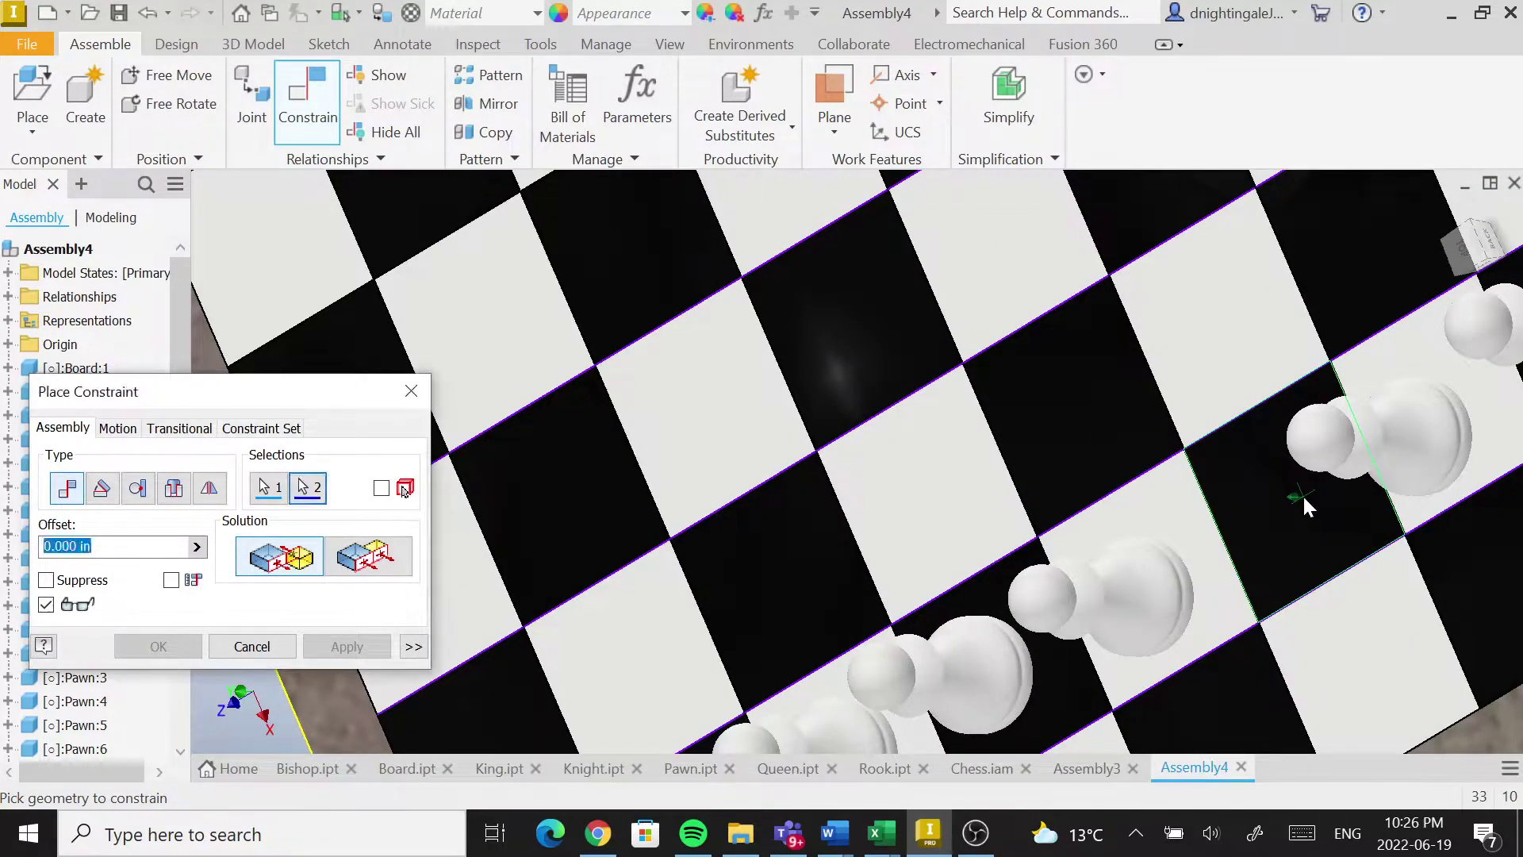
{"action": "scroll", "coordinate": [1055, 602], "scroll_direction": "up", "scroll_amount": 3}
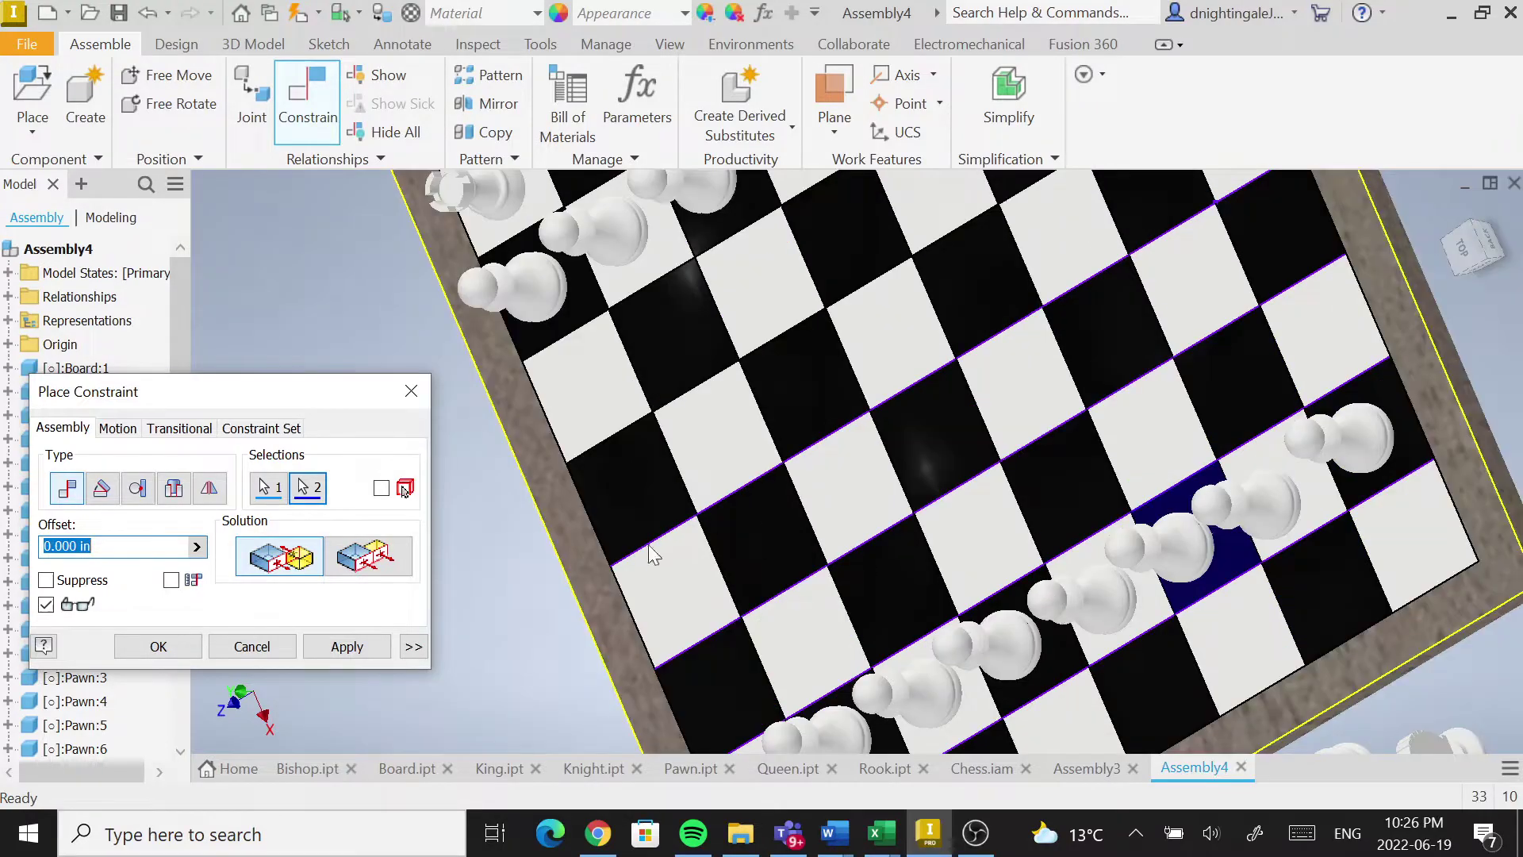
{"action": "left_click", "coordinate": [347, 645]}
Mate a loose knight's base to the black back-row square beside the white corner, behind the second pawn row.
{"action": "scroll", "coordinate": [635, 595], "scroll_direction": "up", "scroll_amount": 3}
{"action": "scroll", "coordinate": [635, 587], "scroll_direction": "up", "scroll_amount": 3}
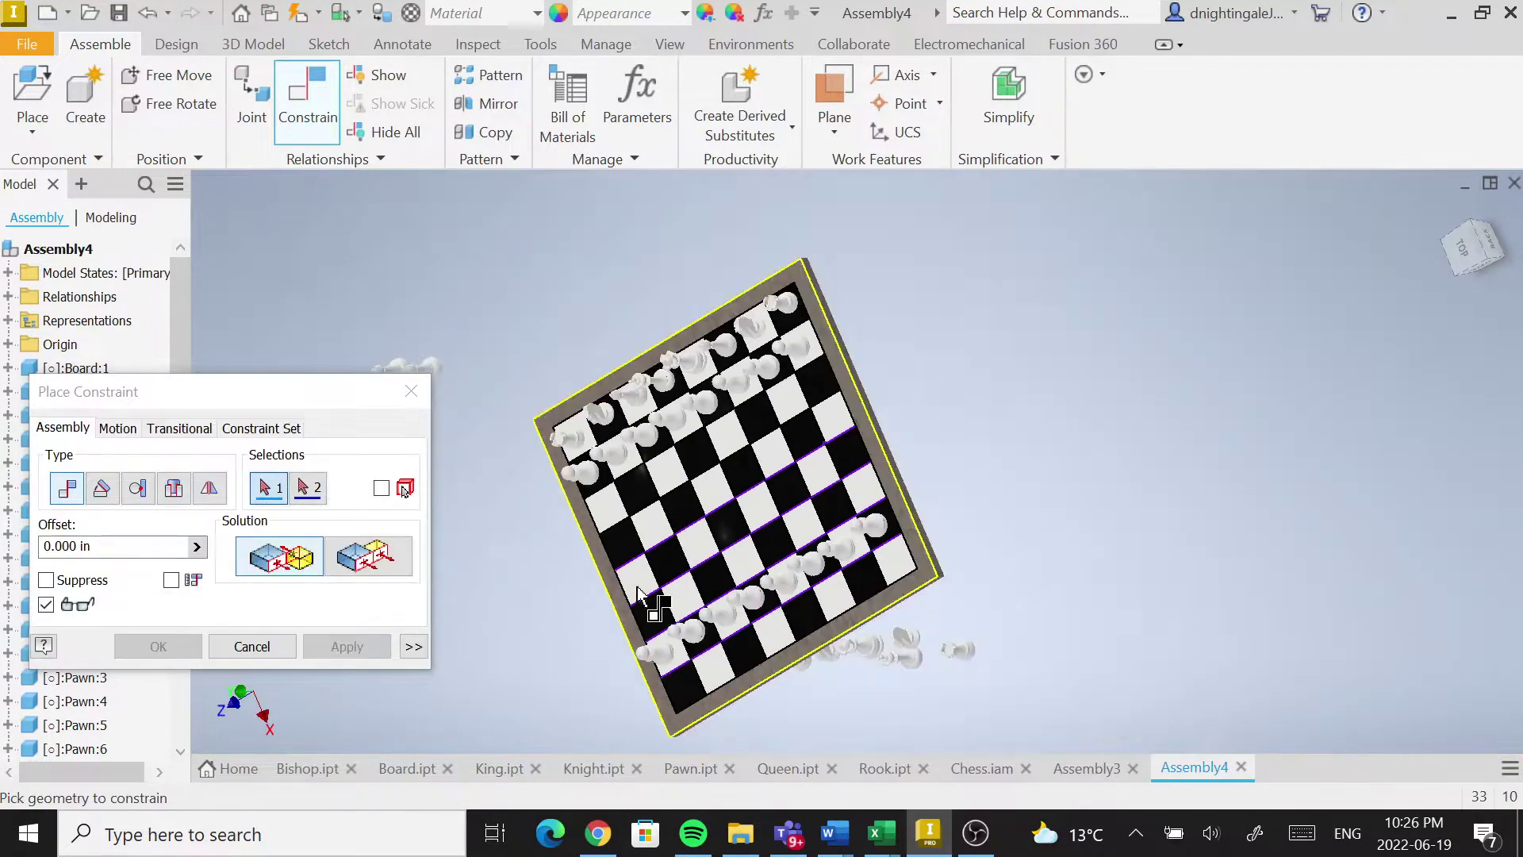
{"action": "middle_click_drag", "start_coordinate": [472, 416], "coordinate": [524, 358]}
{"action": "middle_click_drag", "start_coordinate": [1130, 559], "coordinate": [682, 555], "text": "shift"}
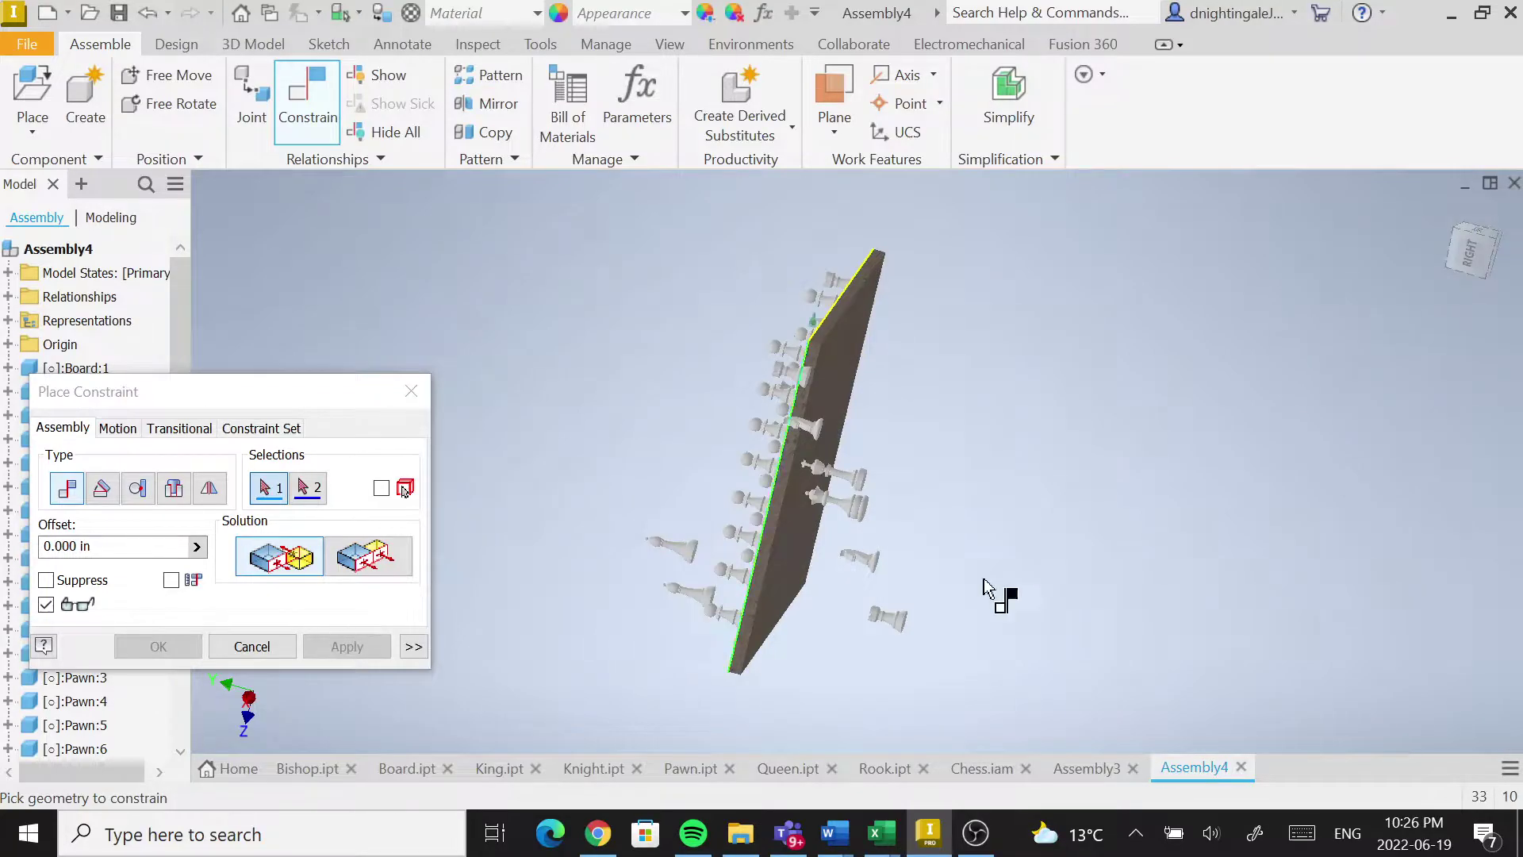
{"action": "scroll", "coordinate": [873, 547], "scroll_direction": "down", "scroll_amount": 2}
{"action": "scroll", "coordinate": [761, 384], "scroll_direction": "down", "scroll_amount": 4}
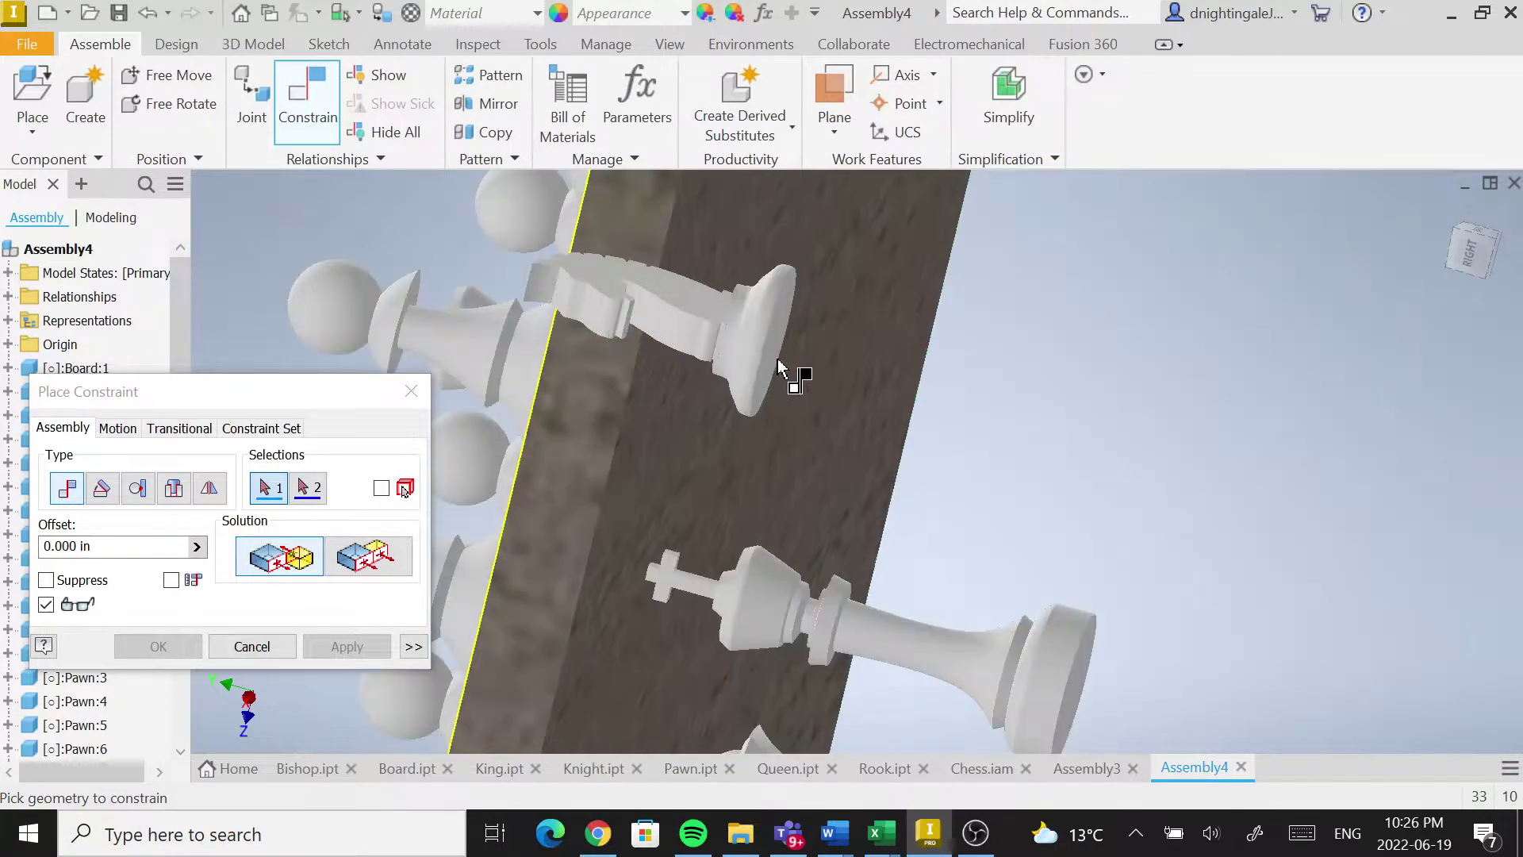
{"action": "left_click", "coordinate": [778, 353]}
{"action": "scroll", "coordinate": [775, 364], "scroll_direction": "up", "scroll_amount": 5}
{"action": "middle_click_drag", "start_coordinate": [775, 364], "coordinate": [870, 373], "text": "shift"}
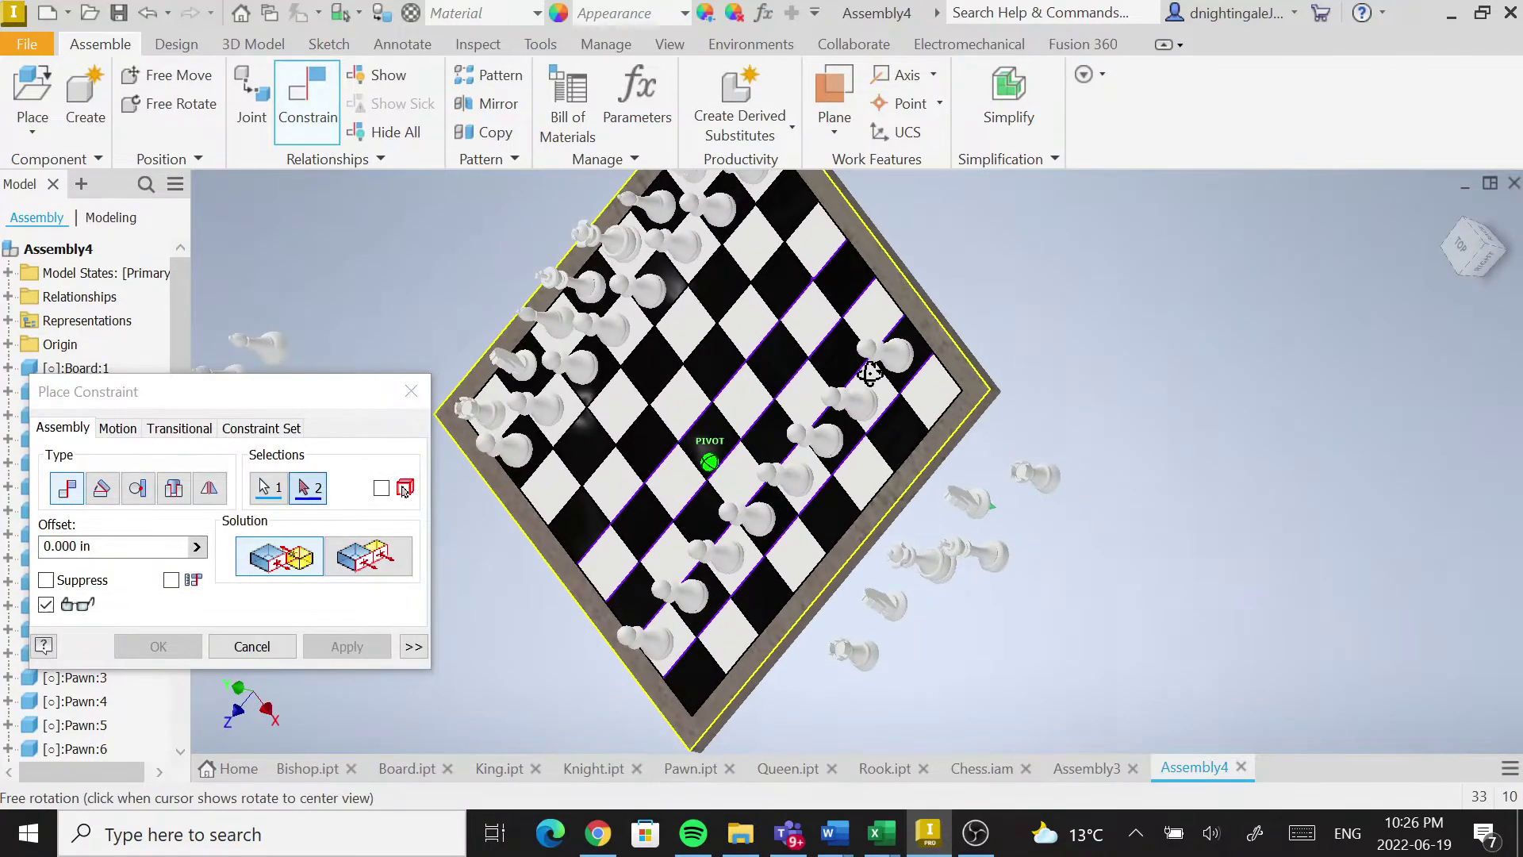
{"action": "left_click", "coordinate": [897, 438]}
{"action": "middle_click_drag", "start_coordinate": [1006, 476], "coordinate": [883, 485], "text": "shift"}
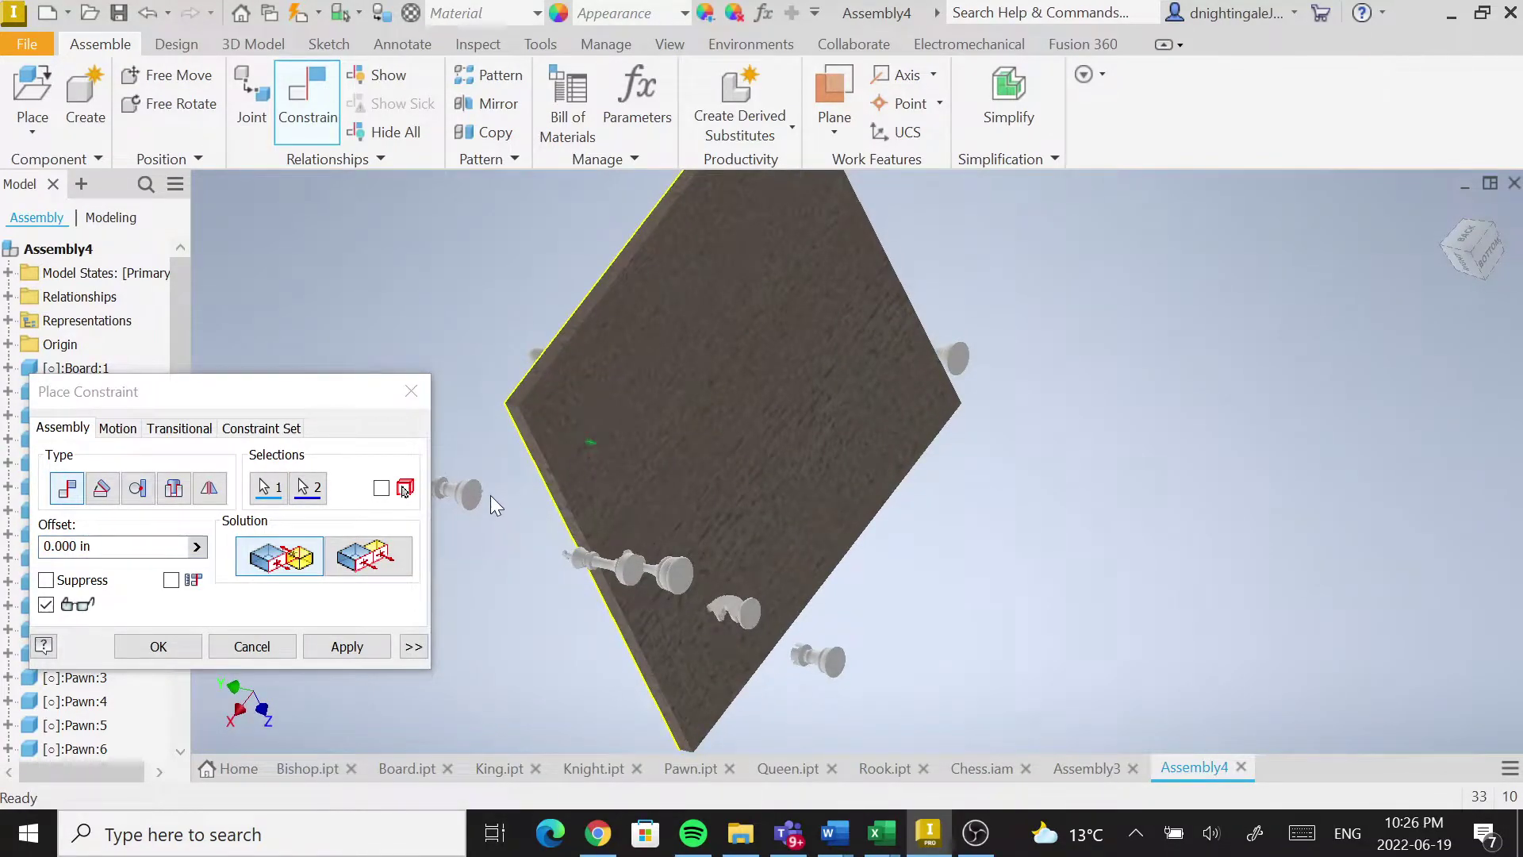
{"action": "left_click", "coordinate": [346, 647]}
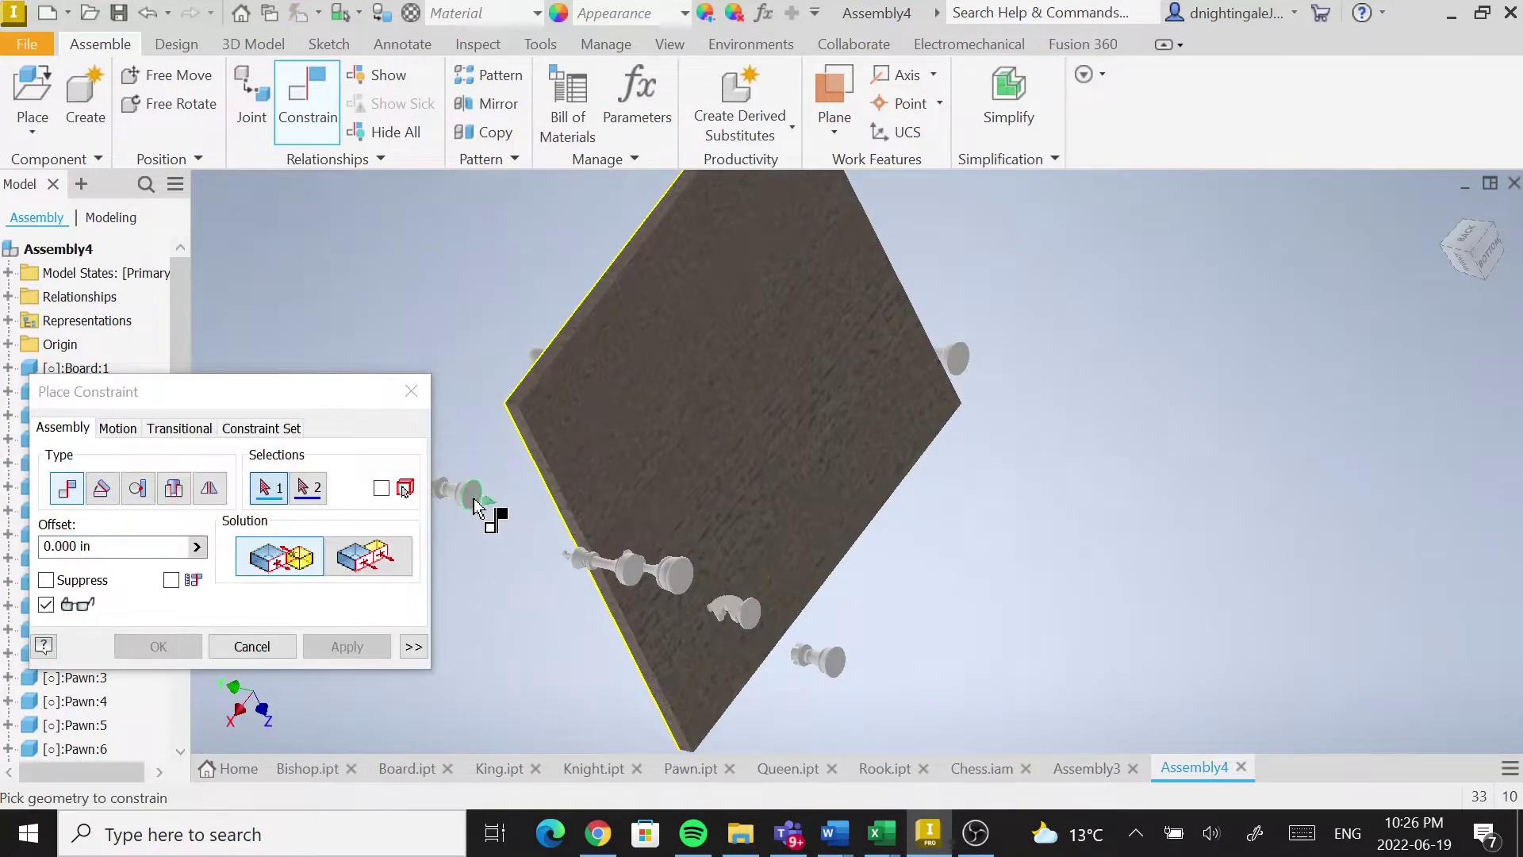
Mate a loose rook's base to the white corner square beside the newly placed knight.
{"action": "left_click", "coordinate": [476, 506]}
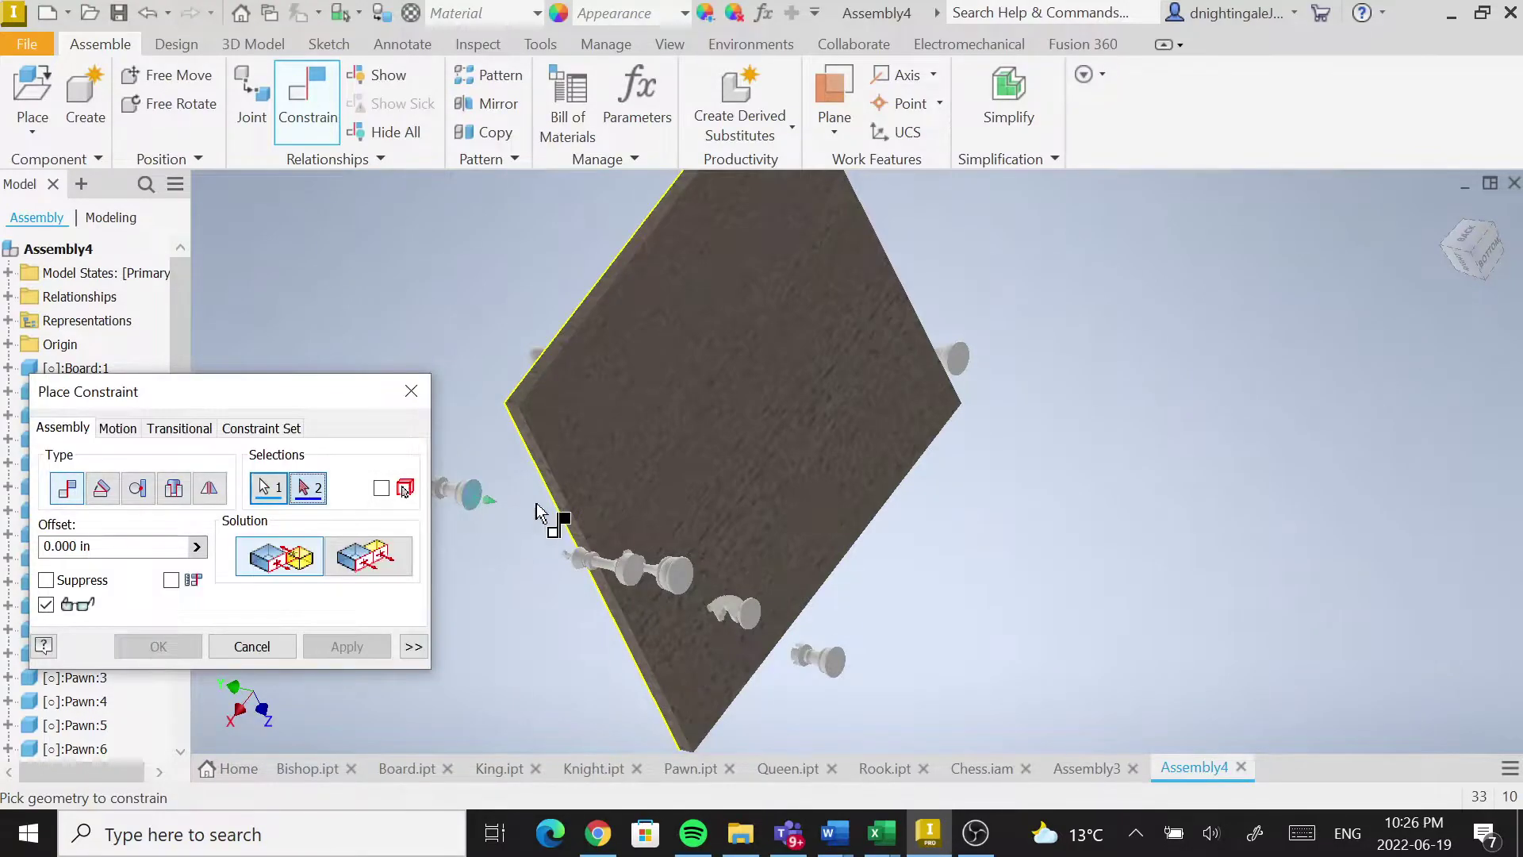
{"action": "middle_click_drag", "start_coordinate": [616, 510], "coordinate": [731, 527], "text": "shift"}
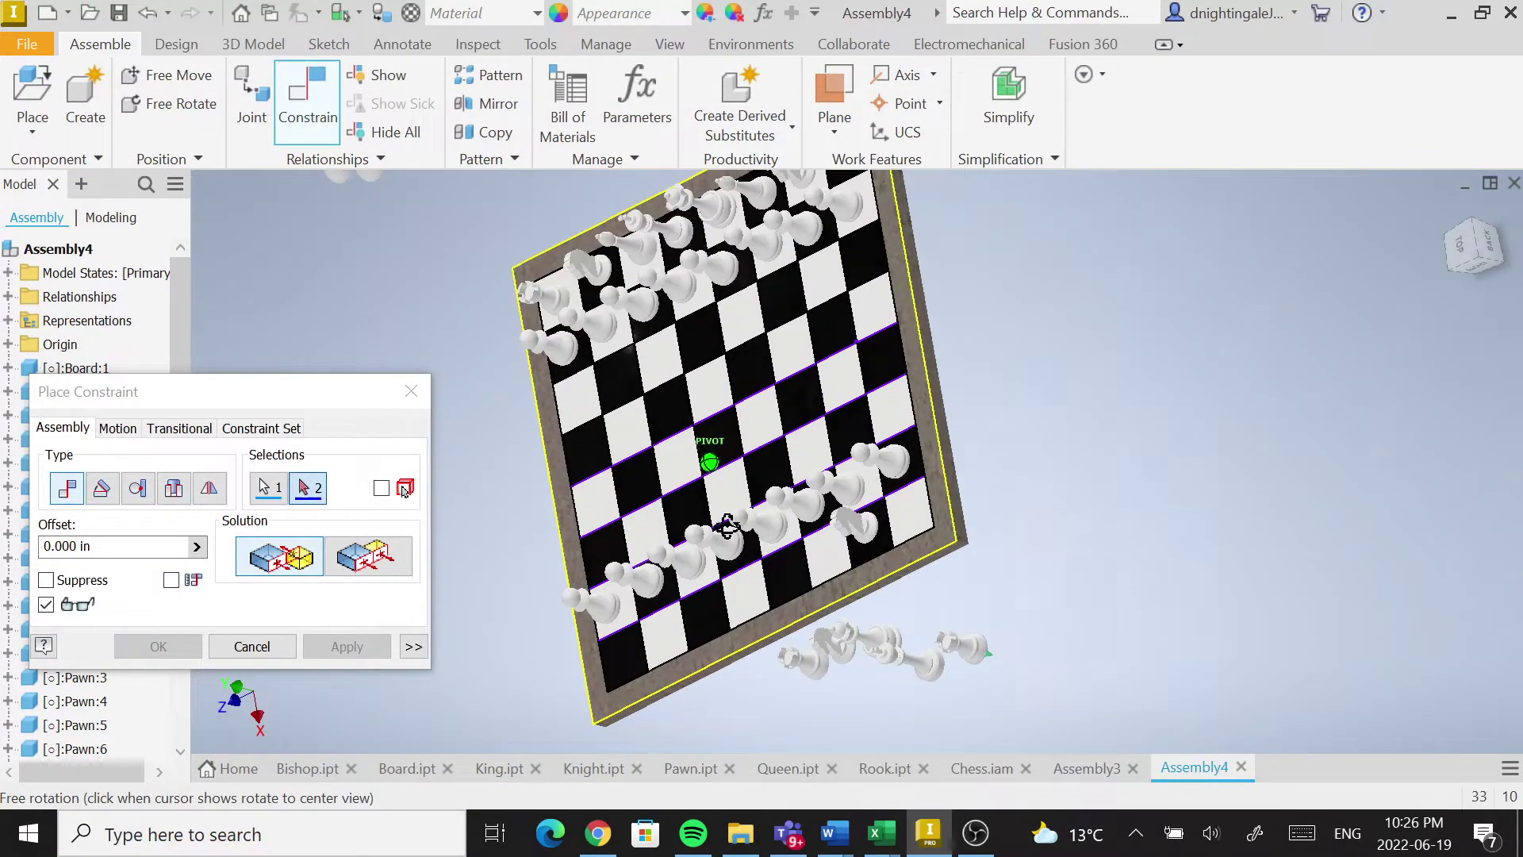
{"action": "left_click", "coordinate": [911, 520]}
{"action": "middle_click_drag", "start_coordinate": [1017, 603], "coordinate": [831, 554], "text": "shift"}
{"action": "left_click", "coordinate": [346, 646]}
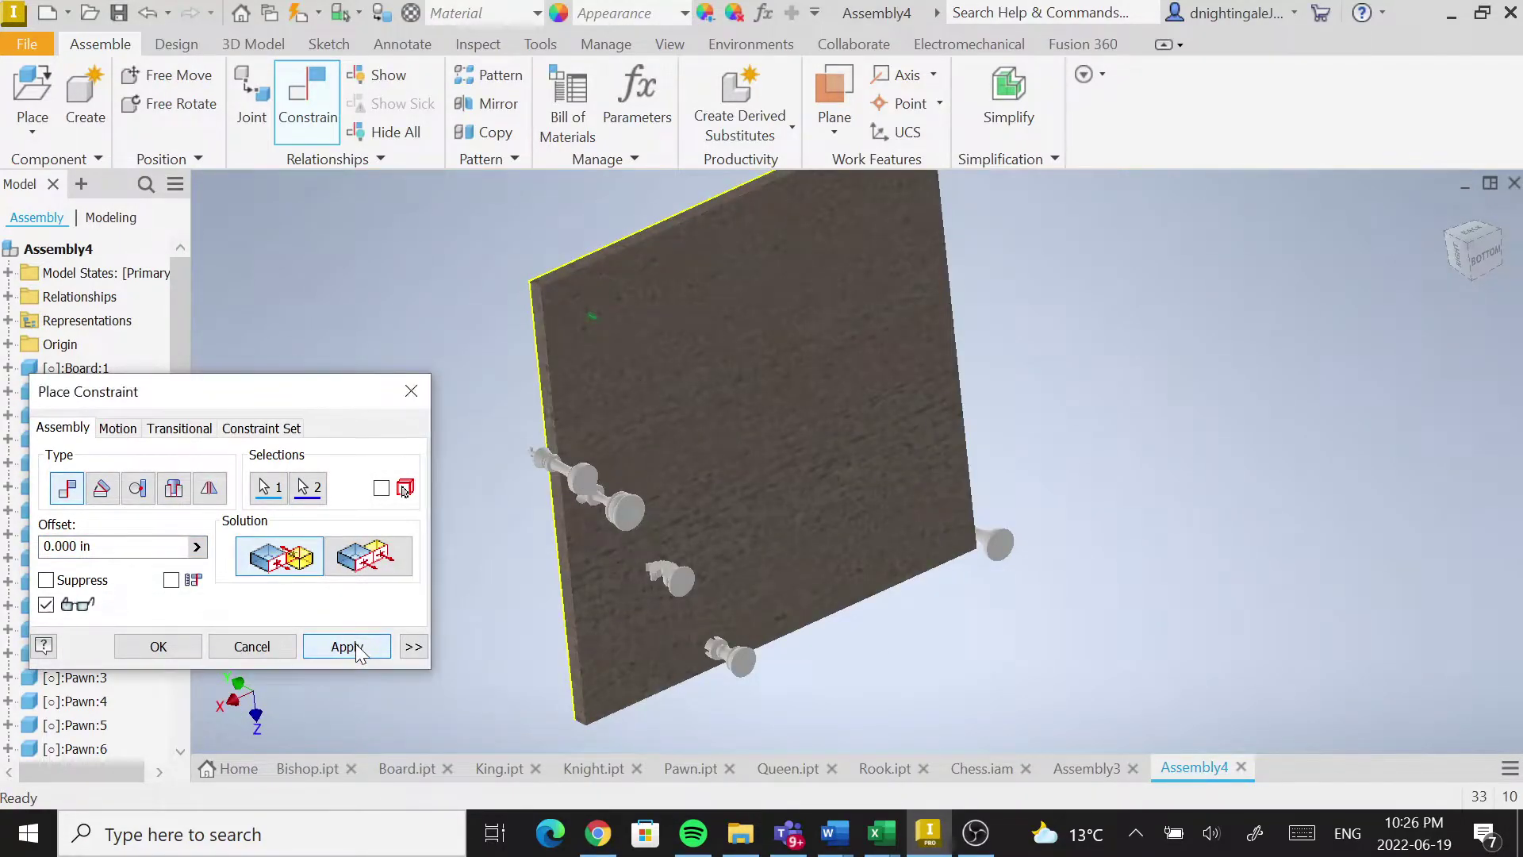
Mate the loose king's base to the white back-row square, fourth from the black corner.
{"action": "left_click", "coordinate": [591, 490]}
{"action": "middle_click_drag", "start_coordinate": [697, 527], "coordinate": [774, 543], "text": "shift"}
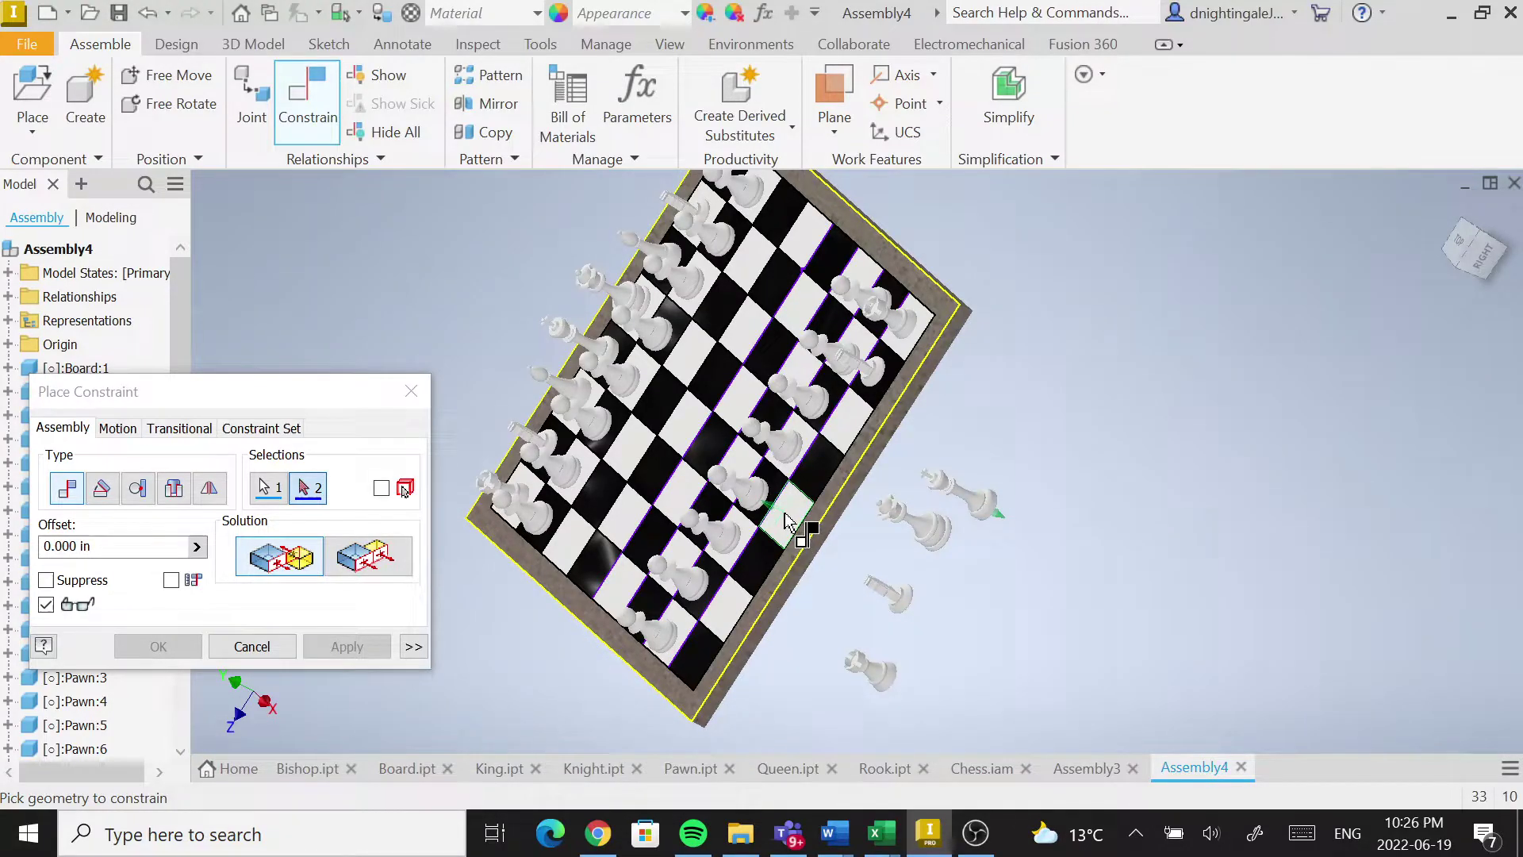
{"action": "left_click", "coordinate": [785, 522]}
{"action": "left_click", "coordinate": [346, 645]}
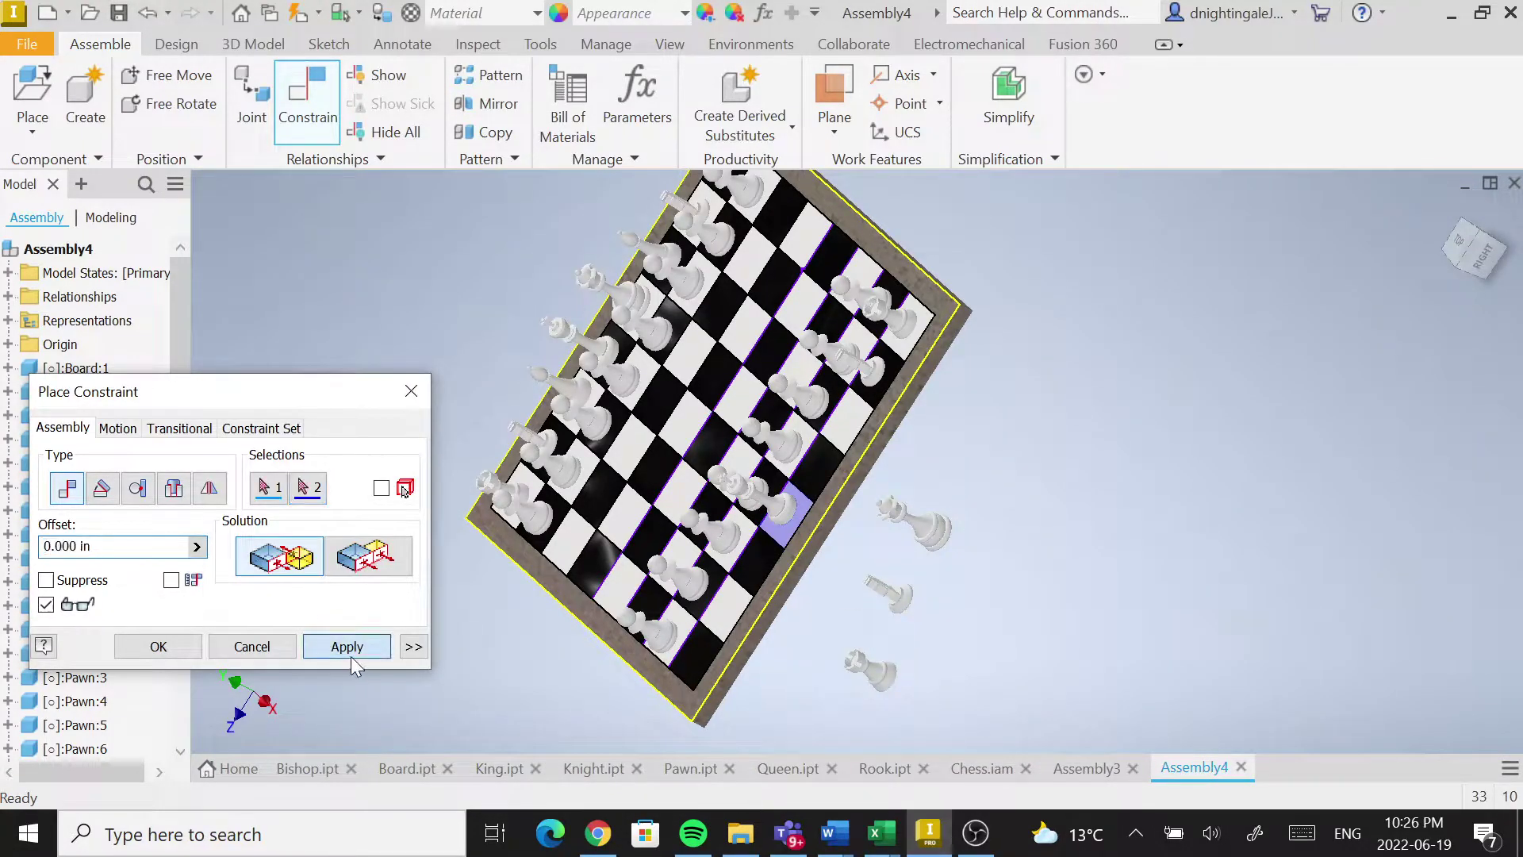
{"action": "middle_click_drag", "start_coordinate": [918, 595], "coordinate": [778, 568], "text": "shift"}
{"action": "scroll", "coordinate": [724, 544], "scroll_direction": "up", "scroll_amount": 5}
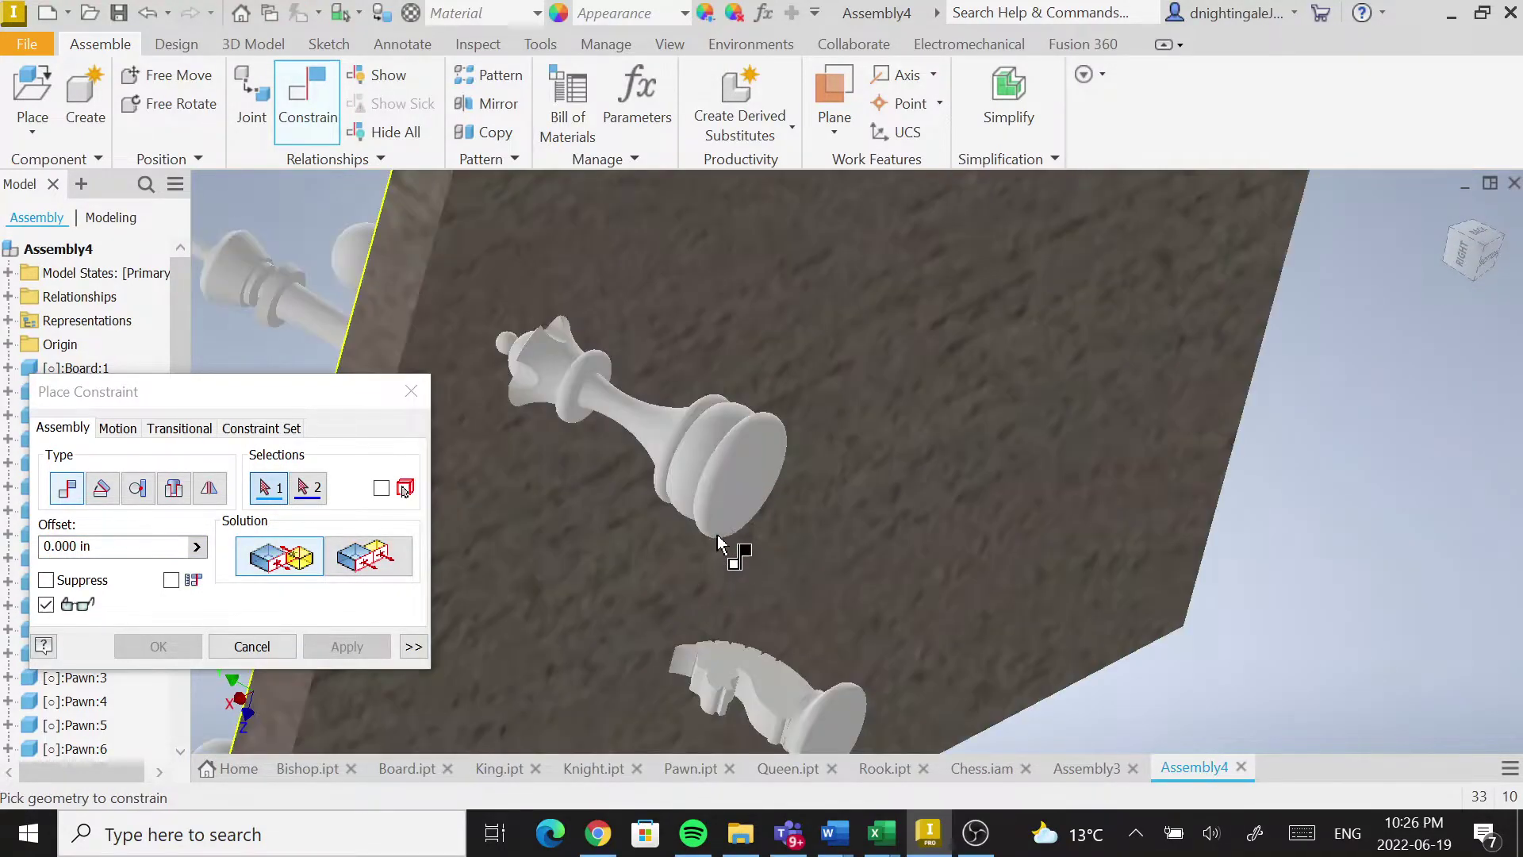
Mate the loose queen's base to the black back-row square beside the king, fifth from the black corner.
{"action": "left_click", "coordinate": [753, 489]}
{"action": "middle_click_drag", "start_coordinate": [802, 516], "coordinate": [952, 573], "text": "shift"}
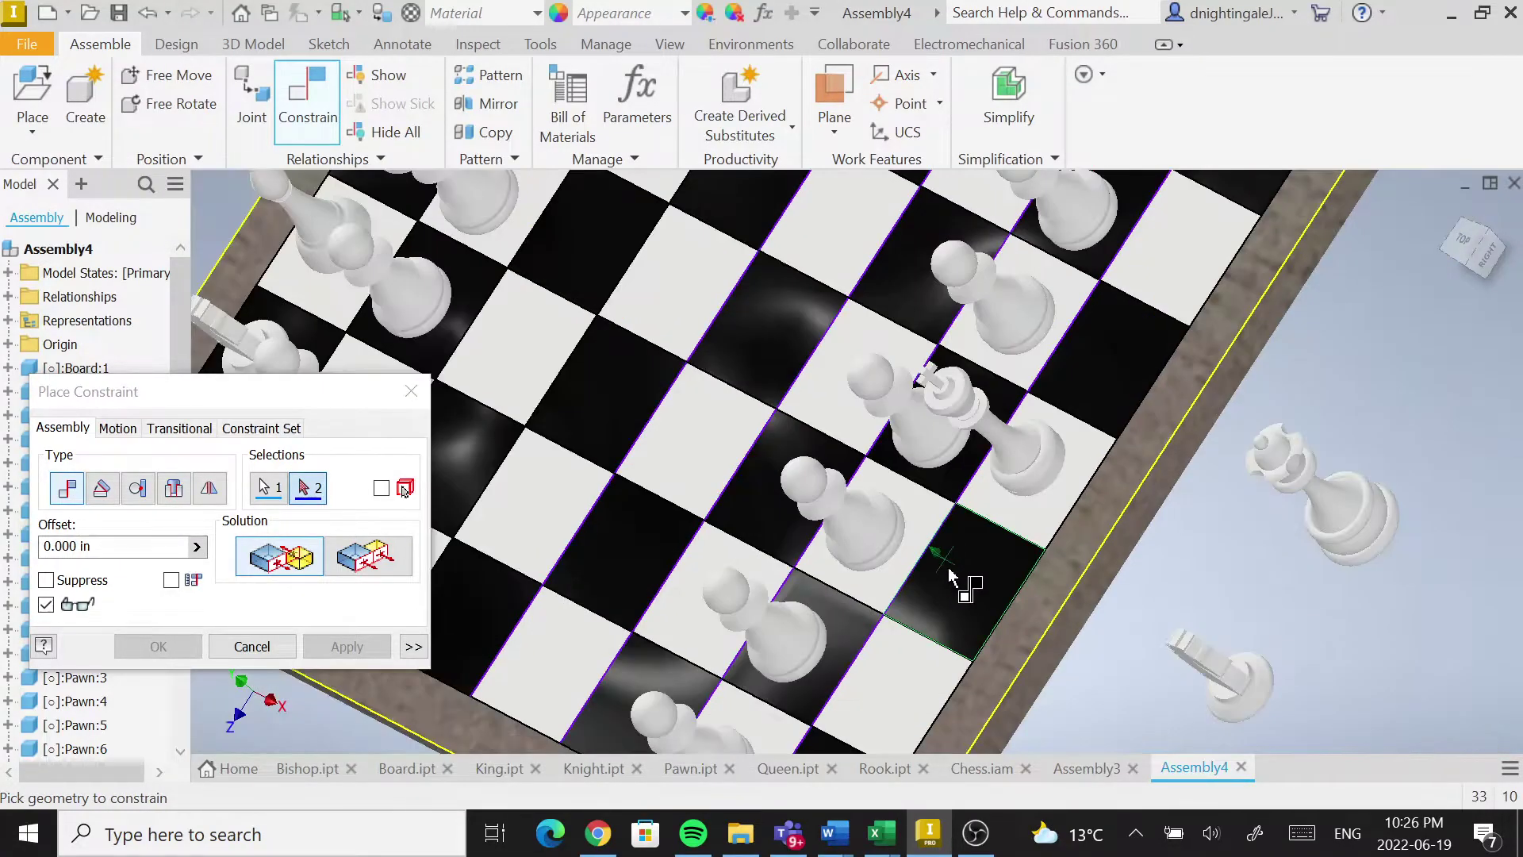
{"action": "scroll", "coordinate": [952, 573], "scroll_direction": "down", "scroll_amount": 3}
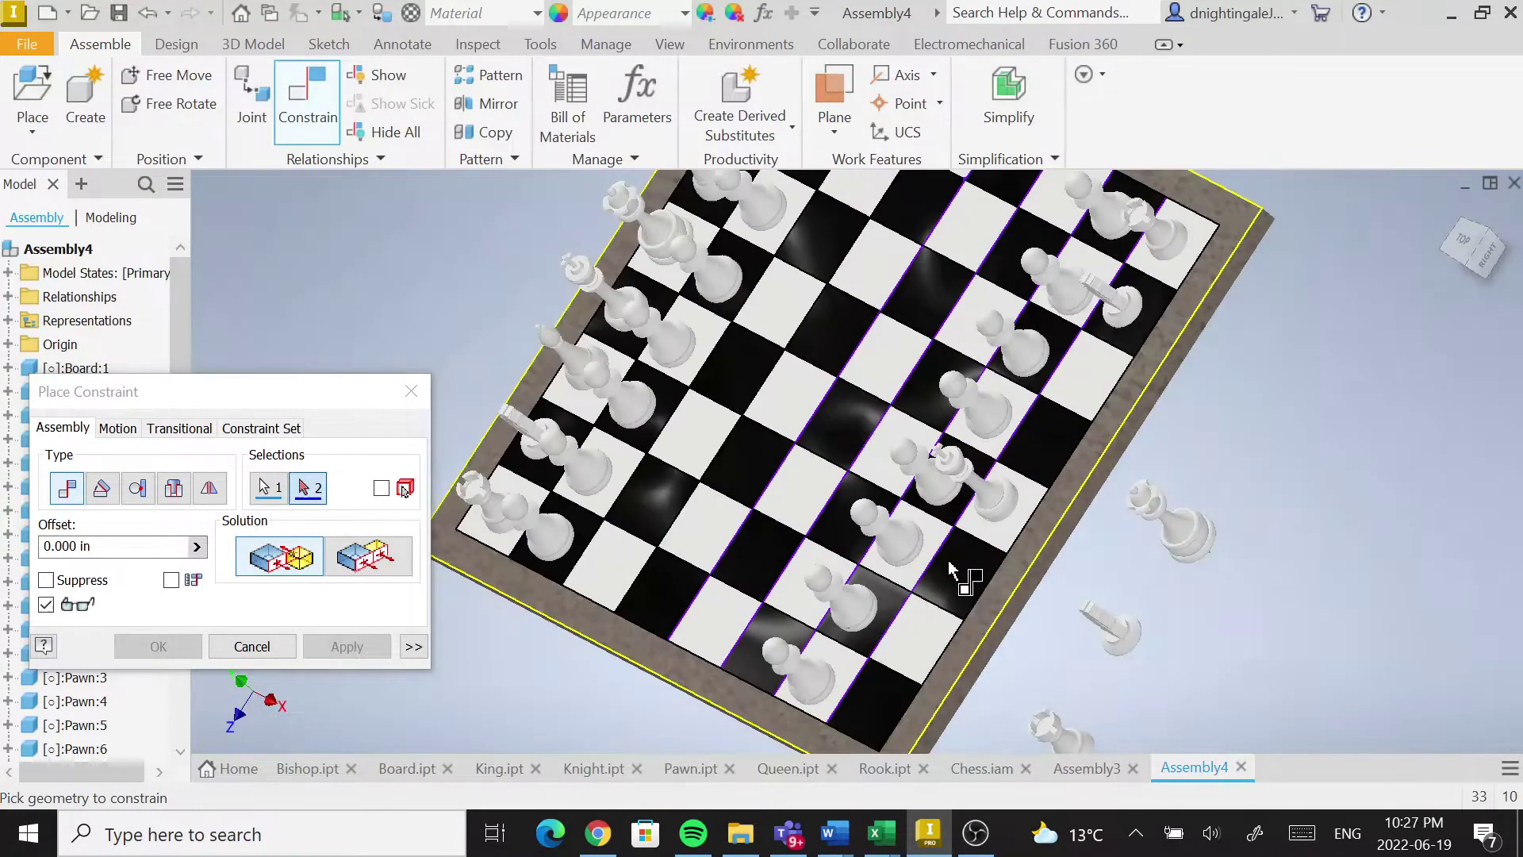
{"action": "left_click", "coordinate": [1039, 434]}
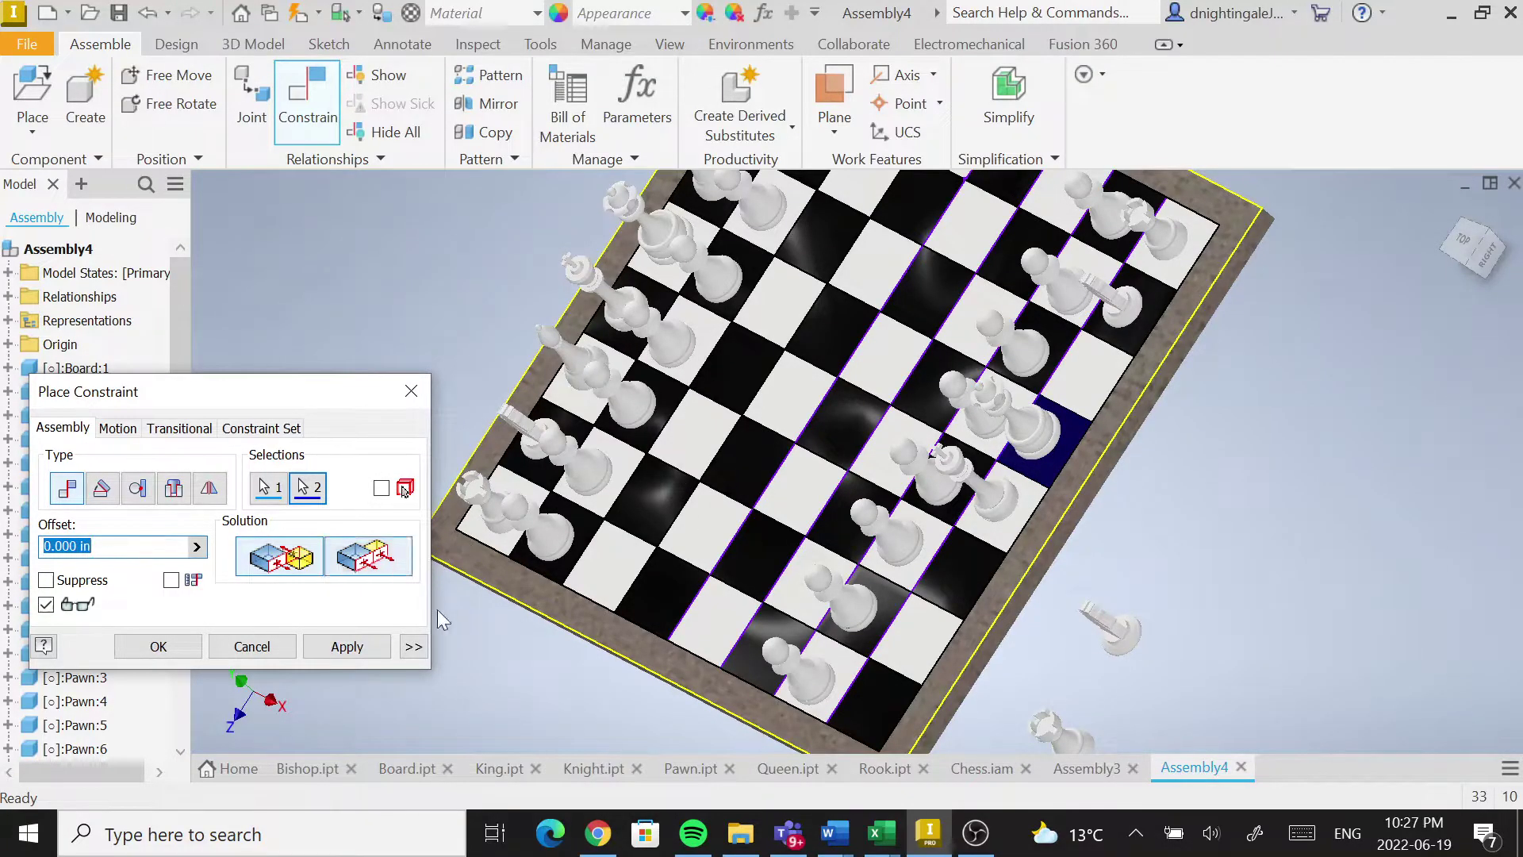
{"action": "left_click", "coordinate": [347, 646]}
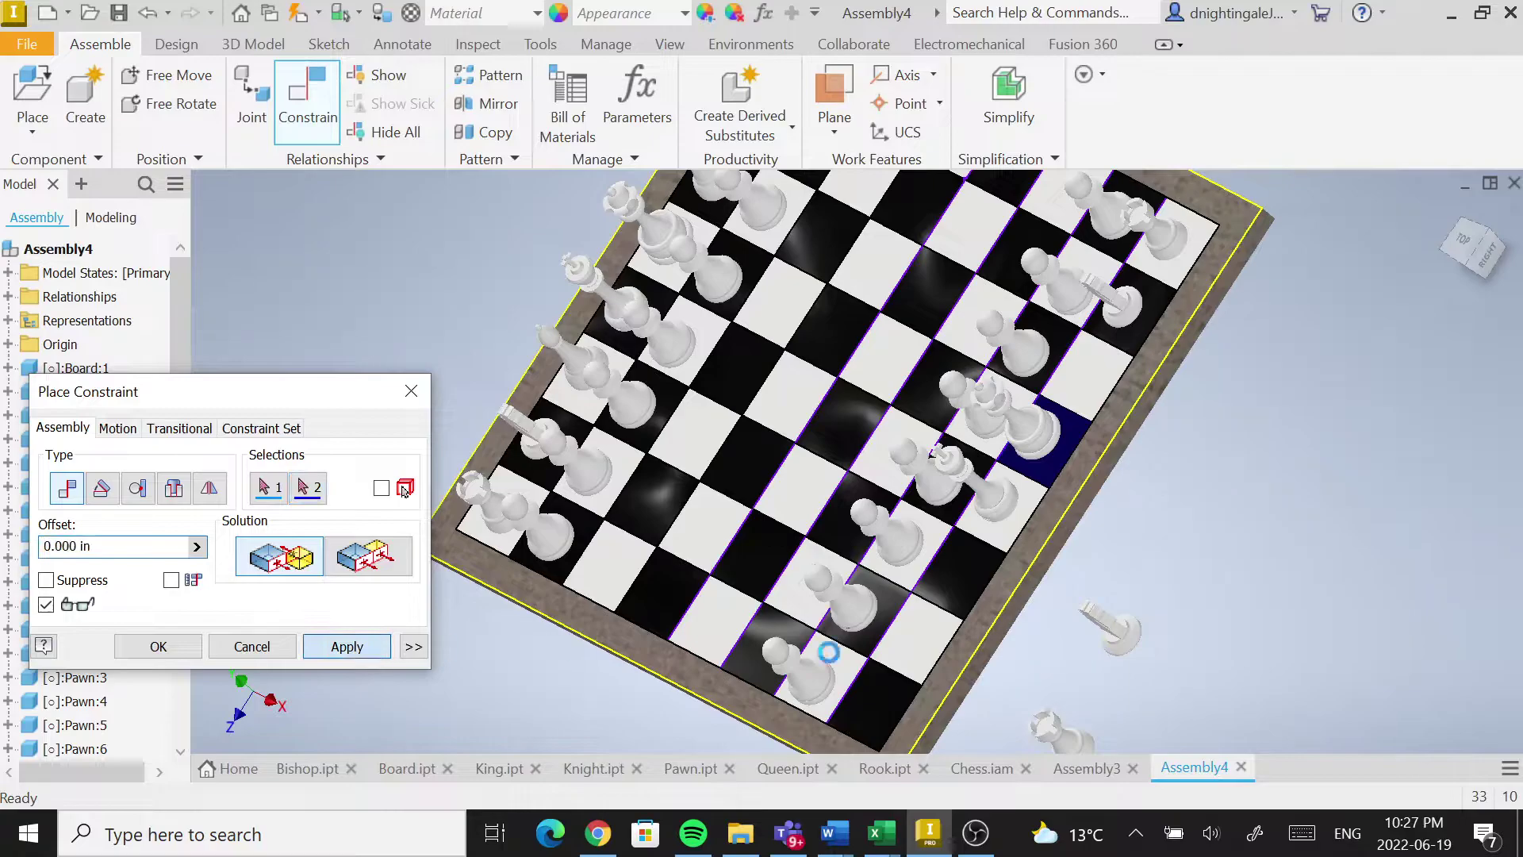
Mate the remaining loose knight's base to the white back-row square beside the black corner.
{"action": "middle_click_drag", "start_coordinate": [1231, 679], "coordinate": [1087, 611], "text": "shift"}
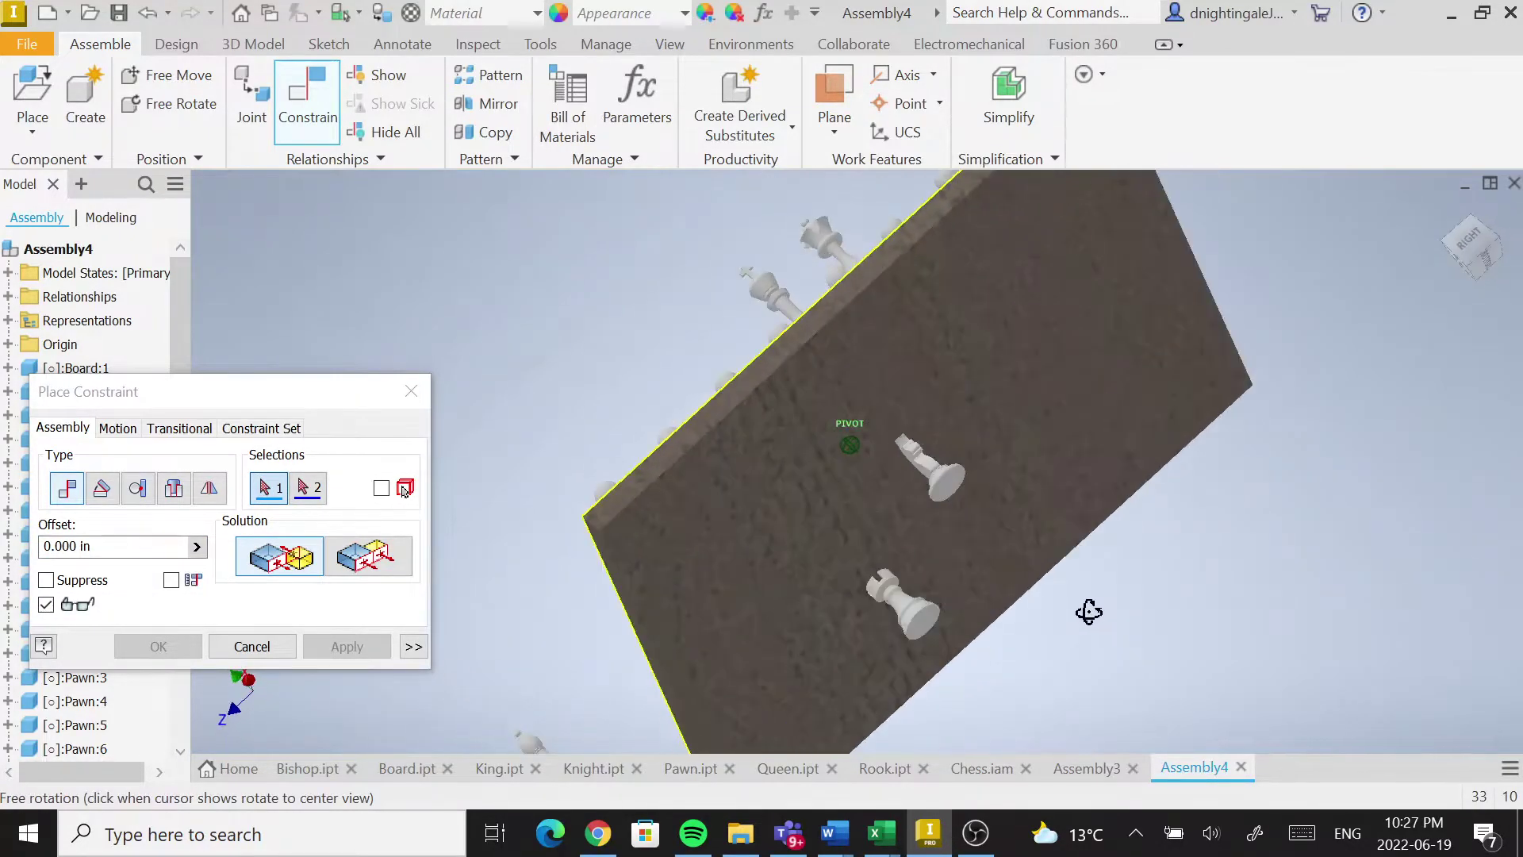
{"action": "left_click", "coordinate": [960, 488]}
{"action": "middle_click_drag", "start_coordinate": [904, 516], "coordinate": [1072, 542], "text": "shift"}
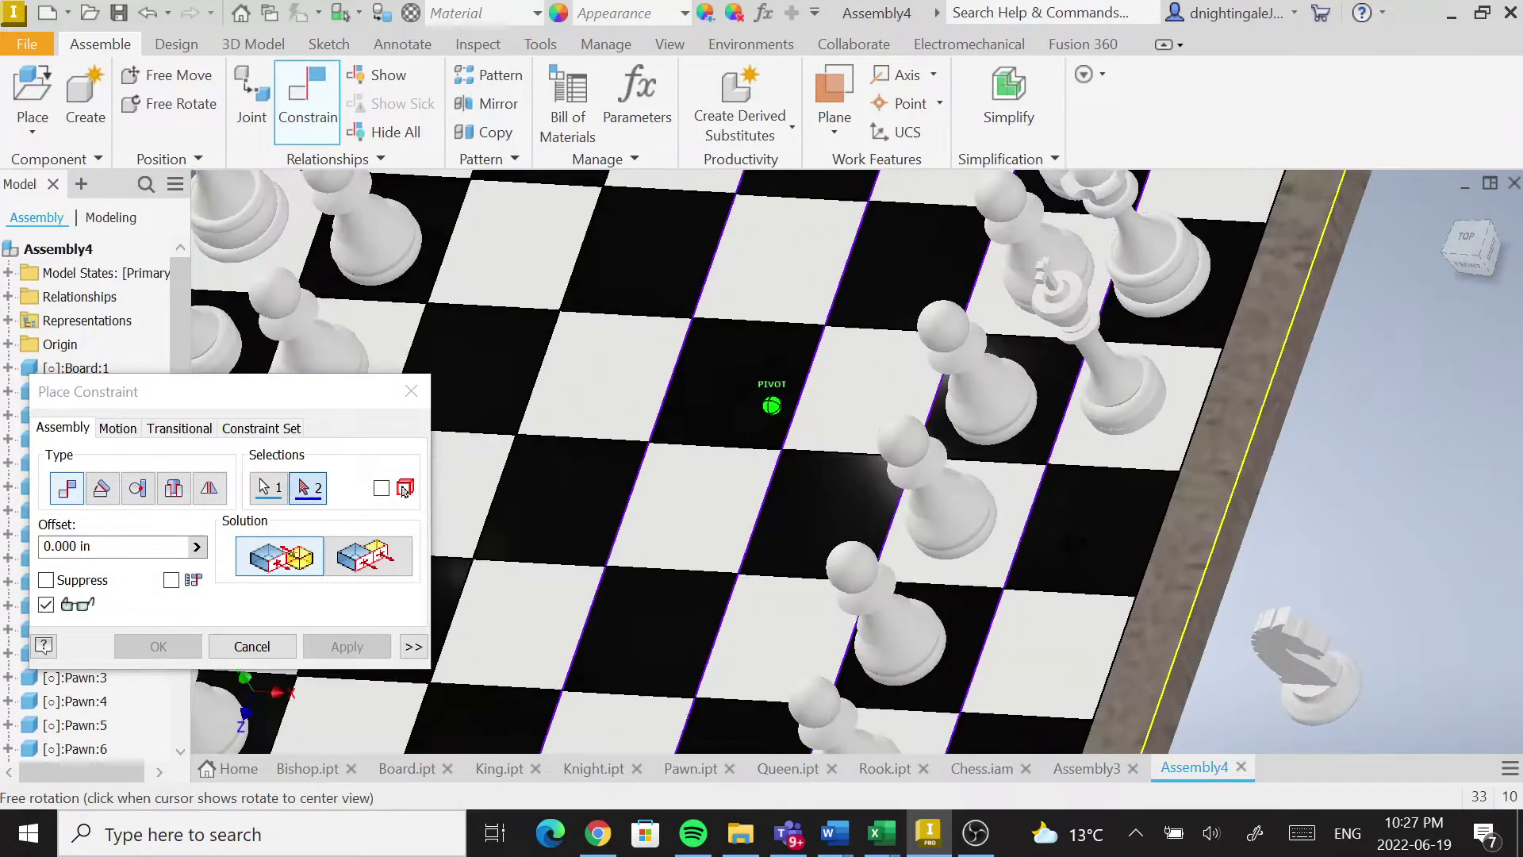
{"action": "left_click", "coordinate": [1044, 650]}
{"action": "key", "text": "Return"}
Mate the last loose rook's base to the empty black corner square beside the knight.
{"action": "scroll", "coordinate": [1262, 601], "scroll_direction": "down", "scroll_amount": 5}
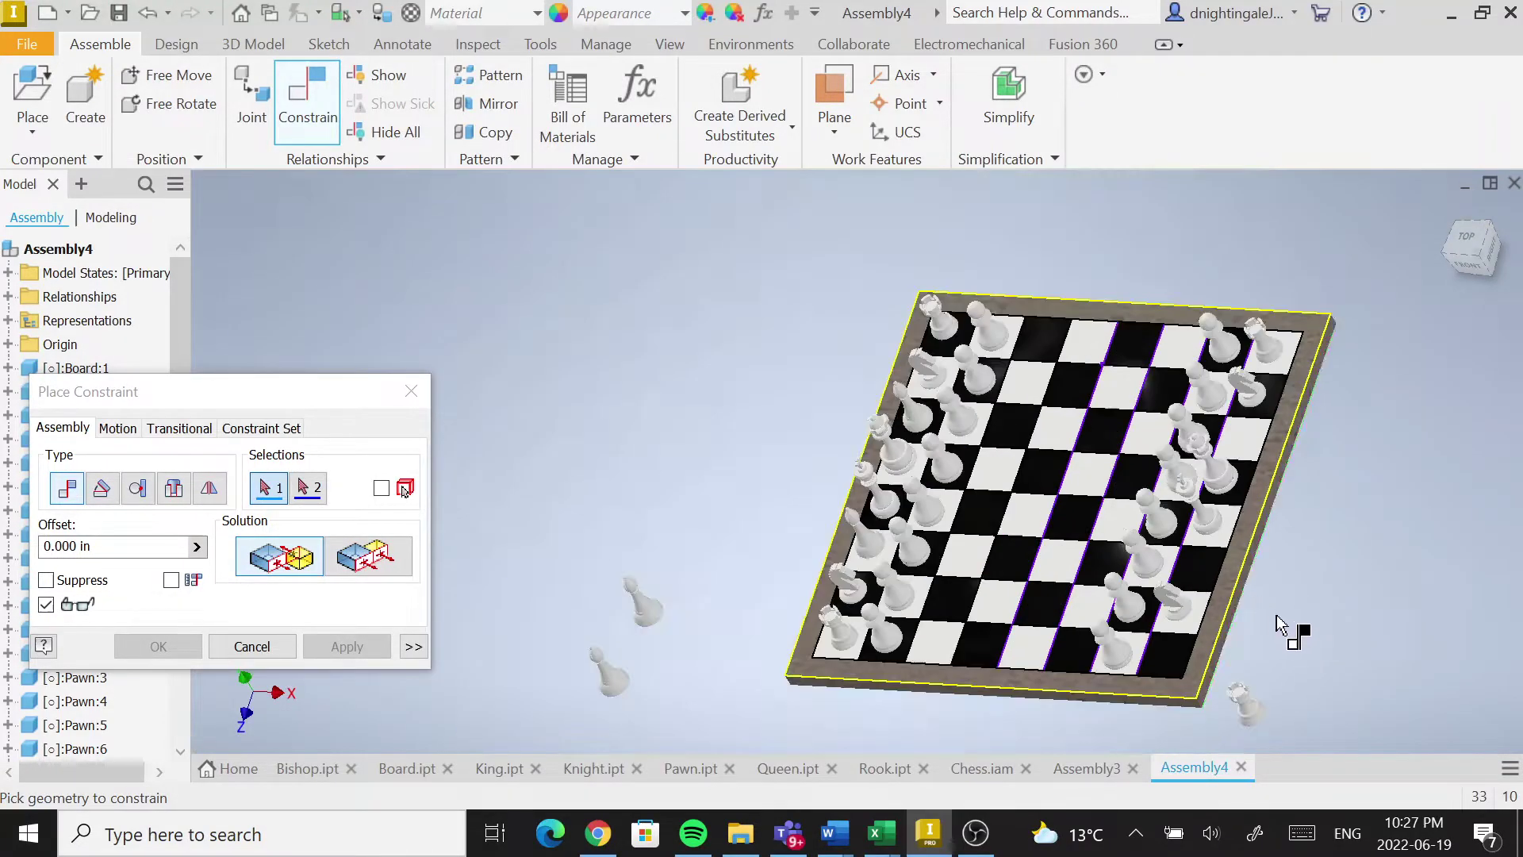
{"action": "middle_click_drag", "start_coordinate": [1285, 635], "coordinate": [1292, 554], "text": "shift"}
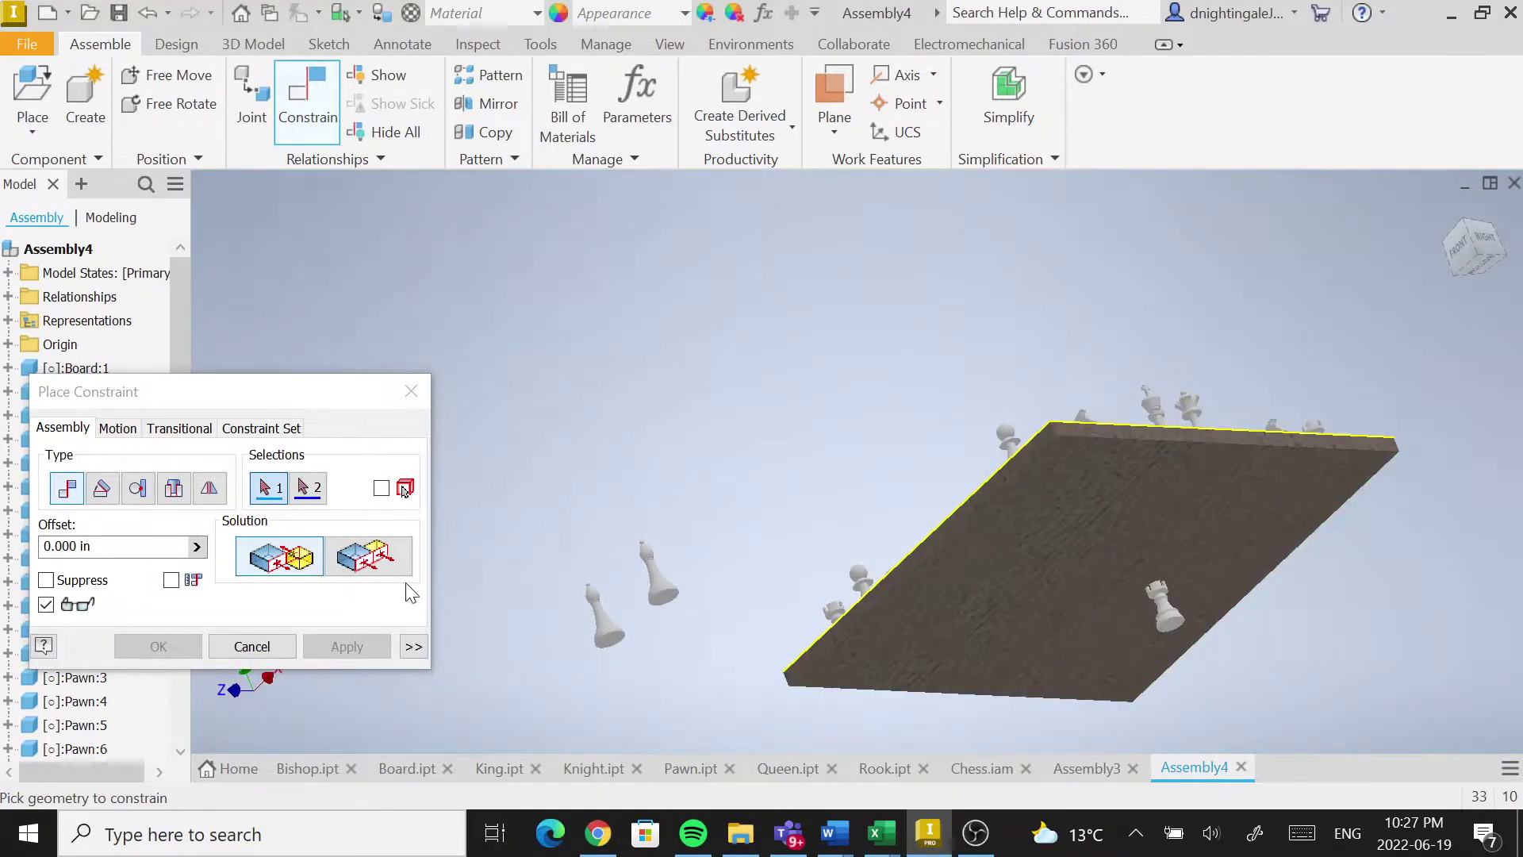
{"action": "scroll", "coordinate": [1180, 635], "scroll_direction": "up", "scroll_amount": 2}
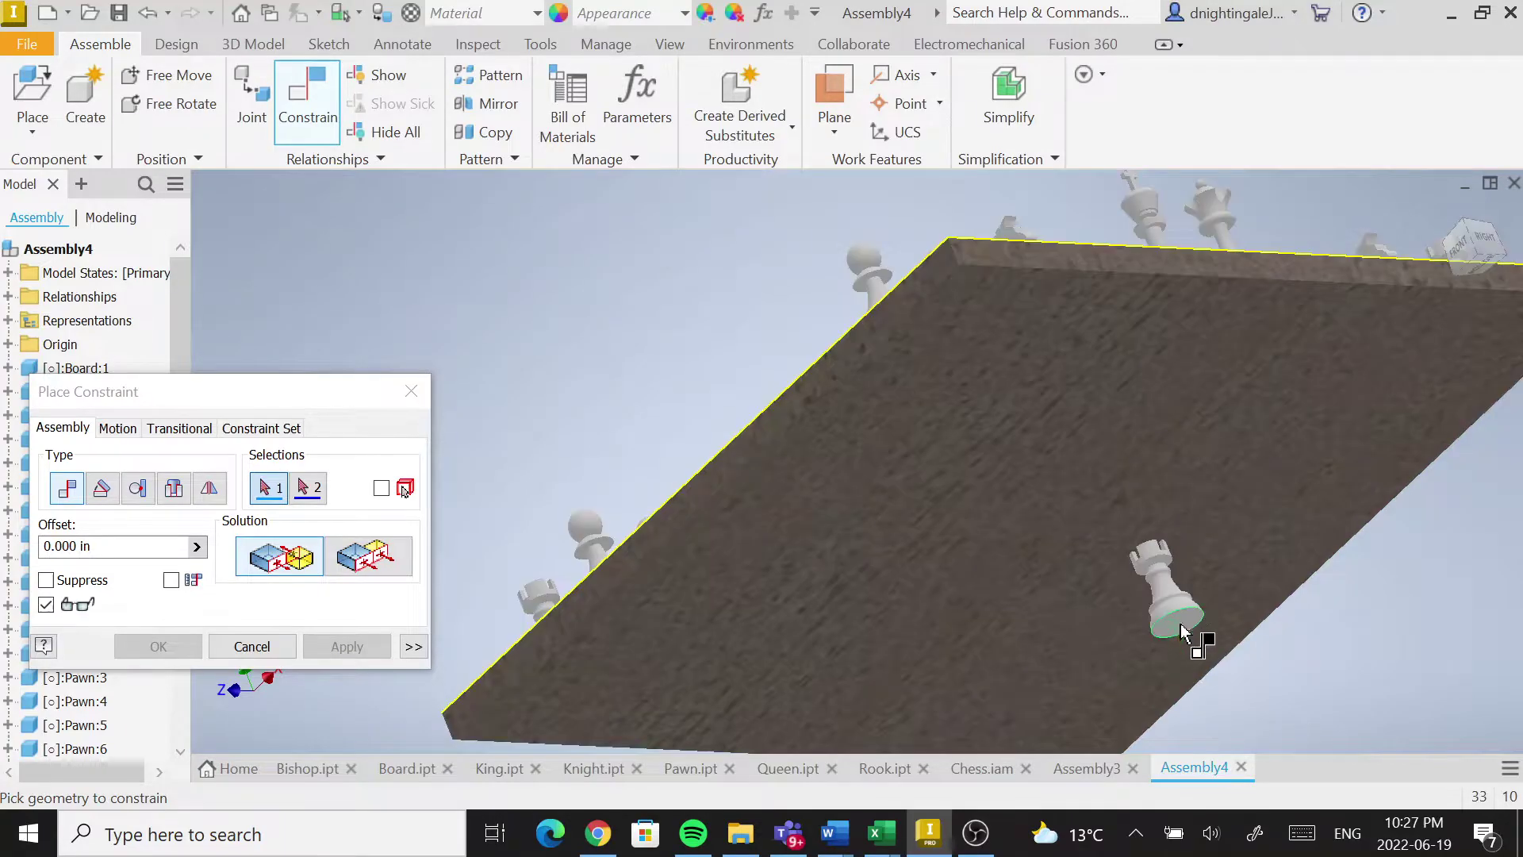
{"action": "left_click", "coordinate": [1180, 635]}
{"action": "middle_click_drag", "start_coordinate": [1206, 480], "coordinate": [1235, 512], "text": "shift"}
{"action": "middle_click_drag", "start_coordinate": [1244, 629], "coordinate": [1250, 454]}
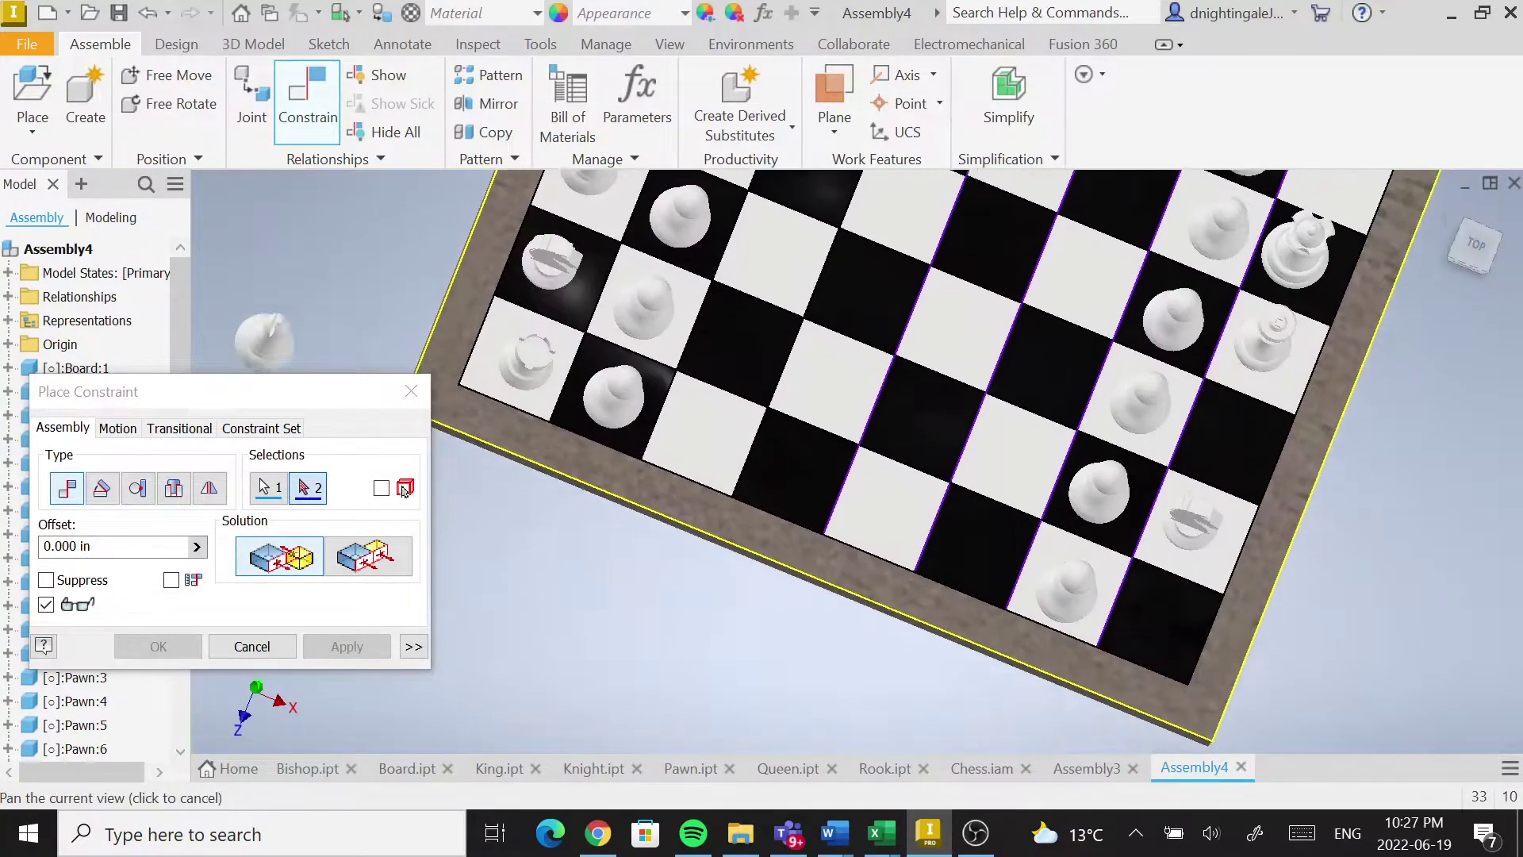
{"action": "left_click", "coordinate": [1179, 593]}
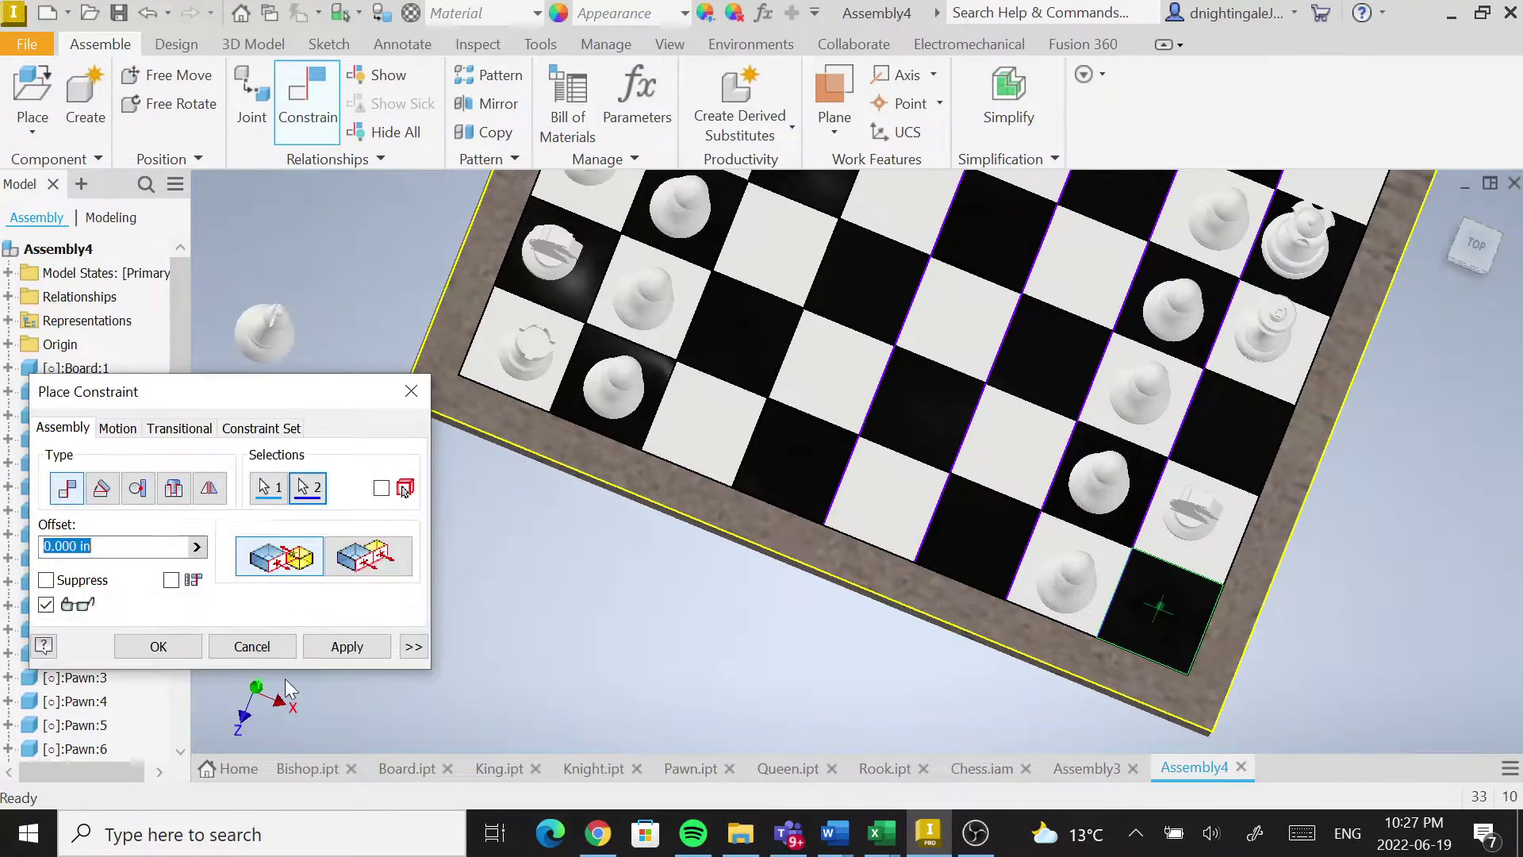
{"action": "left_click", "coordinate": [347, 646]}
Mate a loose bishop's base to the black back-row square between the king and the knight.
{"action": "middle_click_drag", "start_coordinate": [455, 490], "coordinate": [860, 554]}
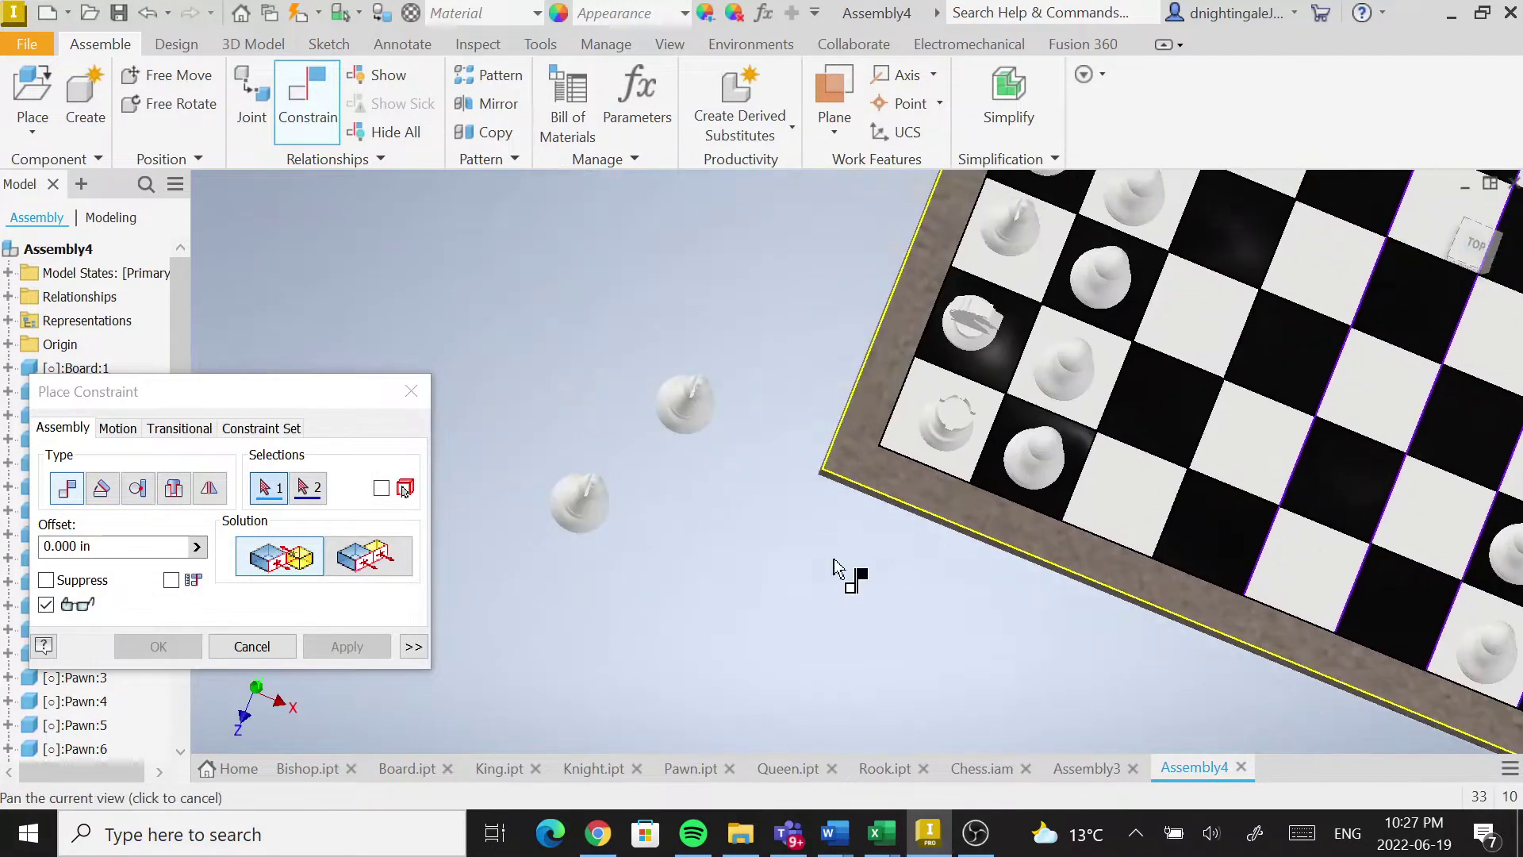
{"action": "middle_click_drag", "start_coordinate": [719, 493], "coordinate": [701, 354], "text": "shift"}
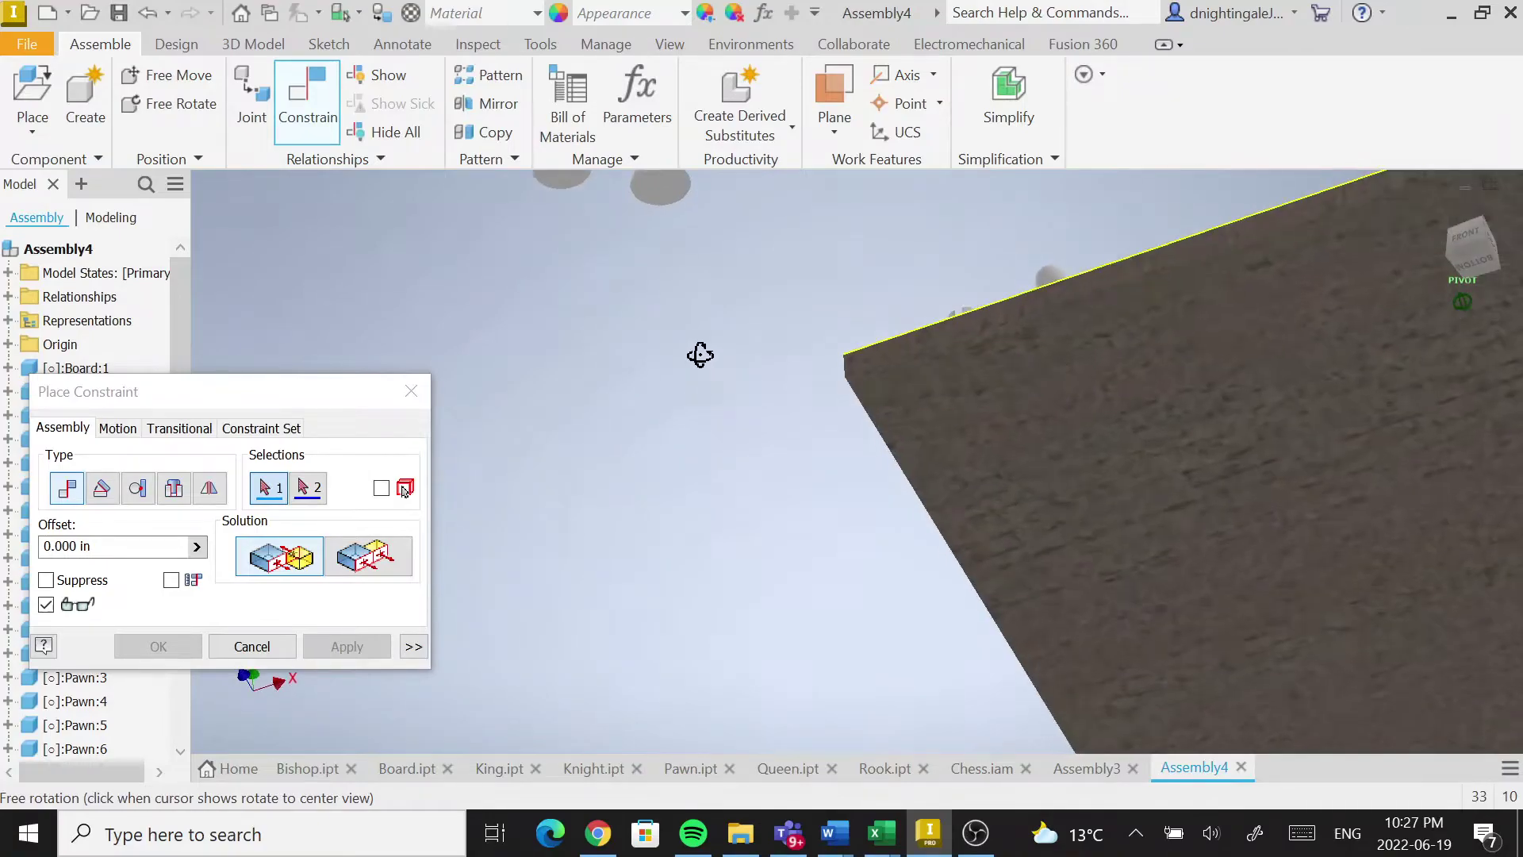
{"action": "left_click", "coordinate": [659, 191]}
{"action": "middle_click_drag", "start_coordinate": [744, 537], "coordinate": [918, 556], "text": "shift"}
{"action": "middle_click_drag", "start_coordinate": [1202, 631], "coordinate": [804, 376]}
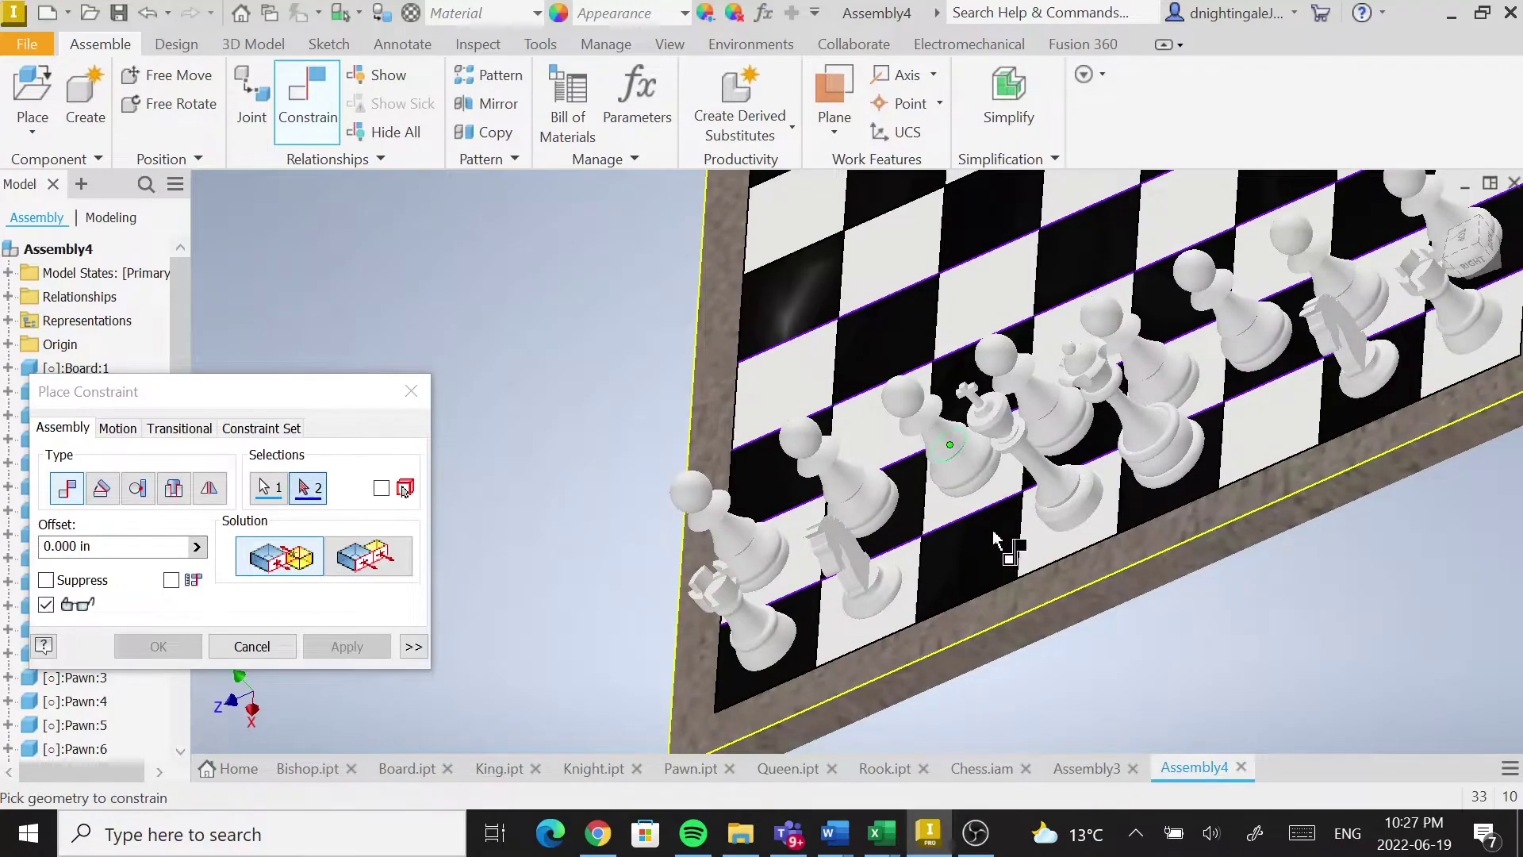
{"action": "left_click", "coordinate": [962, 566]}
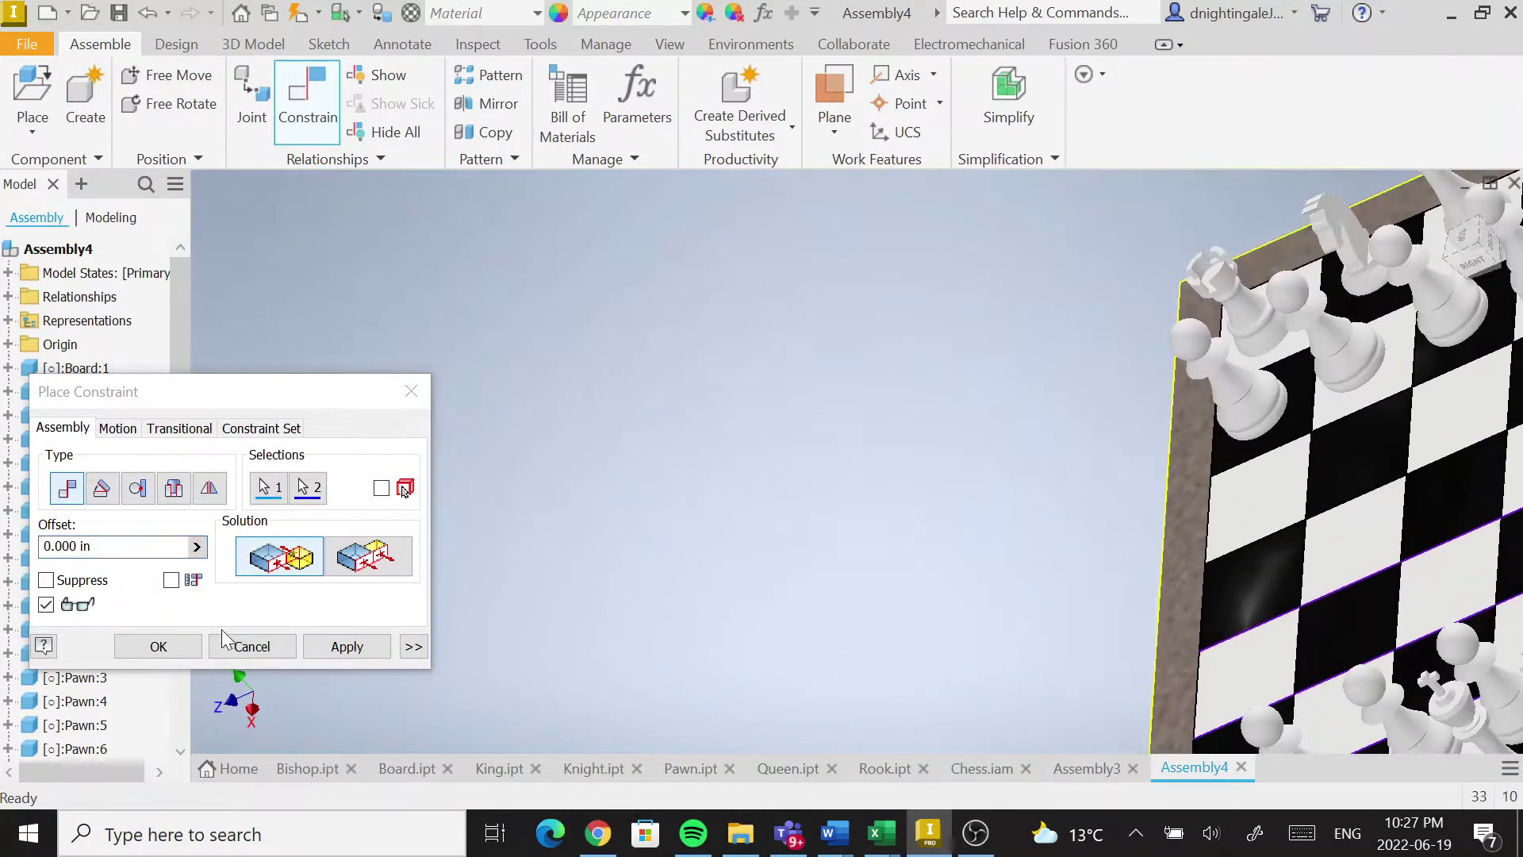
{"action": "left_click", "coordinate": [341, 645]}
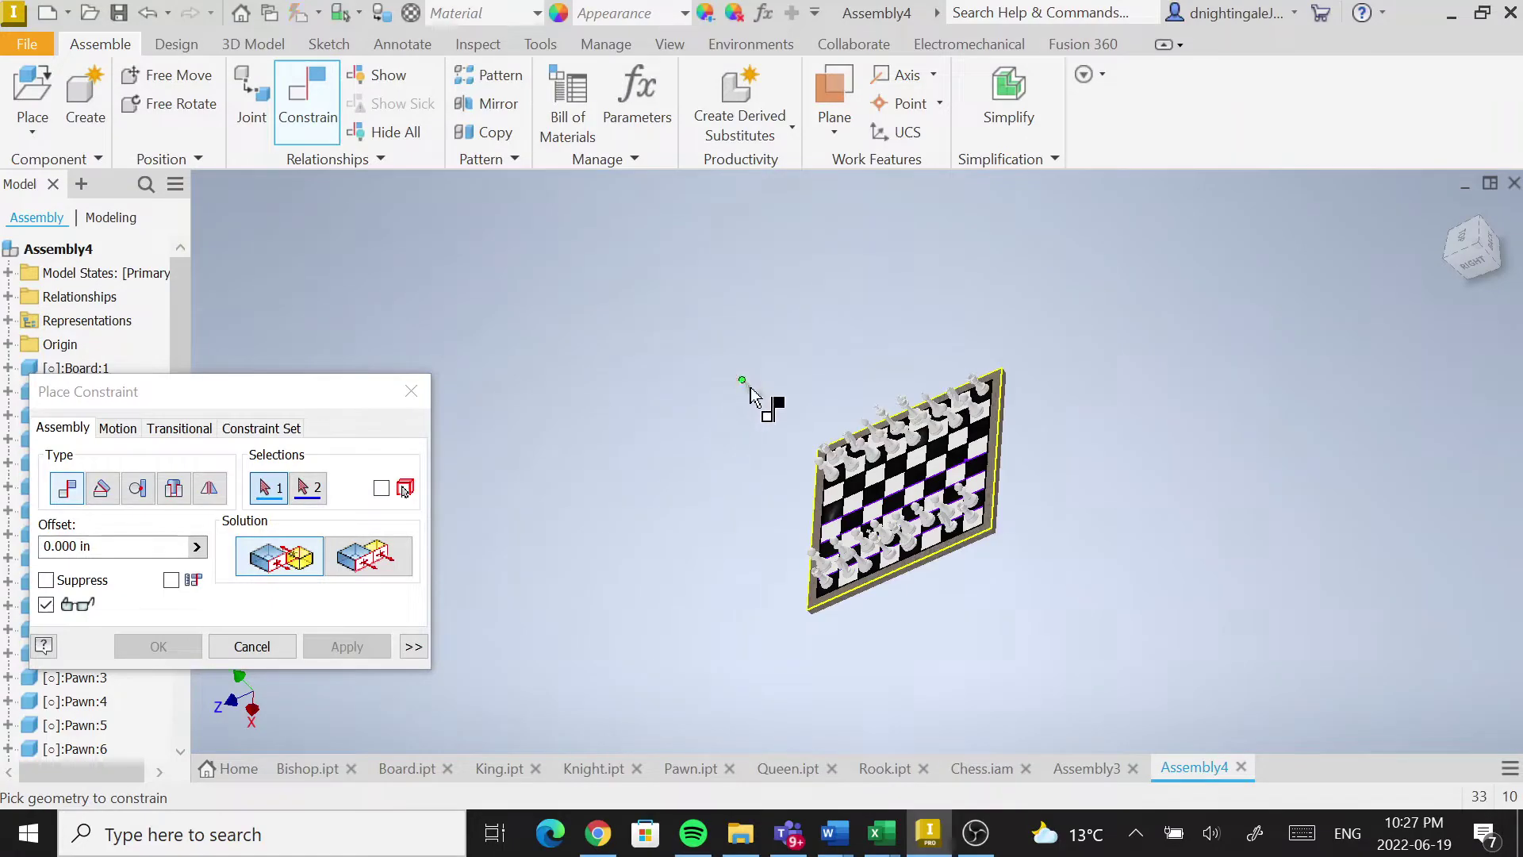
Mate the last loose bishop's base to the white back-row square between the queen and the knight, and finish constraining.
{"action": "scroll", "coordinate": [750, 387], "scroll_direction": "up", "scroll_amount": 5}
{"action": "middle_click_drag", "start_coordinate": [833, 452], "coordinate": [578, 487], "text": "shift"}
{"action": "left_click", "coordinate": [1022, 422]}
{"action": "middle_click_drag", "start_coordinate": [962, 554], "coordinate": [985, 497], "text": "shift"}
{"action": "scroll", "coordinate": [986, 497], "scroll_direction": "down", "scroll_amount": 3}
{"action": "scroll", "coordinate": [979, 496], "scroll_direction": "up", "scroll_amount": 3}
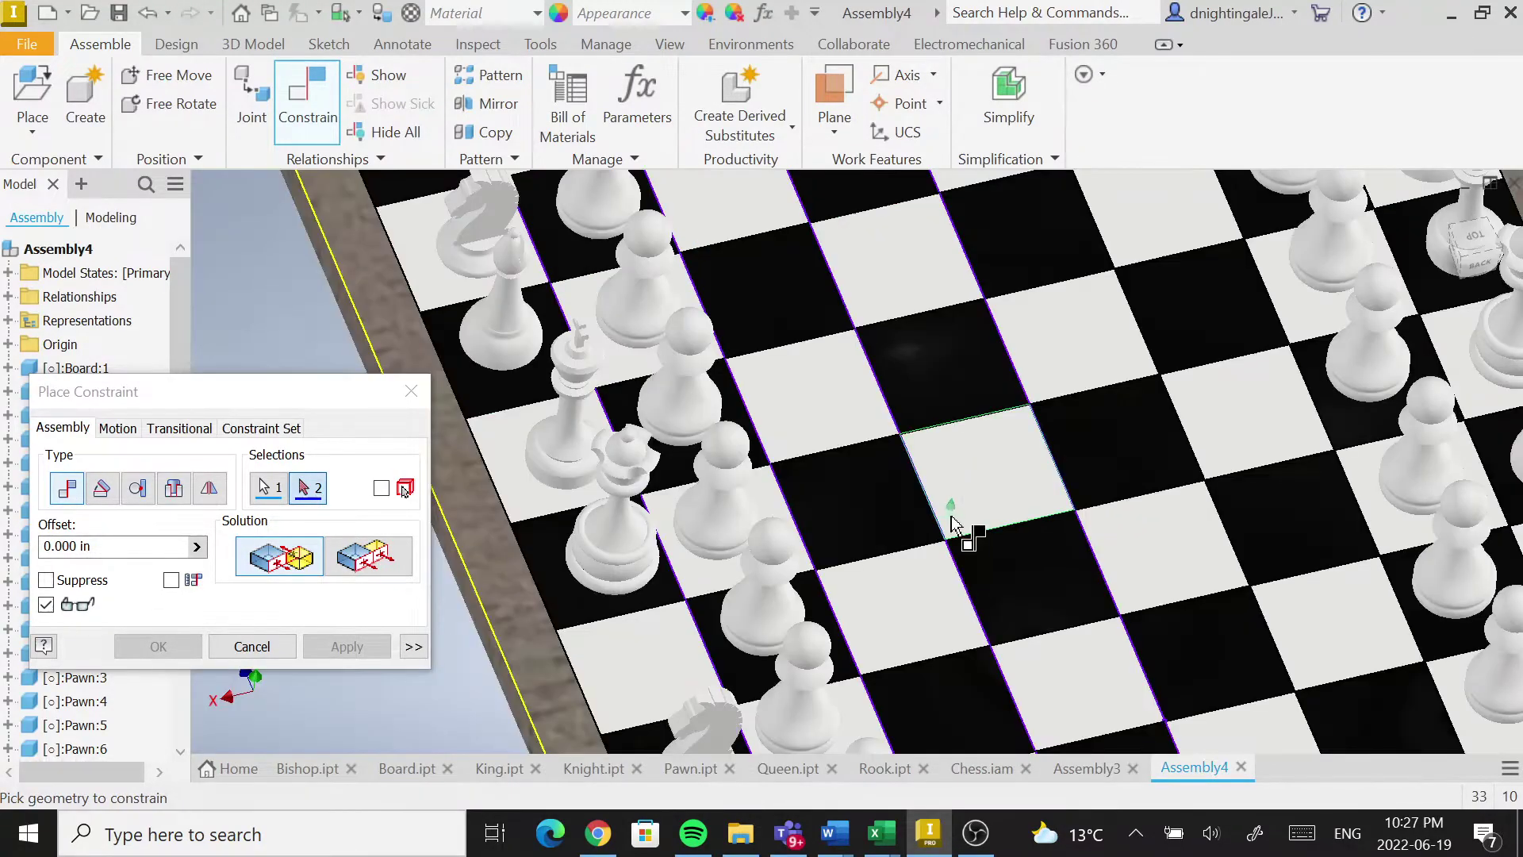
{"action": "left_click", "coordinate": [638, 664]}
{"action": "left_click", "coordinate": [346, 647]}
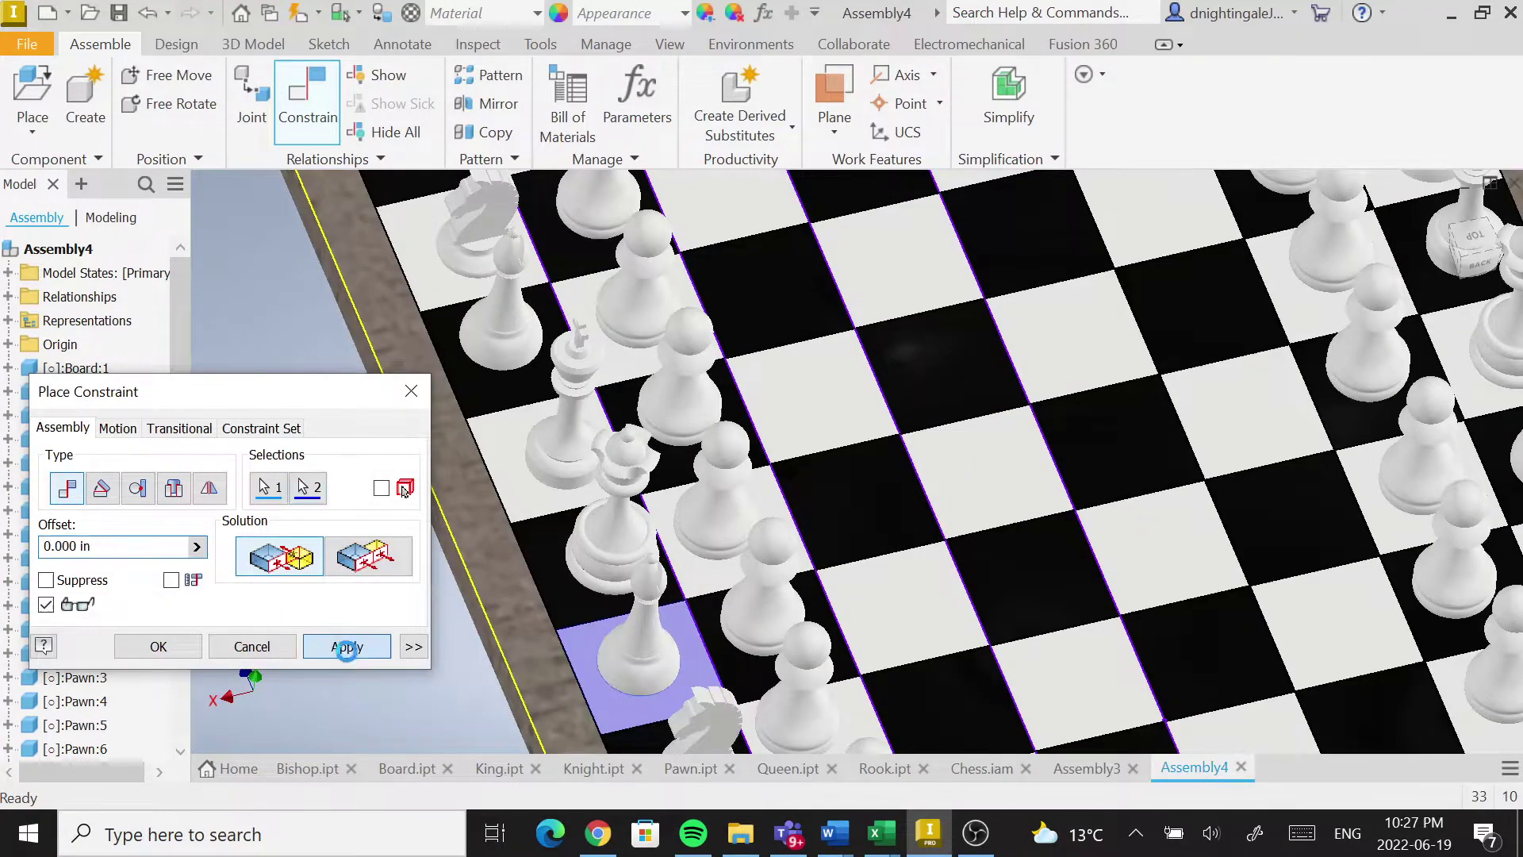
{"action": "left_click", "coordinate": [411, 391]}
{"action": "key", "text": "Home"}
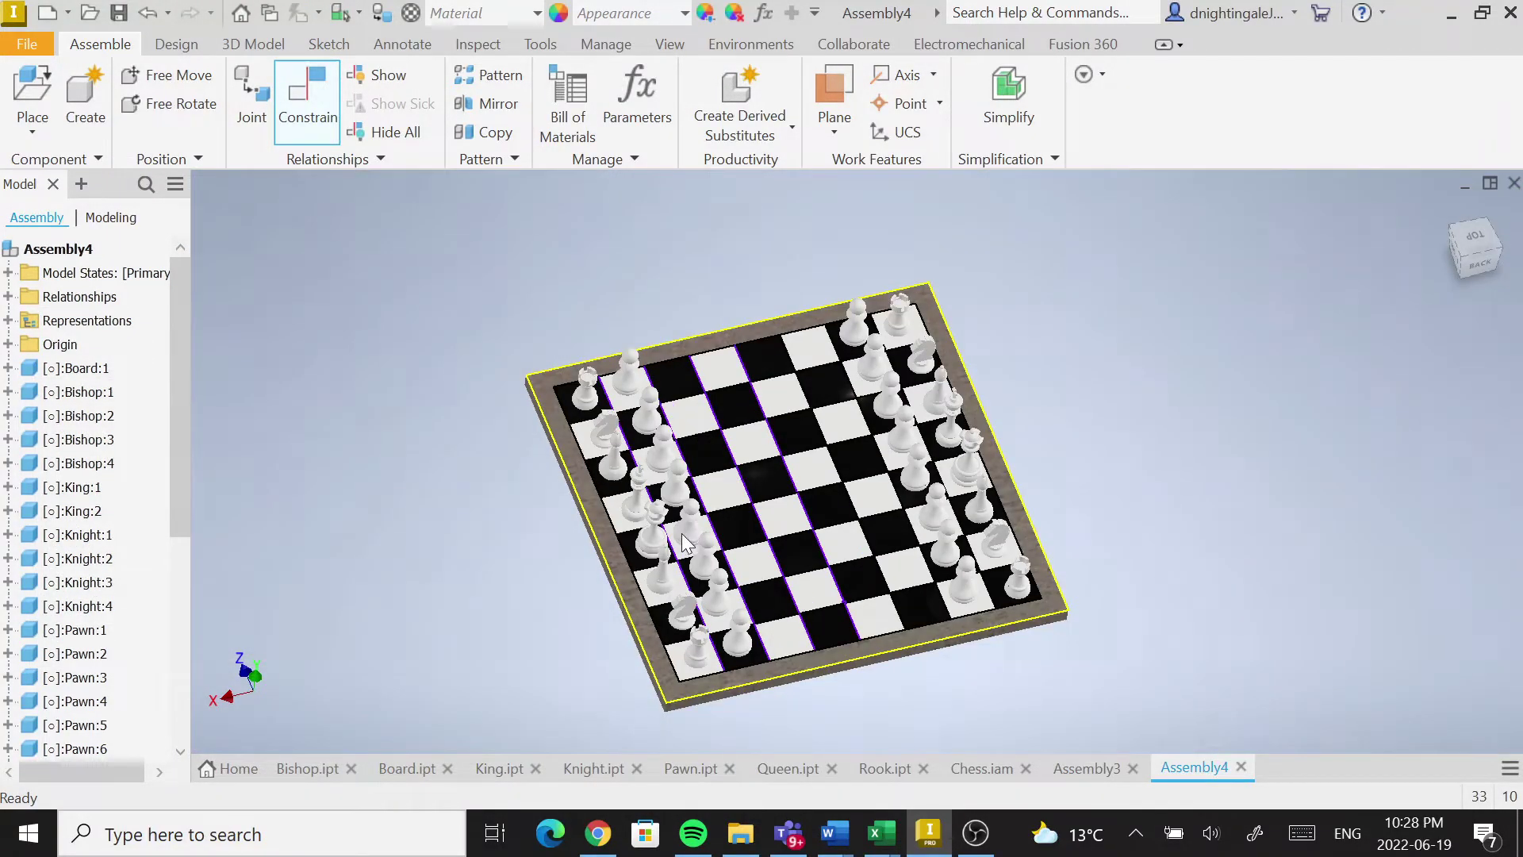
Viewed from the top, free-rotate the second side's knight beside the black corner half a turn so it faces across the board.
{"action": "left_click", "coordinate": [732, 499]}
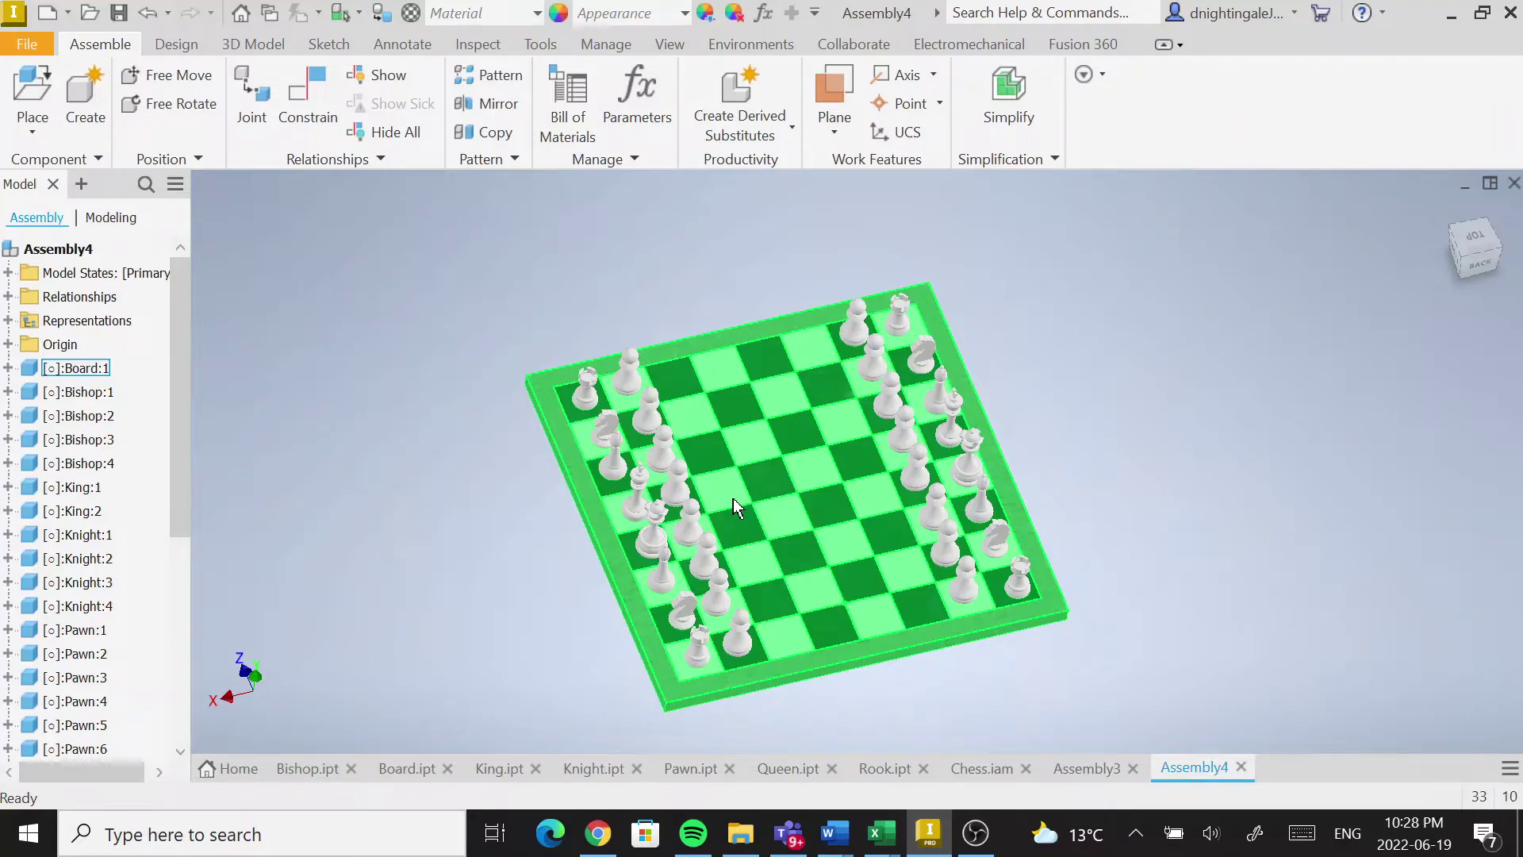
{"action": "left_click", "coordinate": [605, 432]}
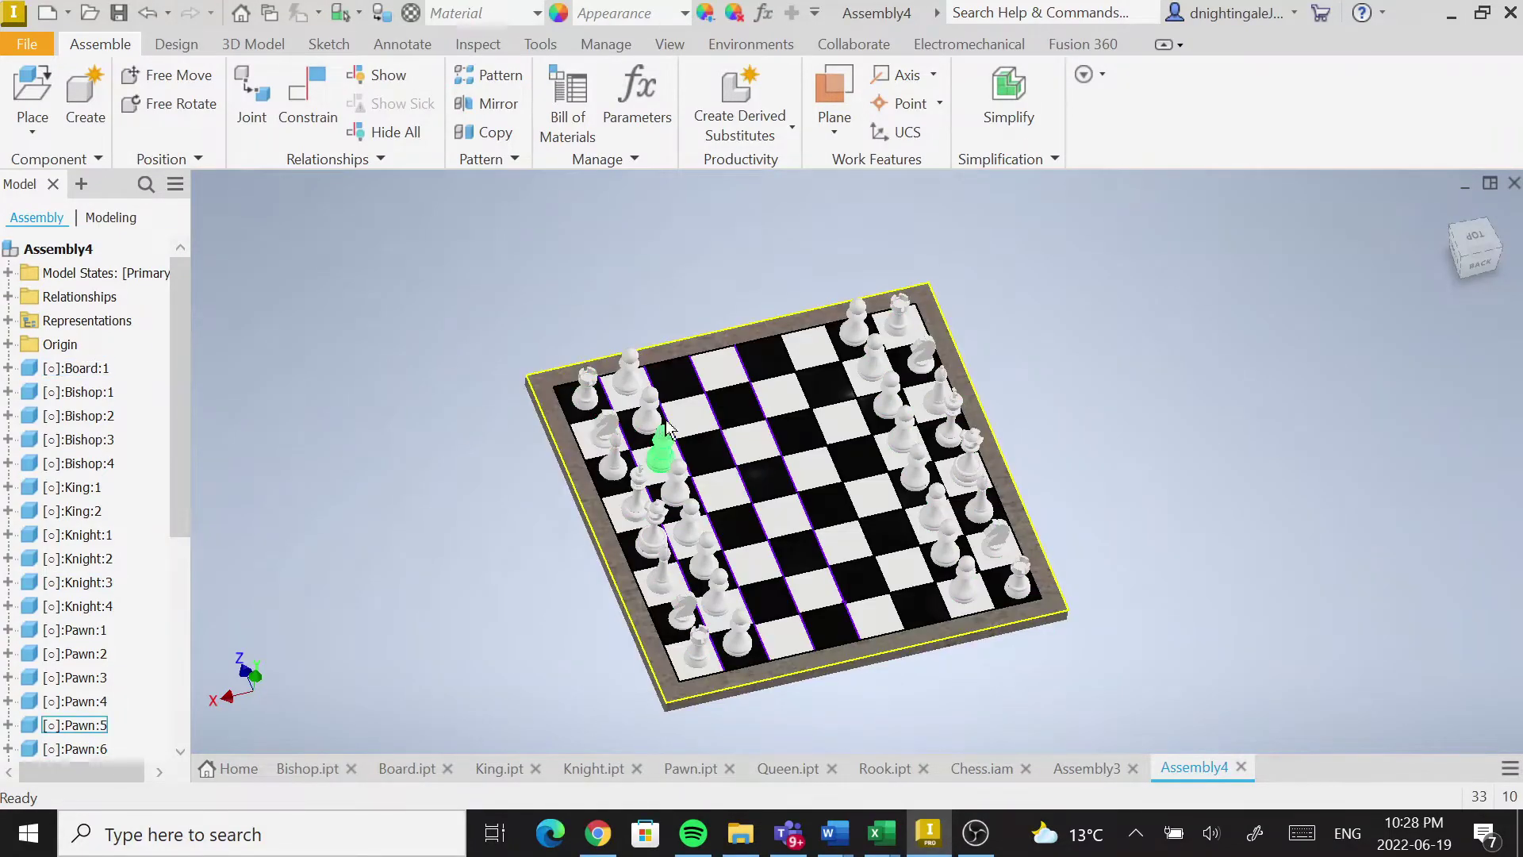
{"action": "left_click", "coordinate": [1477, 242]}
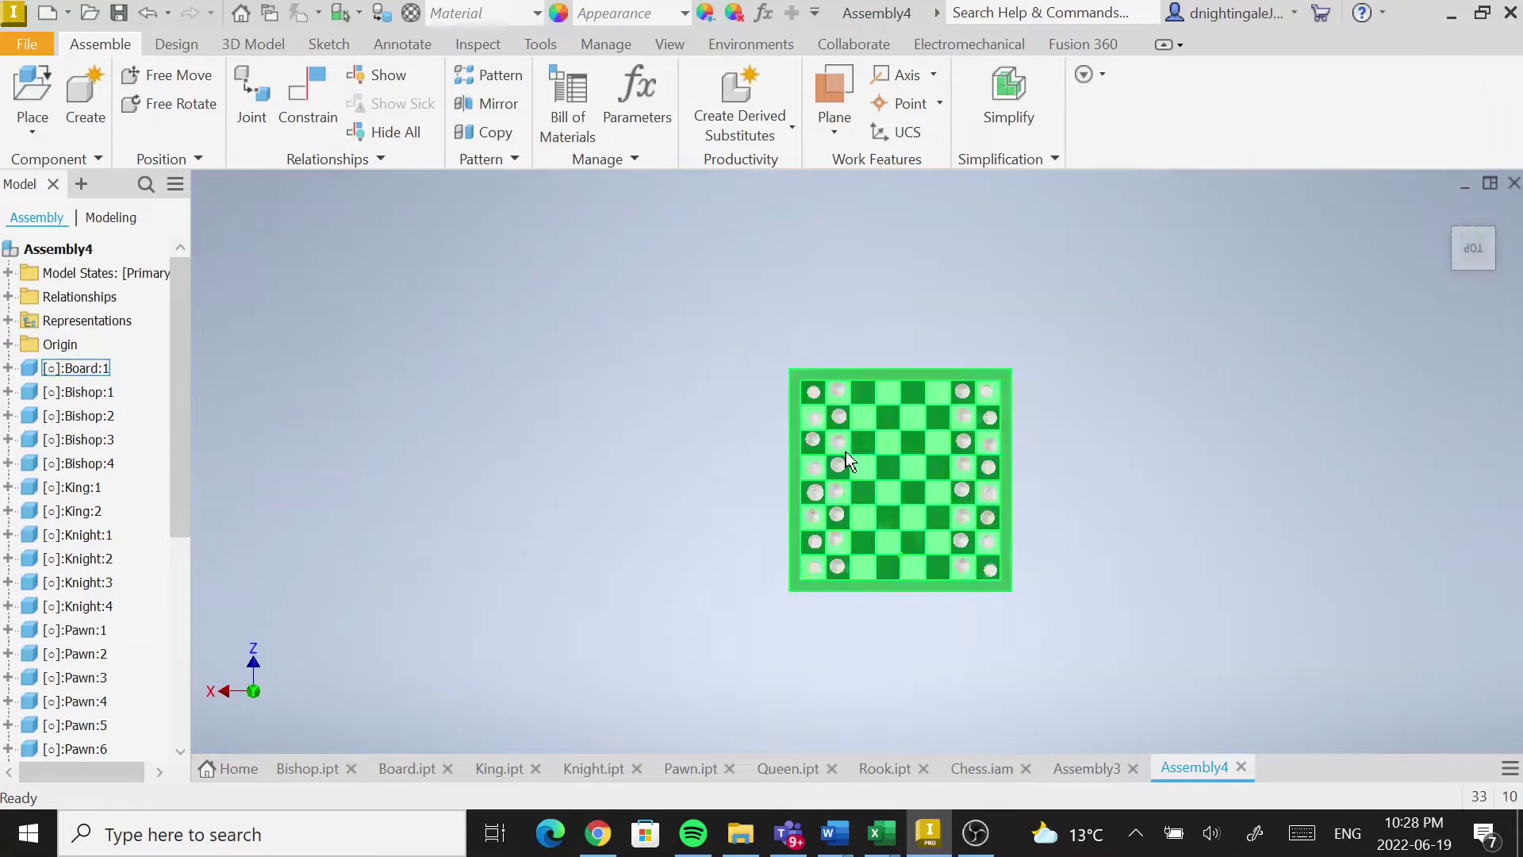
{"action": "scroll", "coordinate": [796, 425], "scroll_direction": "up", "scroll_amount": 5}
{"action": "scroll", "coordinate": [796, 425], "scroll_direction": "up", "scroll_amount": 3}
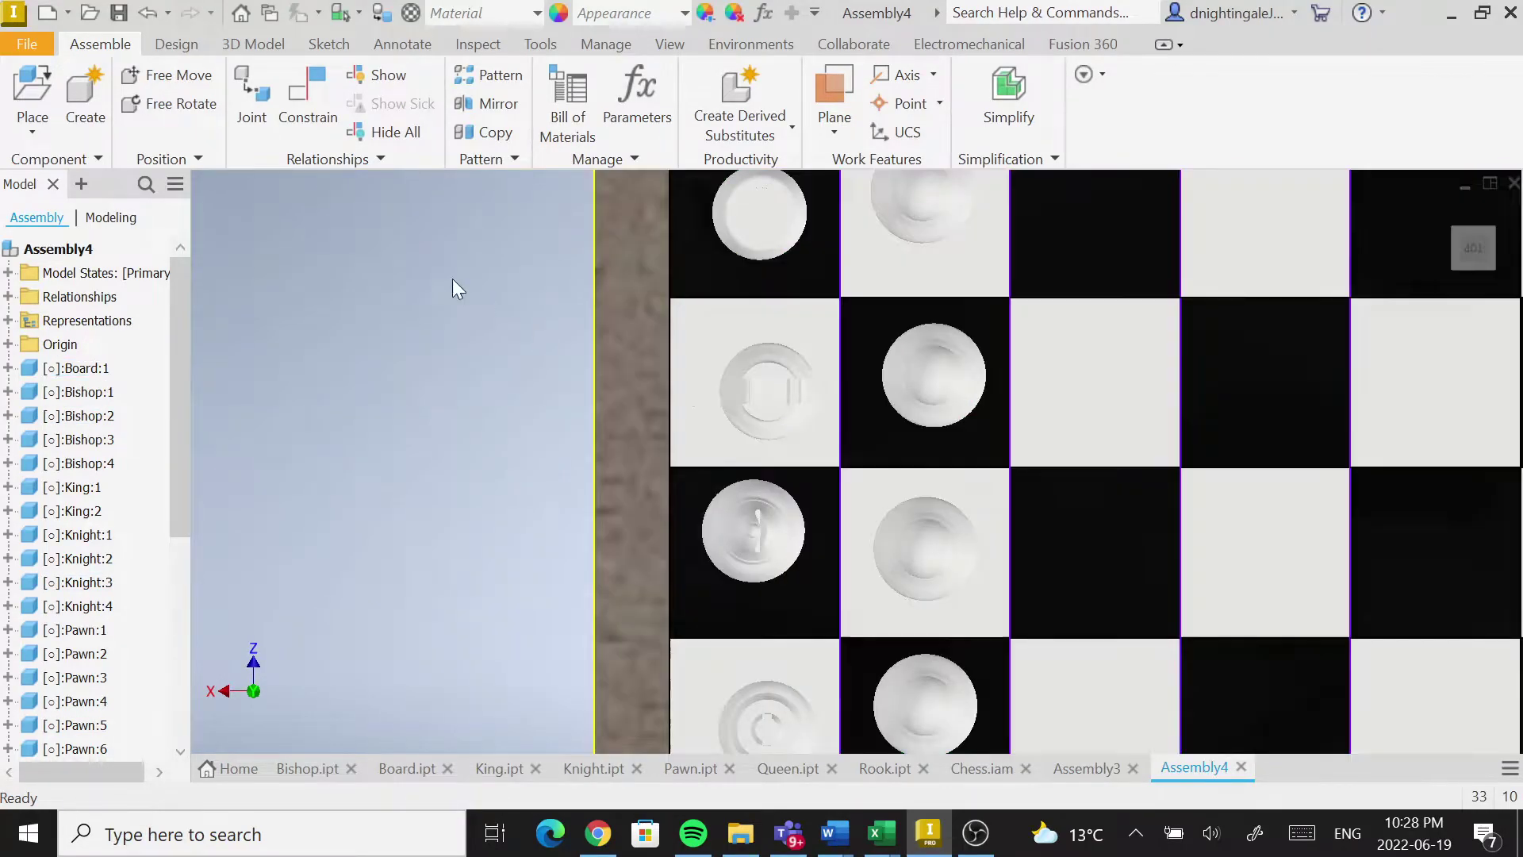
{"action": "left_click", "coordinate": [189, 108]}
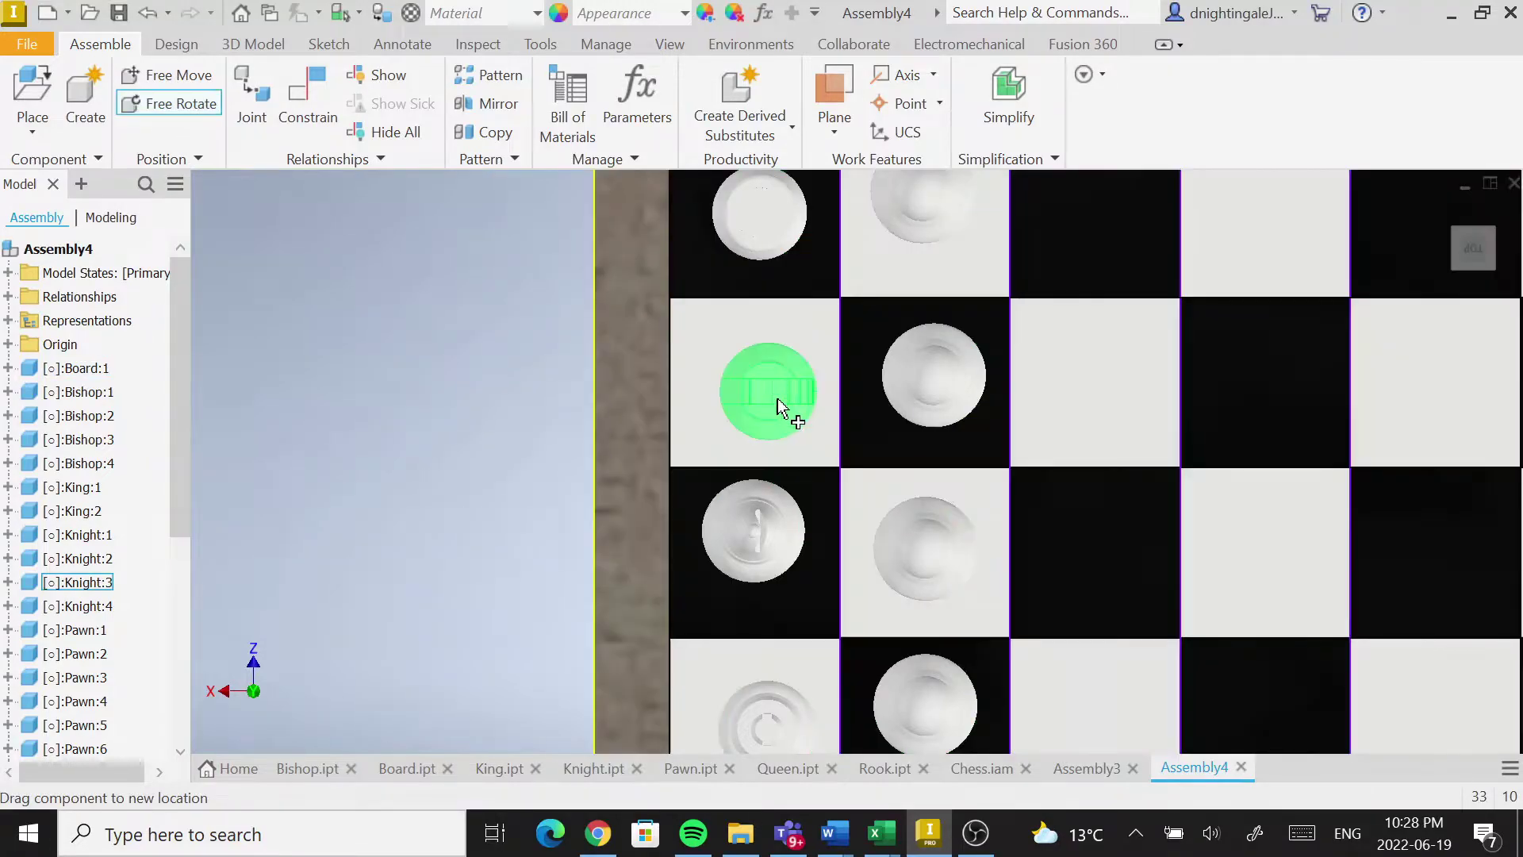
{"action": "left_click", "coordinate": [777, 408]}
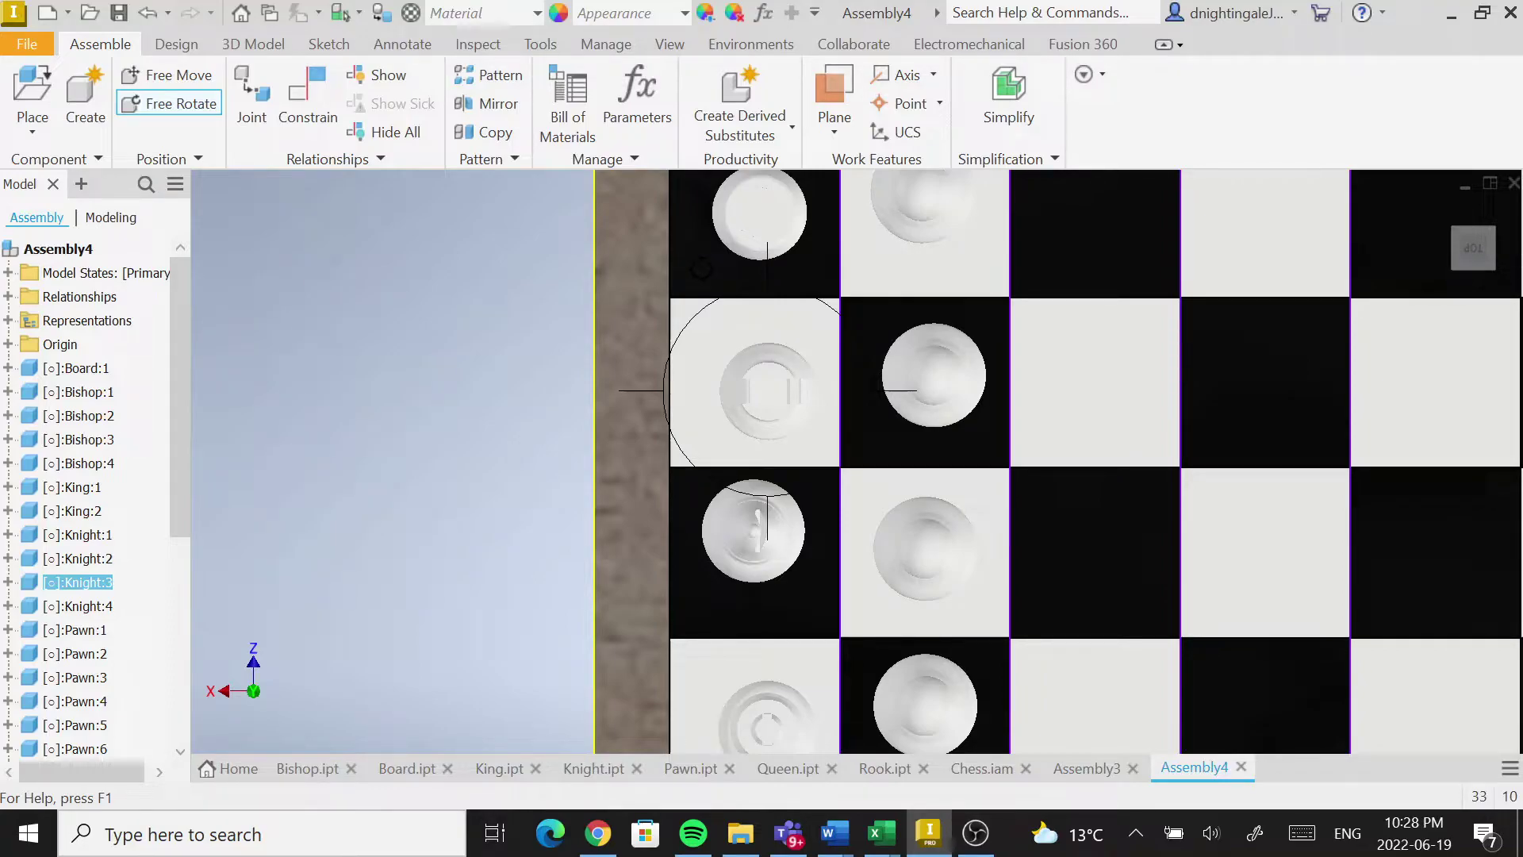
{"action": "left_click_drag", "start_coordinate": [820, 279], "coordinate": [876, 449]}
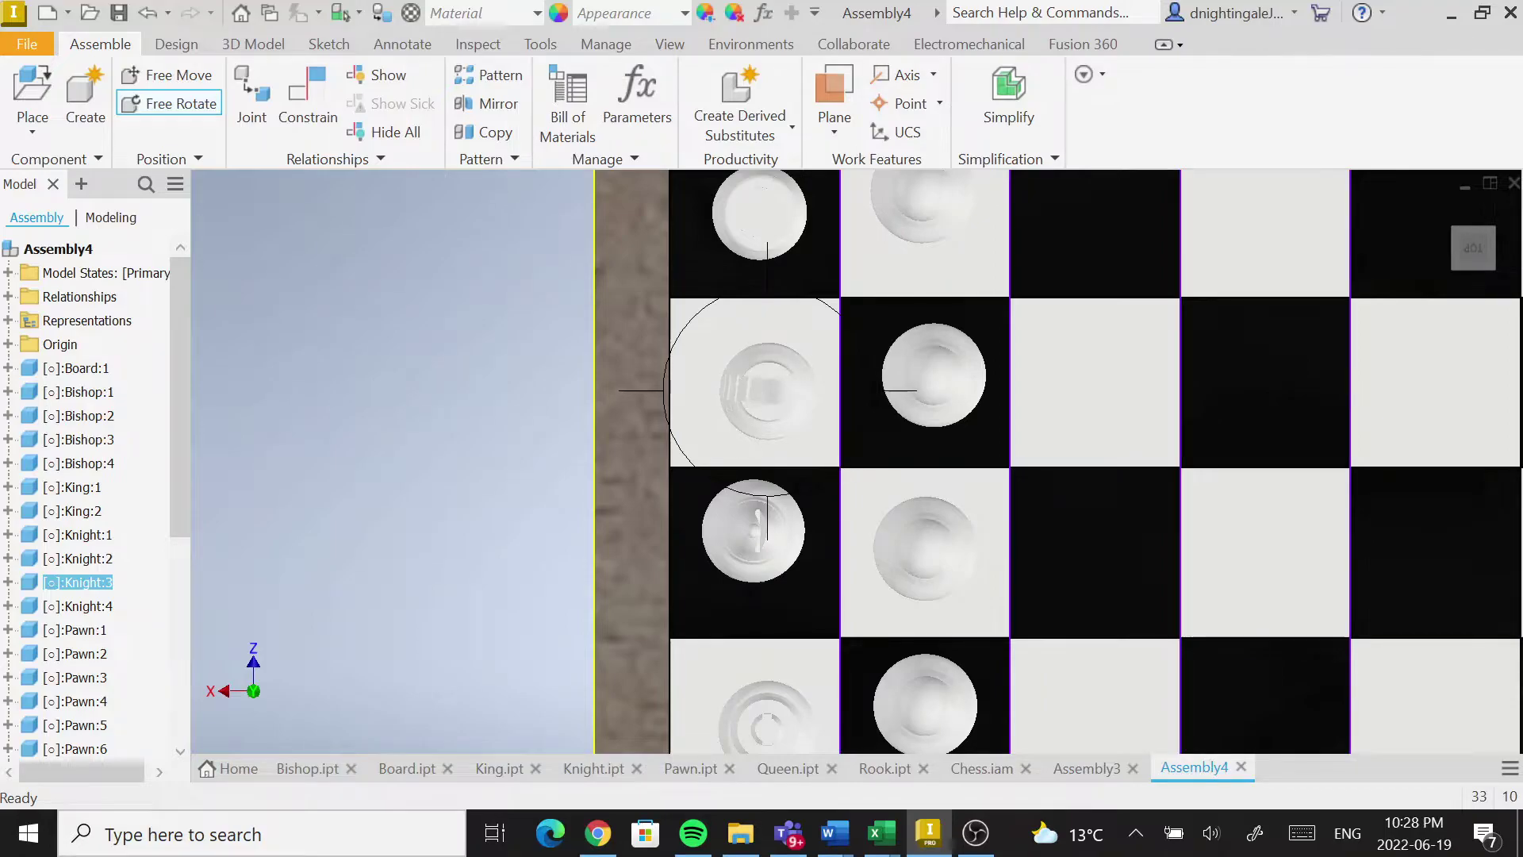
Free-rotate the second side's knight beside the white corner half a turn to match the other knight.
{"action": "scroll", "coordinate": [1105, 488], "scroll_direction": "down", "scroll_amount": 3}
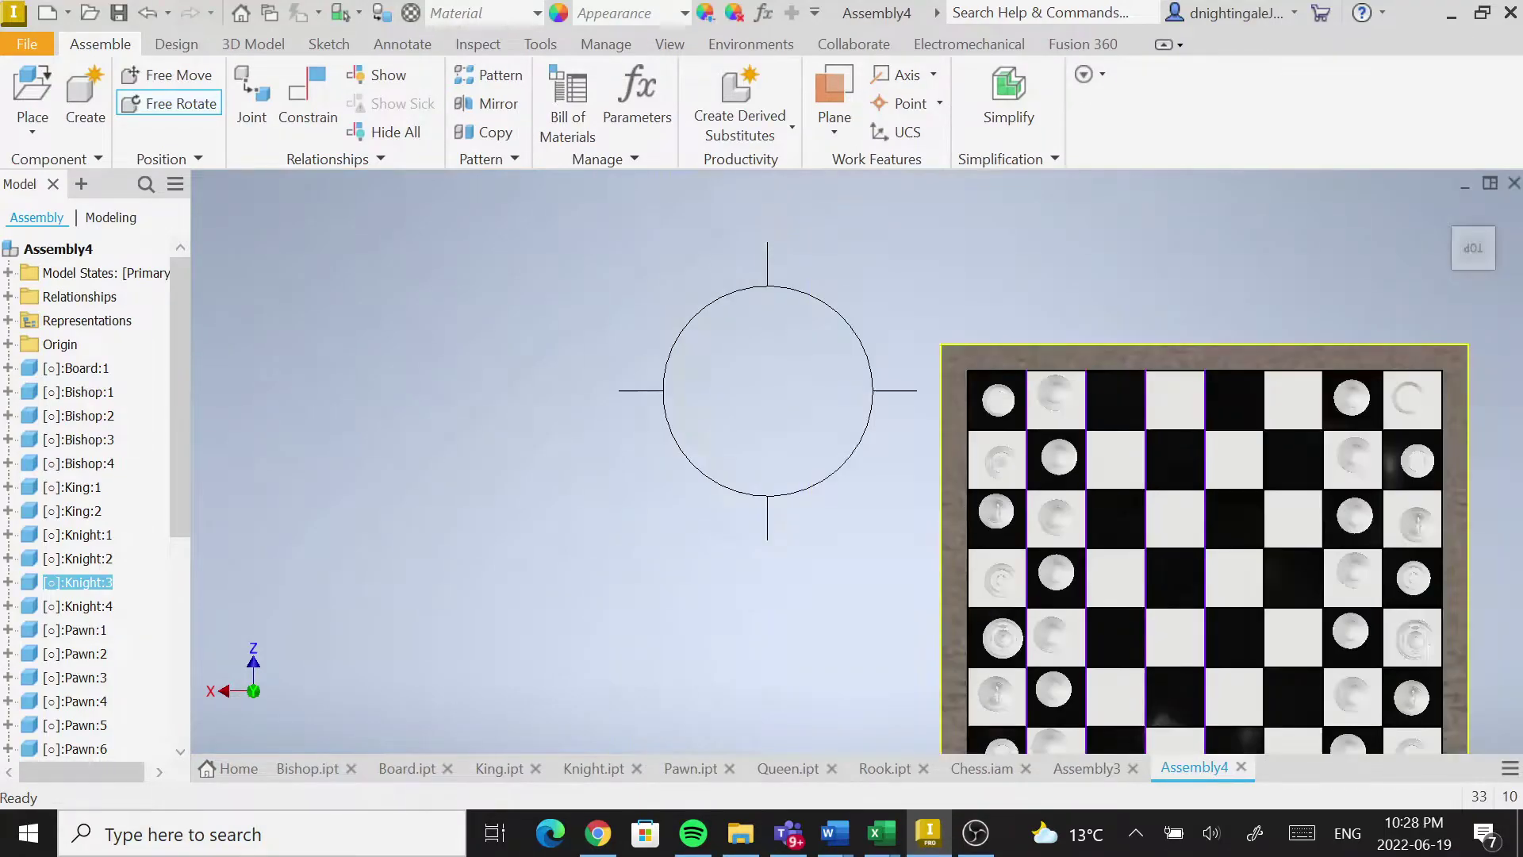
{"action": "middle_click_drag", "start_coordinate": [1037, 732], "coordinate": [987, 544]}
{"action": "left_click", "coordinate": [192, 103]}
{"action": "left_click", "coordinate": [947, 511]}
{"action": "left_click", "coordinate": [963, 578]}
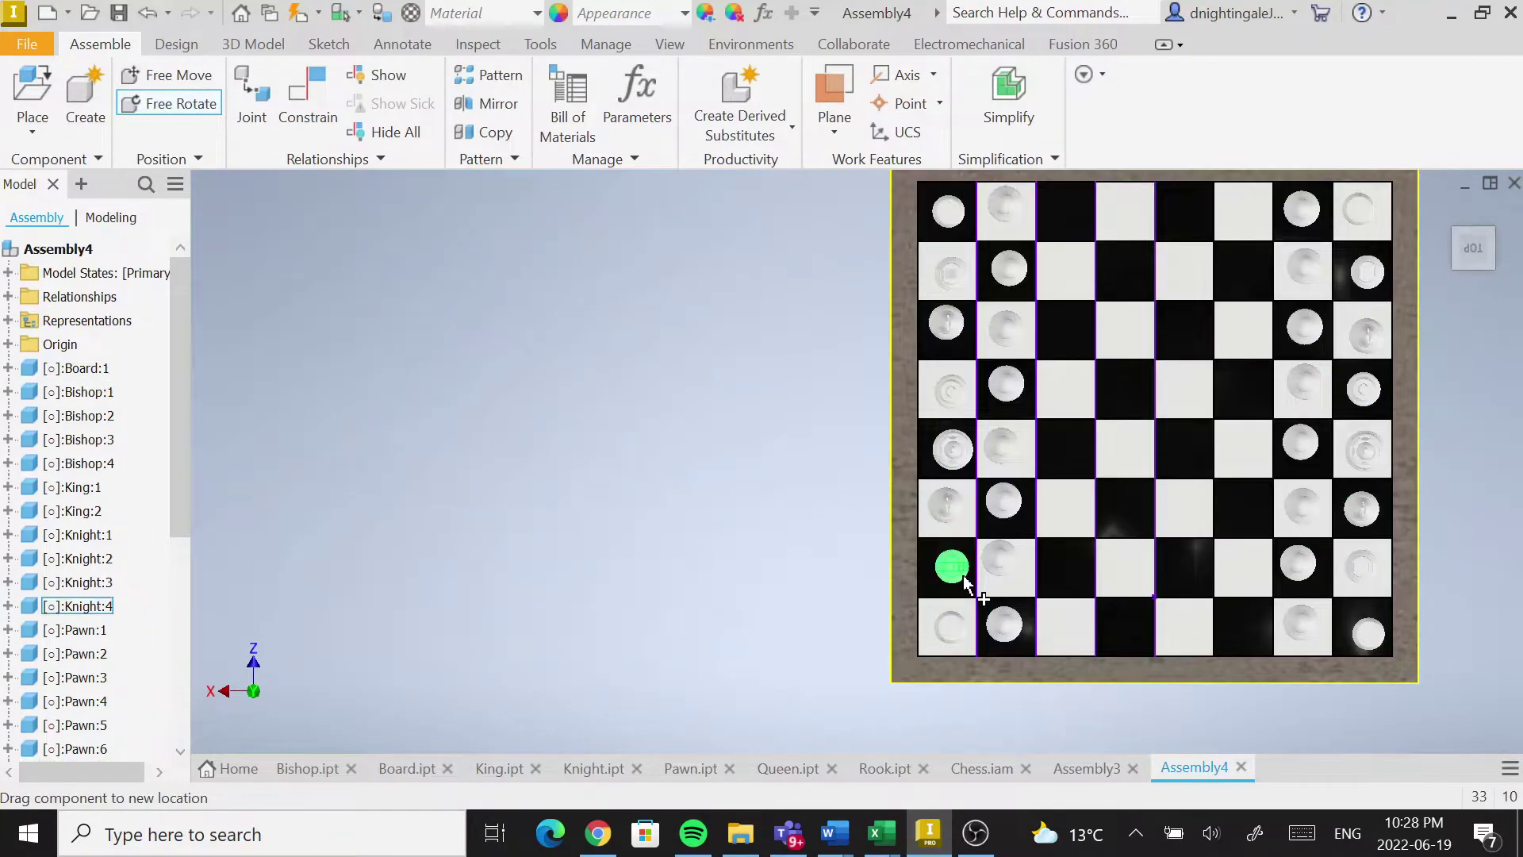
{"action": "scroll", "coordinate": [957, 579], "scroll_direction": "down", "scroll_amount": 5}
{"action": "left_click", "coordinate": [962, 555]}
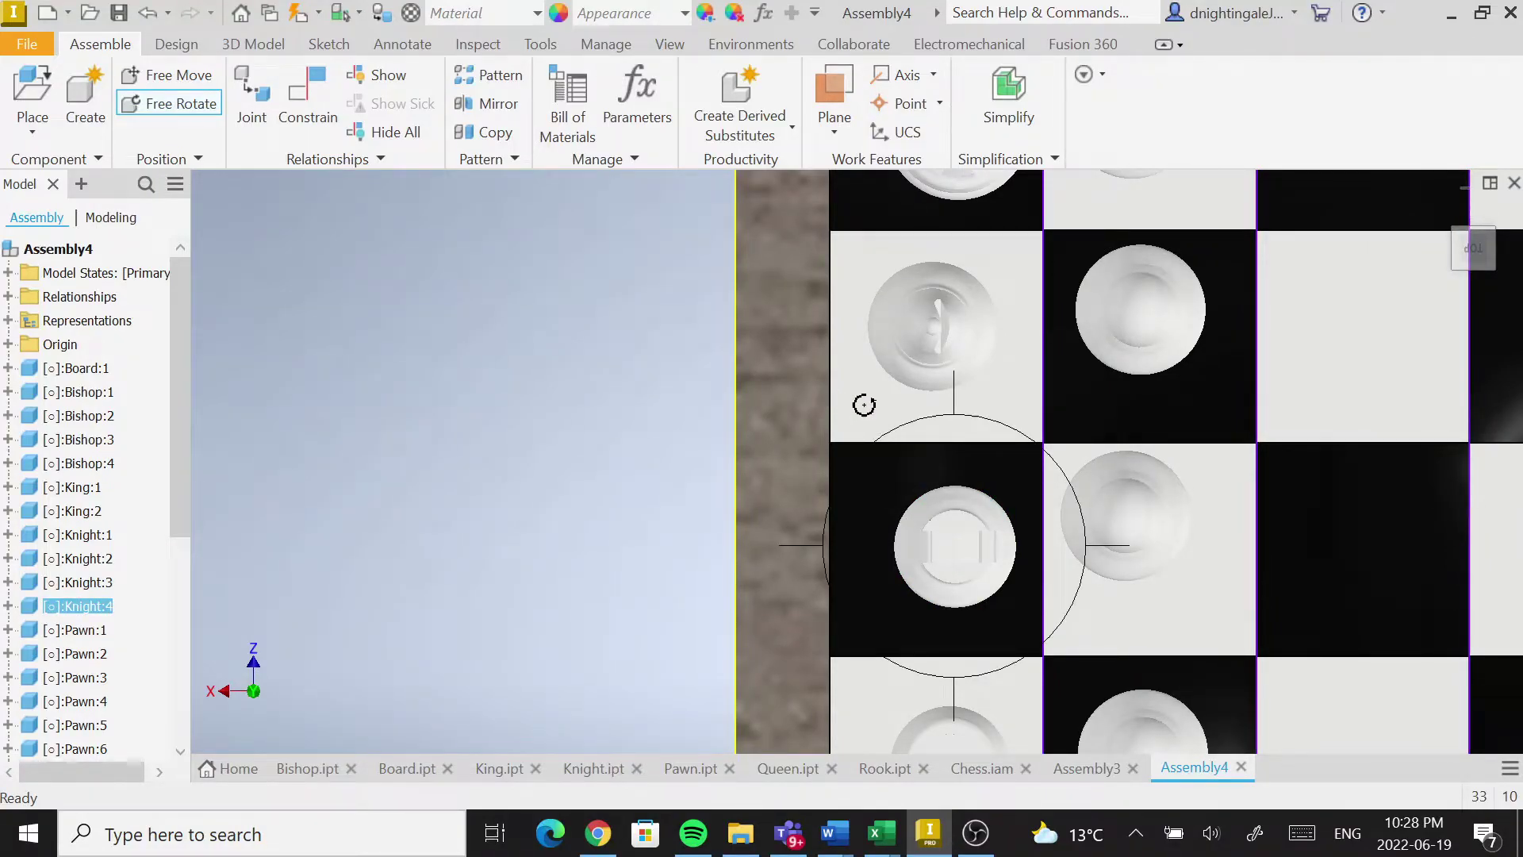
{"action": "left_click_drag", "start_coordinate": [1037, 401], "coordinate": [932, 569]}
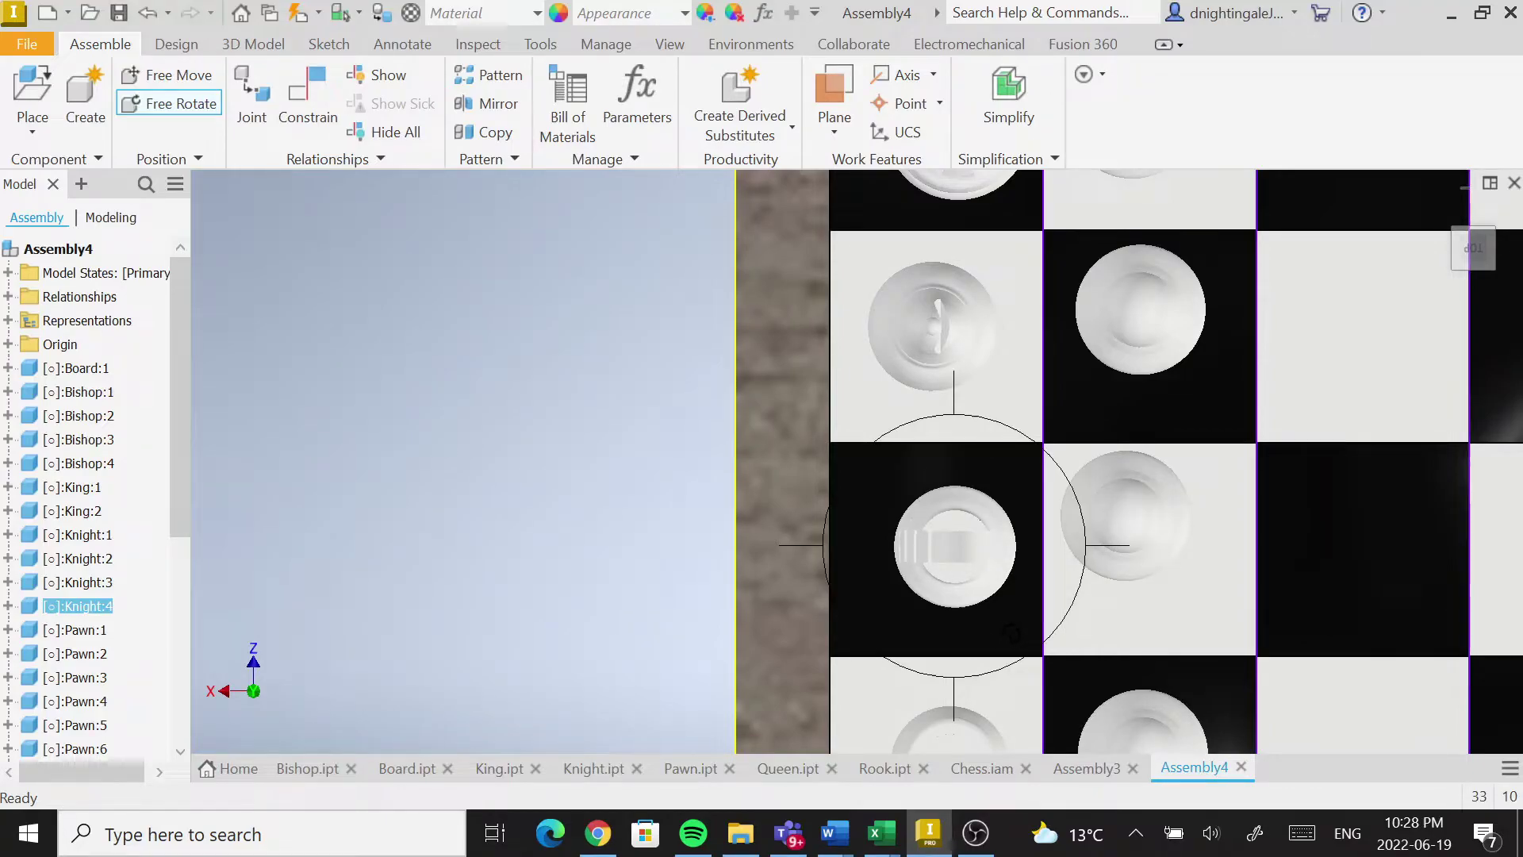
{"action": "key", "text": "Escape"}
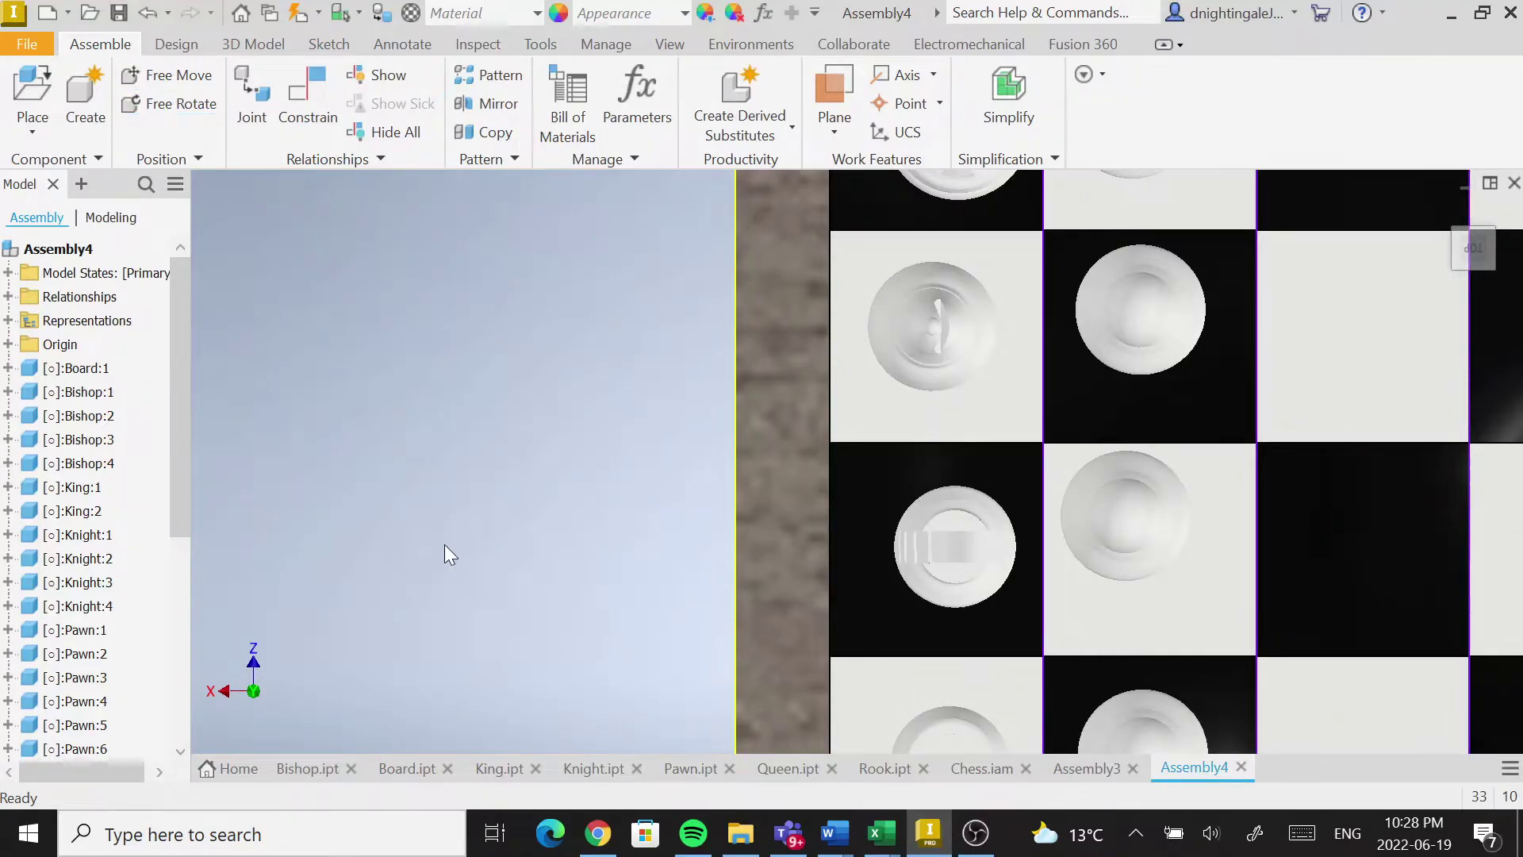
Examine the fully assembled chess set and the orientation of its pieces from several angles.
{"action": "scroll", "coordinate": [487, 546], "scroll_direction": "down", "scroll_amount": 5}
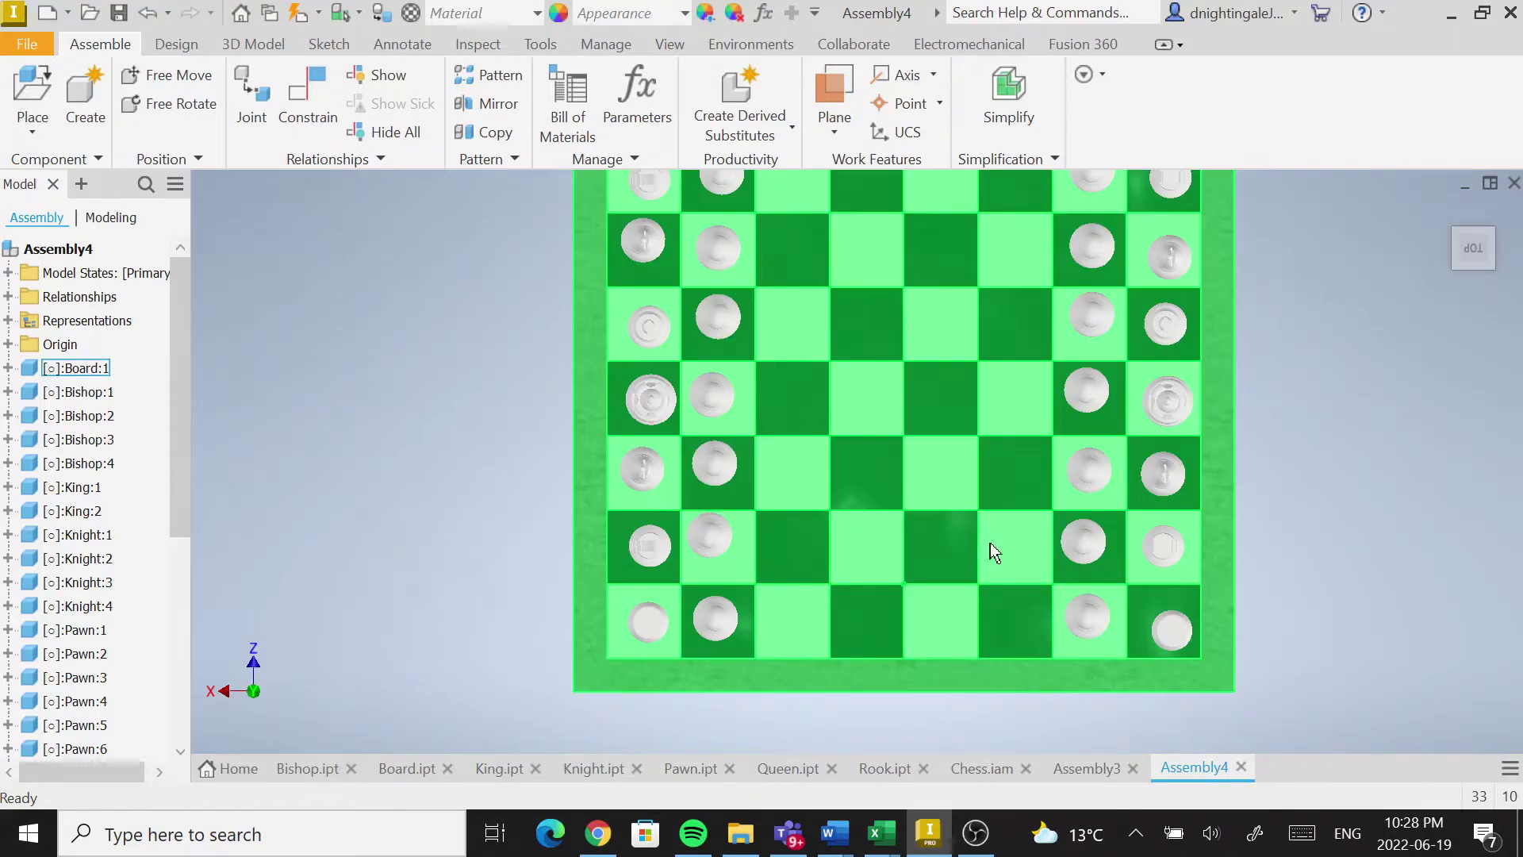
{"action": "scroll", "coordinate": [990, 543], "scroll_direction": "down", "scroll_amount": 2}
{"action": "middle_click_drag", "start_coordinate": [1002, 508], "coordinate": [907, 449], "text": "shift"}
{"action": "scroll", "coordinate": [907, 448], "scroll_direction": "up", "scroll_amount": 3}
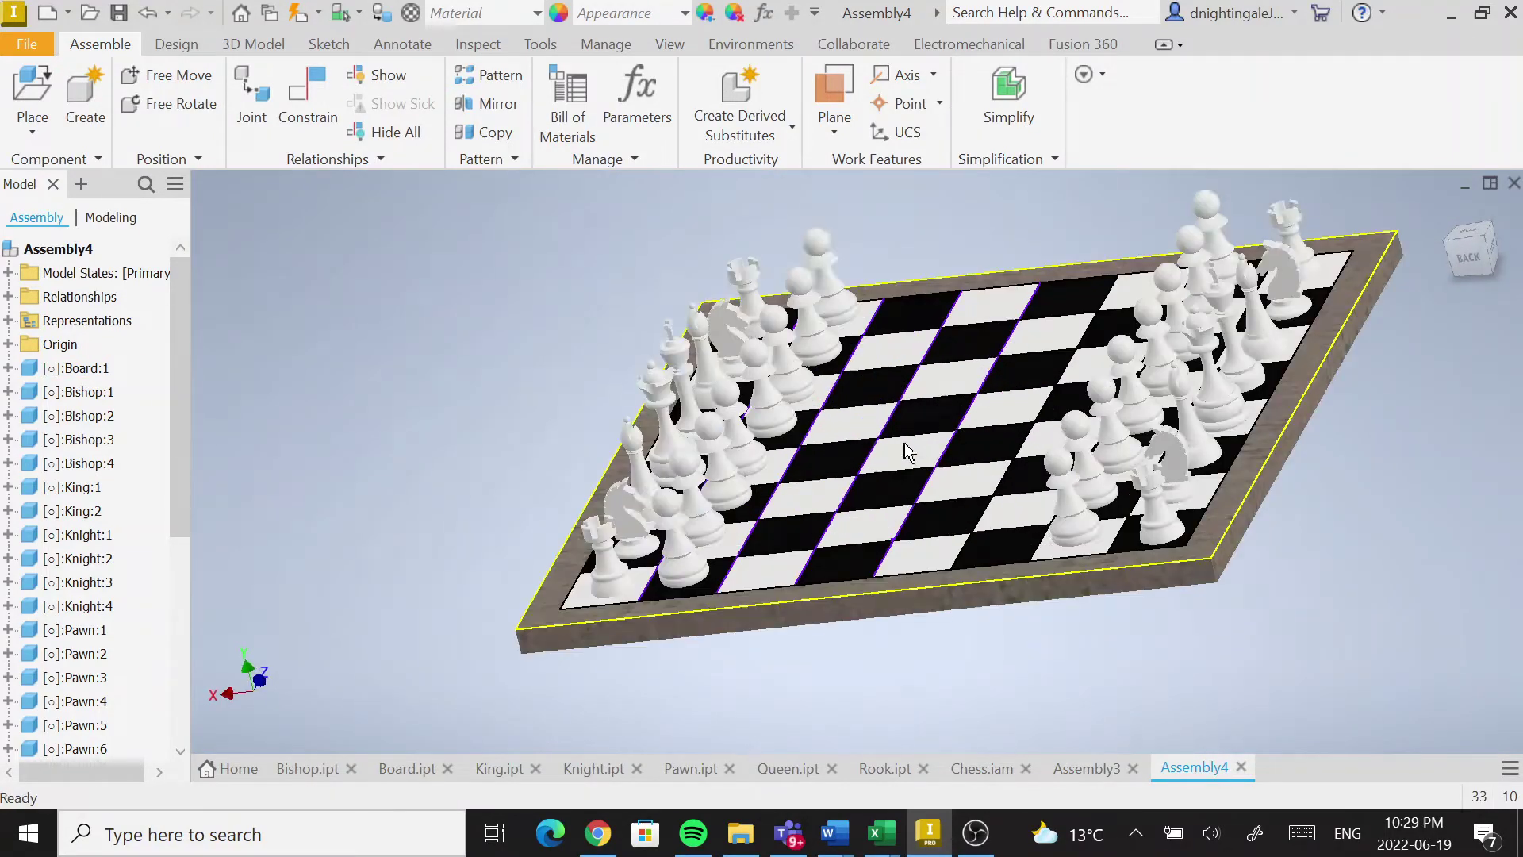
{"action": "middle_click_drag", "start_coordinate": [963, 357], "coordinate": [734, 426]}
{"action": "scroll", "coordinate": [825, 432], "scroll_direction": "up", "scroll_amount": 4}
{"action": "scroll", "coordinate": [829, 440], "scroll_direction": "down", "scroll_amount": 5}
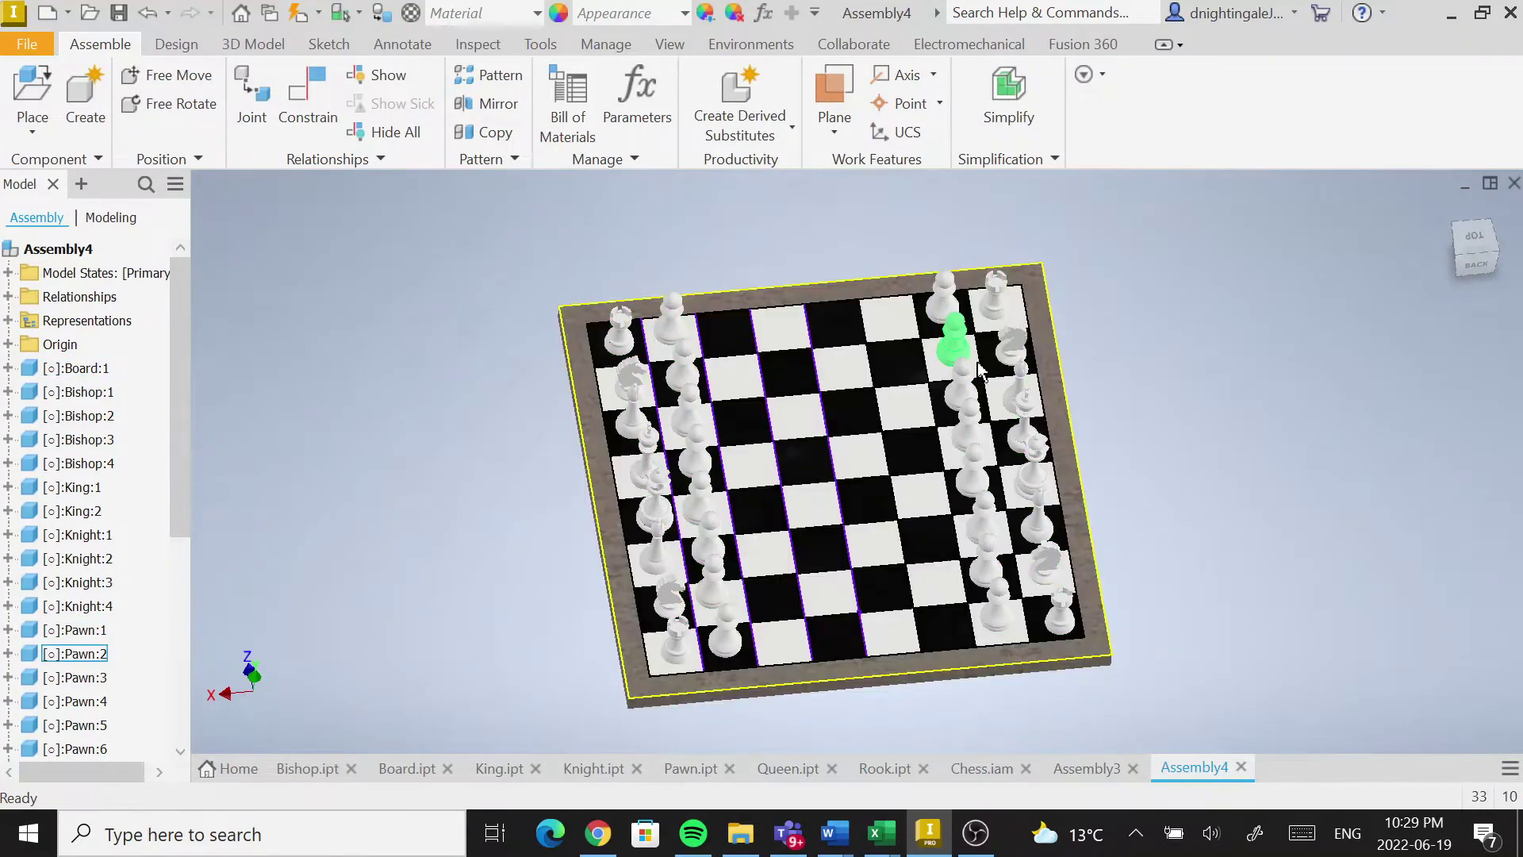
Apply the Bronze - Polished appearance to all sixteen pieces, pawns and back row, of the side containing King:1.
{"action": "left_click", "coordinate": [949, 304]}
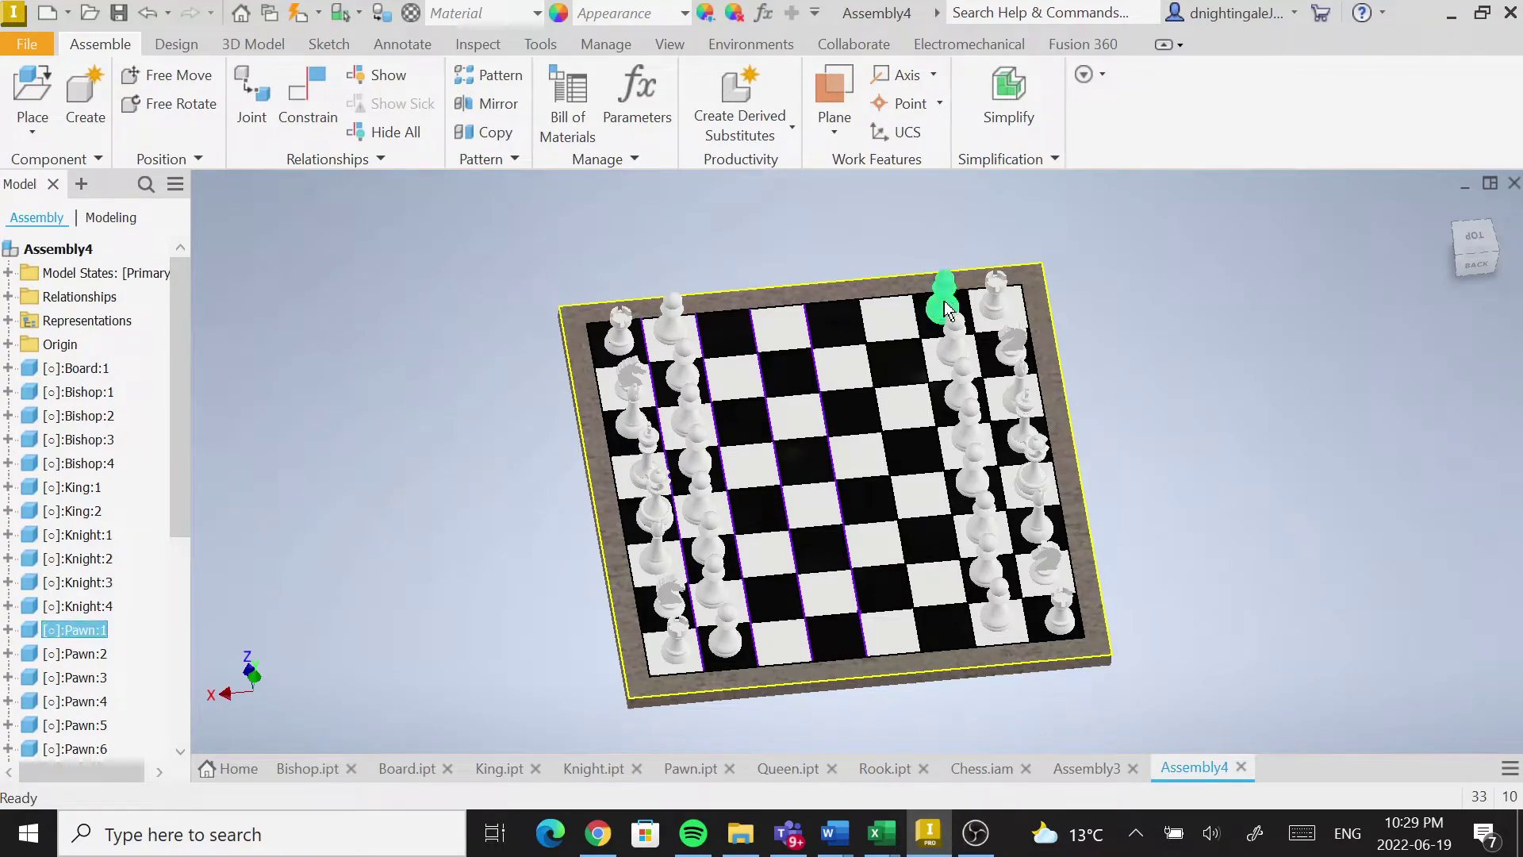
{"action": "left_click", "coordinate": [956, 349], "text": "ctrl"}
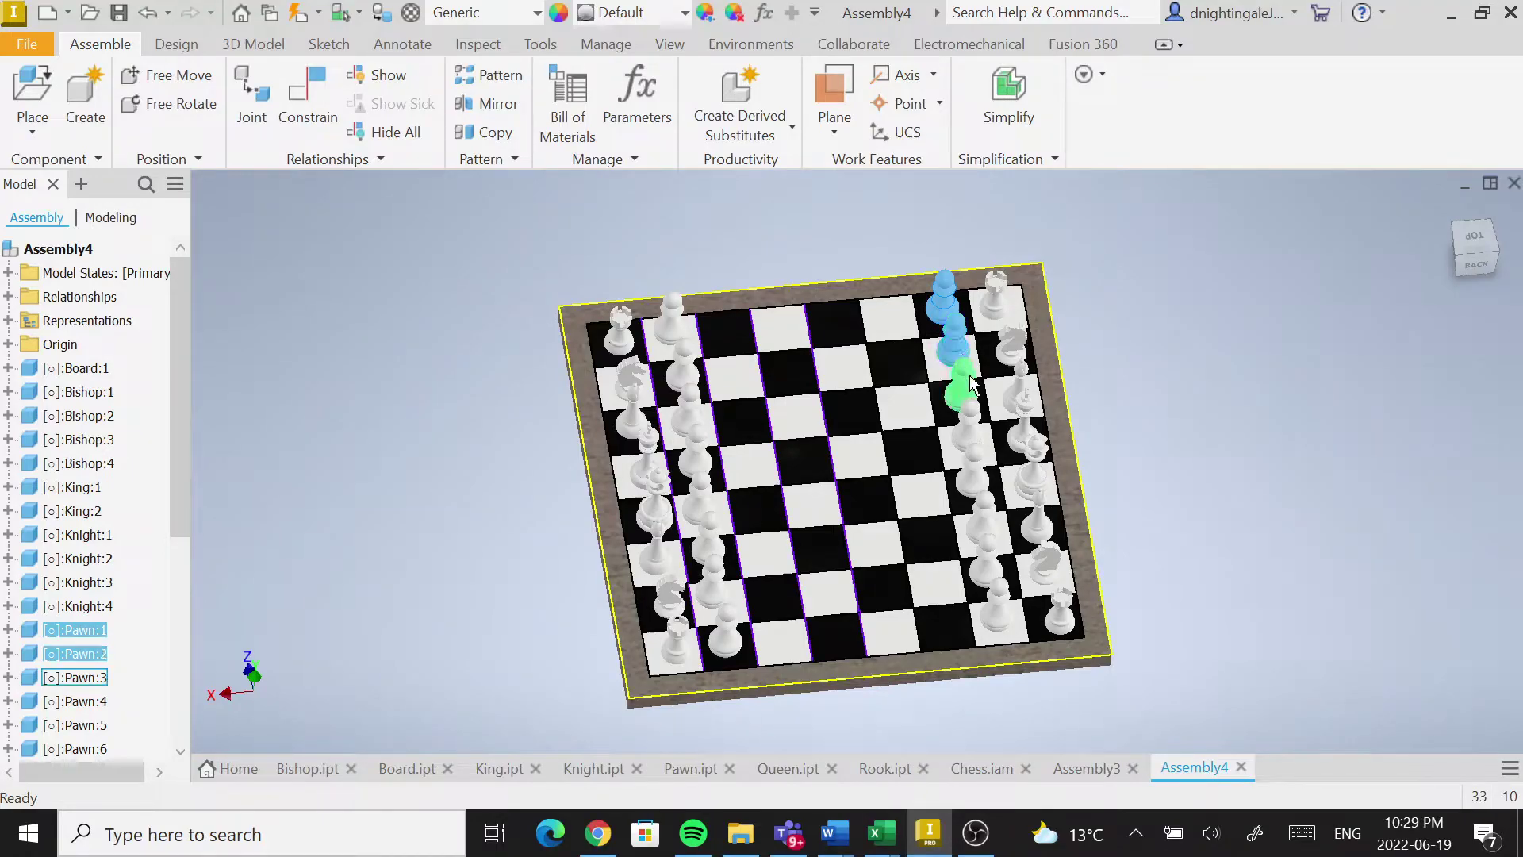
{"action": "left_click", "coordinate": [959, 387], "text": "ctrl"}
{"action": "left_click", "coordinate": [966, 432], "text": "ctrl"}
{"action": "left_click", "coordinate": [972, 476], "text": "ctrl"}
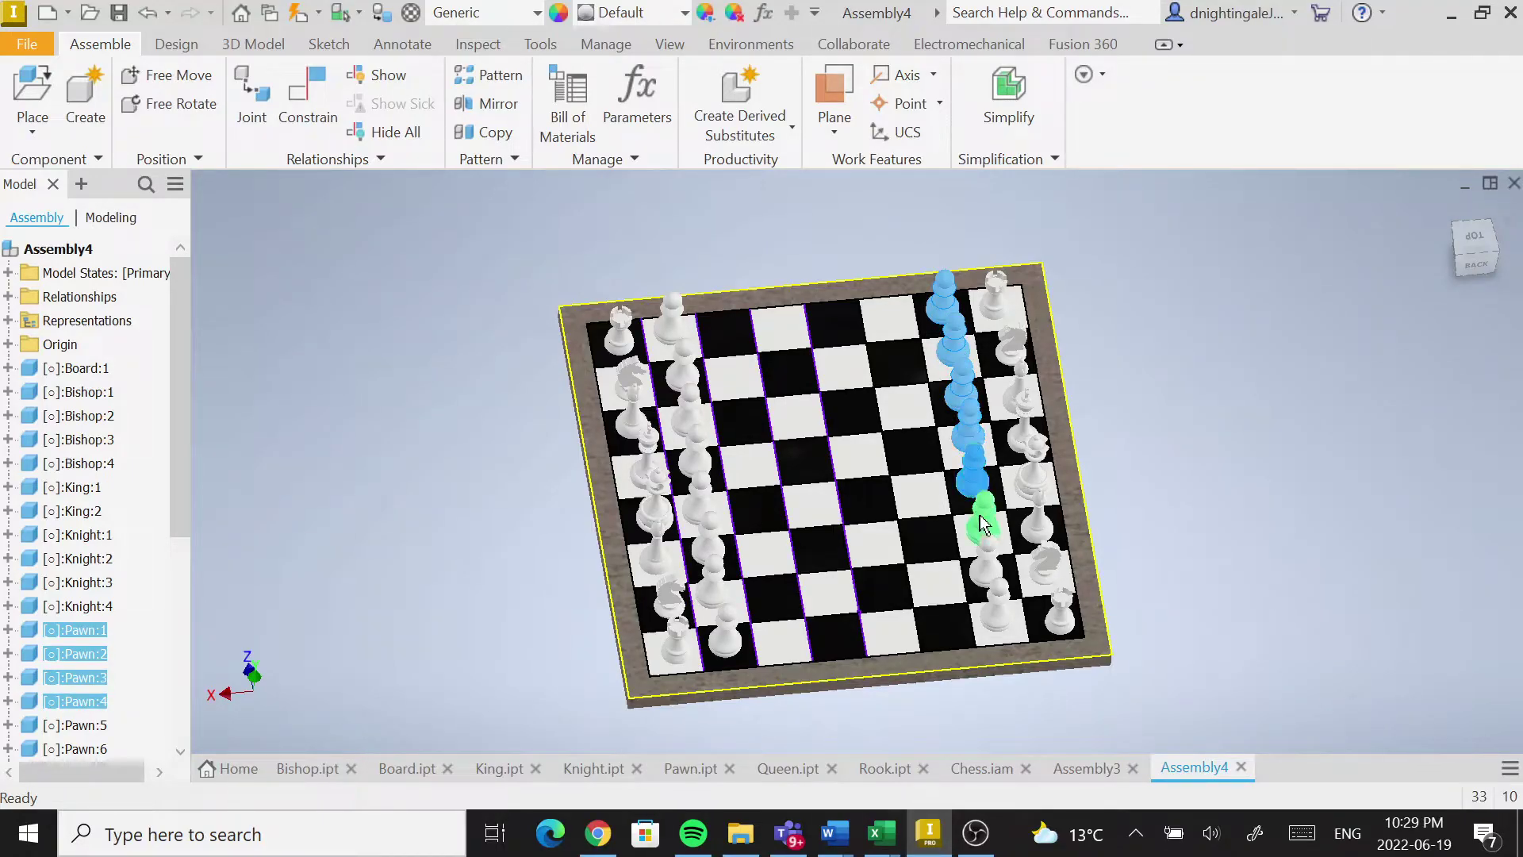
{"action": "left_click", "coordinate": [992, 560], "text": "ctrl"}
{"action": "left_click", "coordinate": [996, 575], "text": "ctrl"}
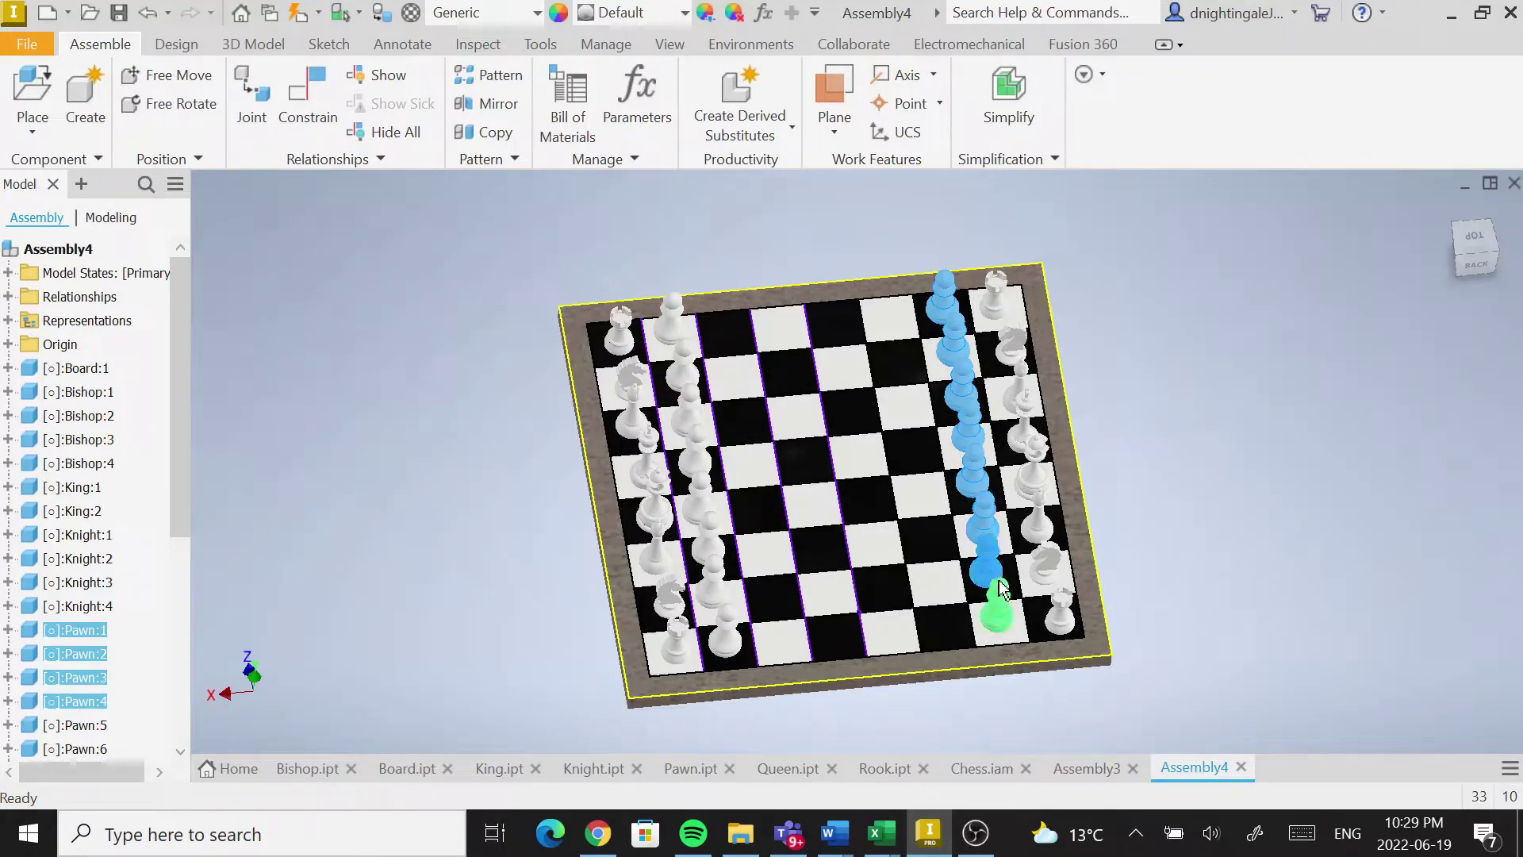
{"action": "left_click", "coordinate": [1063, 617], "text": "ctrl"}
{"action": "left_click", "coordinate": [1041, 556], "text": "ctrl"}
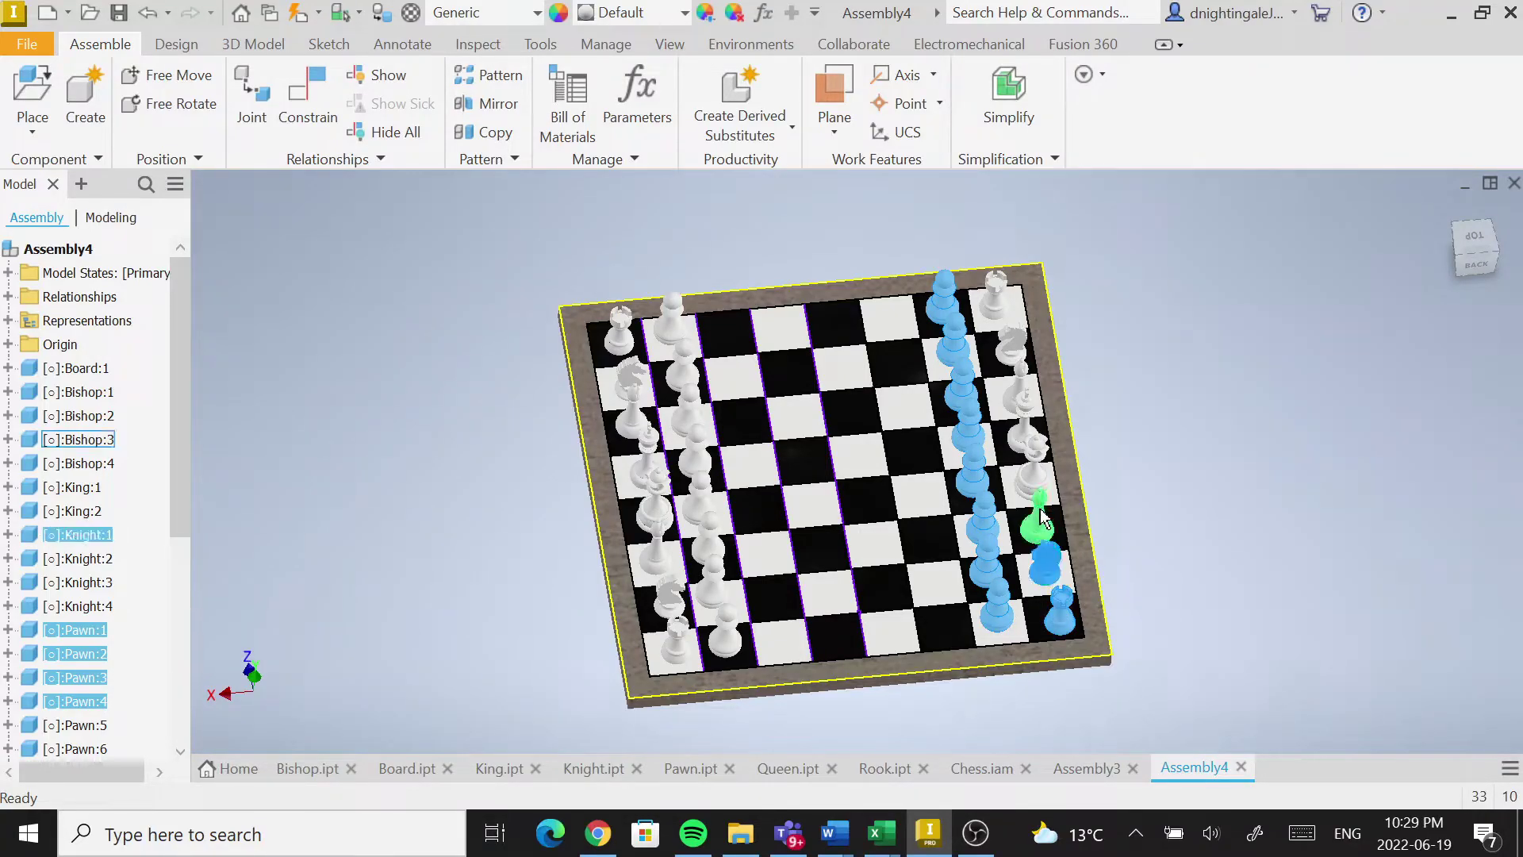
{"action": "left_click", "coordinate": [1038, 509], "text": "ctrl"}
{"action": "left_click", "coordinate": [1038, 433], "text": "ctrl"}
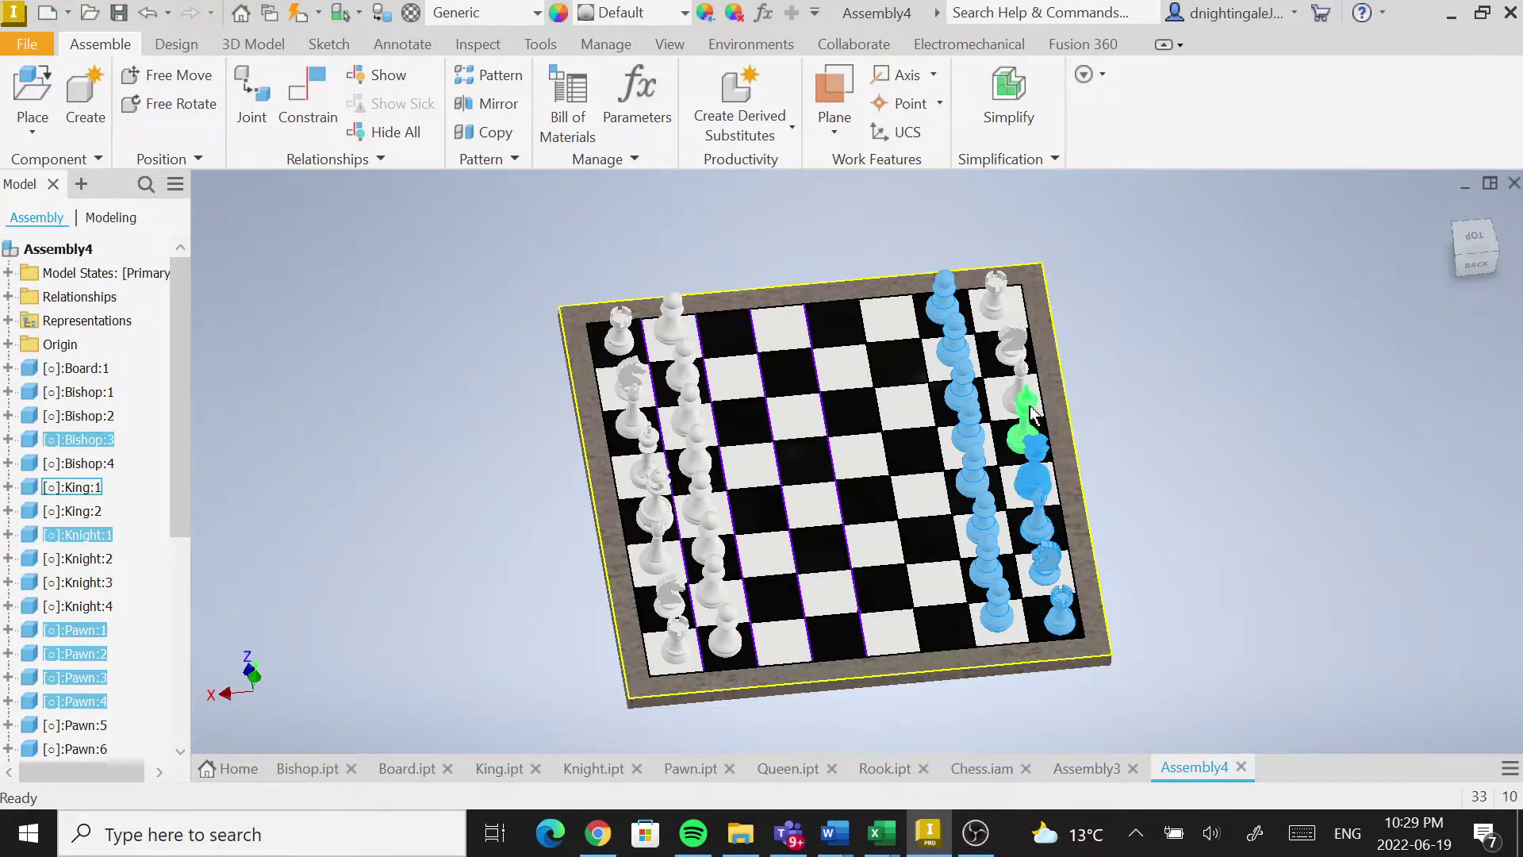
{"action": "left_click", "coordinate": [1025, 421], "text": "ctrl"}
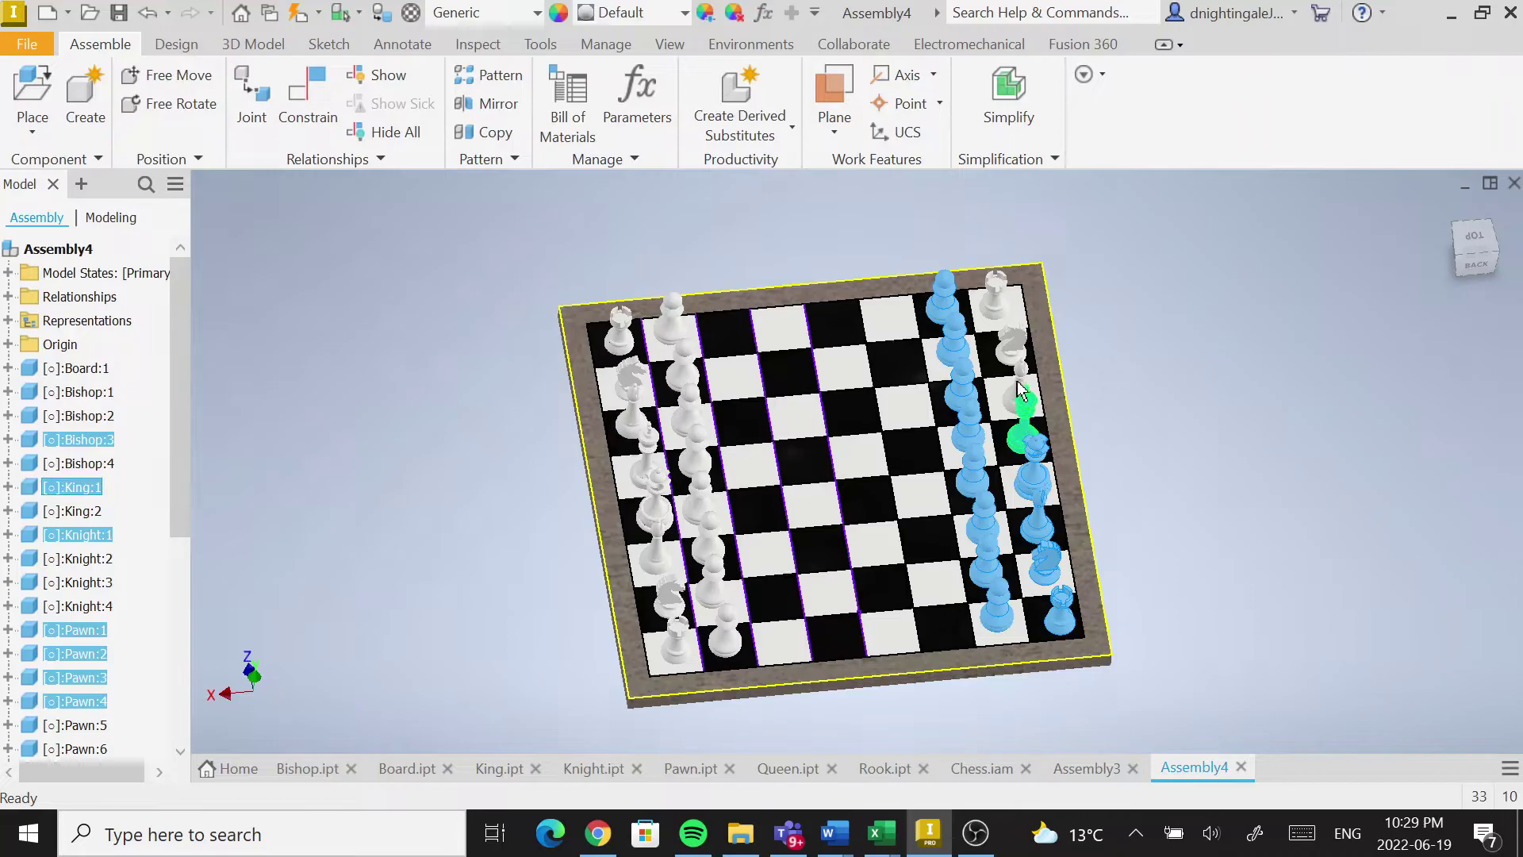
{"action": "left_click", "coordinate": [1031, 339], "text": "ctrl"}
{"action": "left_click", "coordinate": [1011, 333], "text": "ctrl"}
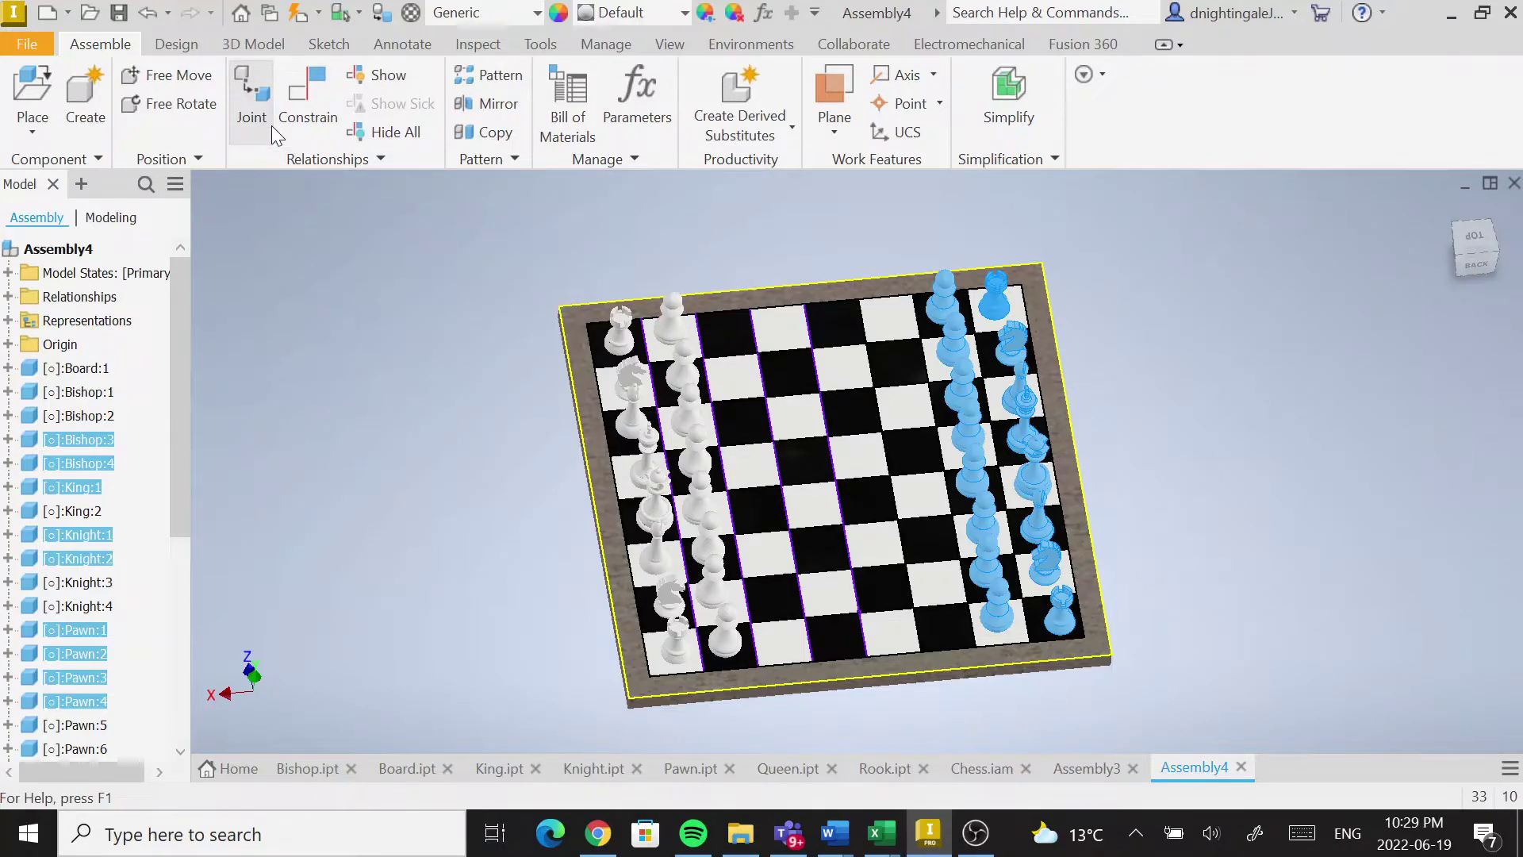
{"action": "left_click", "coordinate": [559, 14]}
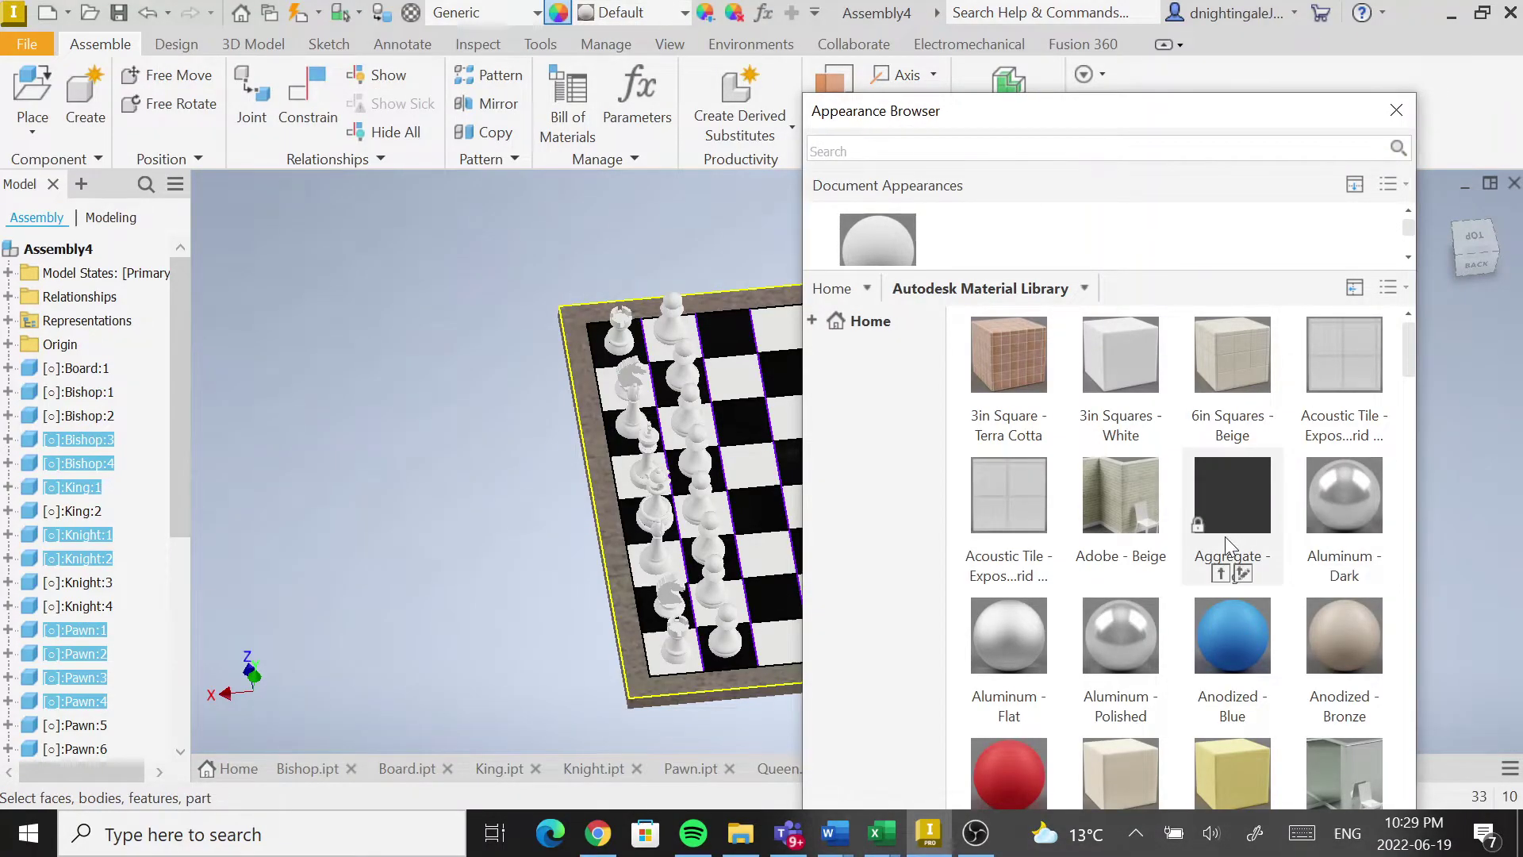
{"action": "scroll", "coordinate": [1225, 536], "scroll_direction": "down", "scroll_amount": 5}
{"action": "scroll", "coordinate": [1231, 541], "scroll_direction": "up", "scroll_amount": 2}
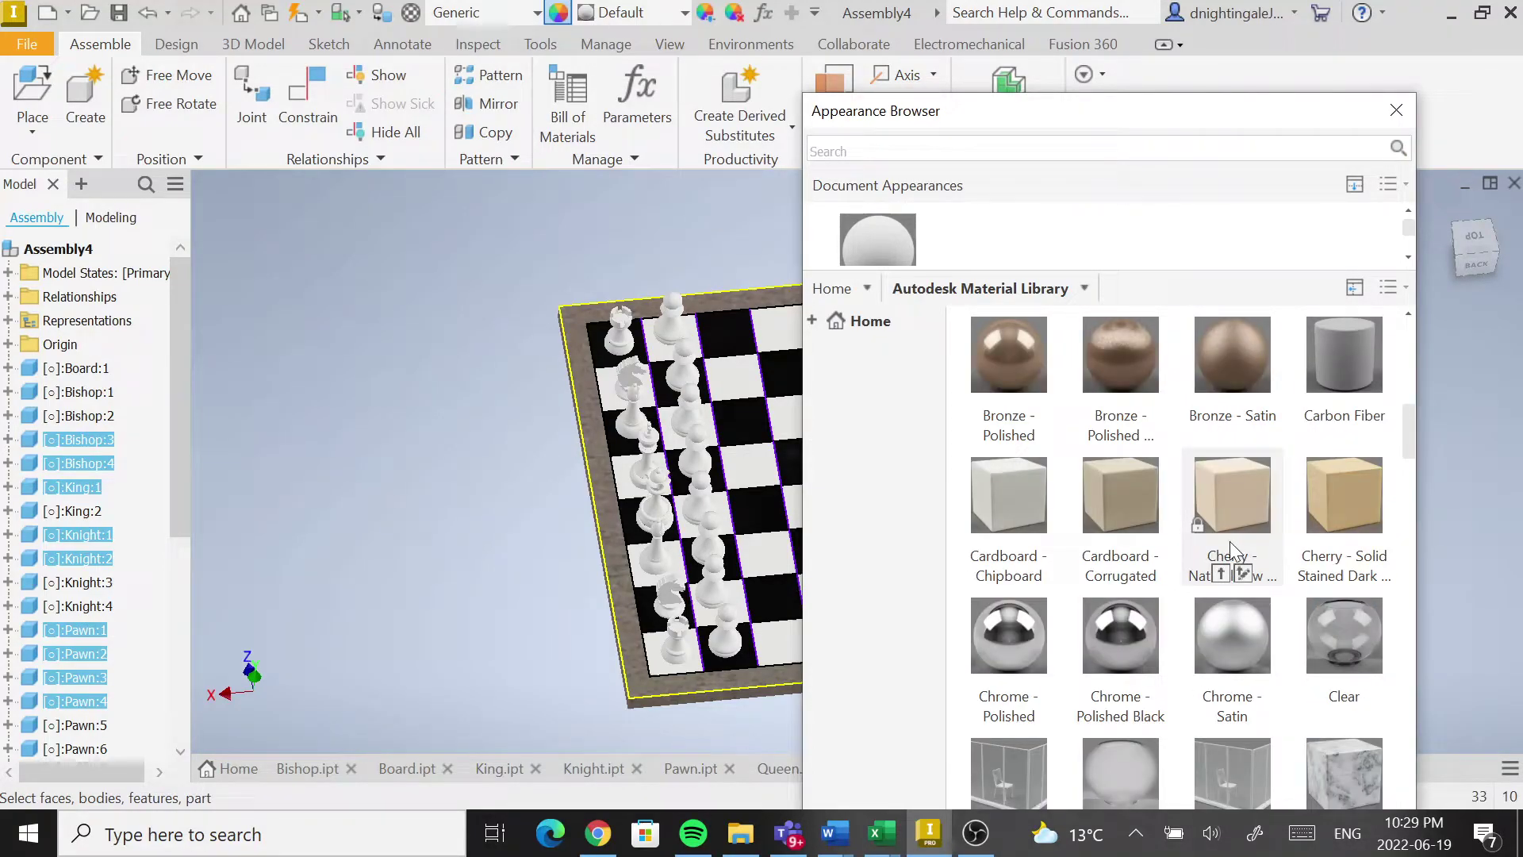
{"action": "scroll", "coordinate": [1229, 541], "scroll_direction": "up", "scroll_amount": 5}
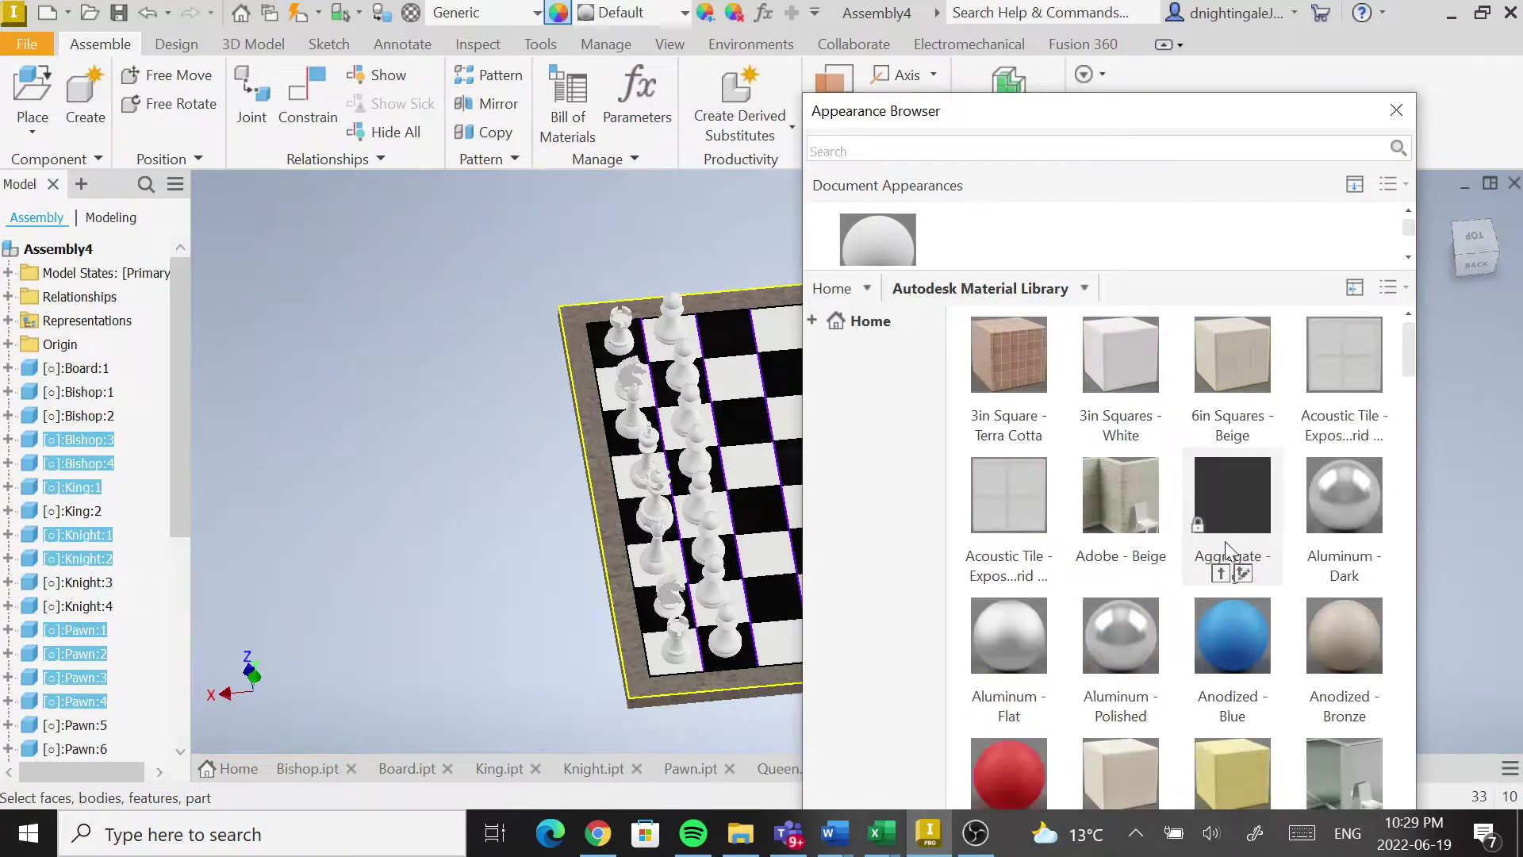
{"action": "scroll", "coordinate": [1225, 540], "scroll_direction": "down", "scroll_amount": 3}
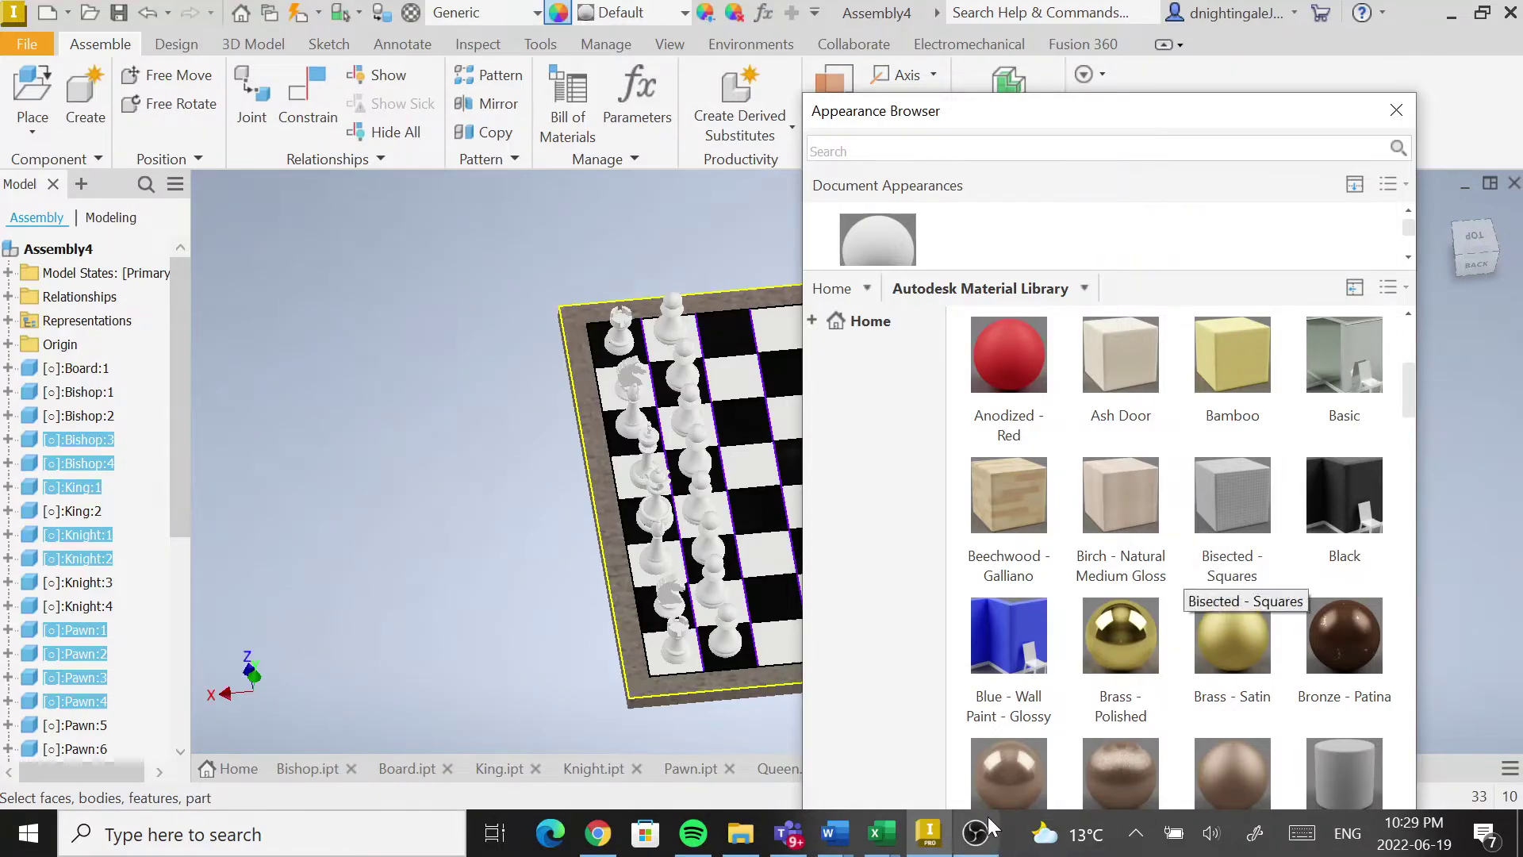
{"action": "left_click_drag", "start_coordinate": [1020, 775], "coordinate": [956, 209]}
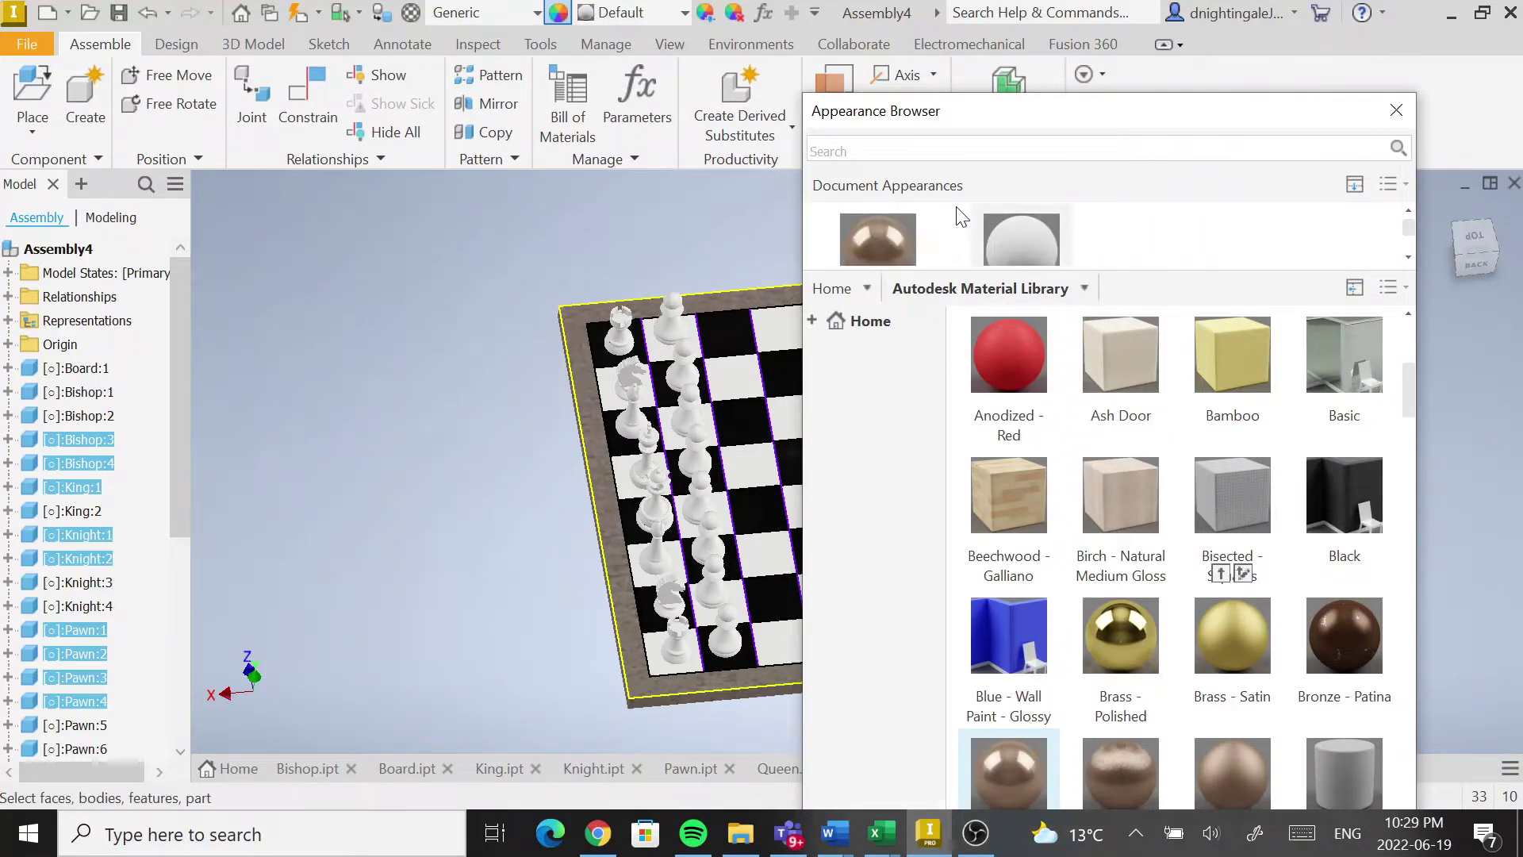
{"action": "left_click_drag", "start_coordinate": [1139, 111], "coordinate": [563, 140]}
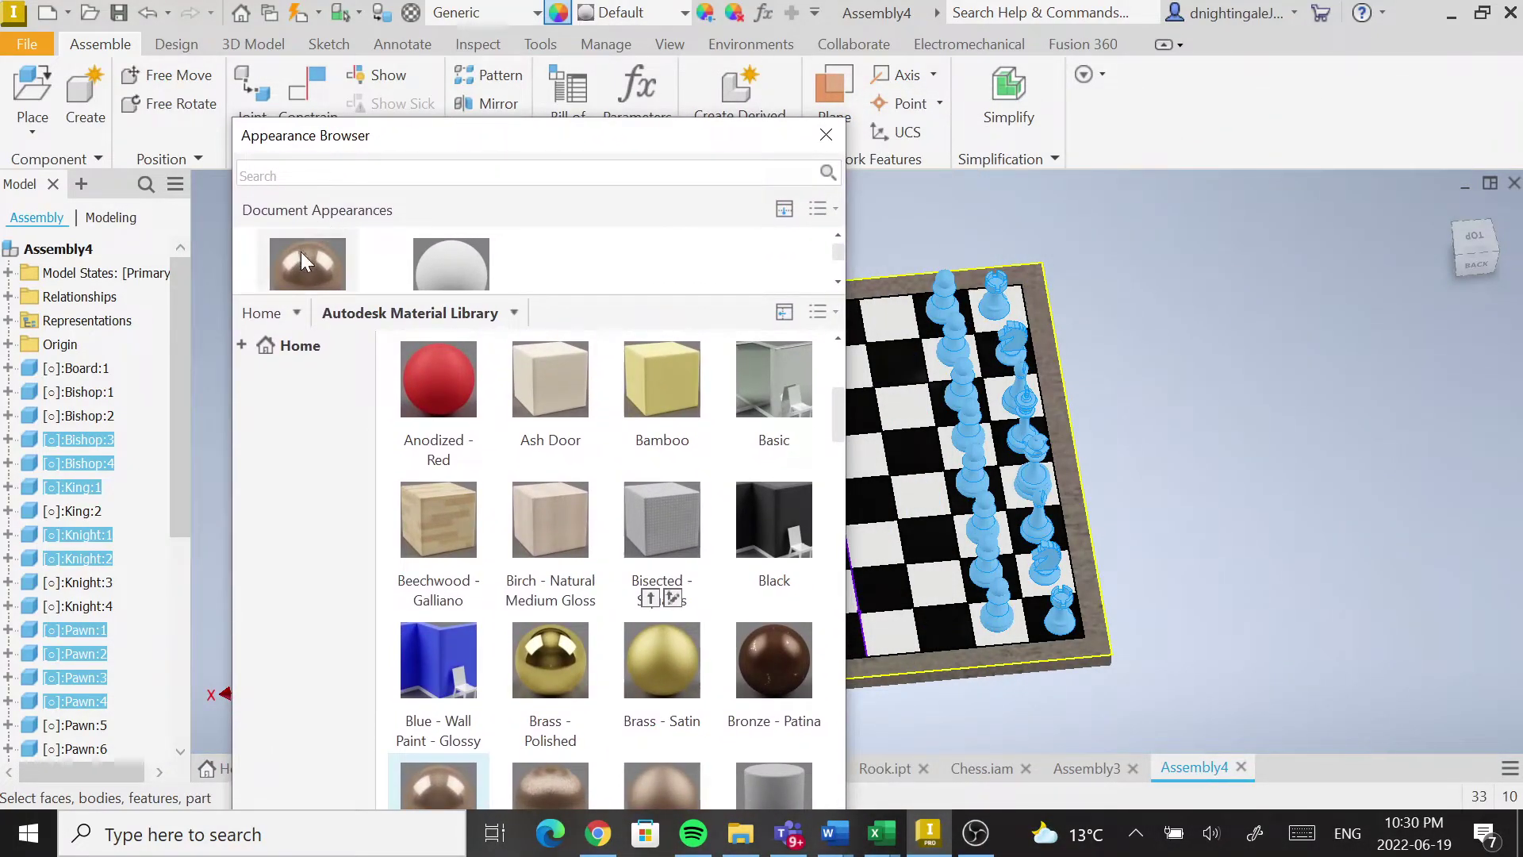
{"action": "left_click", "coordinate": [301, 254]}
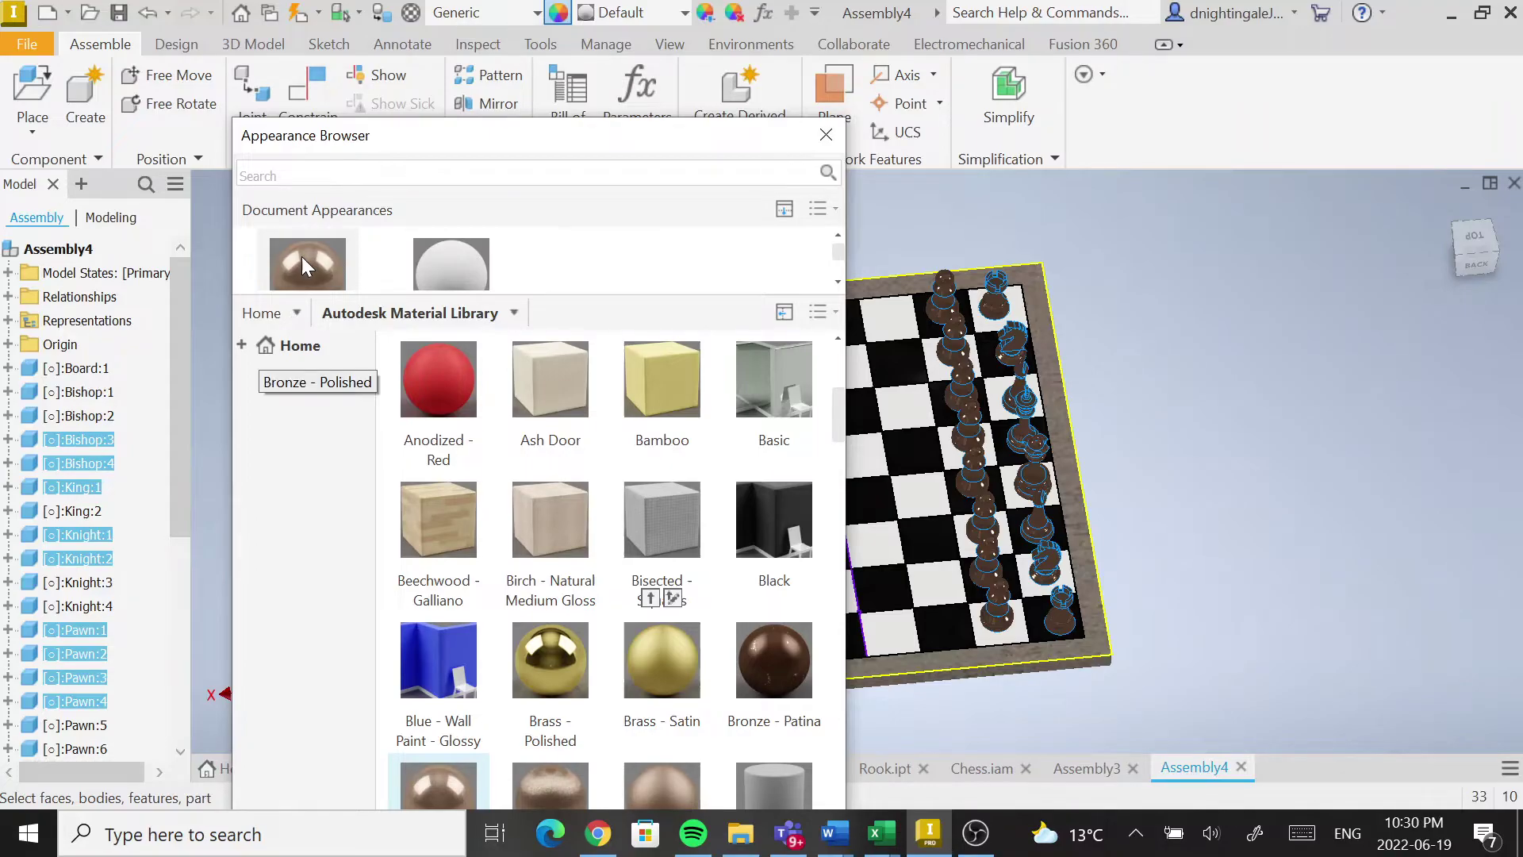
{"action": "left_click", "coordinate": [301, 256]}
{"action": "left_click", "coordinate": [1269, 437]}
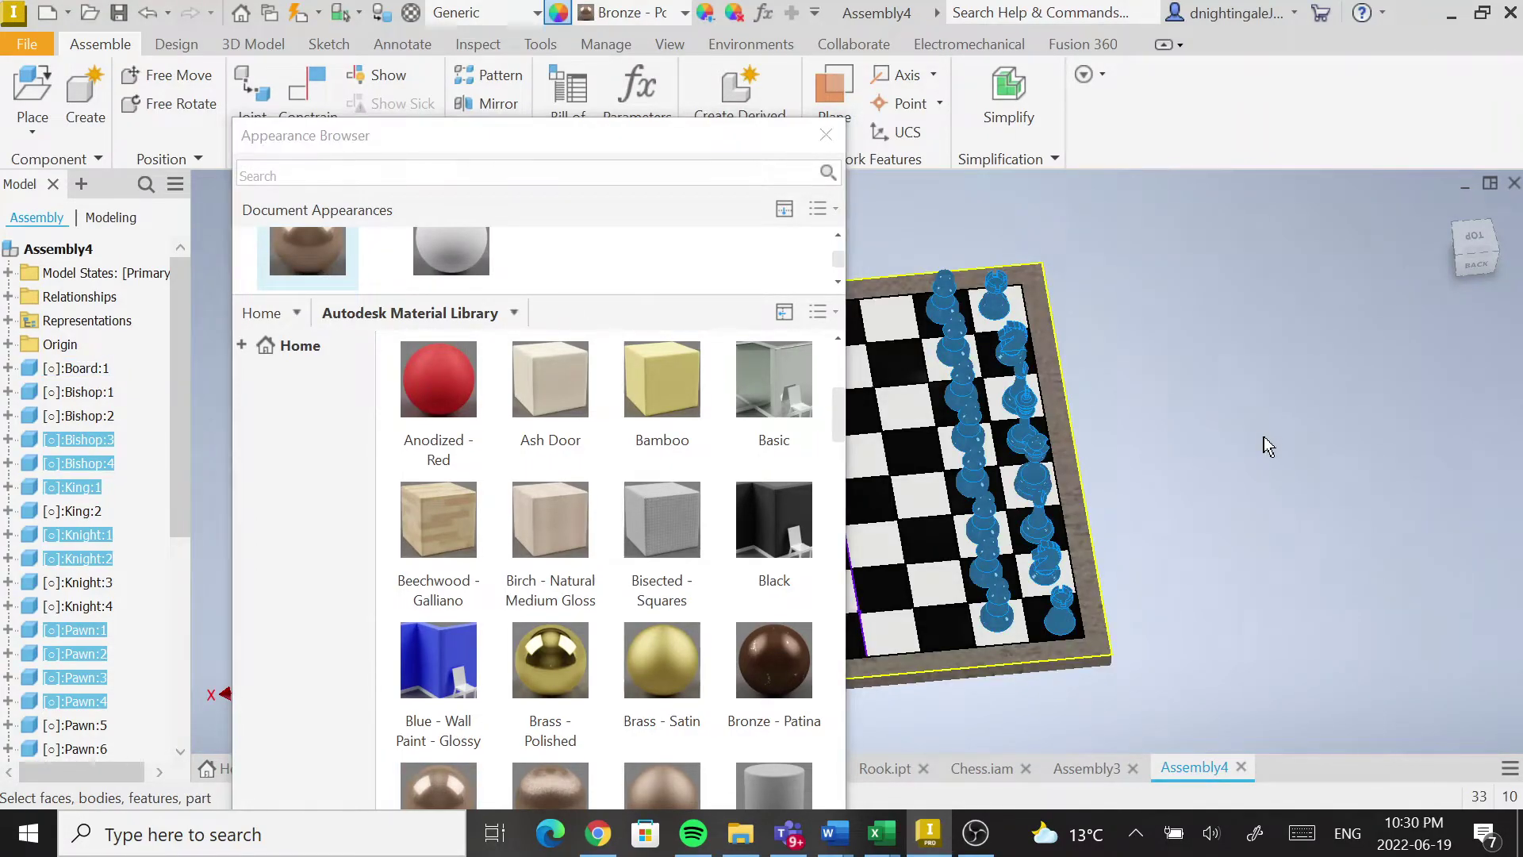
{"action": "left_click", "coordinate": [825, 136]}
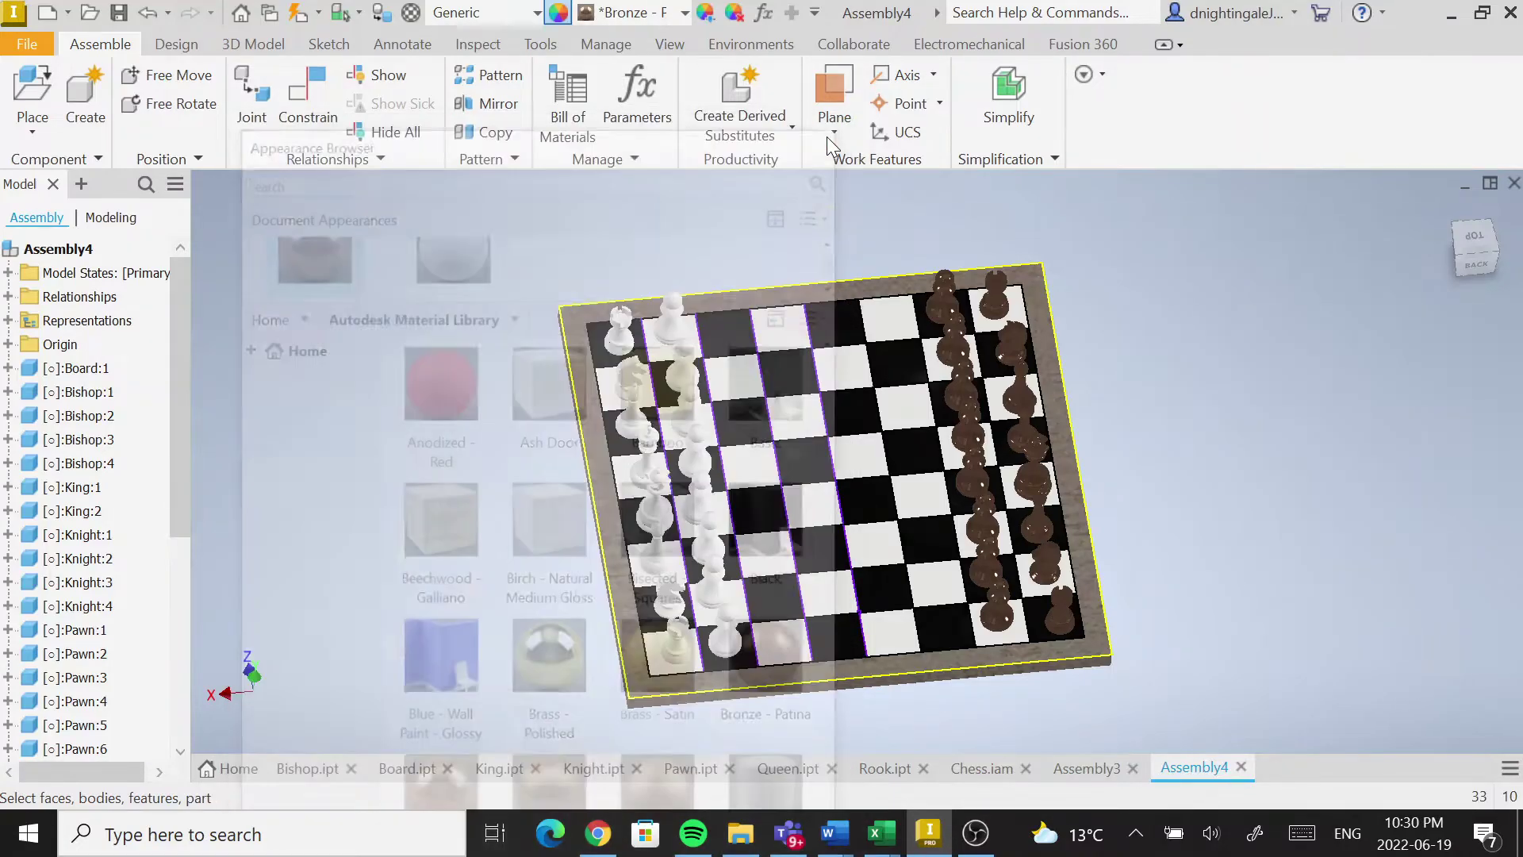
Open the chess set assembly in the Inventor Studio environment.
{"action": "scroll", "coordinate": [844, 398], "scroll_direction": "up", "scroll_amount": 1}
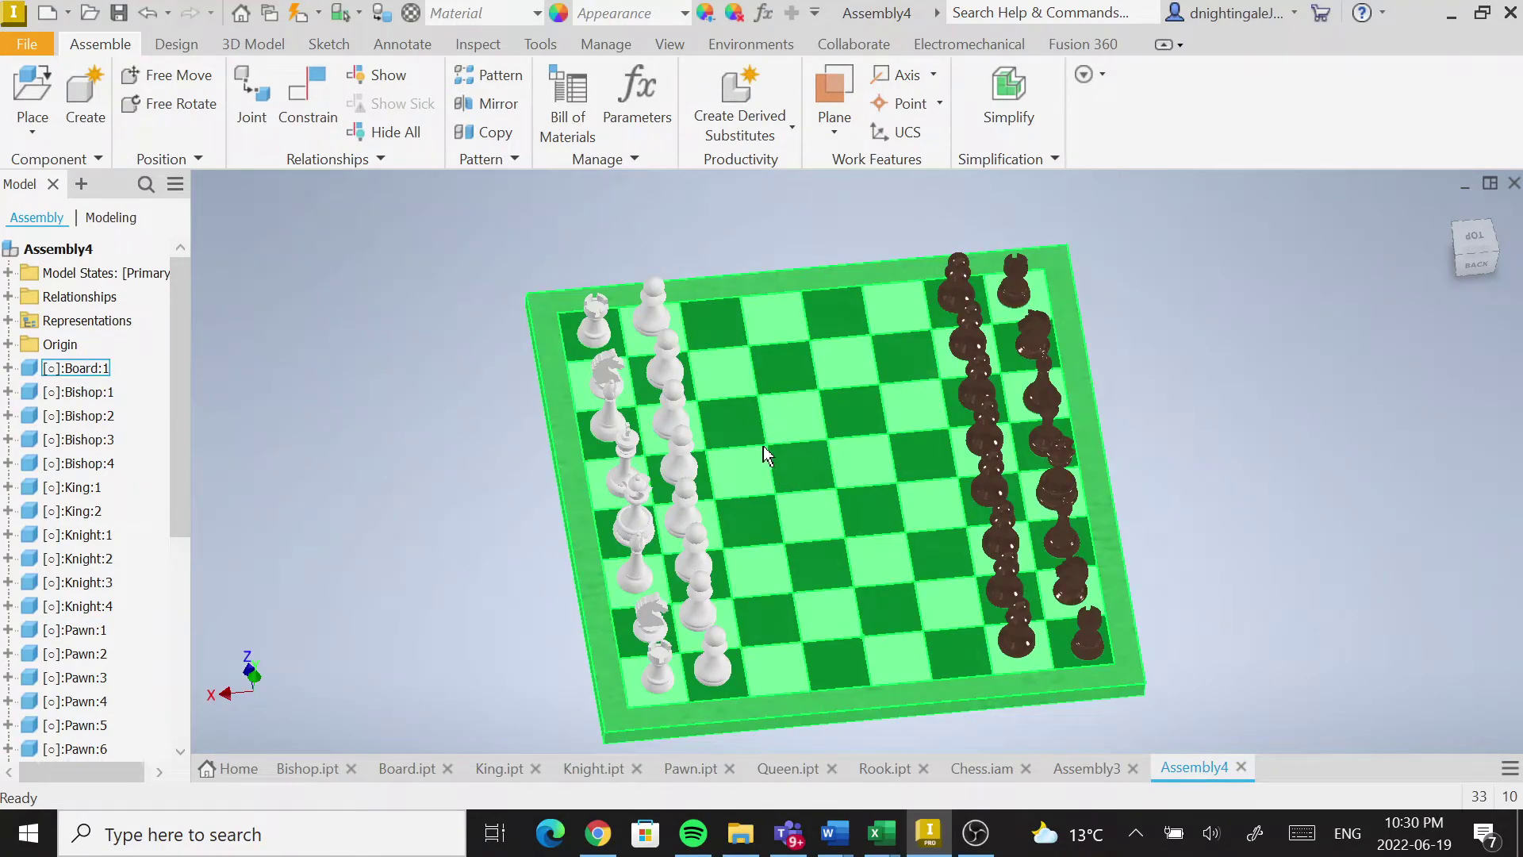
{"action": "middle_click_drag", "start_coordinate": [764, 445], "coordinate": [722, 425], "text": "shift"}
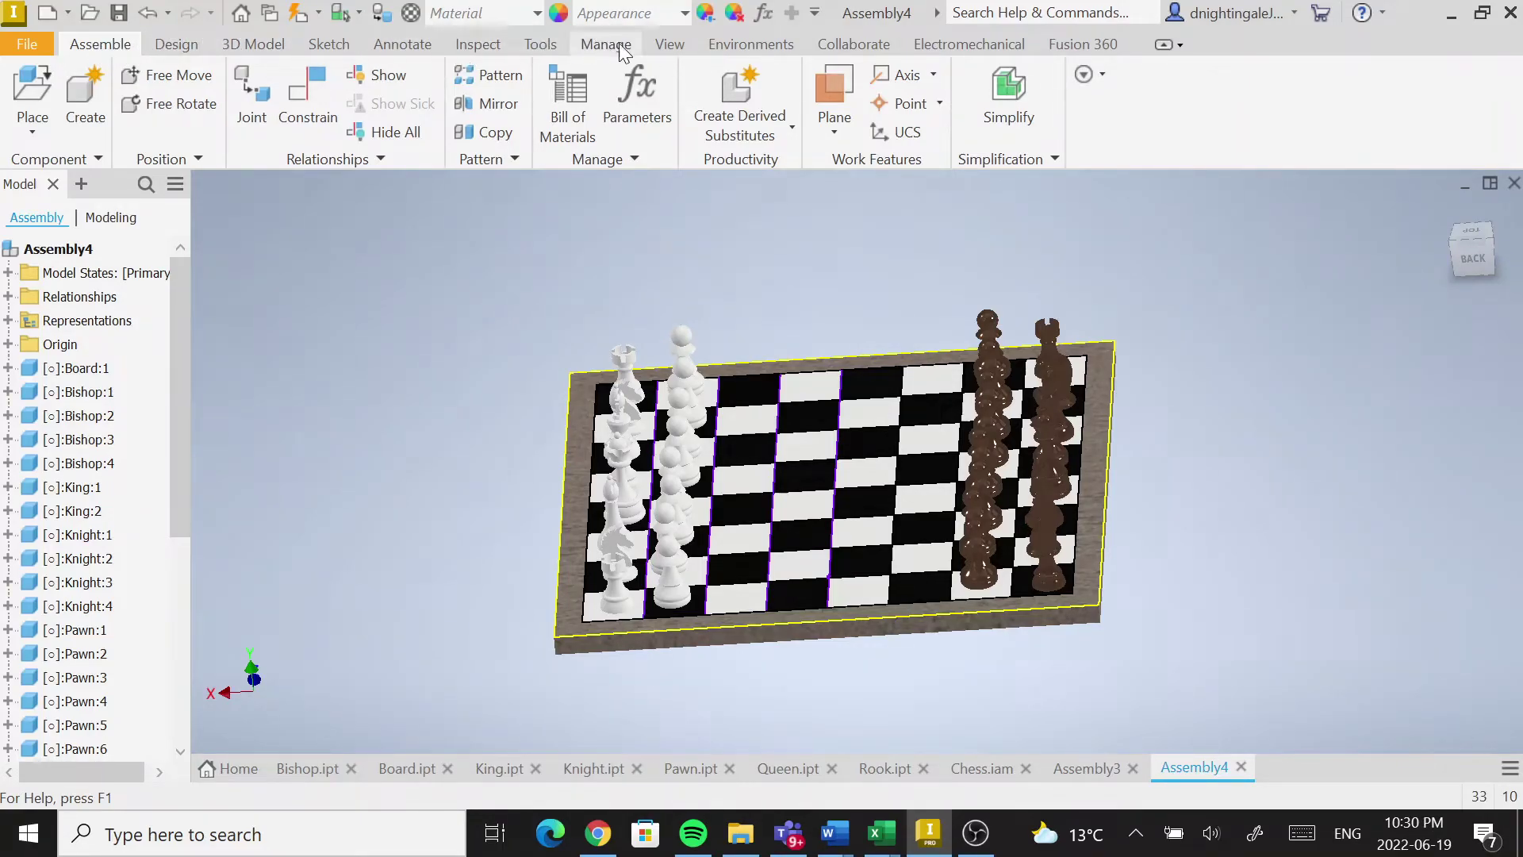
{"action": "left_click", "coordinate": [751, 45]}
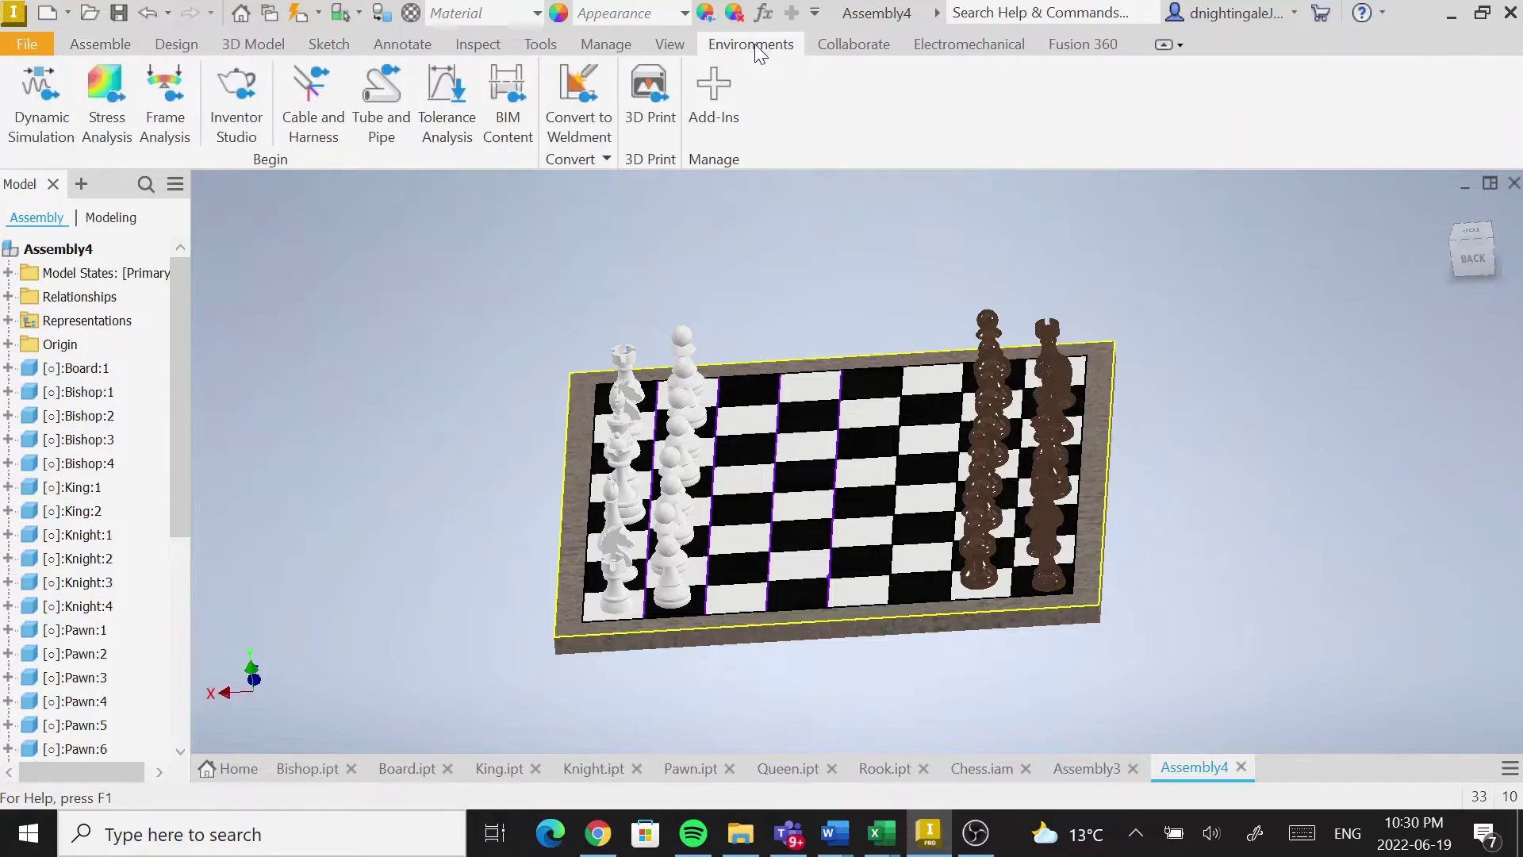
{"action": "left_click", "coordinate": [238, 82]}
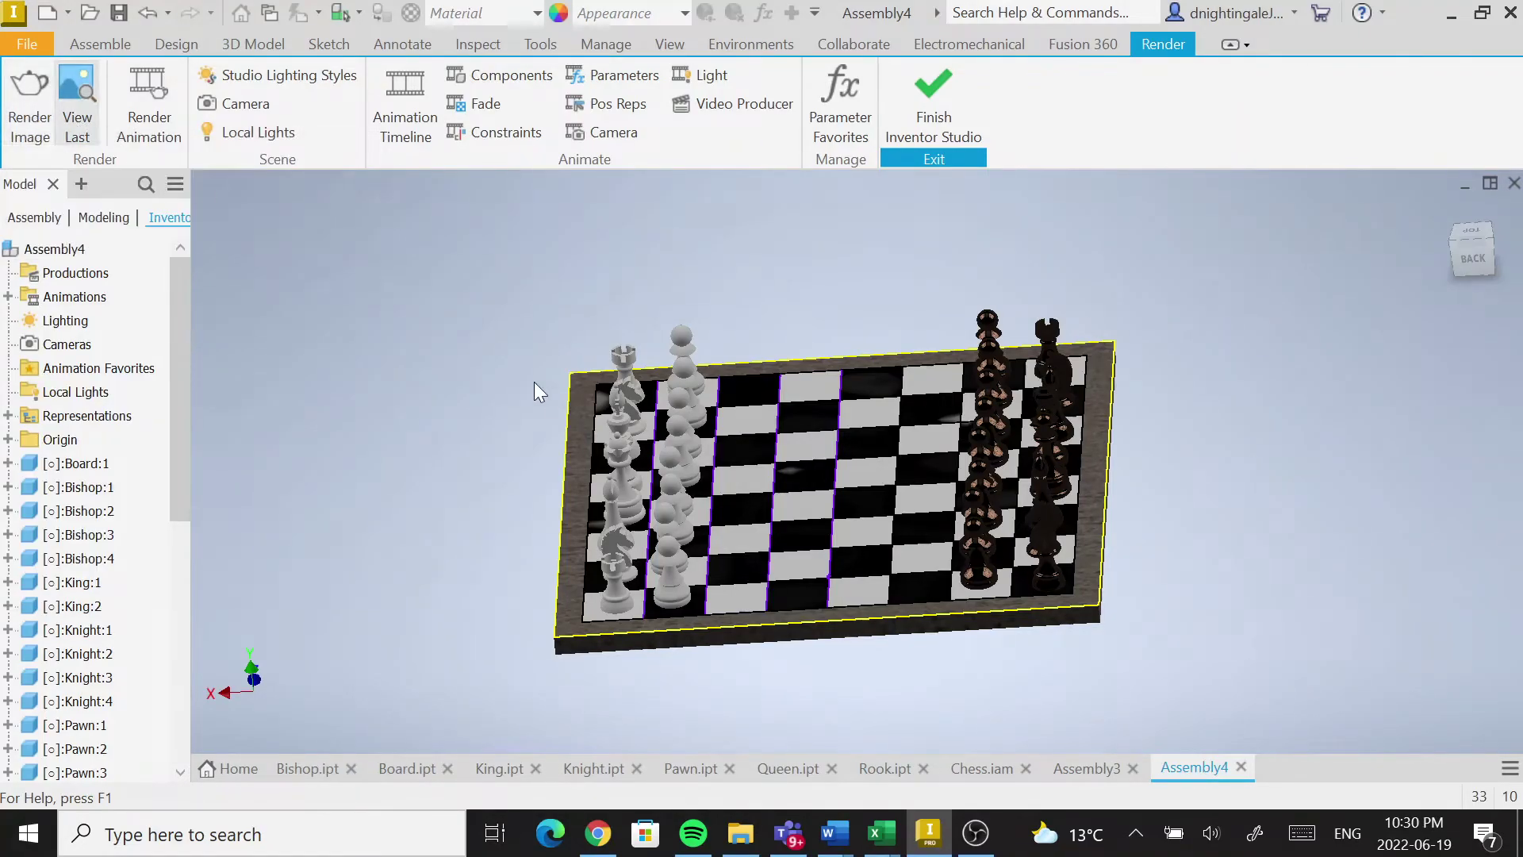
Render a close-up image of the chess set using the current view and current lighting.
{"action": "left_click", "coordinate": [775, 510]}
{"action": "scroll", "coordinate": [765, 534], "scroll_direction": "up", "scroll_amount": 3}
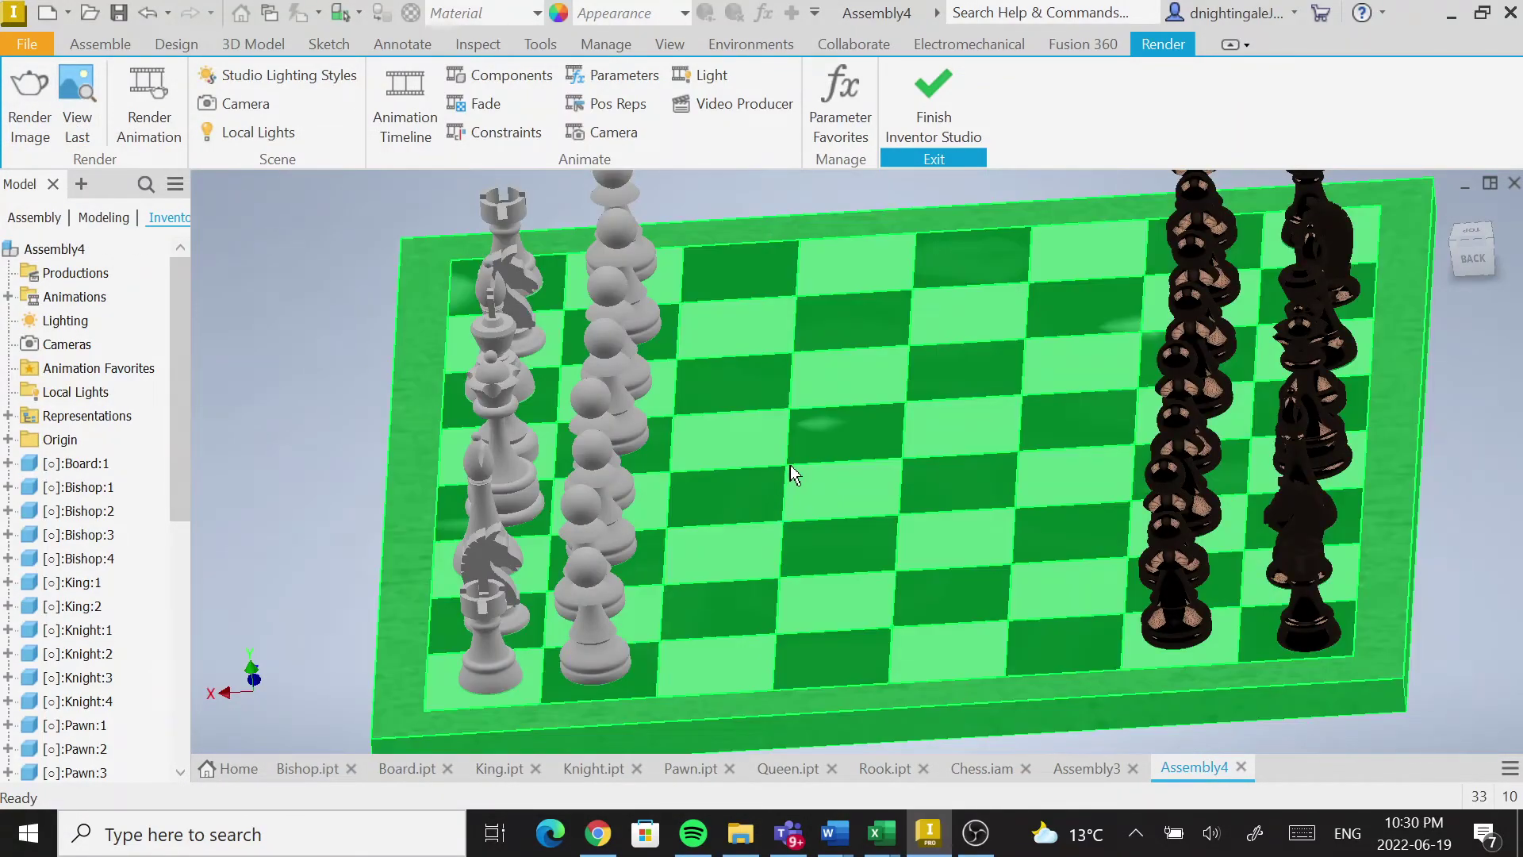
{"action": "middle_click_drag", "start_coordinate": [823, 432], "coordinate": [722, 484], "text": "shift"}
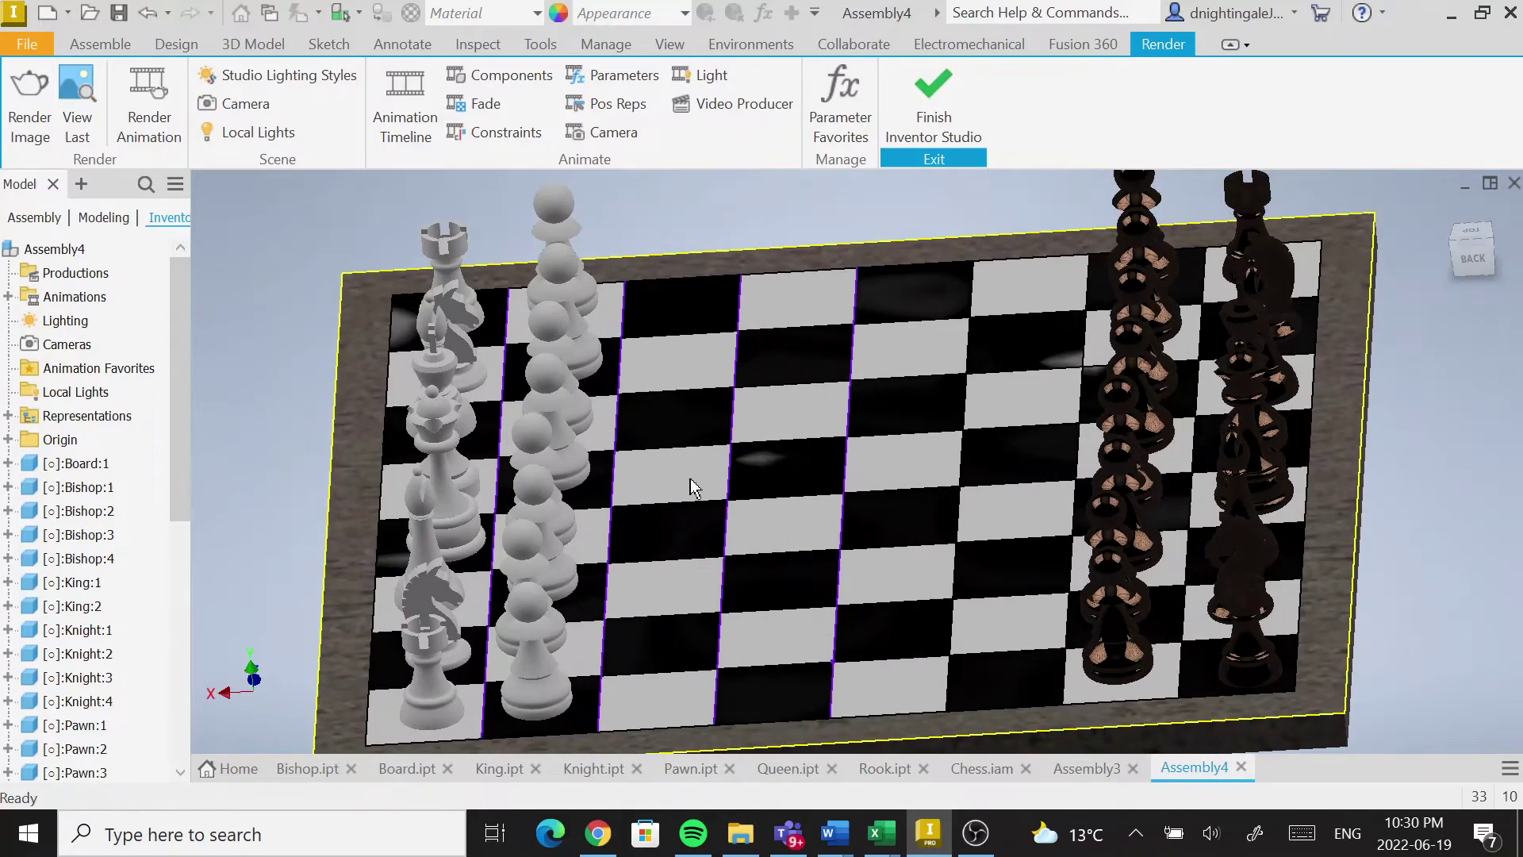
{"action": "left_click", "coordinate": [21, 100]}
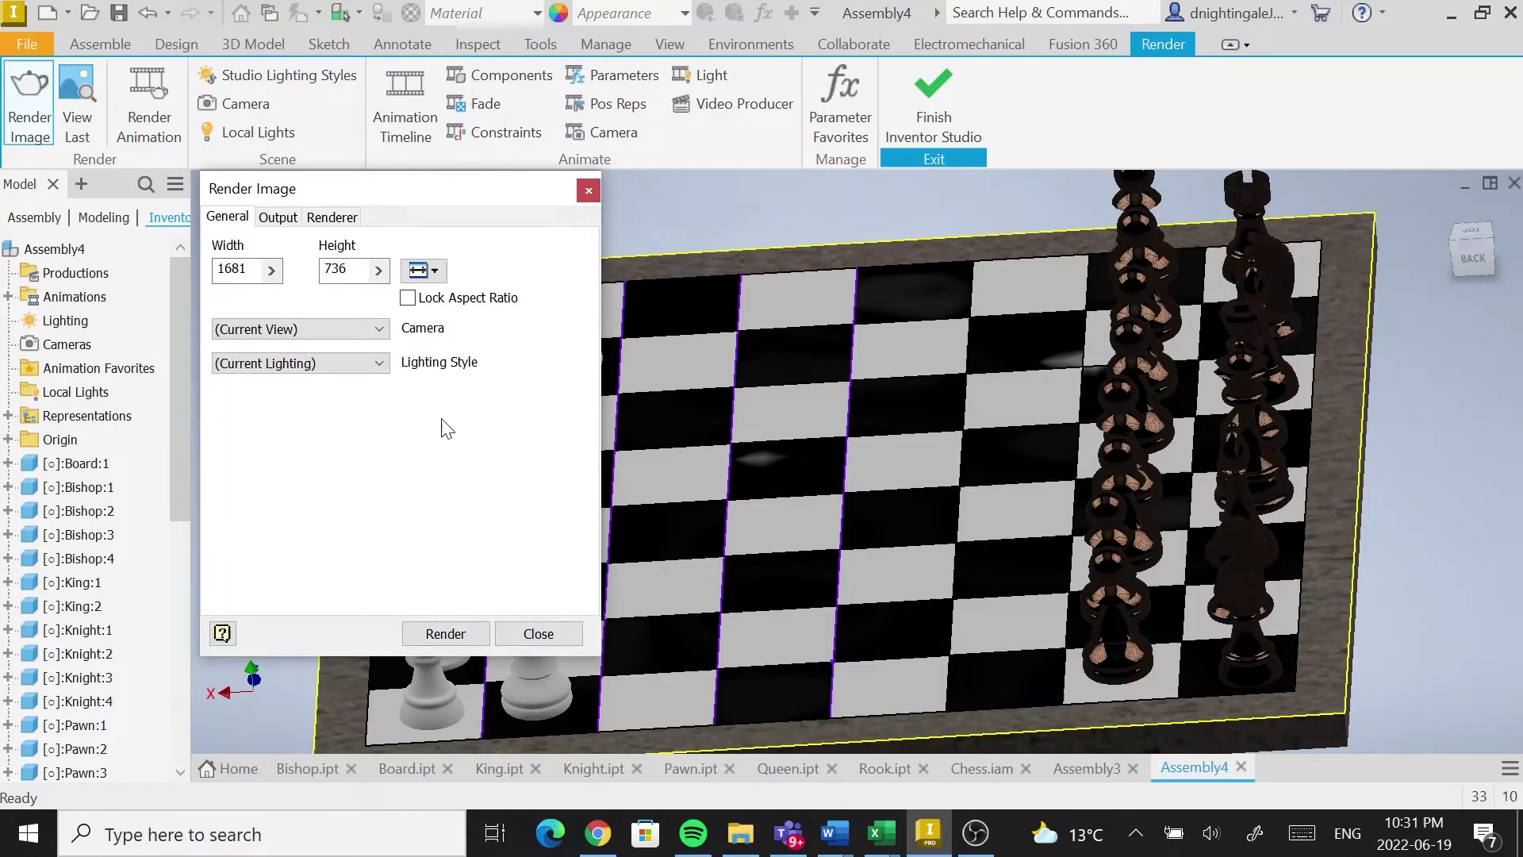
{"action": "left_click", "coordinate": [445, 633]}
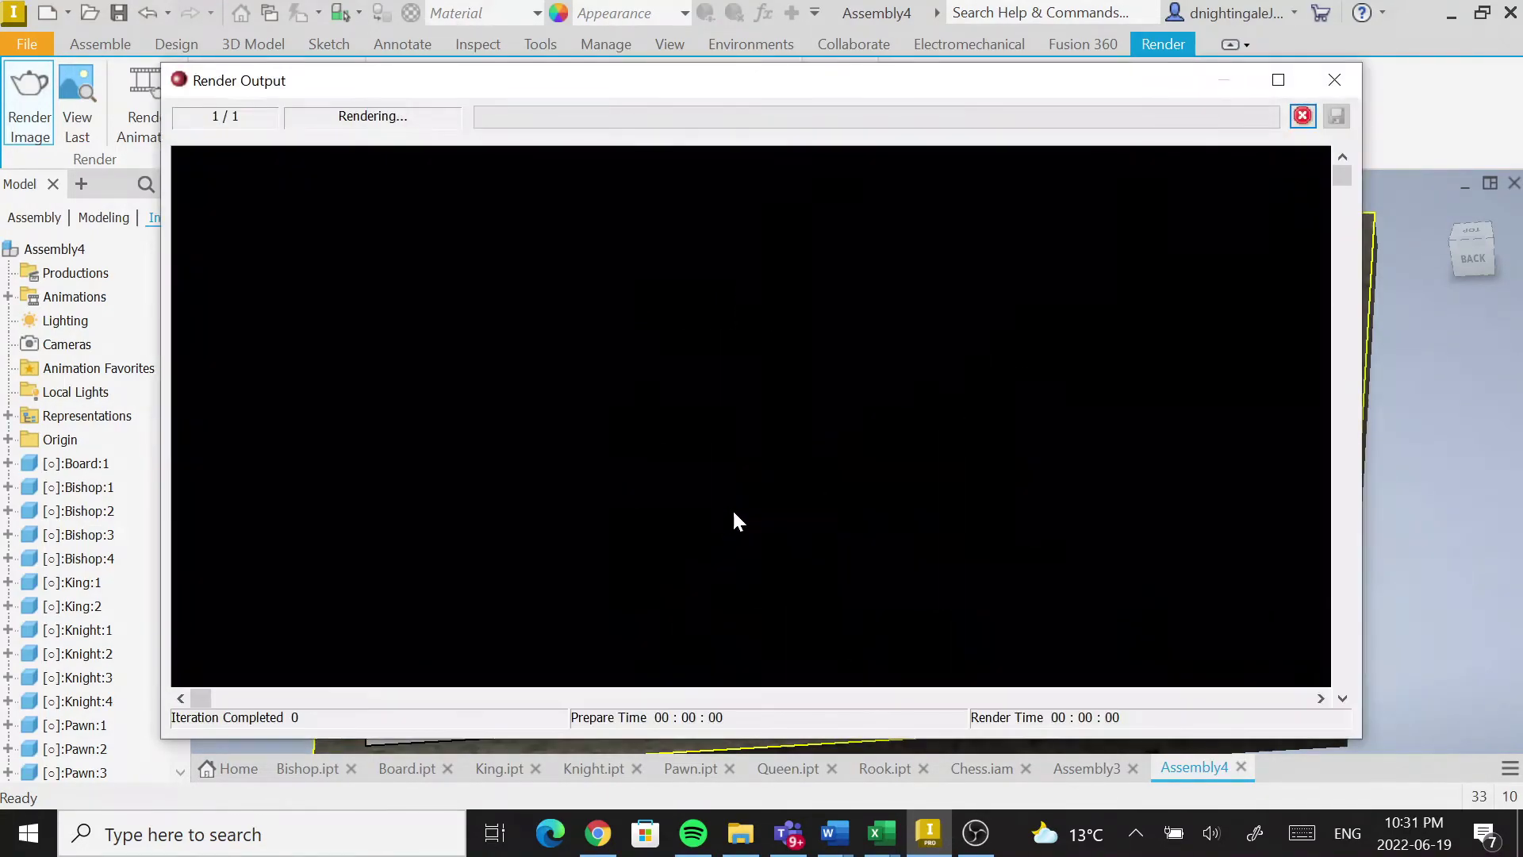